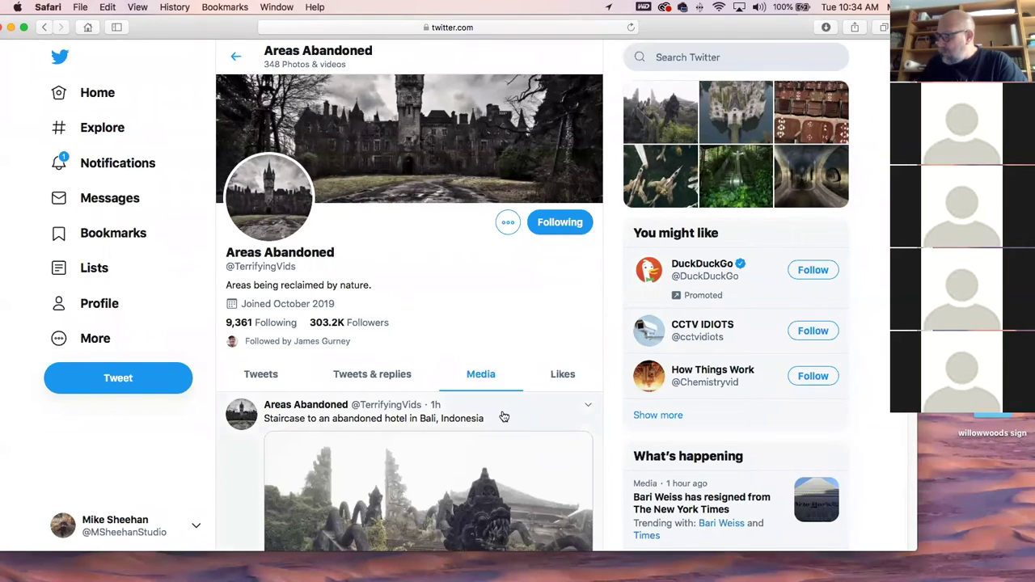
- Scroll Areas Abandoned's media and view the French château and Jet Graveyard photos full size
scroll(503, 417, "down", 3)
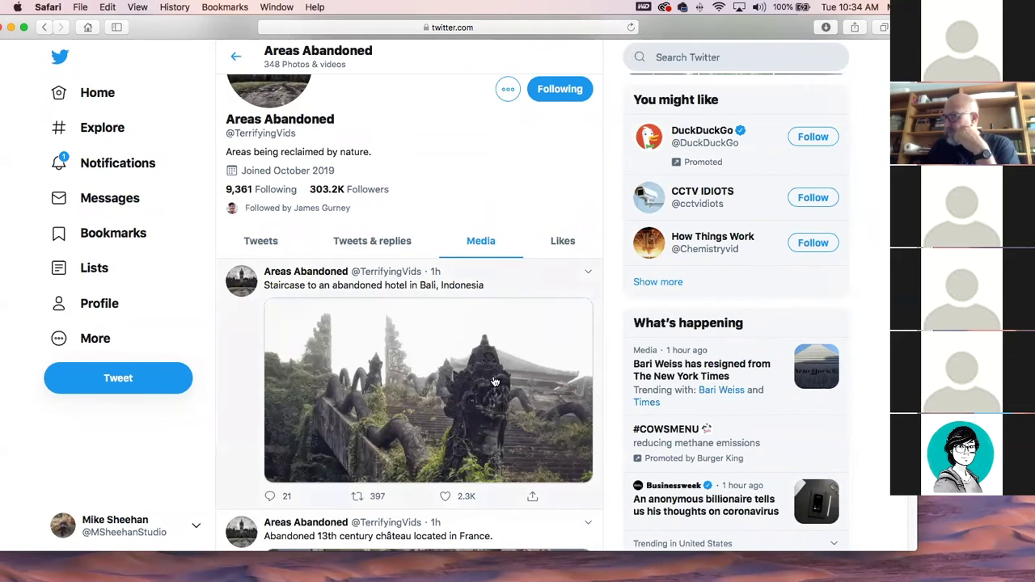
scroll(518, 424, "down", 3)
scroll(518, 425, "down", 5)
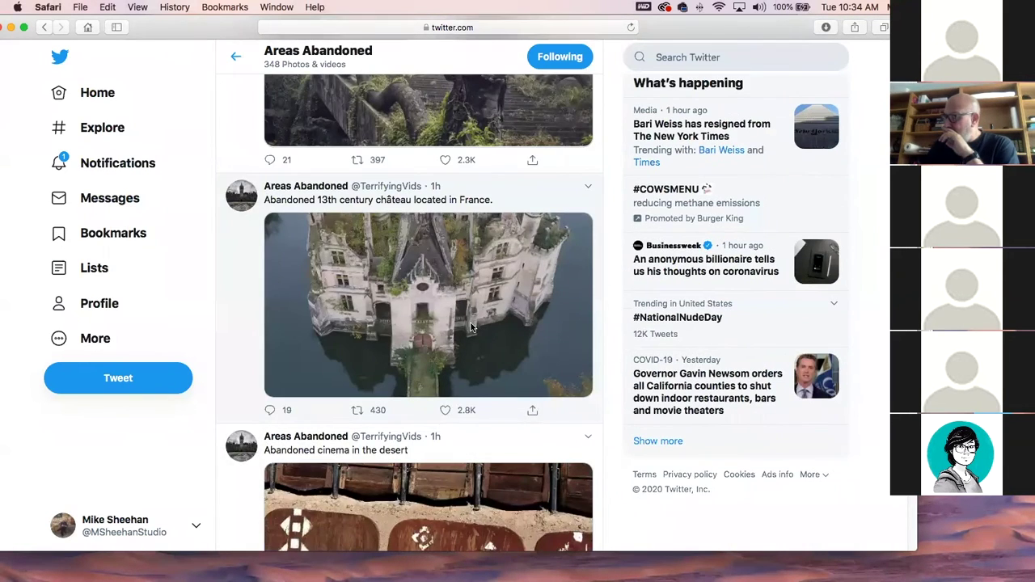
left_click(472, 327)
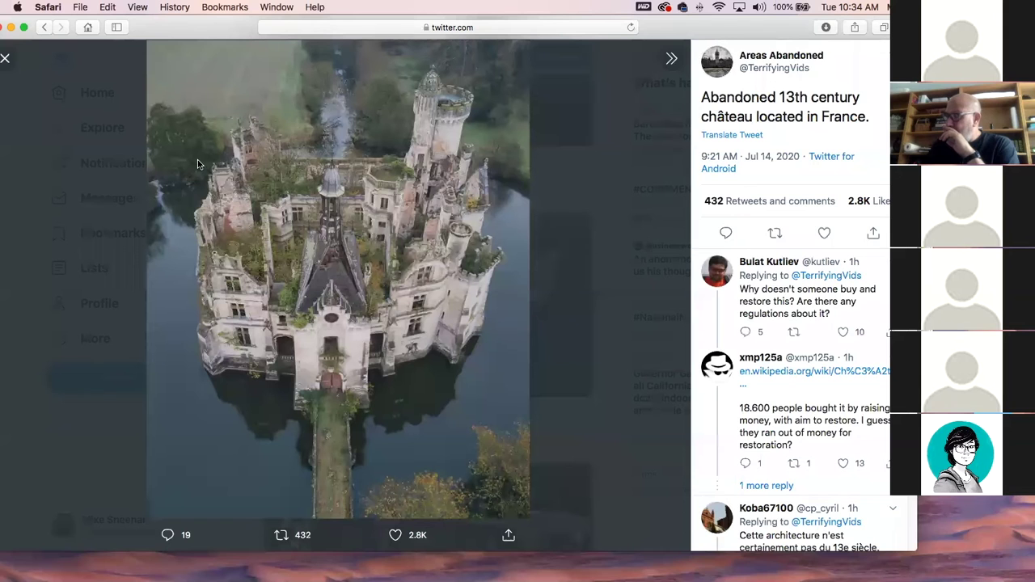
left_click(10, 64)
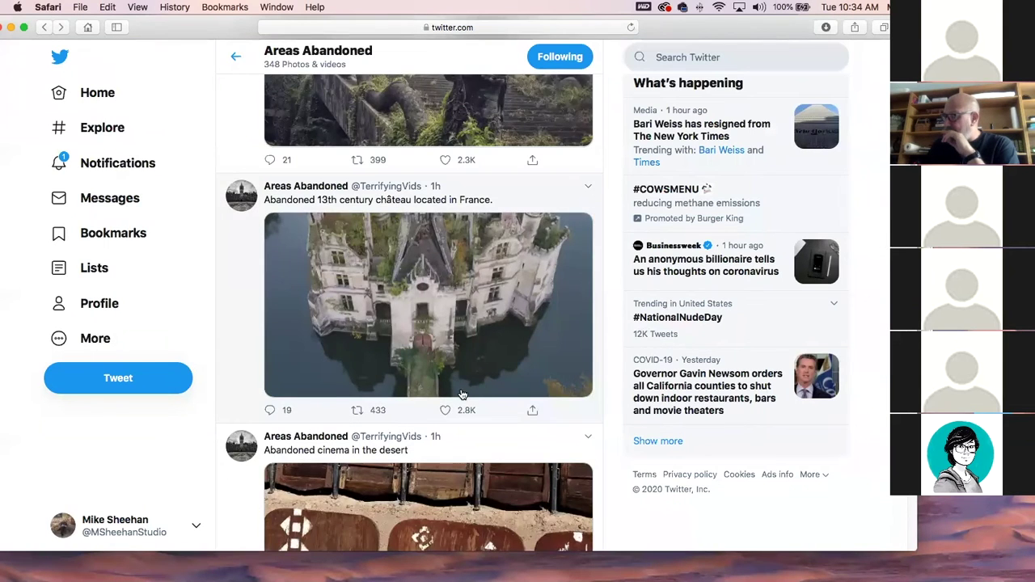
scroll(449, 397, "down", 7)
scroll(454, 395, "down", 4)
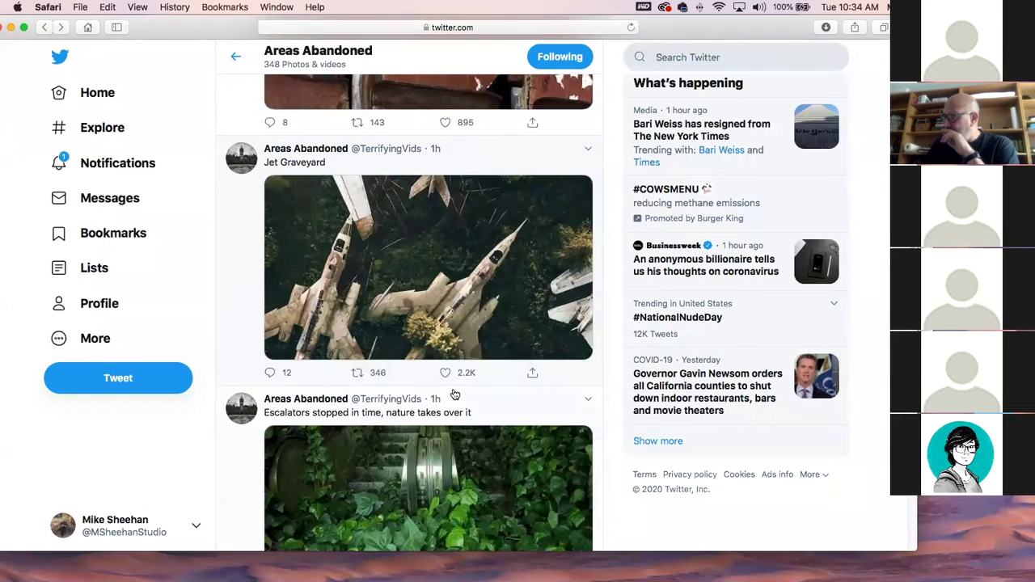
left_click(445, 317)
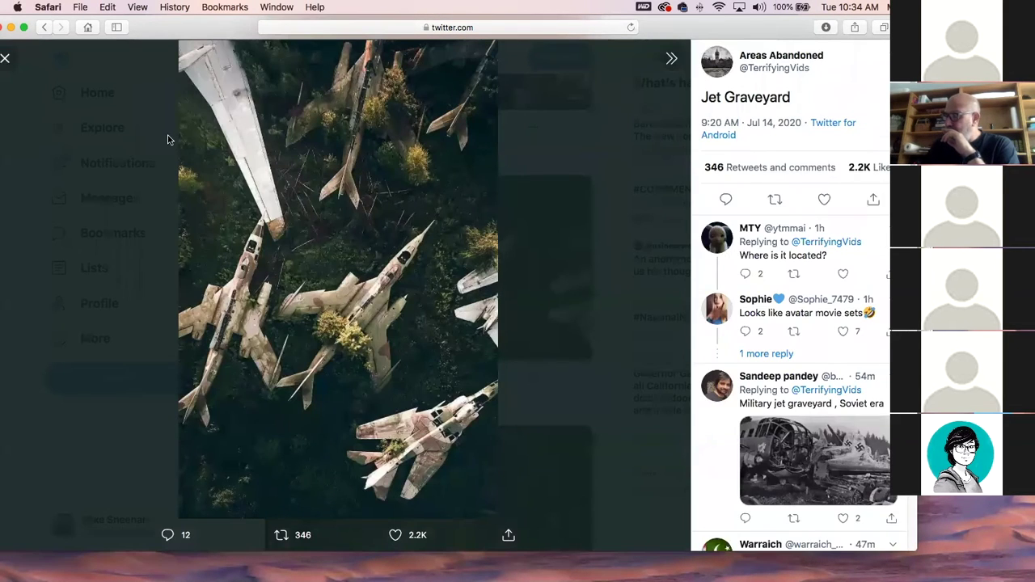
left_click(7, 60)
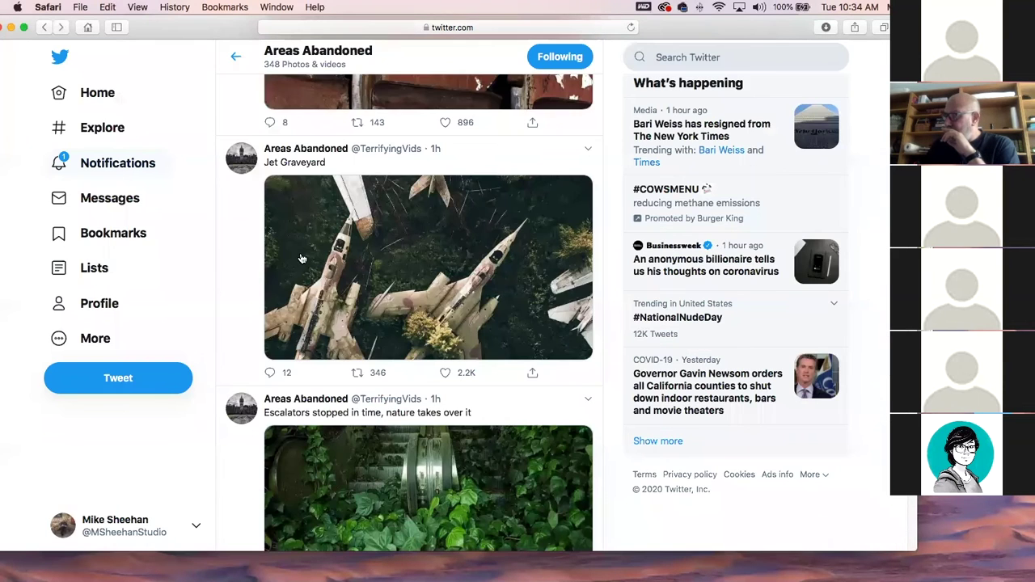
- View the escalator photo and the New York castle video full size, closing each
scroll(354, 308, "down", 3)
left_click(430, 308)
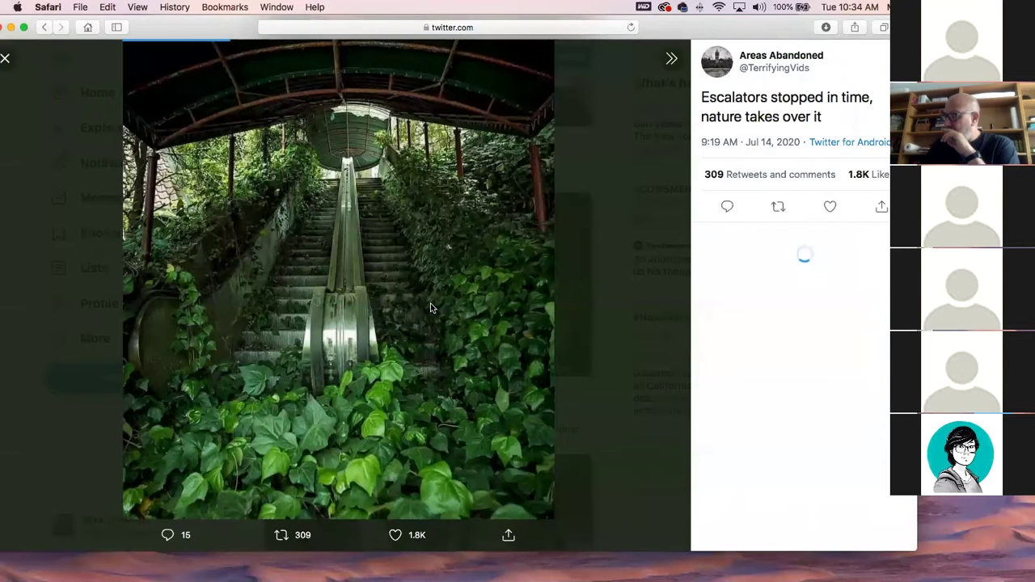
left_click(6, 60)
scroll(440, 344, "down", 3)
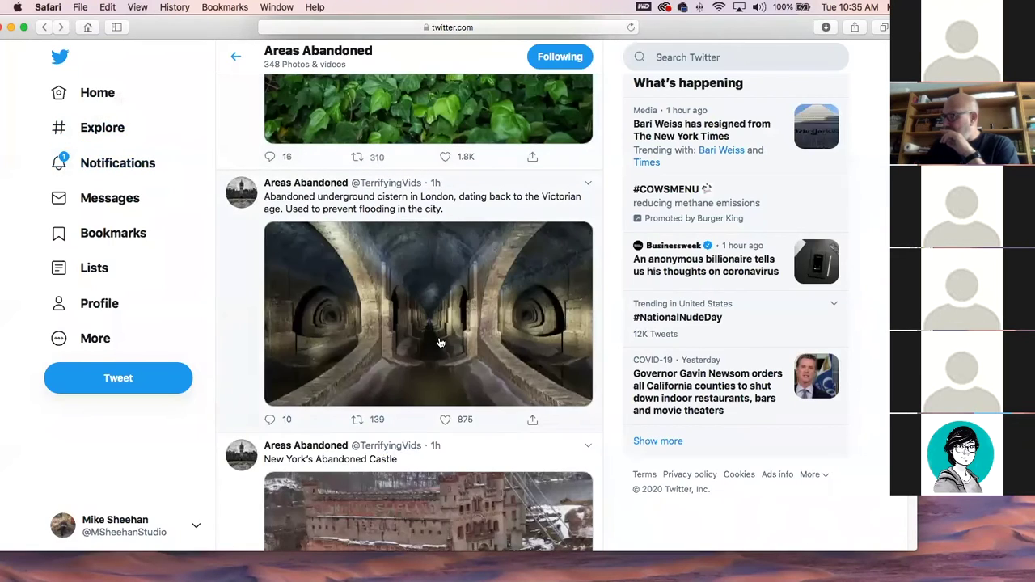
scroll(440, 345, "down", 3)
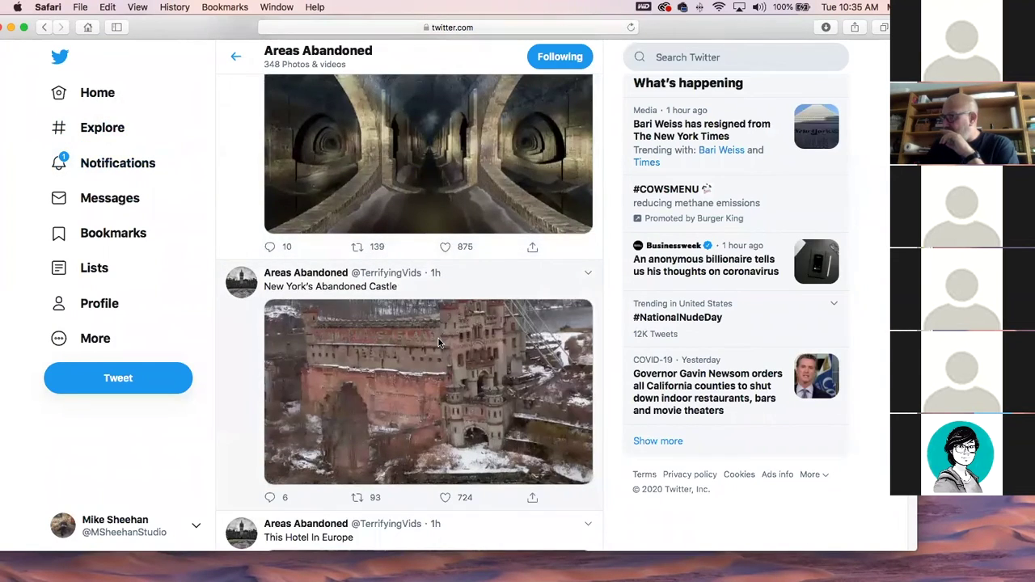
left_click(438, 338)
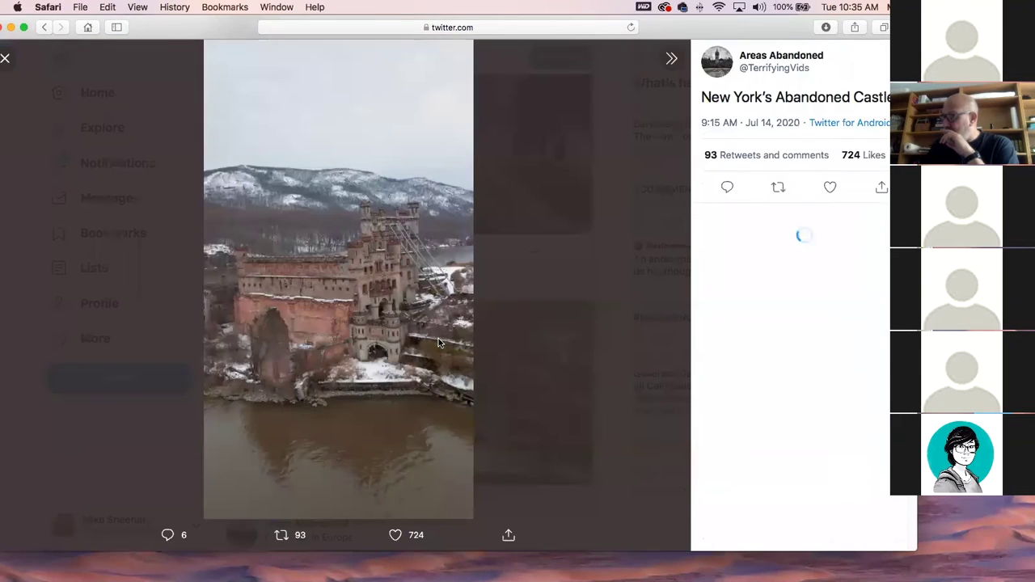
left_click(8, 57)
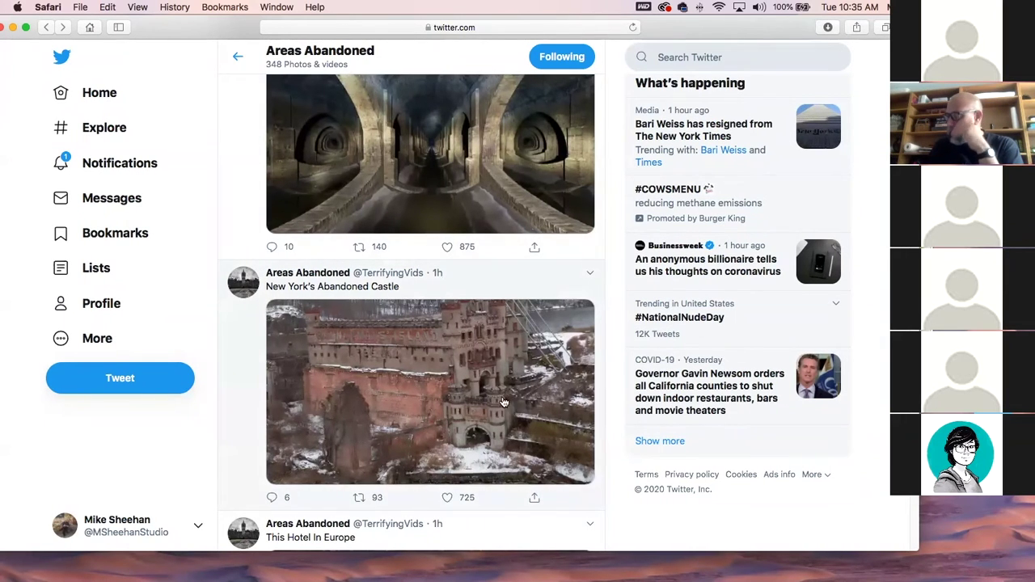
- View the This Hotel In Europe photo full size and close it
scroll(498, 405, "down", 3)
scroll(497, 404, "down", 1)
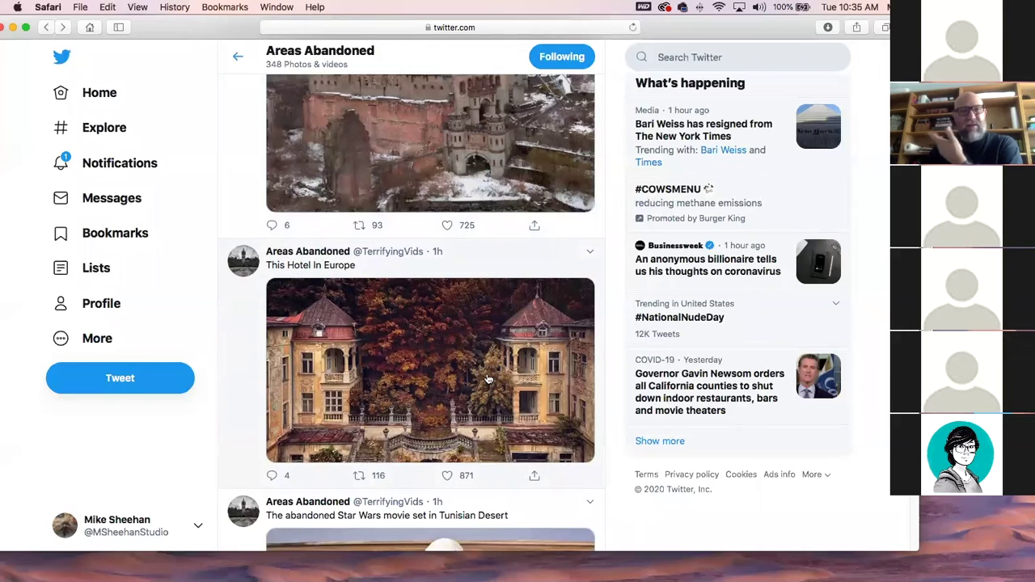
left_click(488, 378)
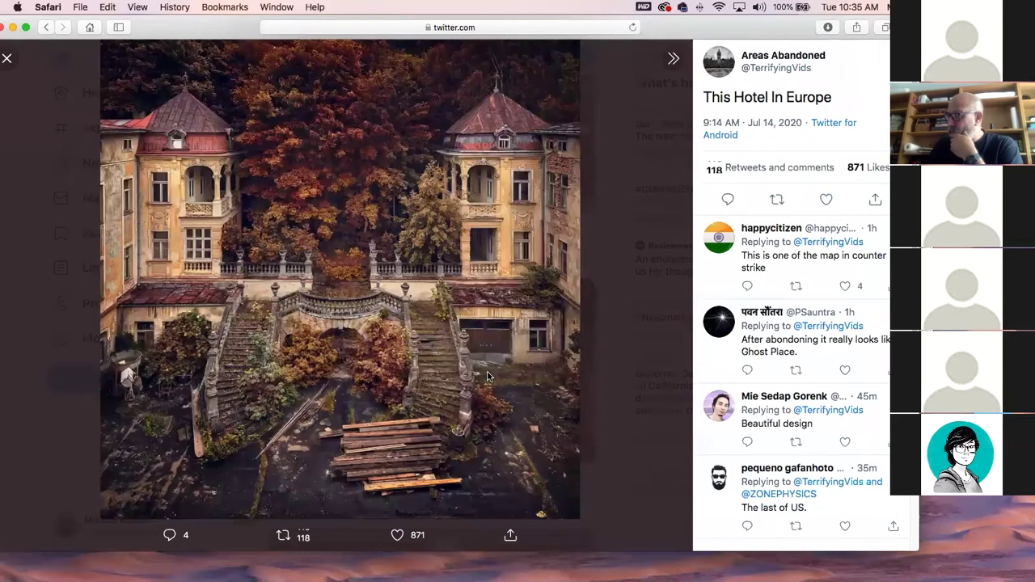
left_click(6, 58)
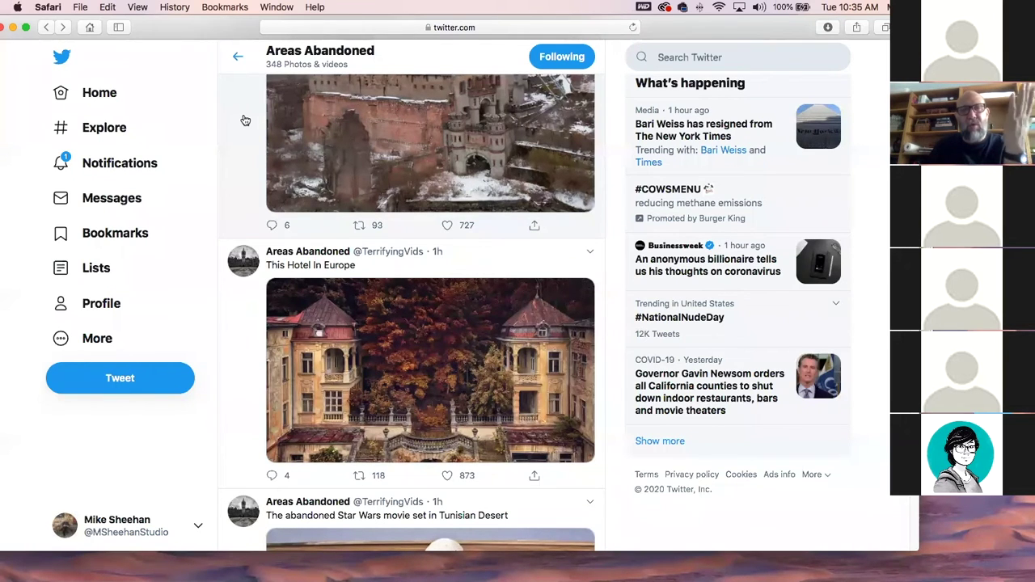
- Scroll further and view the abandoned library photo full size
scroll(251, 117, "down", 3)
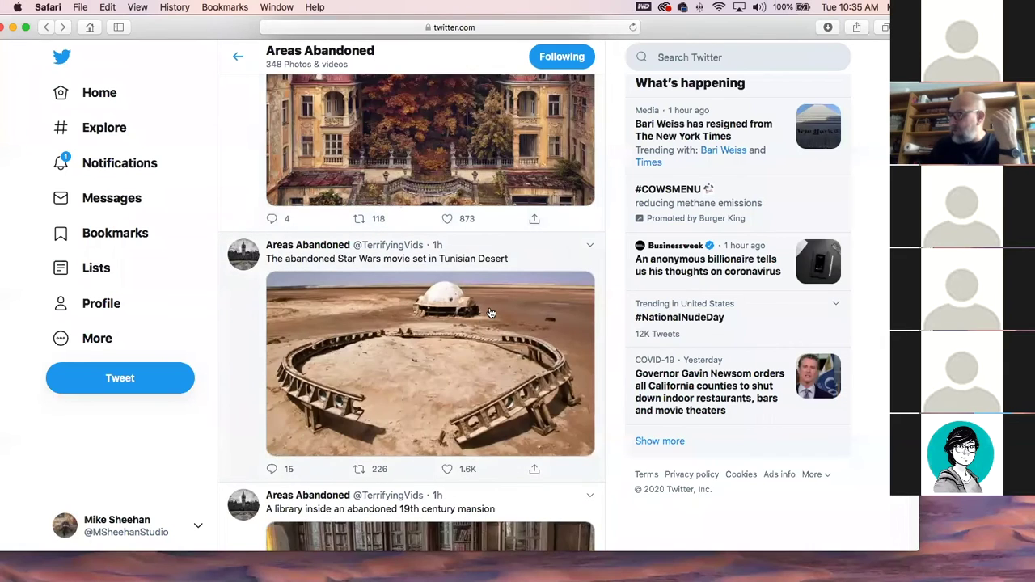
scroll(489, 313, "down", 2)
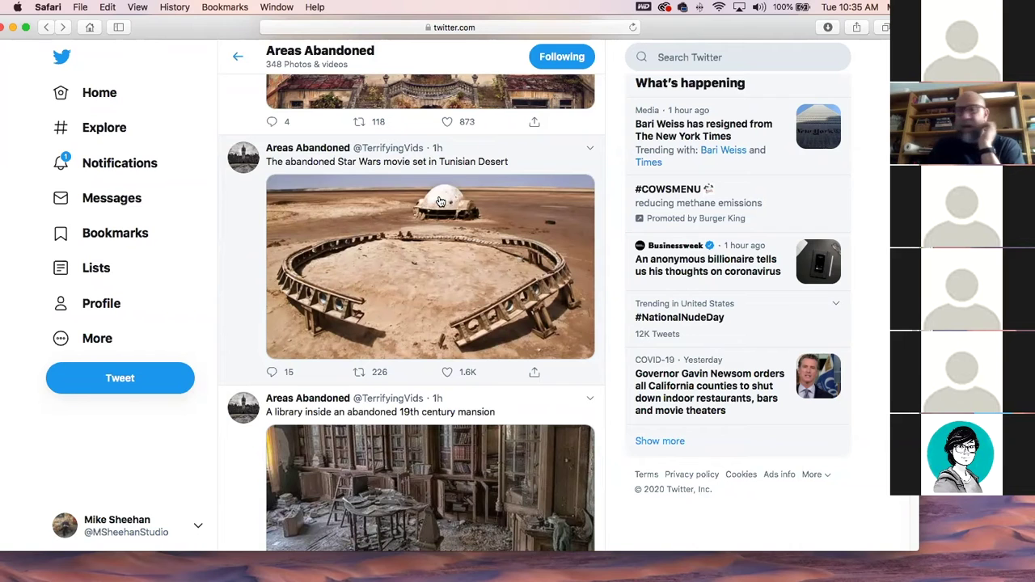
scroll(449, 249, "down", 2)
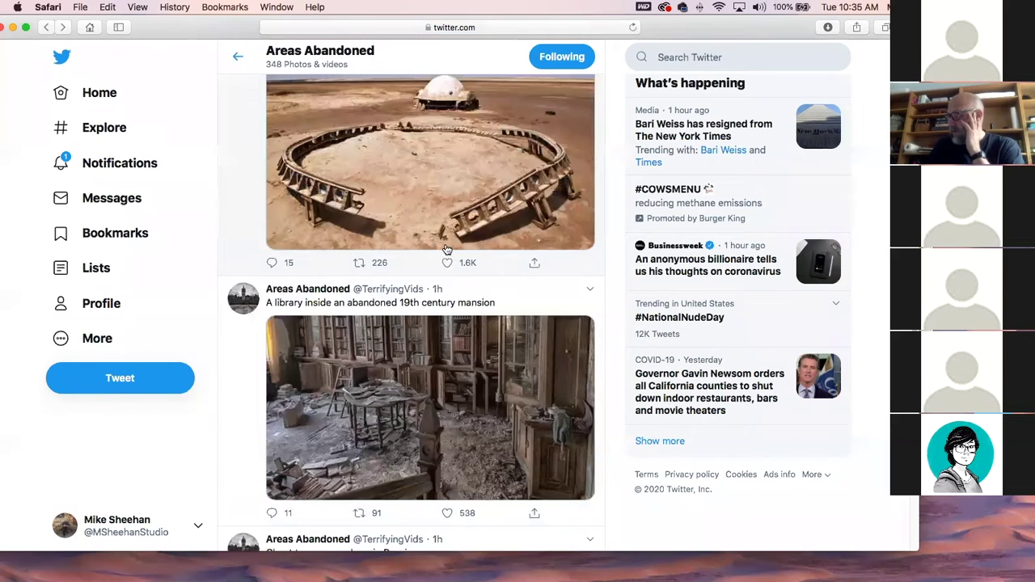
left_click(444, 389)
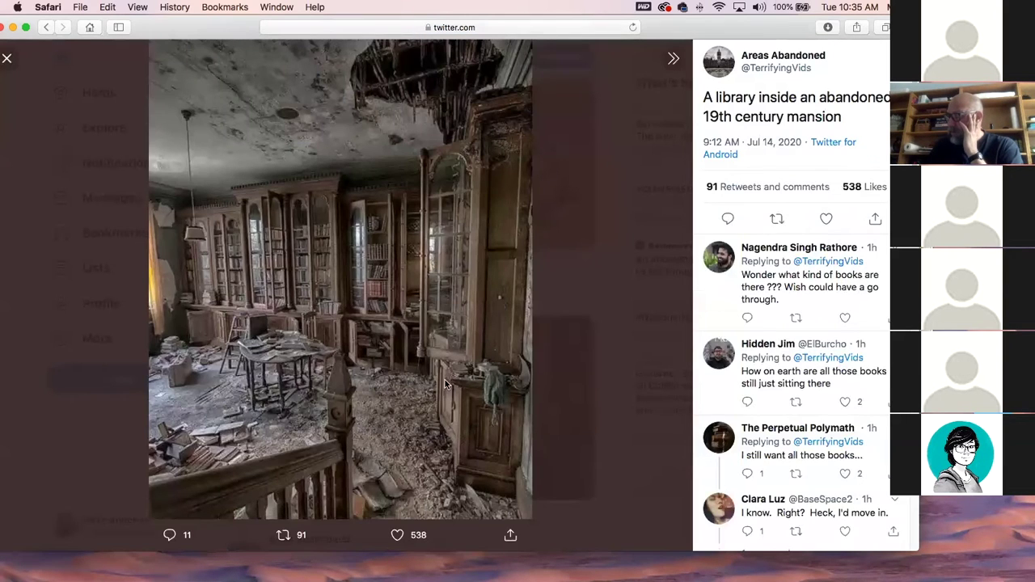
left_click(10, 58)
- View the mid-80s teenage bedroom photo full size, then scroll on to the China fishing-village post
scroll(465, 423, "down", 3)
scroll(465, 423, "down", 5)
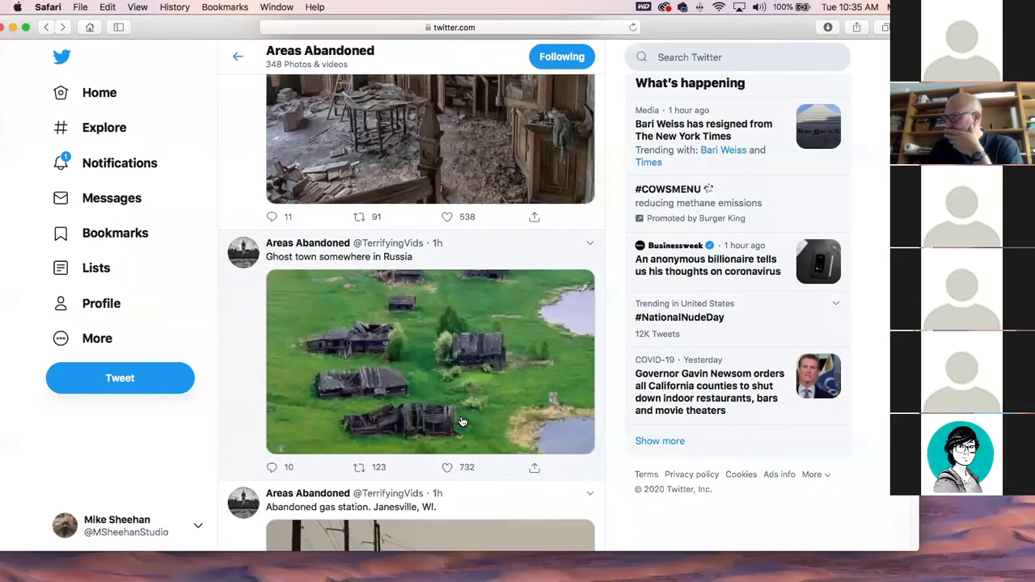
scroll(463, 421, "down", 7)
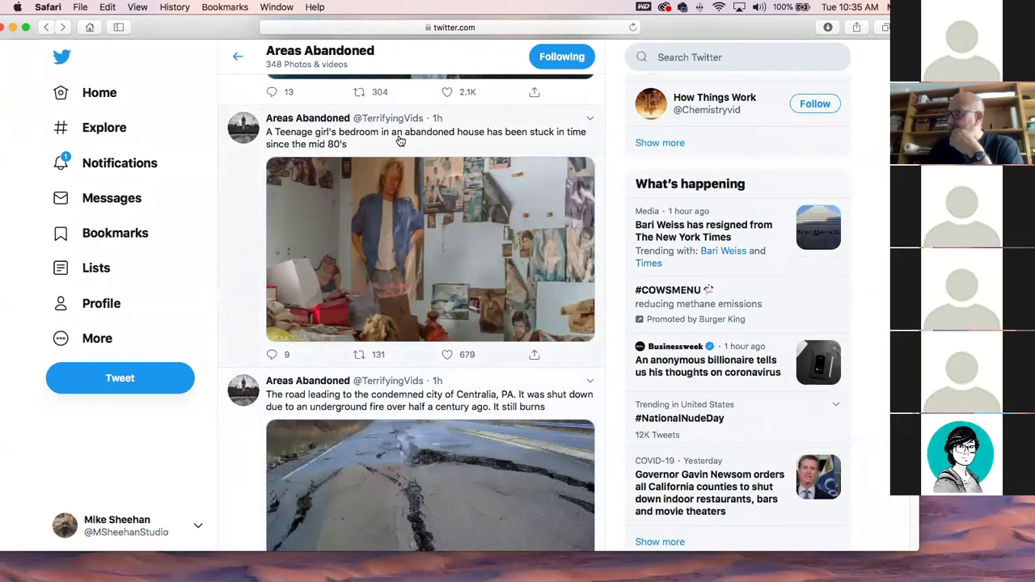
left_click(429, 249)
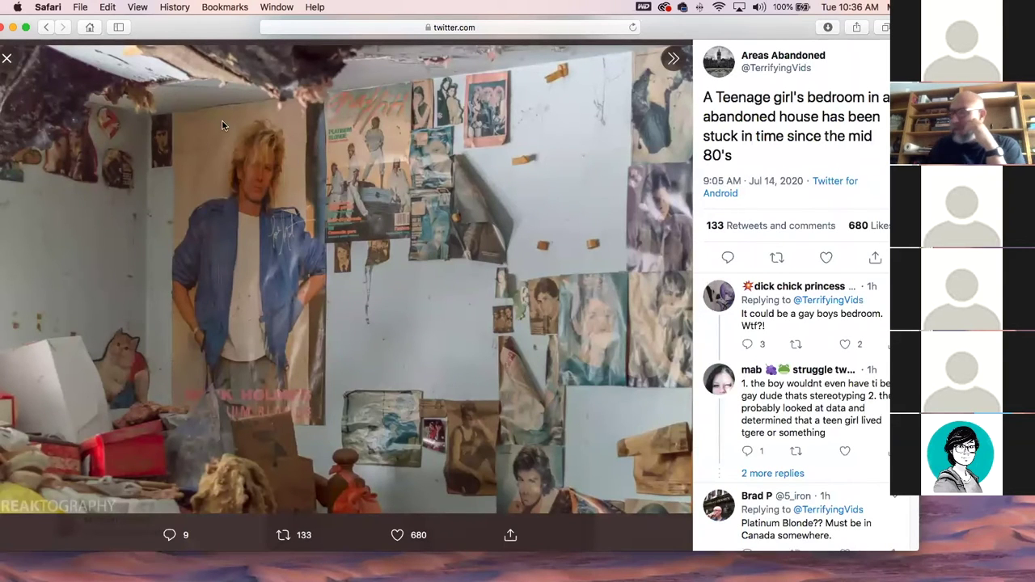
left_click(7, 59)
scroll(524, 408, "down", 1)
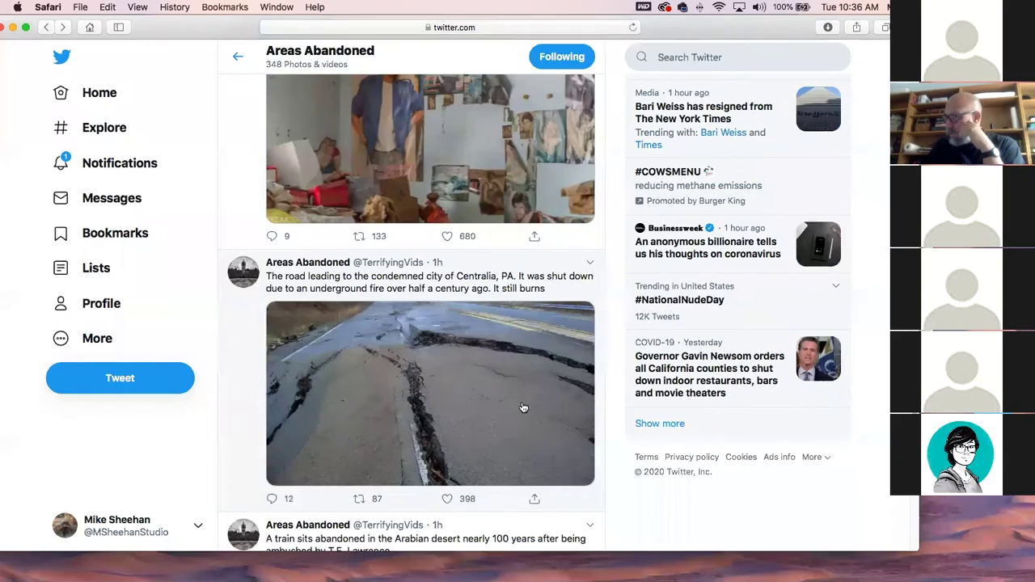
scroll(522, 408, "down", 7)
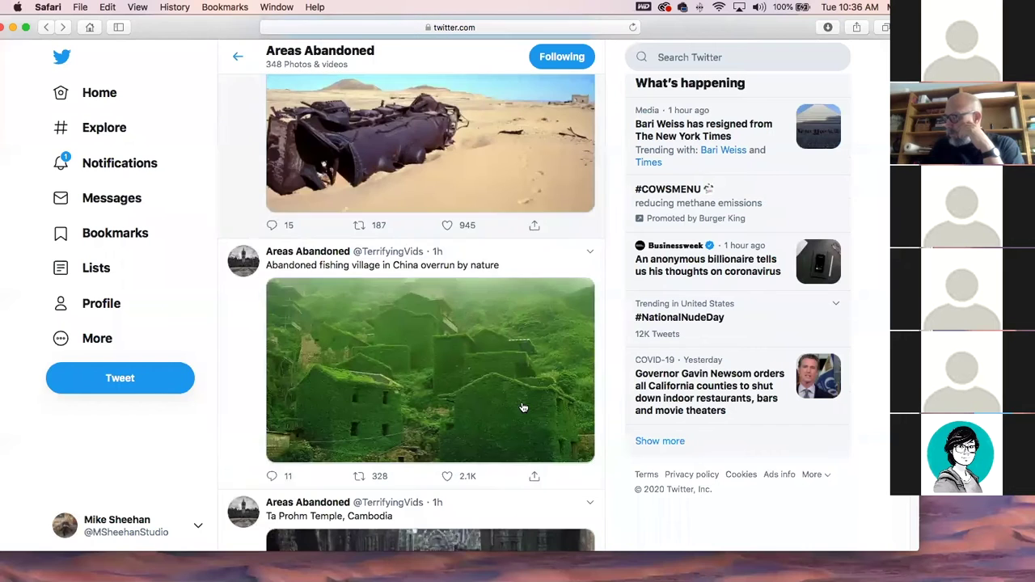
- View the desert train and fishing village photos full size
left_click(409, 127)
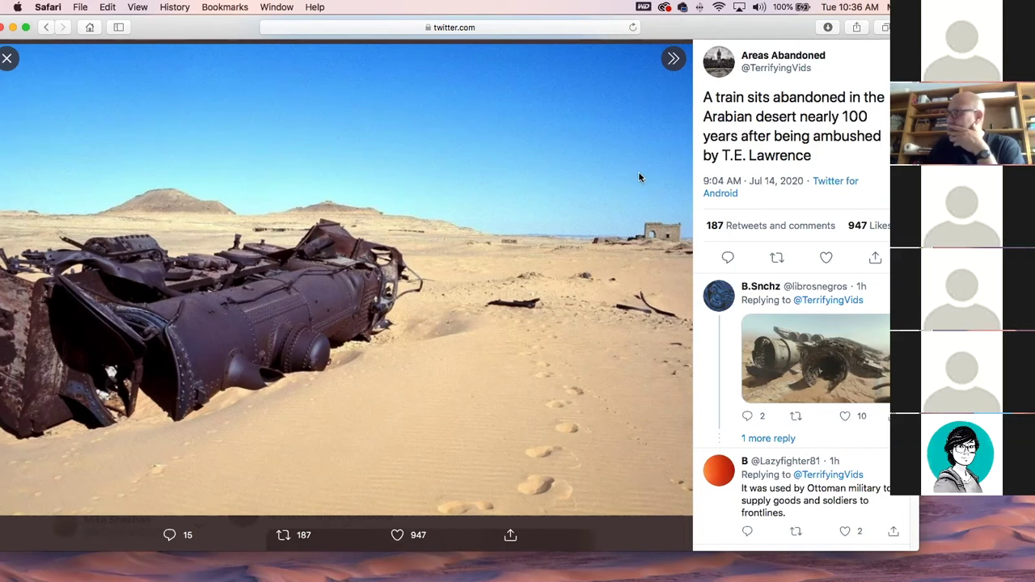
left_click(7, 58)
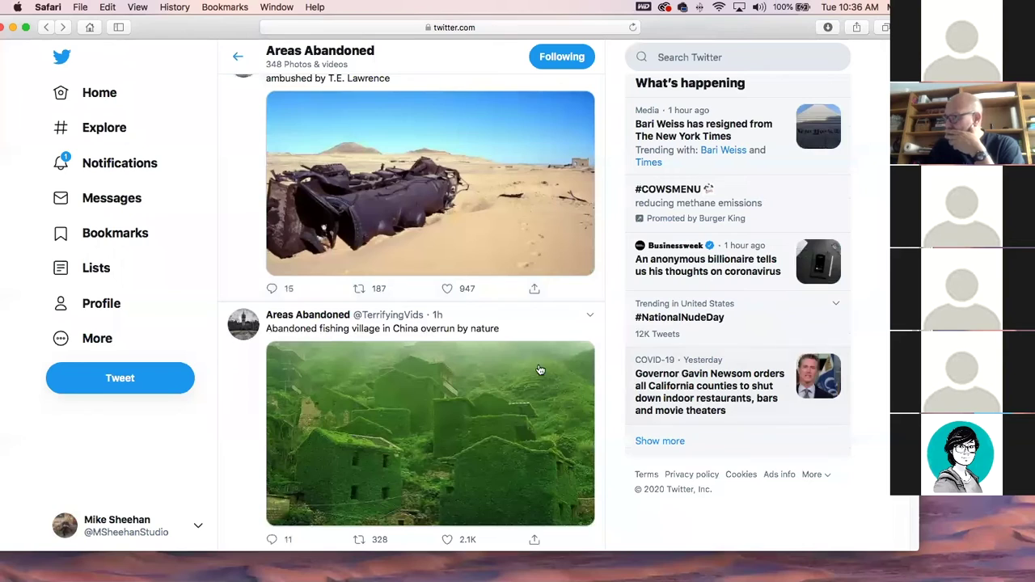
scroll(519, 365, "down", 2)
scroll(519, 366, "down", 2)
left_click(454, 268)
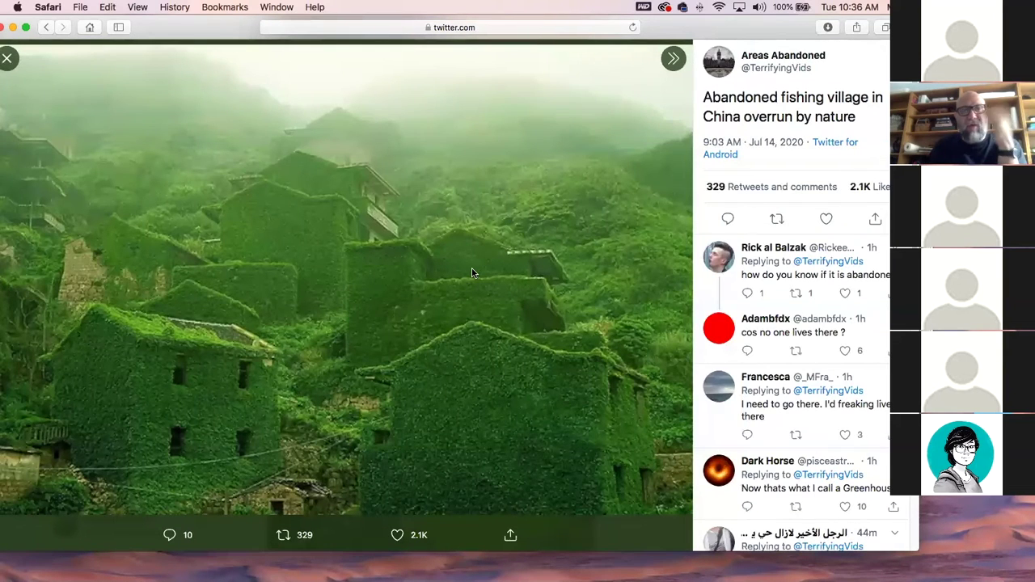
left_click(8, 57)
- View the Ta Prohm Temple and underwater city photos full size
scroll(407, 326, "down", 4)
left_click(424, 314)
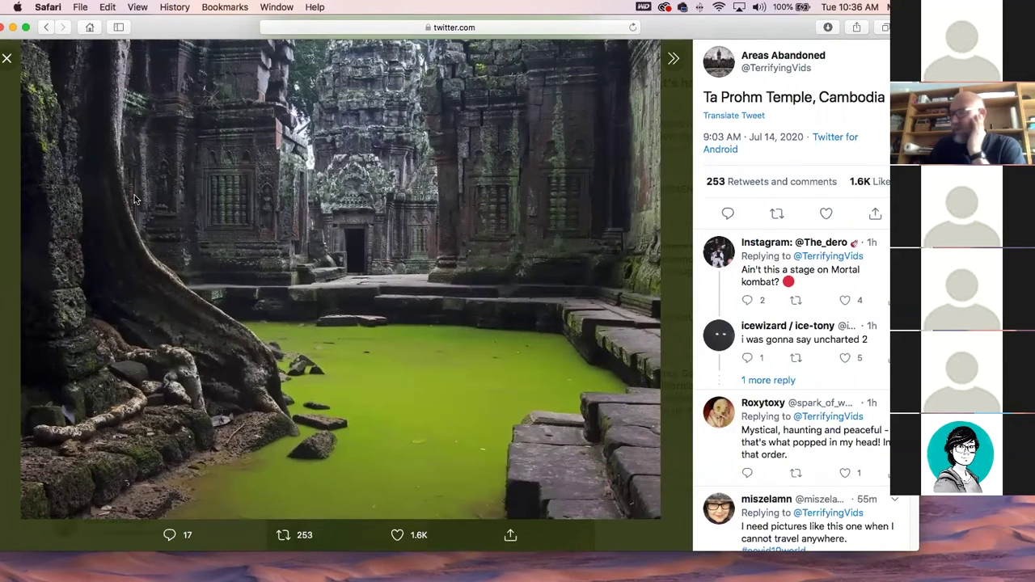
left_click(8, 59)
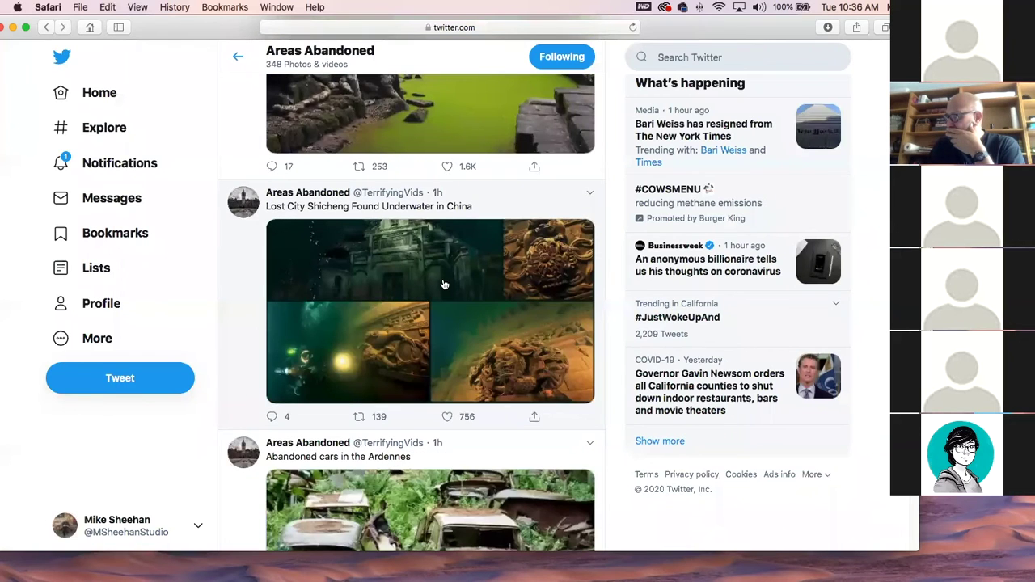
left_click(443, 284)
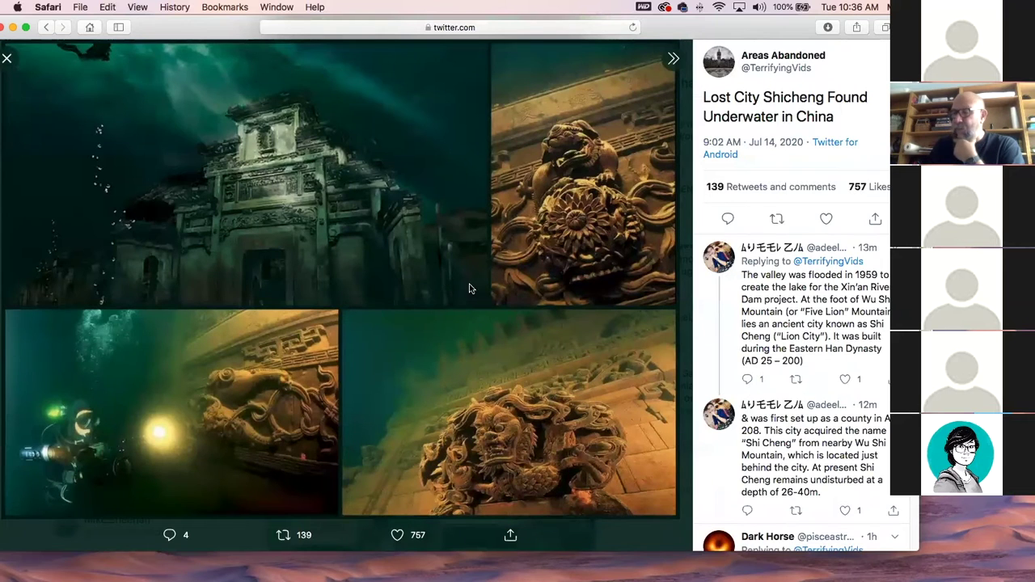
left_click(8, 59)
- Scroll down and view the turbojet train photo full size
scroll(408, 317, "down", 5)
scroll(408, 317, "down", 10)
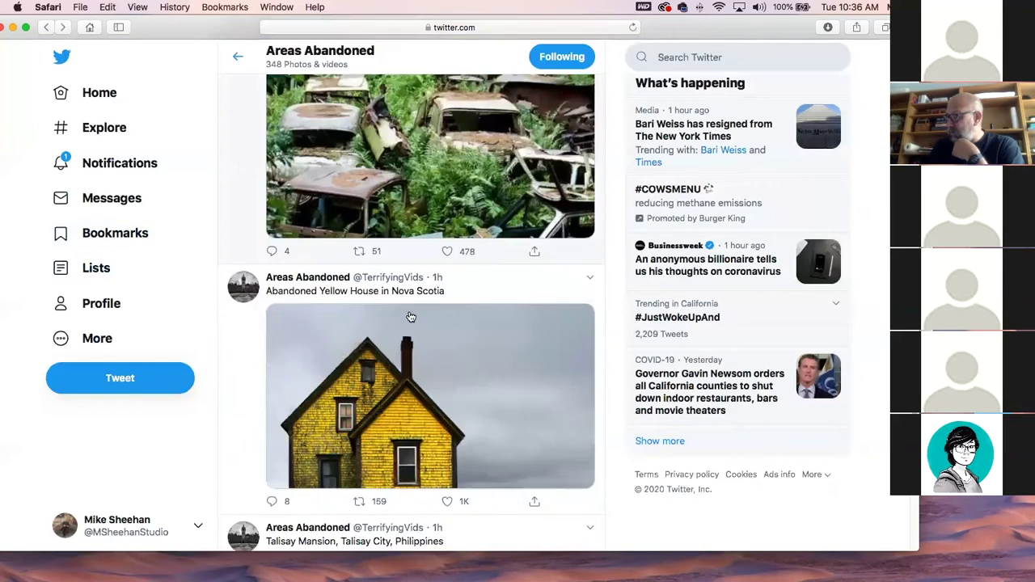
scroll(411, 317, "down", 3)
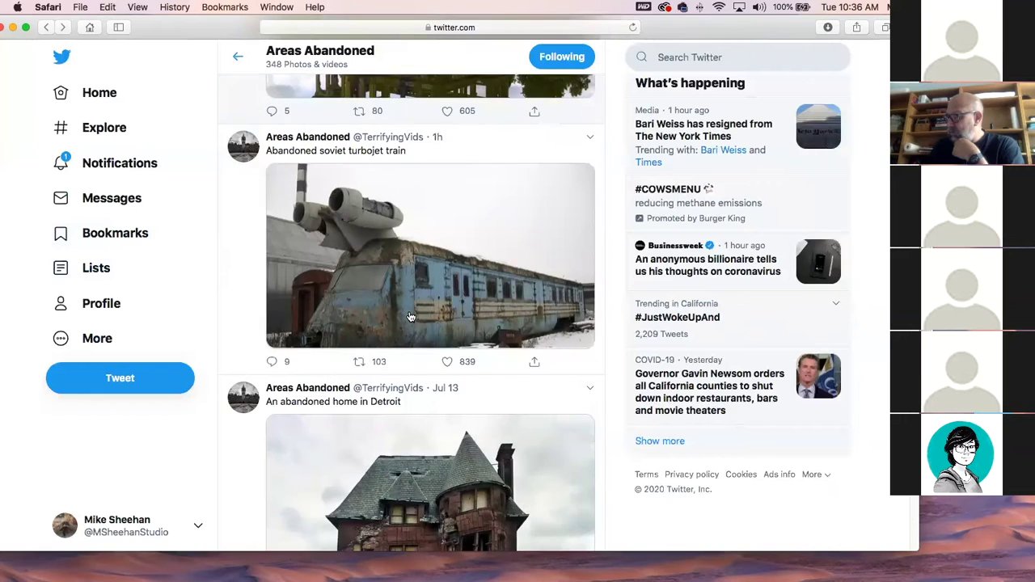
left_click(402, 258)
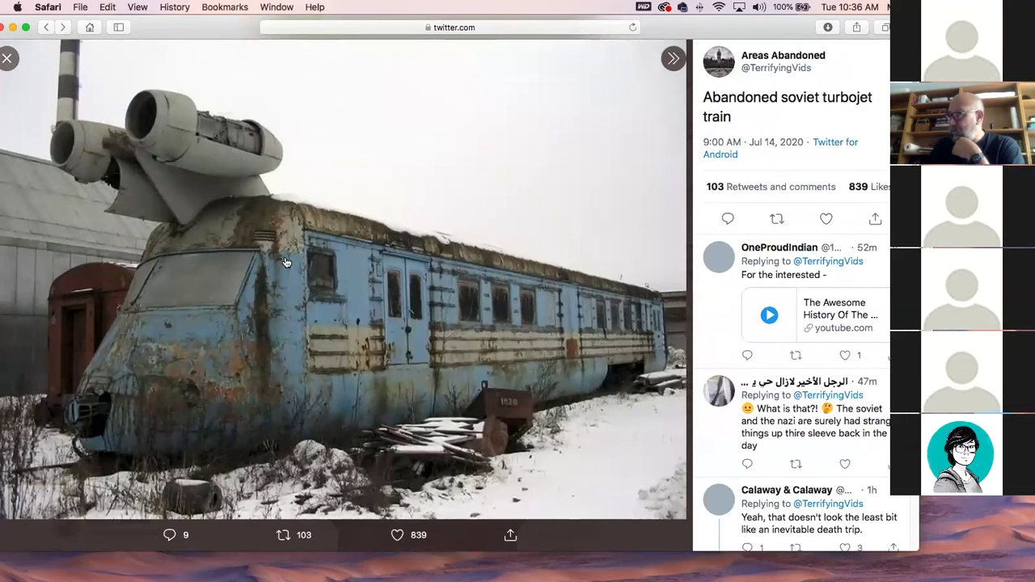
key("Escape")
- Scroll down and view the underwater restaurant photo full size
scroll(317, 298, "down", 10)
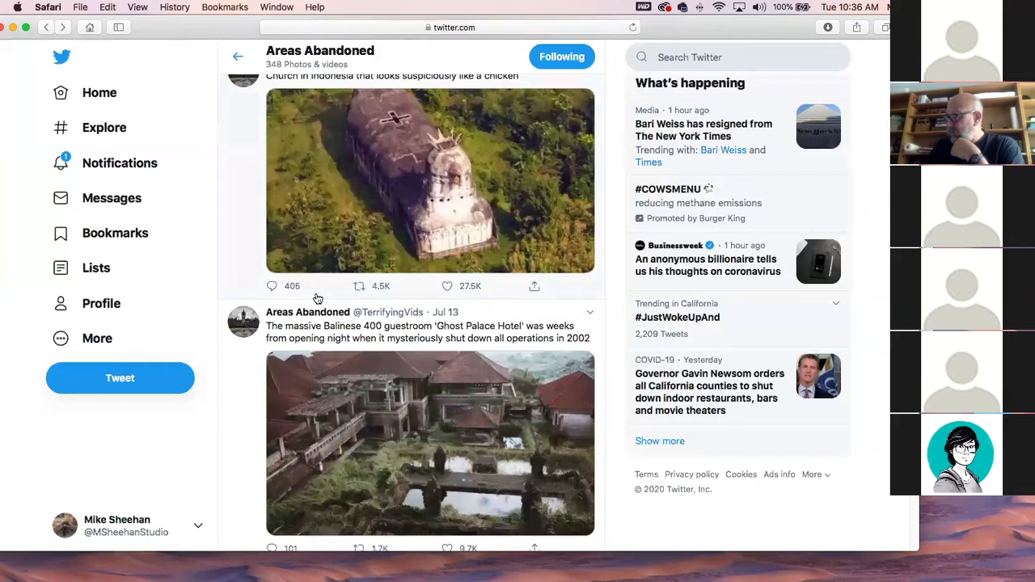
scroll(317, 299, "down", 3)
scroll(317, 299, "down", 3)
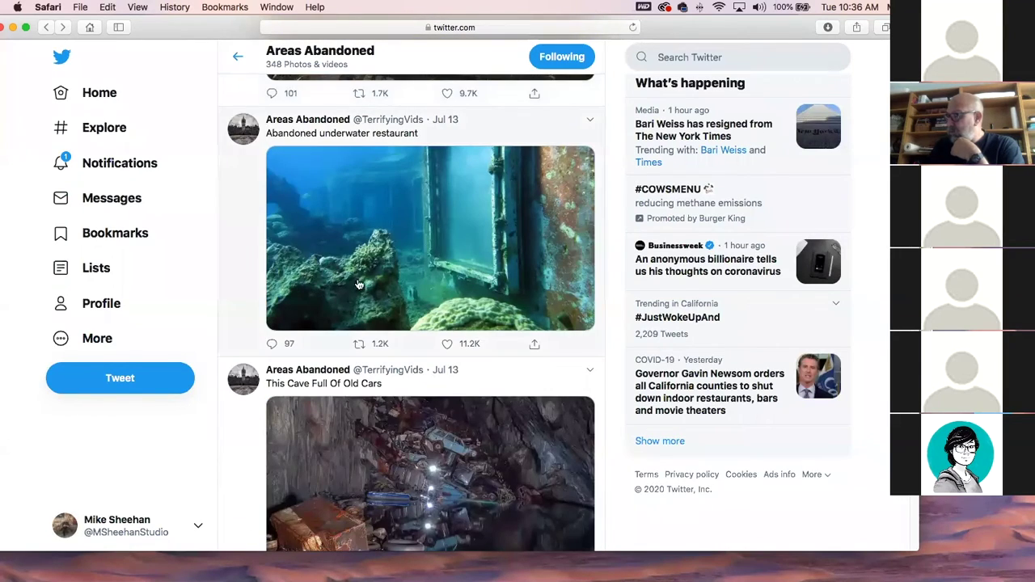
left_click(423, 237)
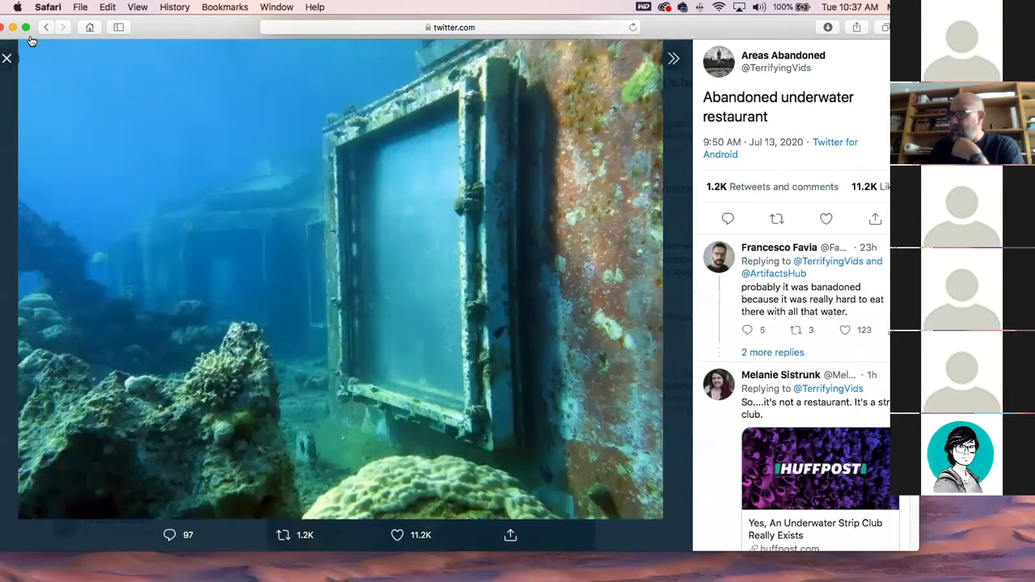
left_click(66, 123)
- View the cave full of old cars, then open the Tupolev 104 Jet photo full size
scroll(356, 376, "down", 5)
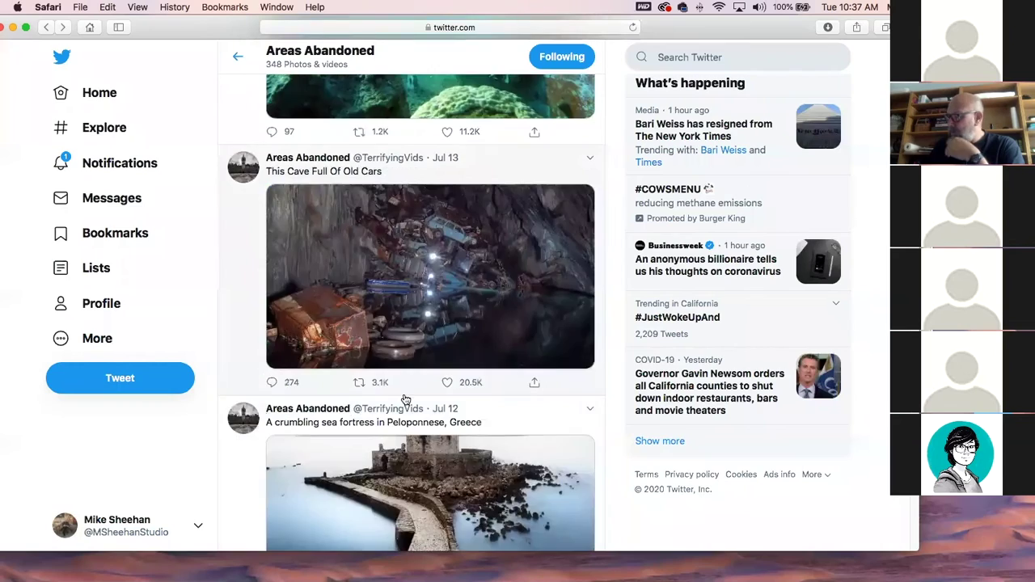
left_click(415, 285)
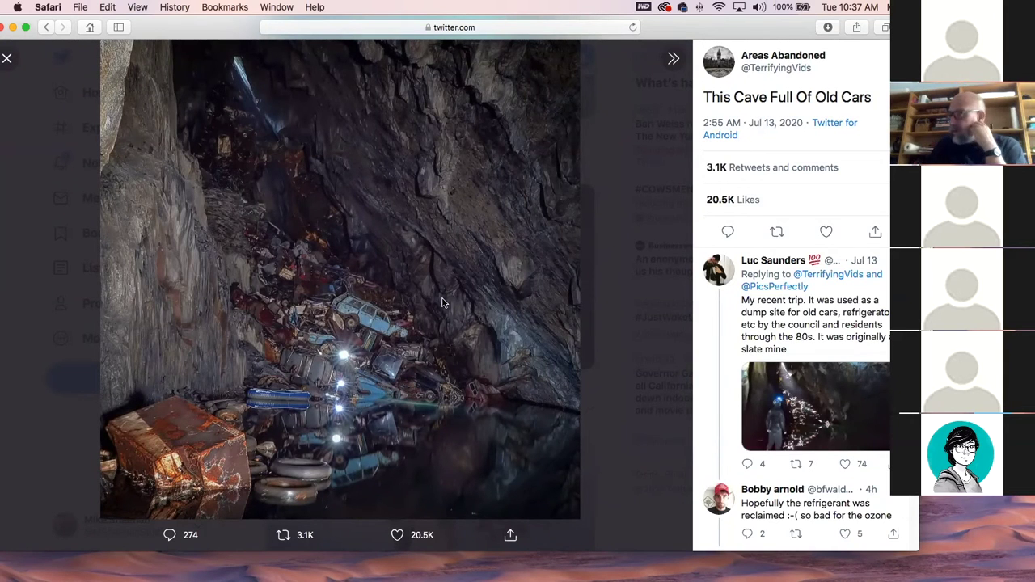
left_click(7, 60)
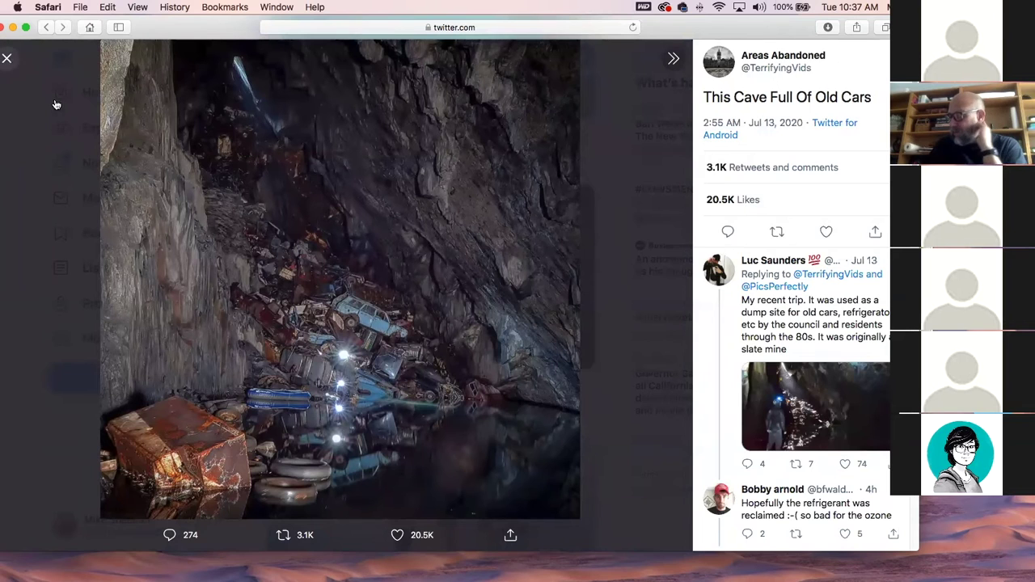
scroll(375, 379, "down", 3)
scroll(374, 379, "down", 10)
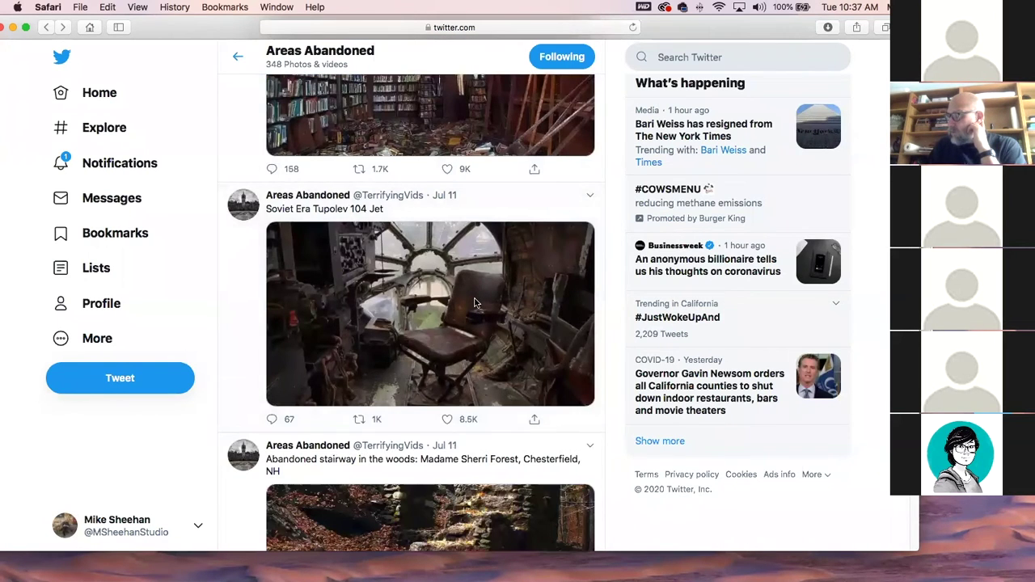
left_click(475, 303)
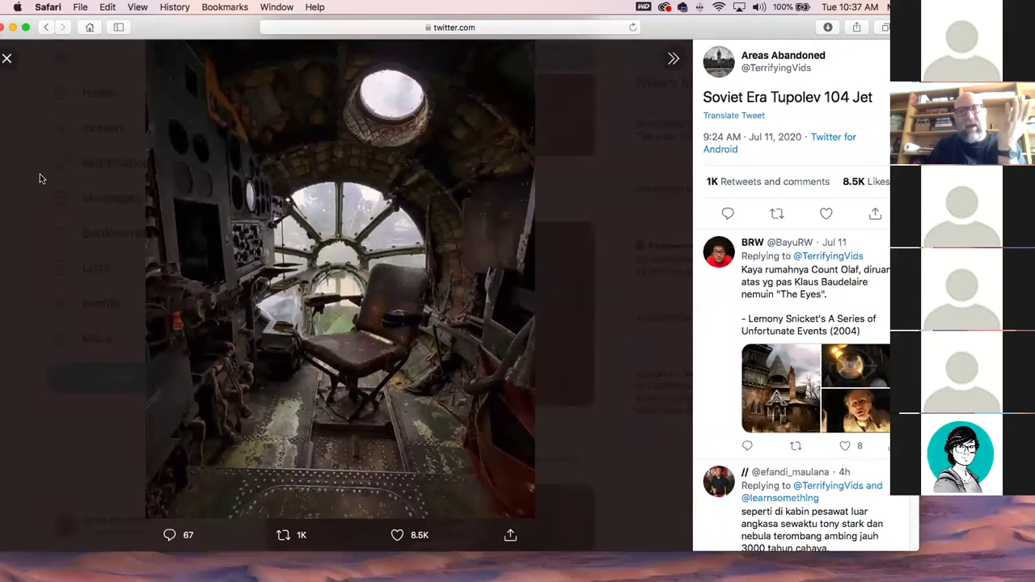
- Close the jet photo, scroll down, and view the Norway house photo full size
left_click(8, 59)
scroll(308, 399, "down", 6)
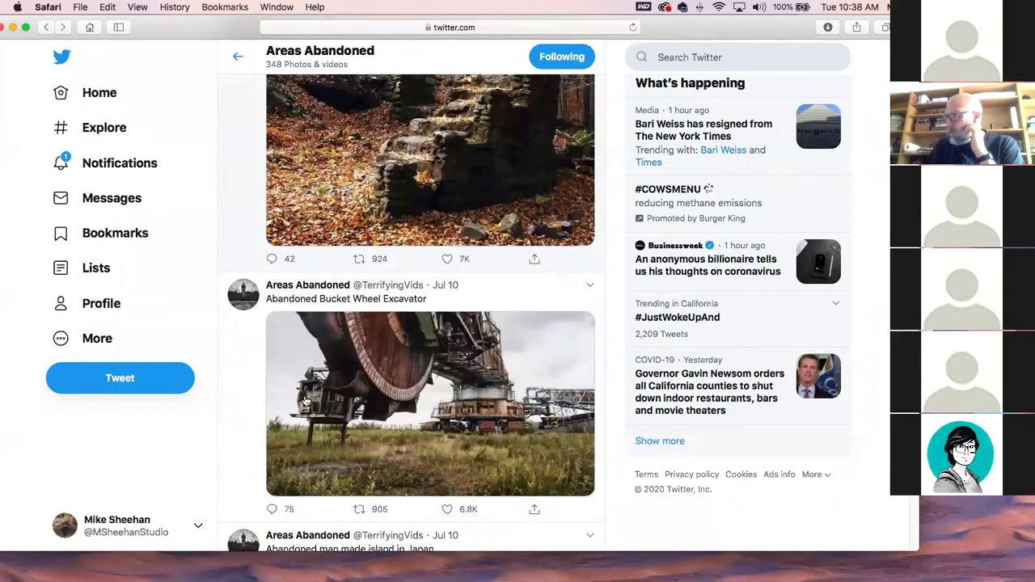
scroll(306, 401, "down", 2)
scroll(337, 407, "down", 8)
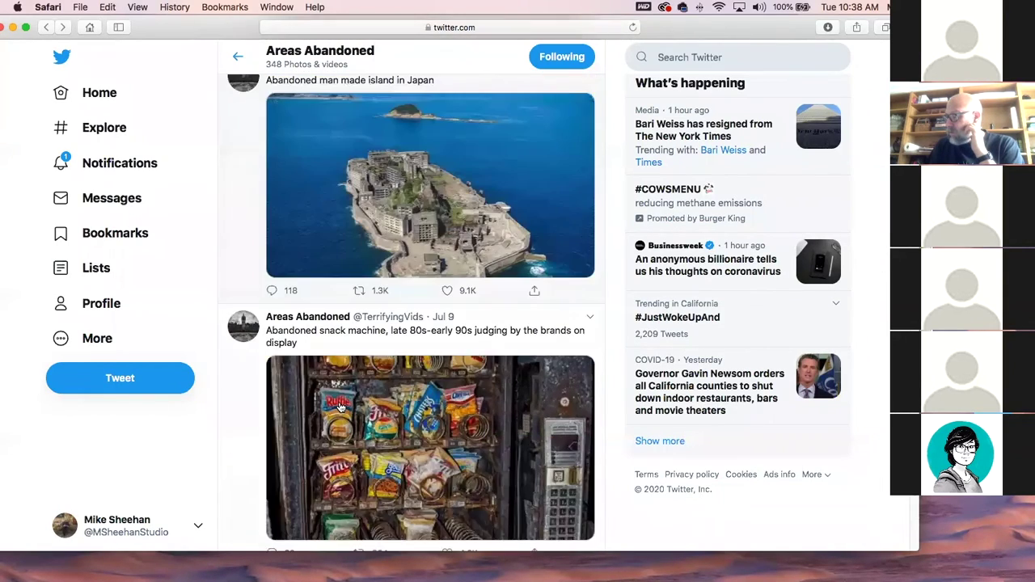
scroll(339, 407, "down", 3)
scroll(341, 407, "down", 3)
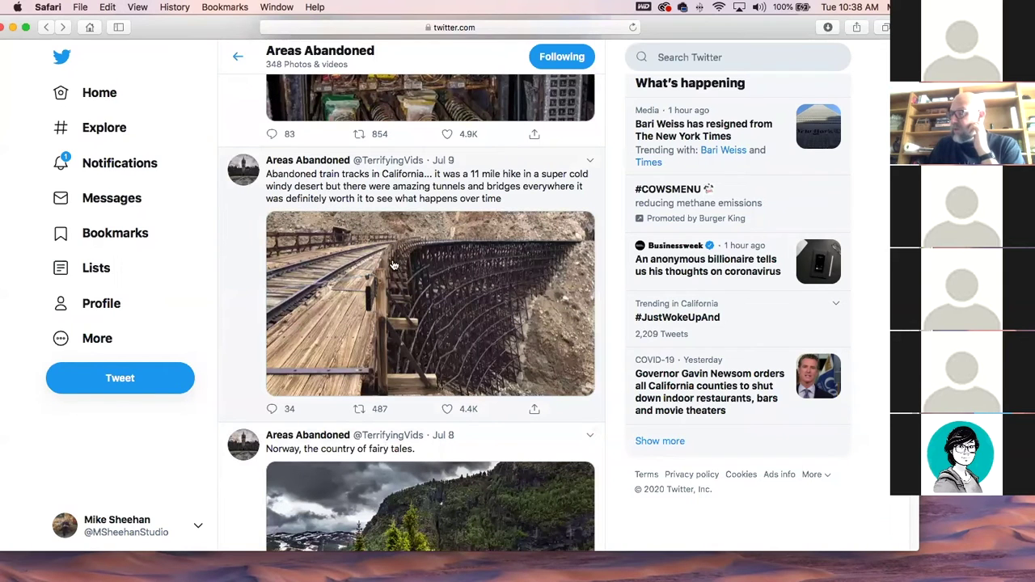
scroll(406, 439, "down", 3)
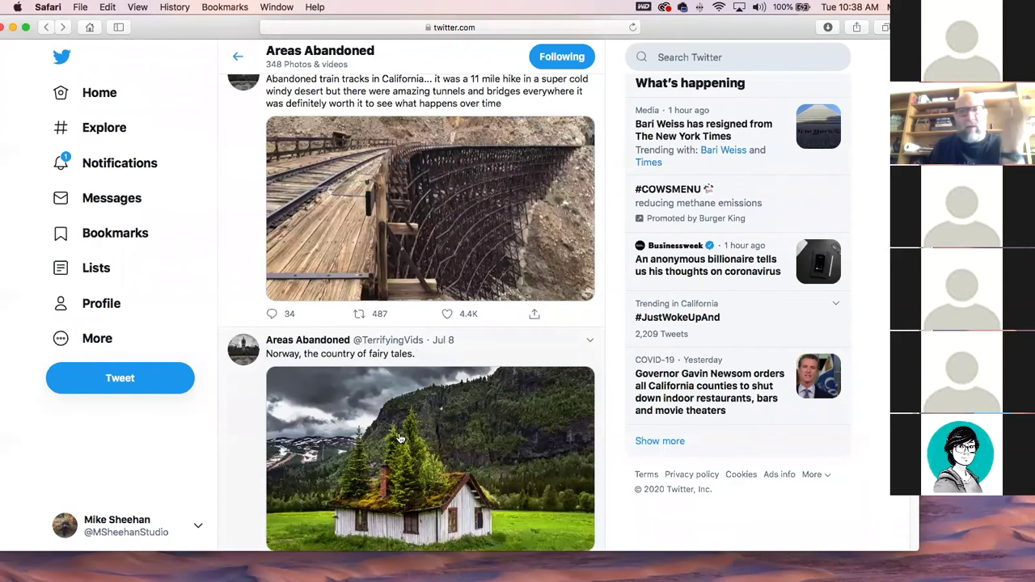
scroll(400, 437, "down", 3)
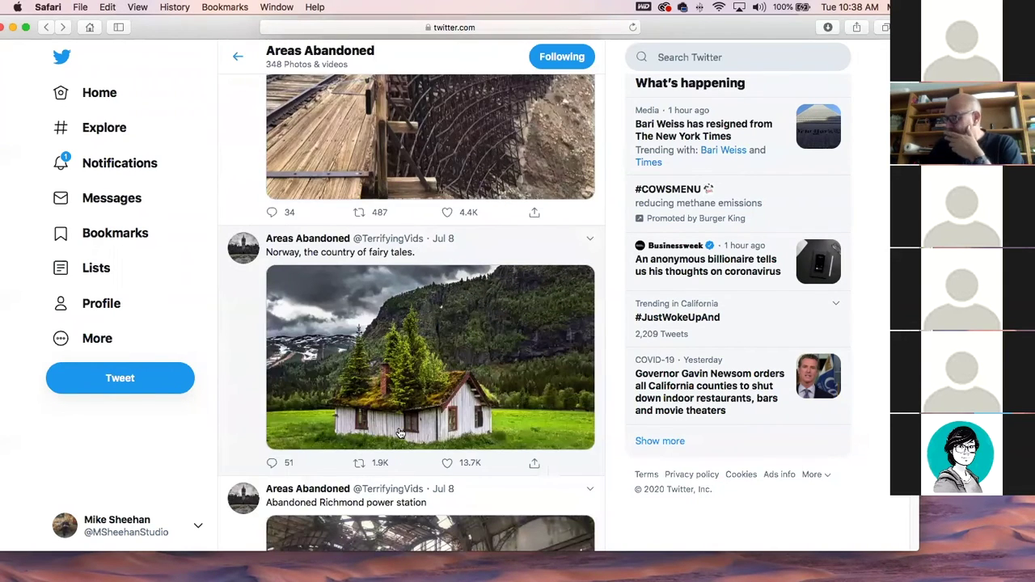
scroll(399, 434, "down", 2)
left_click(399, 277)
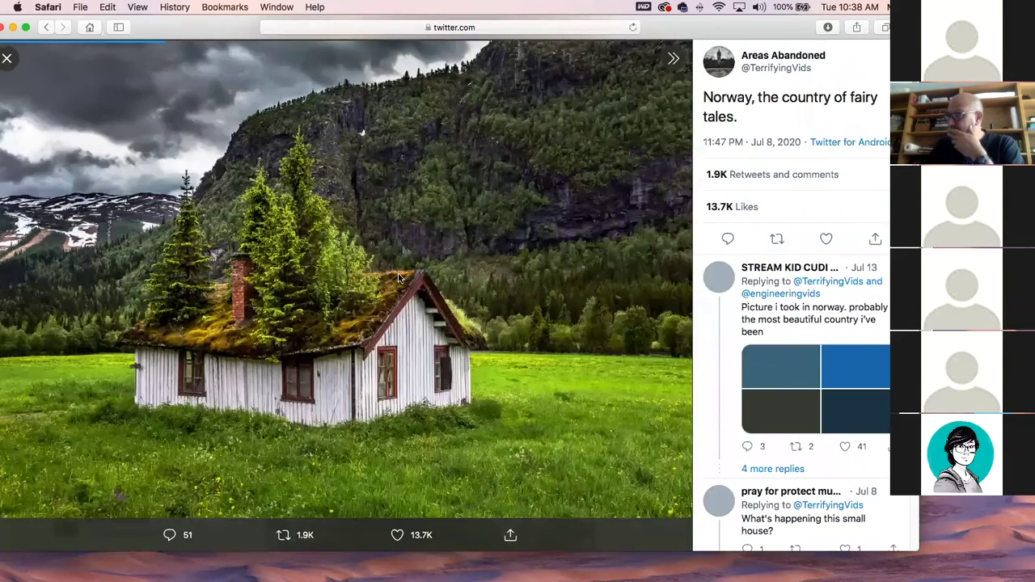
left_click(8, 58)
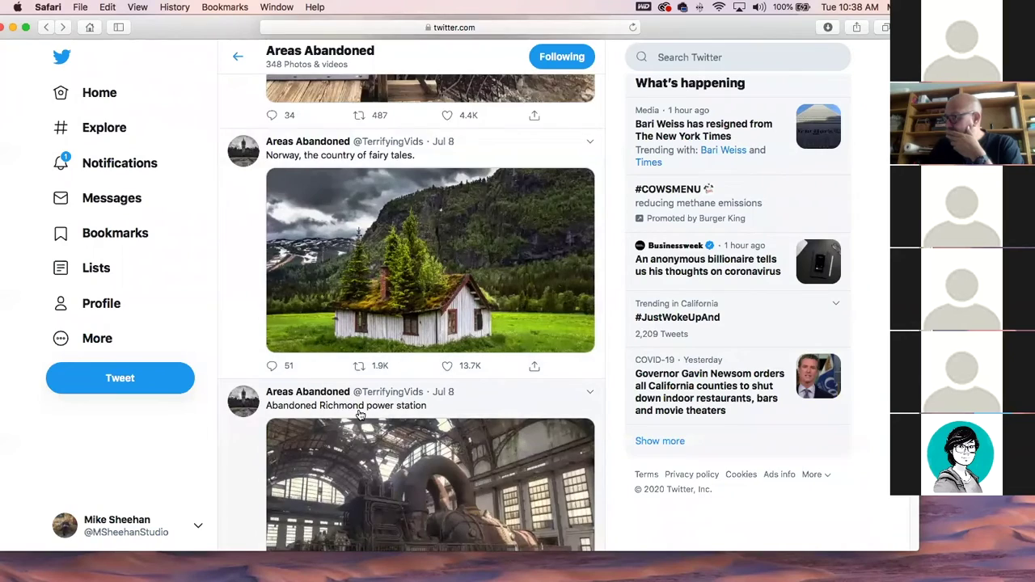
- View the Richmond power station photo, then open the Kirovsky apartment building photo full size
scroll(361, 414, "down", 2)
left_click(450, 459)
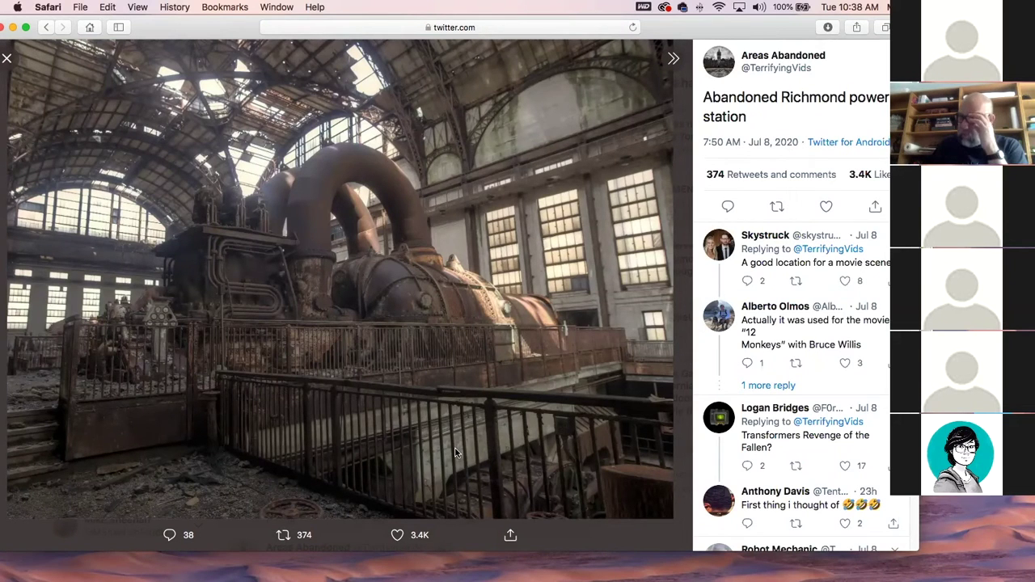
left_click(7, 58)
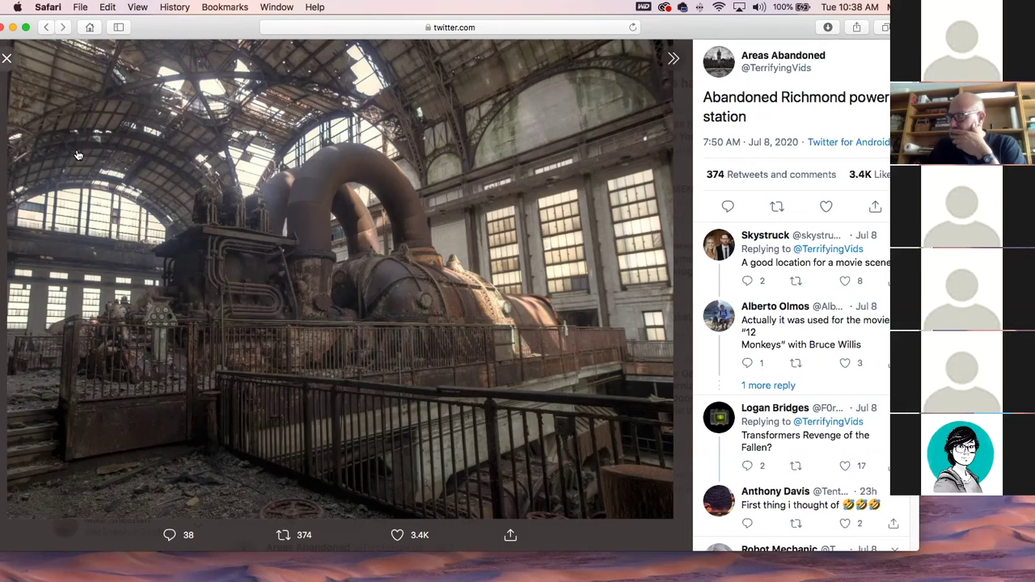
scroll(353, 419, "down", 10)
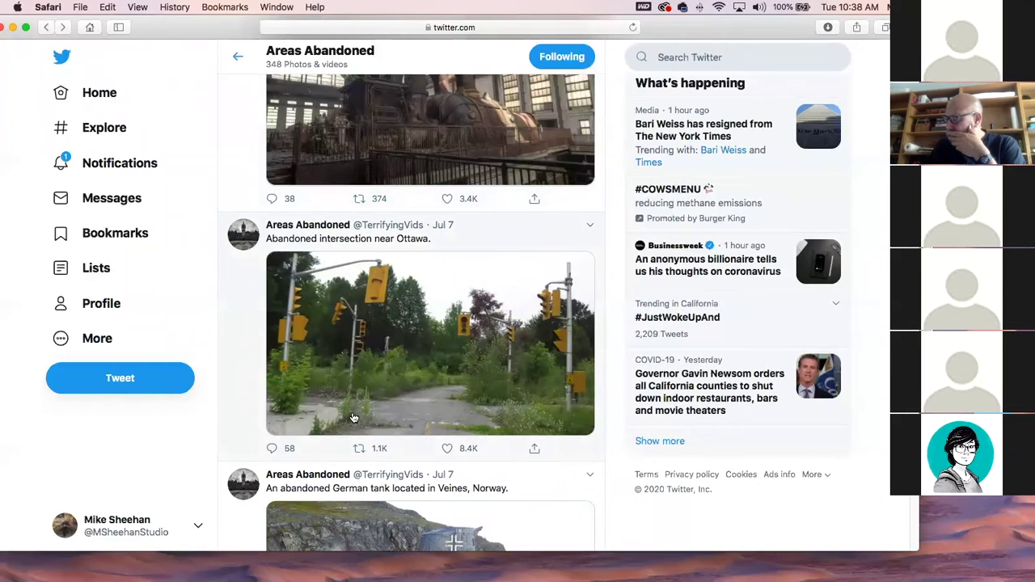
scroll(353, 418, "down", 2)
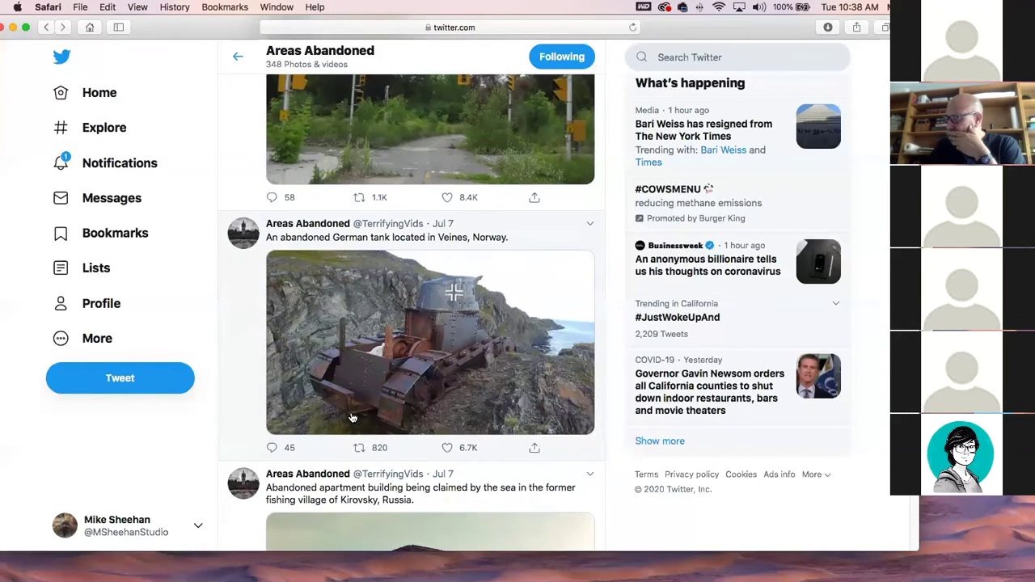
scroll(420, 402, "down", 7)
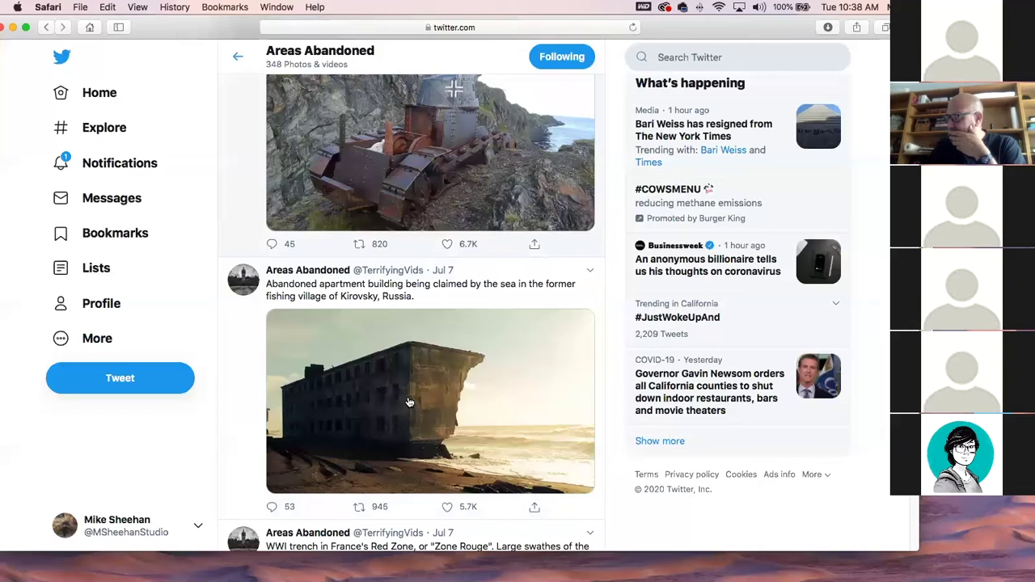
left_click(414, 260)
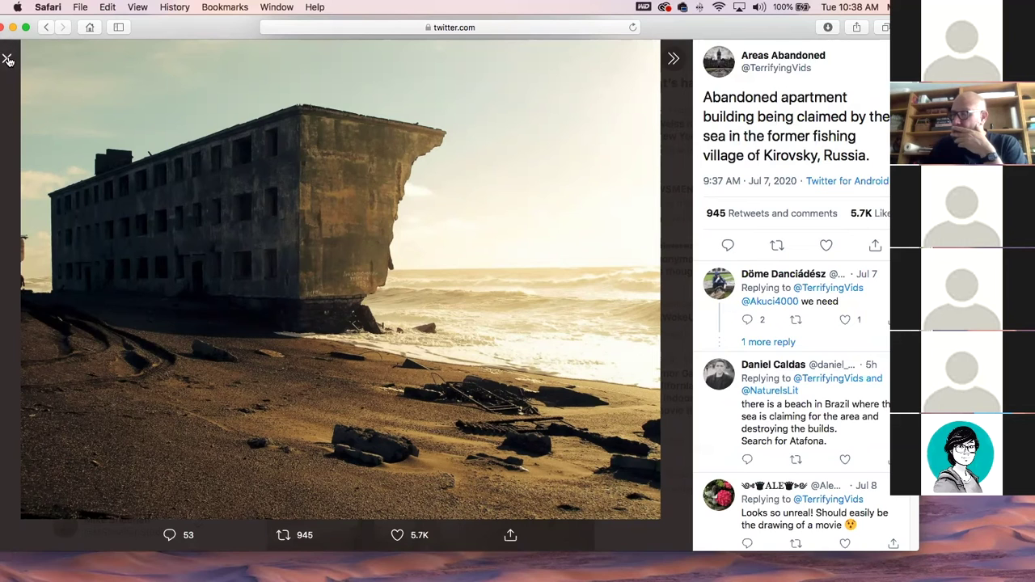
- Close the Kirovsky photo and view the Demon Statue photo full size
key("Escape")
scroll(377, 404, "down", 8)
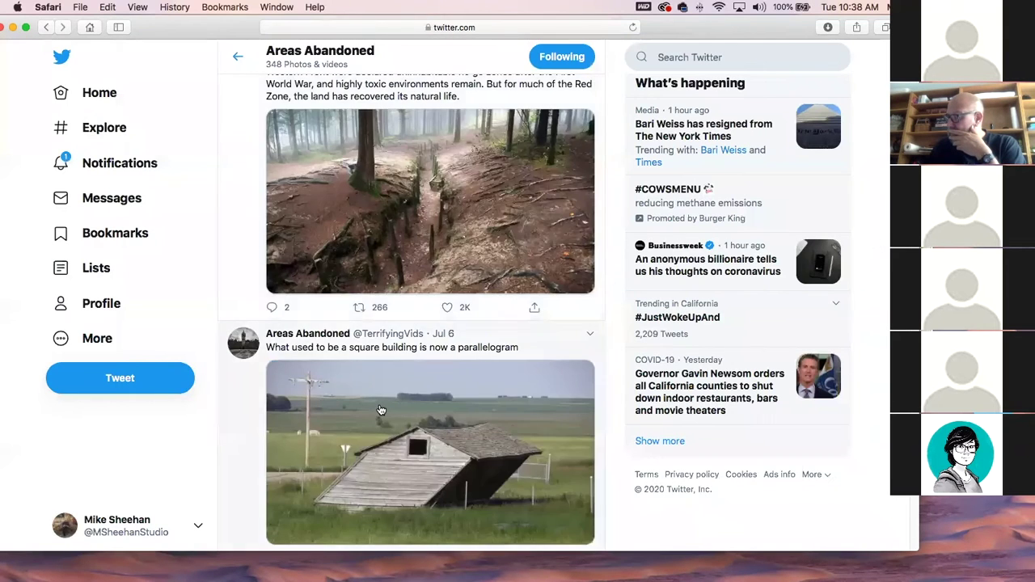
scroll(380, 410, "down", 5)
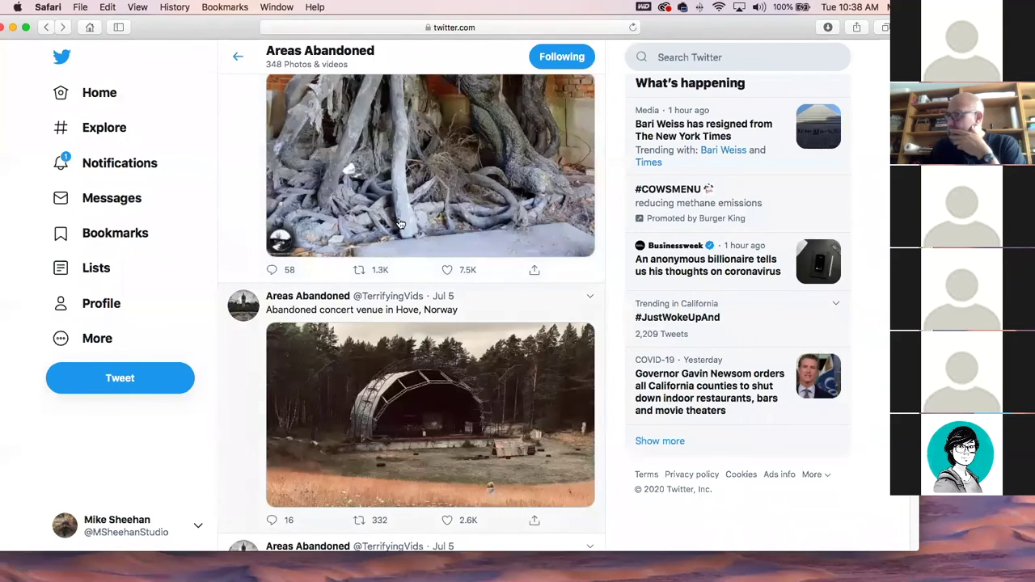
scroll(407, 188, "up", 3)
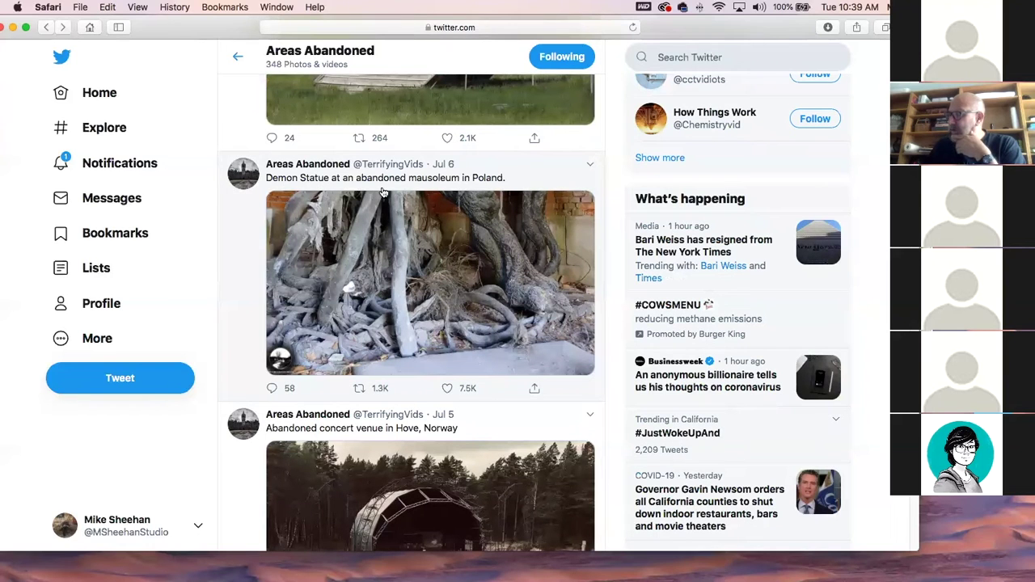
left_click(460, 243)
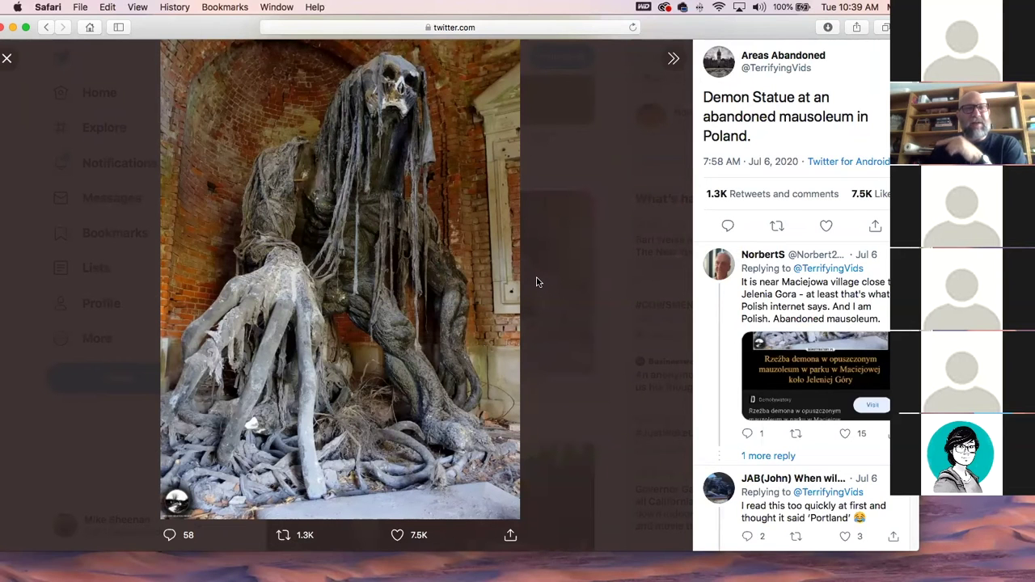
left_click(7, 61)
- Scroll down and view the presidents heads photo full size
scroll(468, 239, "down", 5)
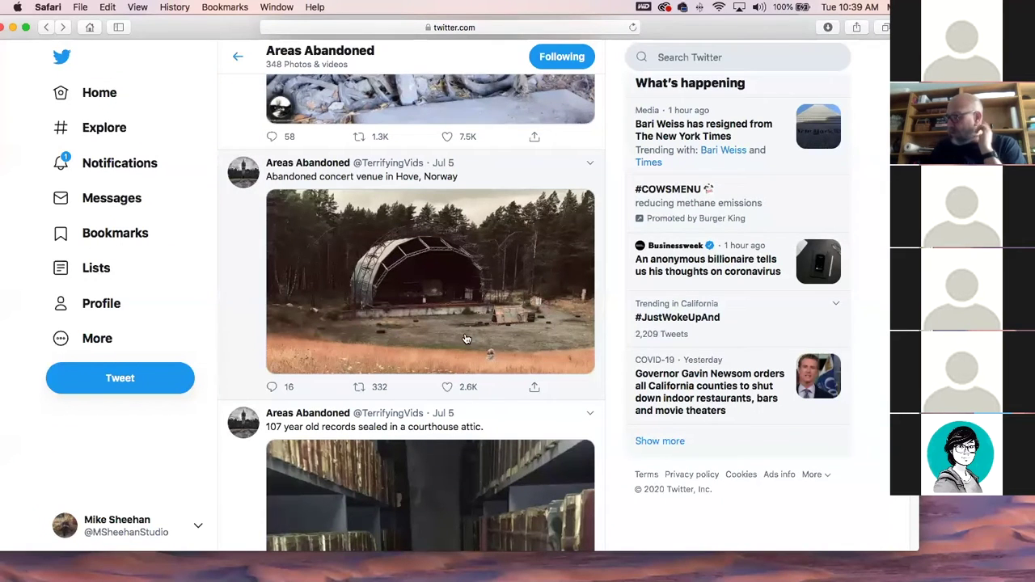
scroll(458, 336, "down", 2)
scroll(457, 336, "down", 9)
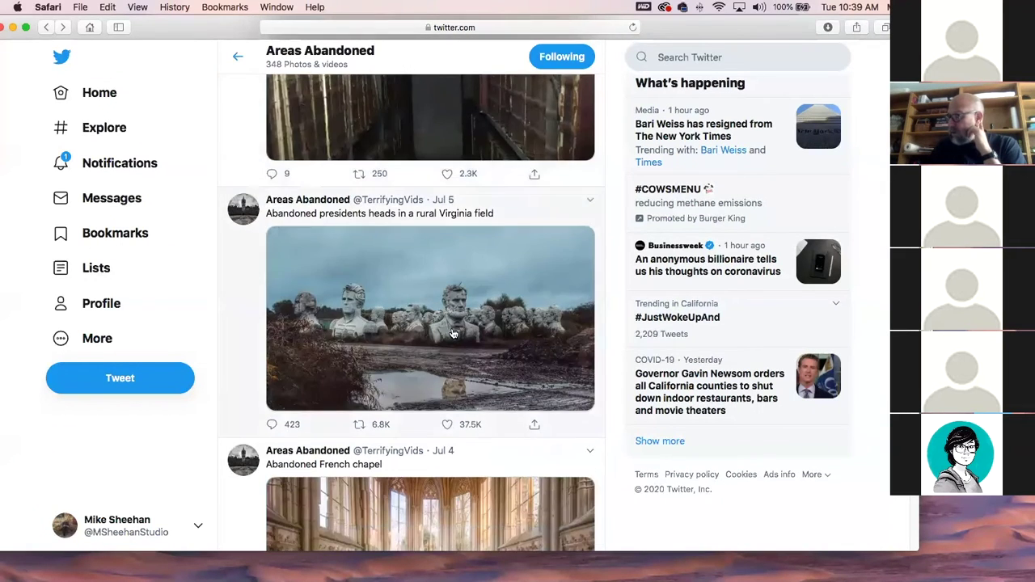
left_click(442, 322)
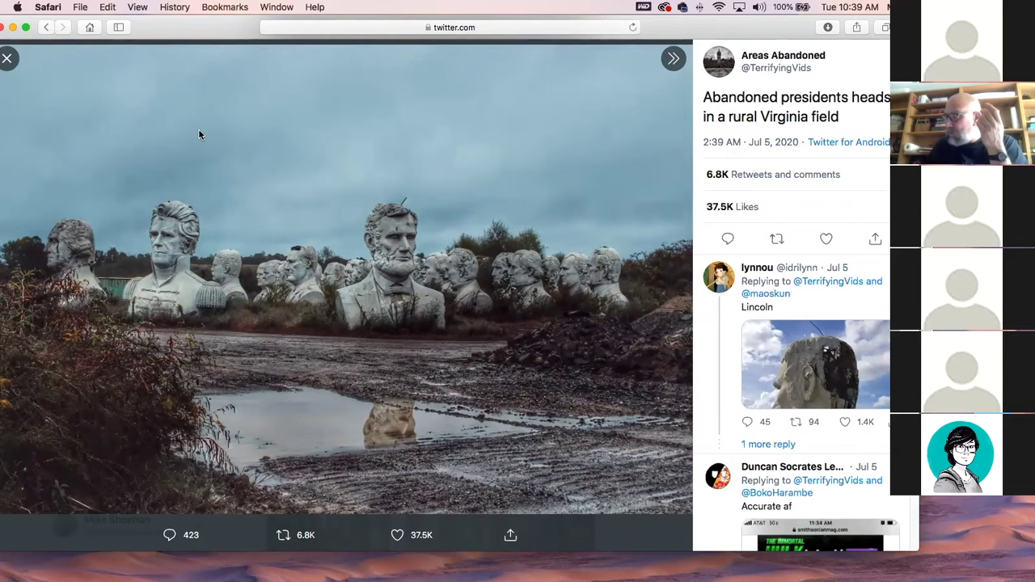
left_click(8, 58)
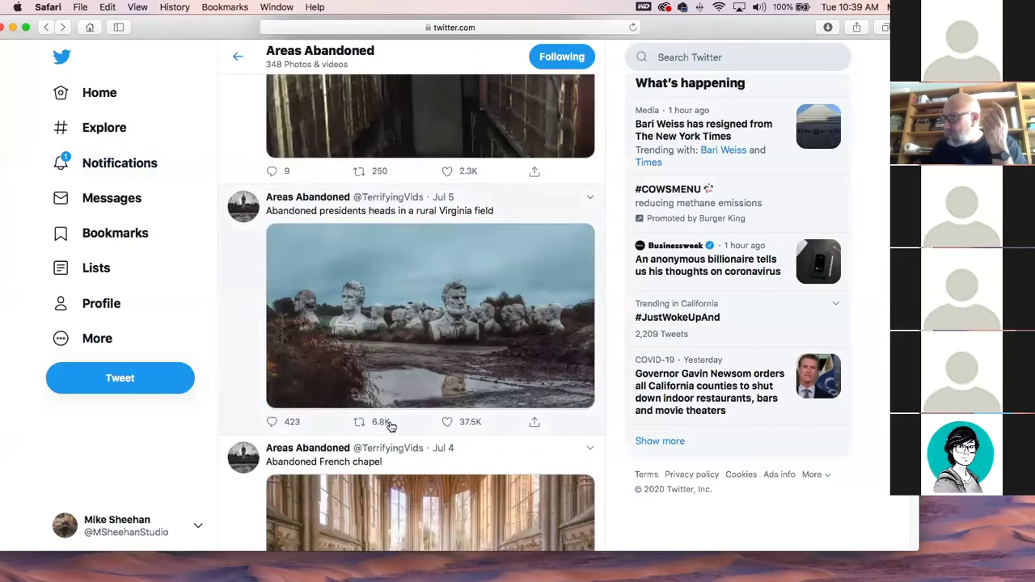
- View the French chapel and abandoned mall photos full size
scroll(388, 424, "down", 5)
left_click(418, 210)
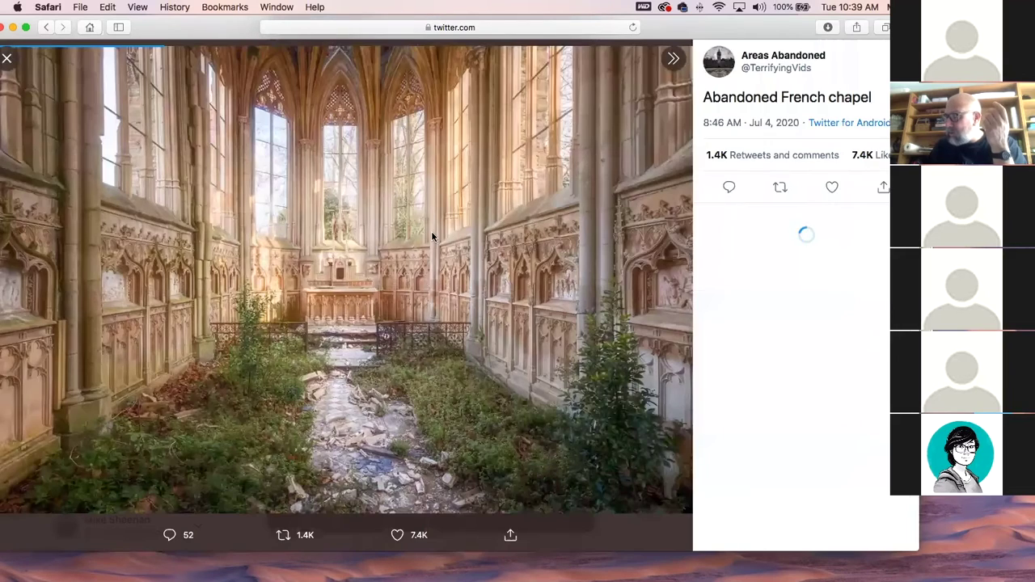
left_click(8, 59)
scroll(462, 409, "down", 3)
scroll(462, 409, "down", 3)
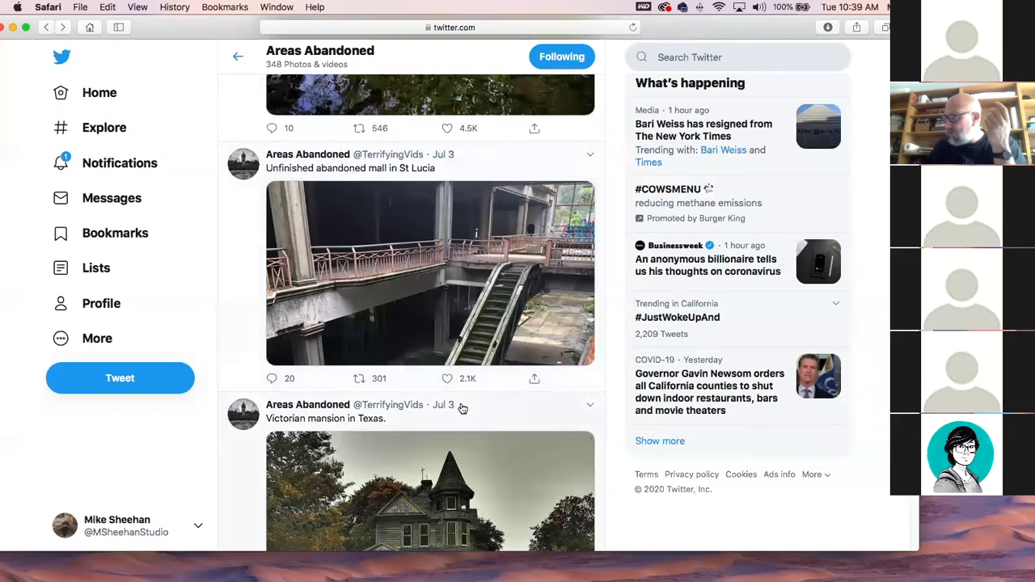
left_click(450, 316)
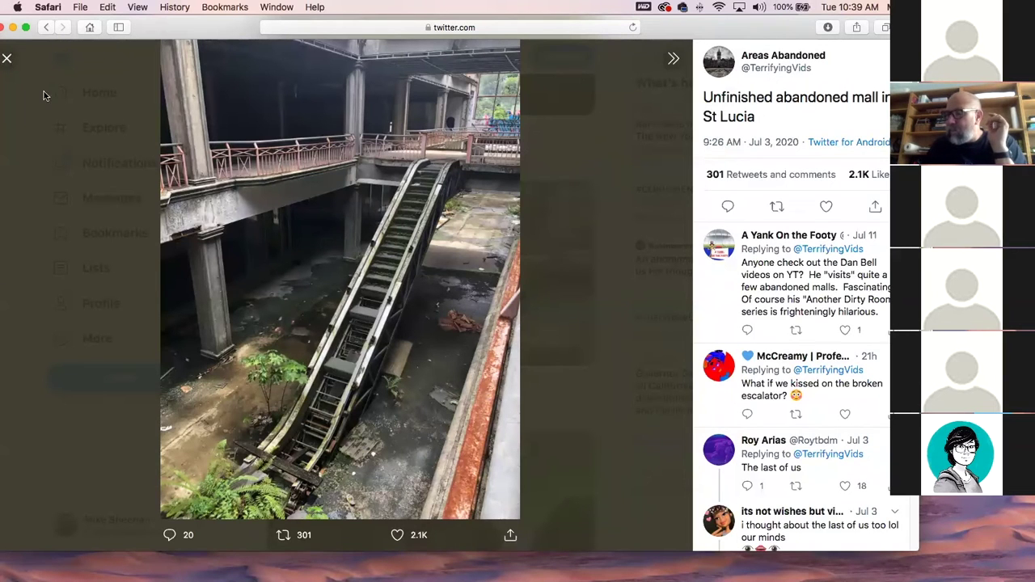
left_click(10, 60)
- Go back from the profile to Explore, nudge the window right, and open Notifications
scroll(243, 324, "down", 3)
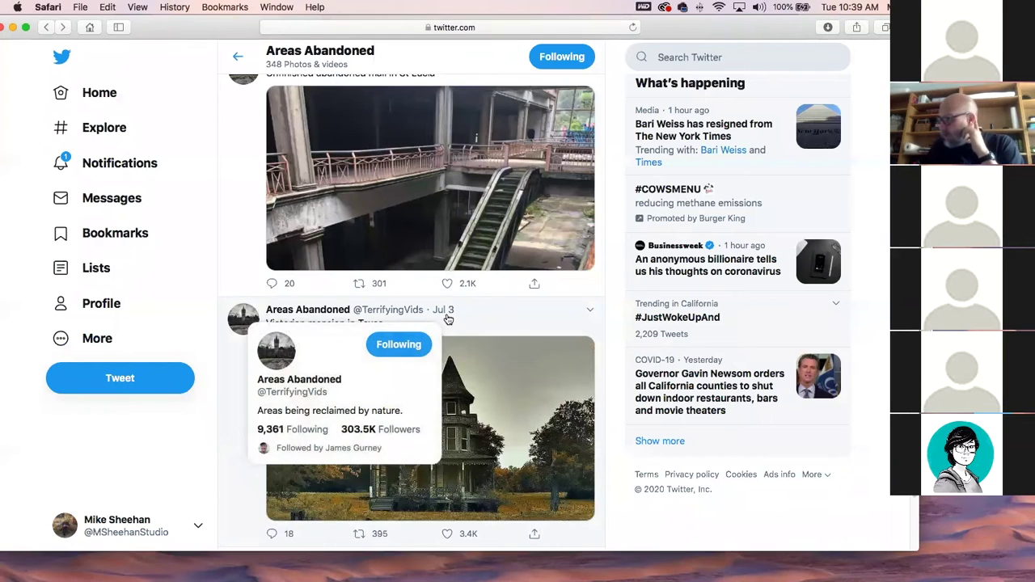
scroll(243, 204, "up", 15)
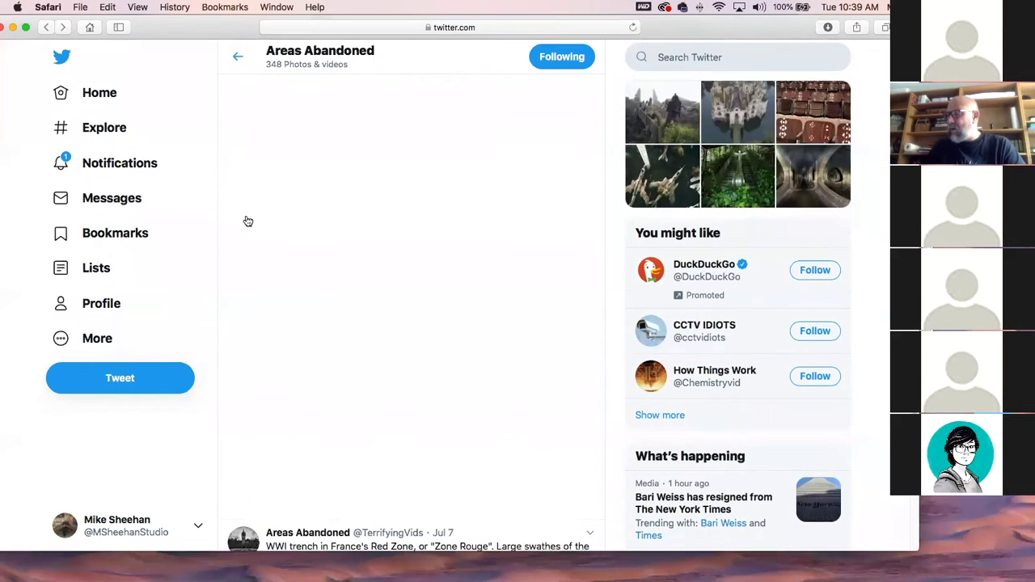
left_click(239, 54)
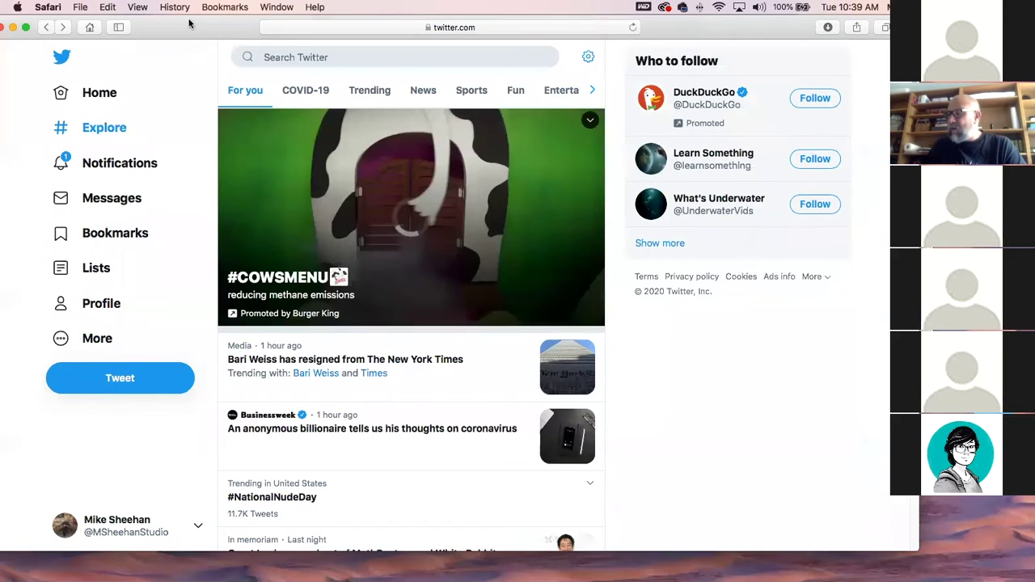
left_click_drag(194, 30, 219, 30)
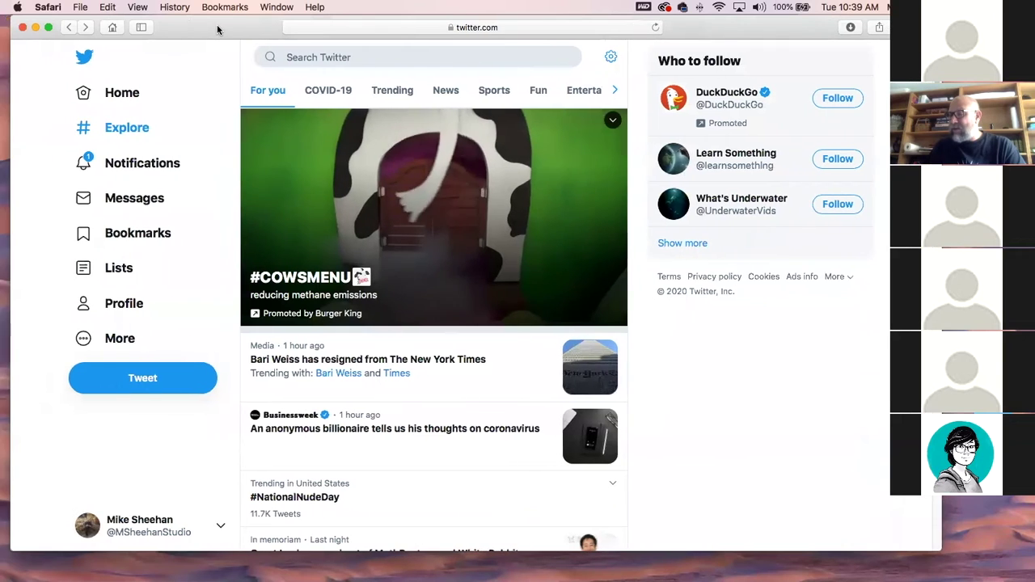
left_click(158, 163)
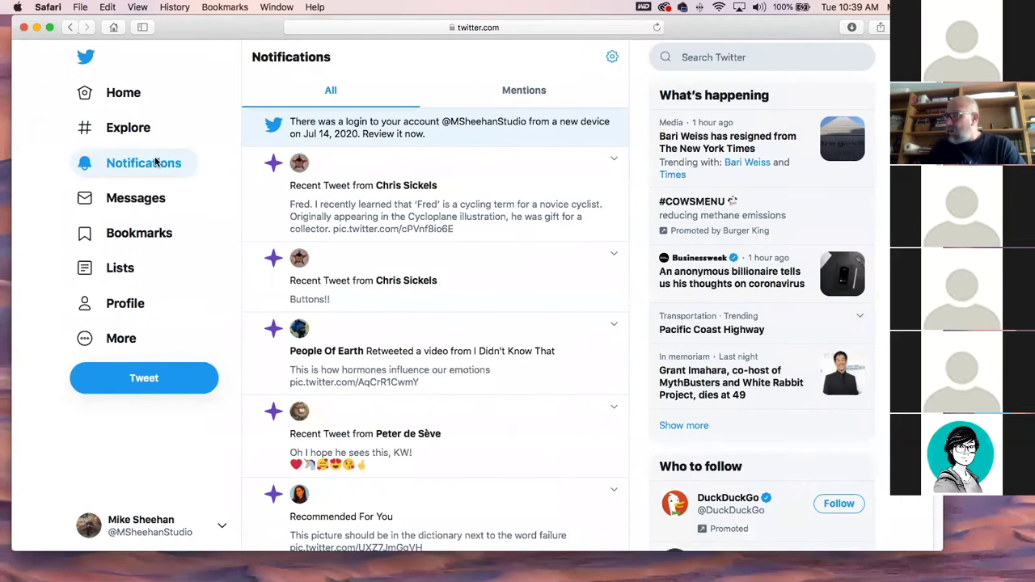
- Go to the Home timeline and hide Safari to reveal the Downloads folder
left_click(127, 94)
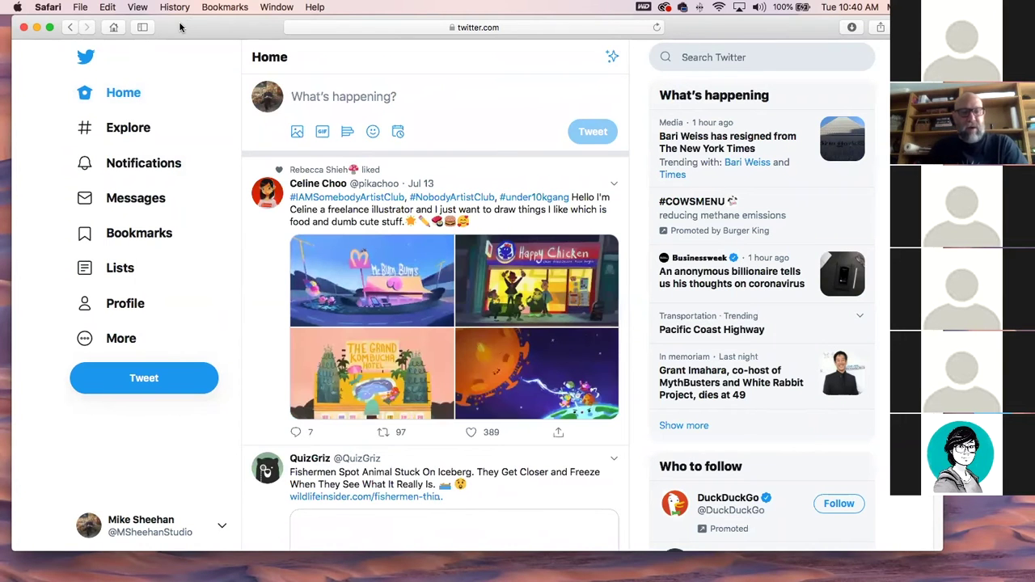
key("super+h")
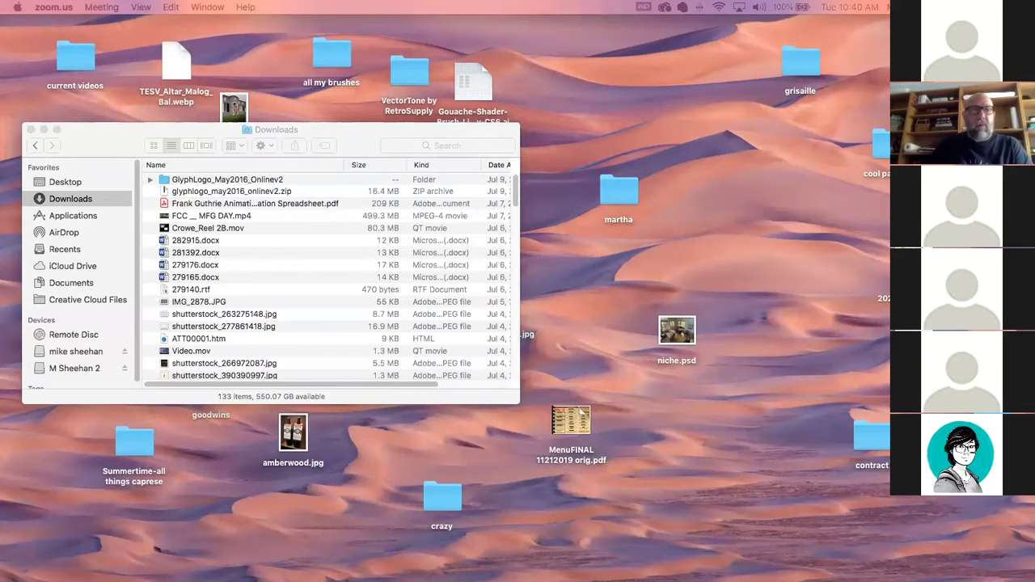
- Cmd+Tab over to Photoshop 2020 showing the fantasy harbor painting
key("super+Tab")
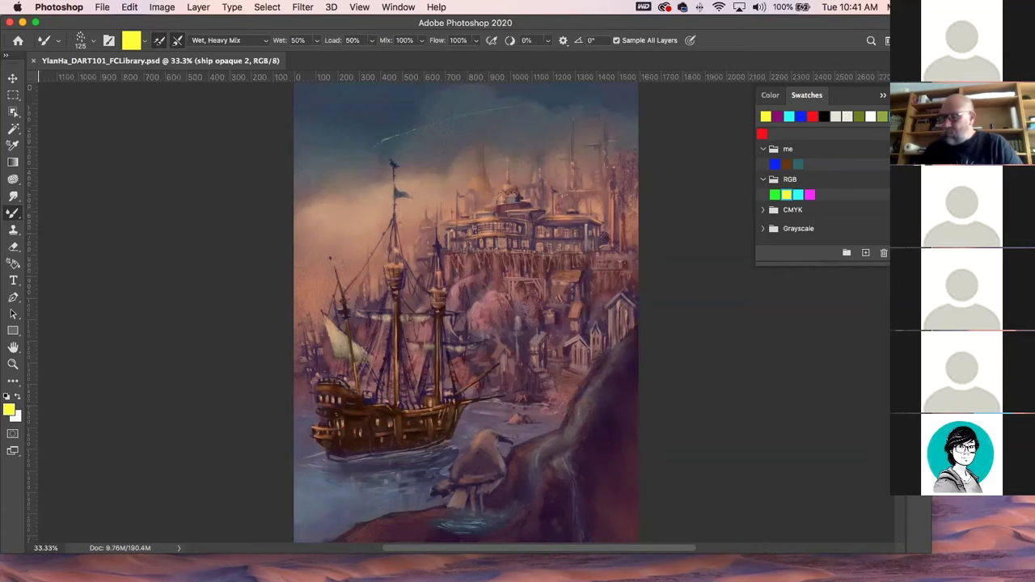
- With the Smudge tool, select the puddle highlights layer and smudge the puddle below the rocks
left_click(13, 78)
left_click(13, 196)
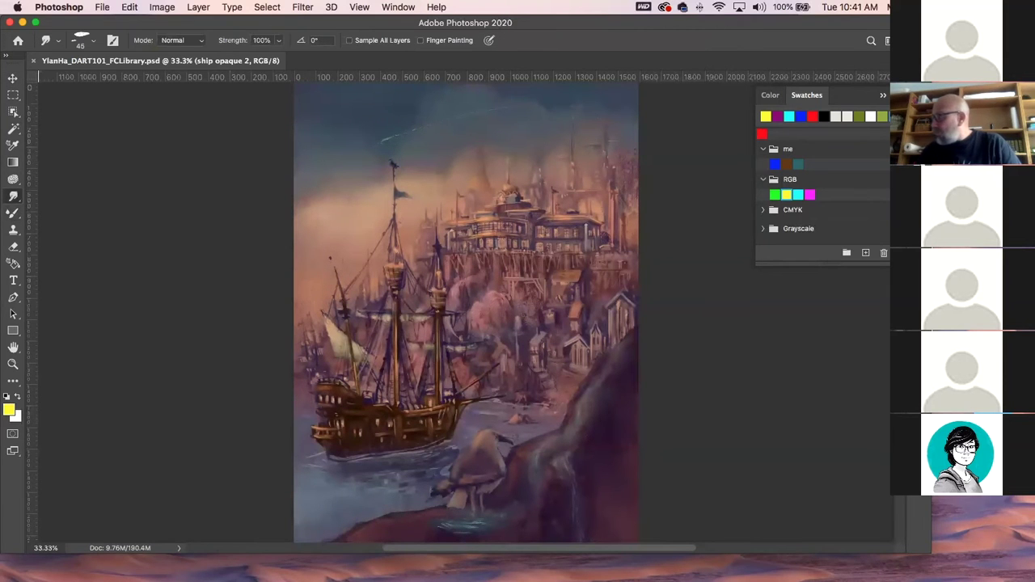
key("F7")
left_click(863, 153)
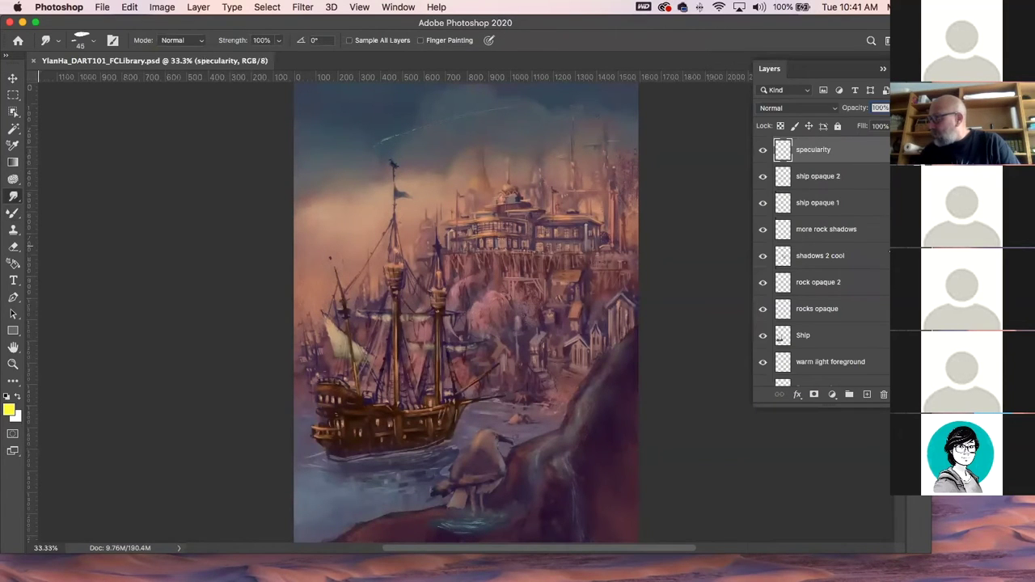
left_click(832, 179)
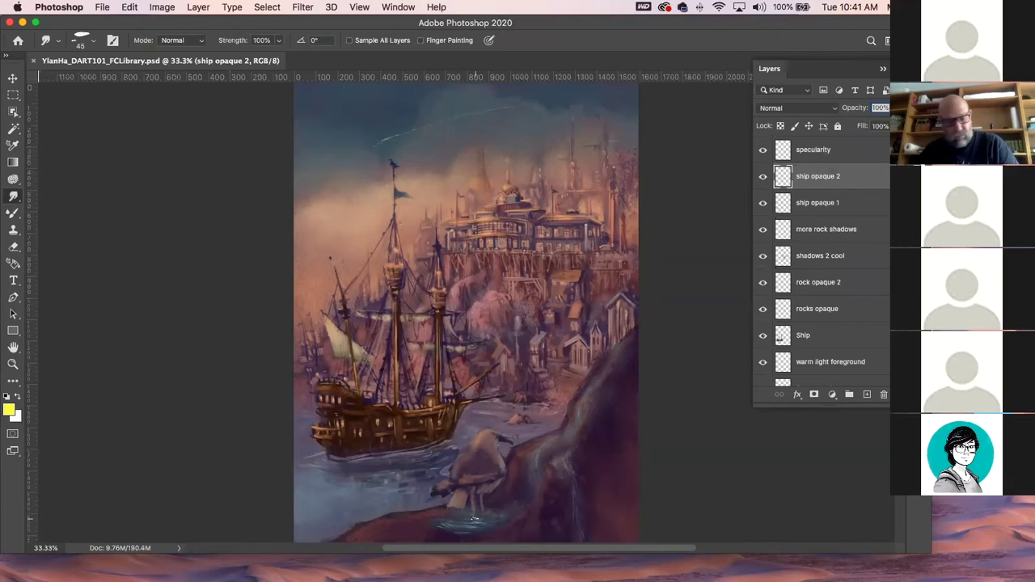
left_click(482, 527, "super")
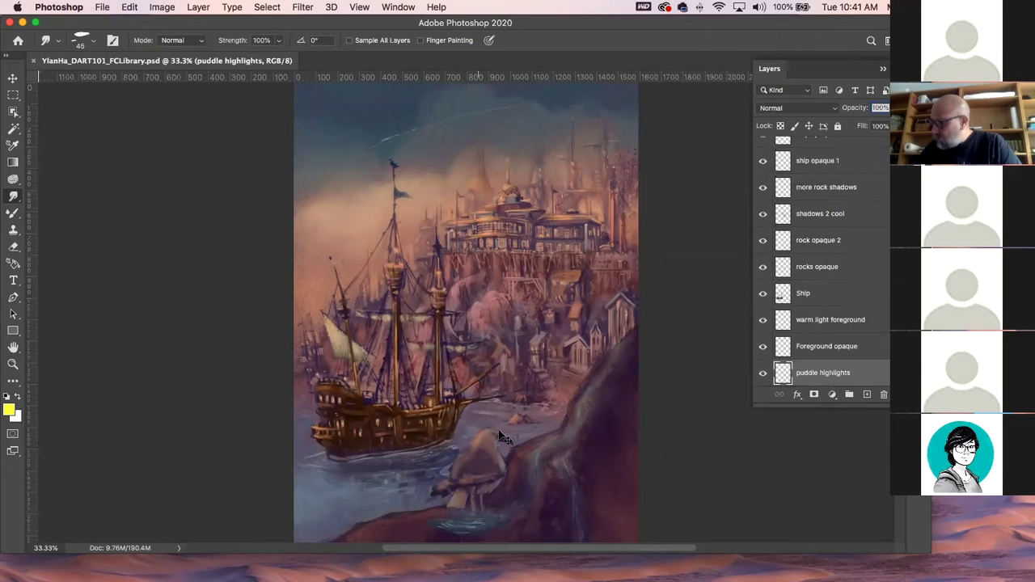
mouse_move(486, 505)
left_mouse_down()
mouse_move(480, 523)
mouse_move(497, 517)
mouse_move(477, 530)
mouse_move(490, 524)
mouse_move(451, 520)
mouse_move(462, 531)
mouse_move(491, 528)
left_mouse_up()
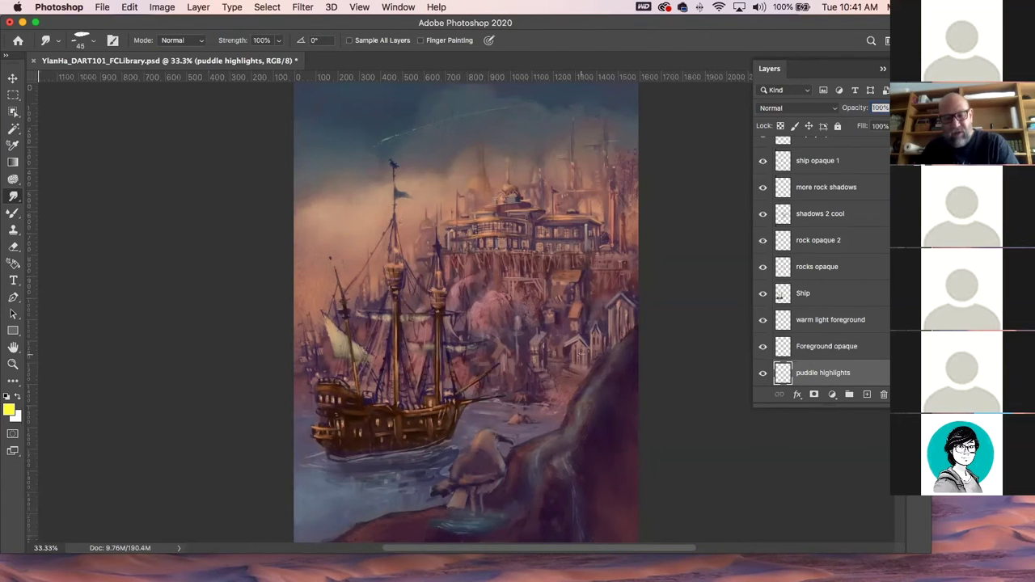
- On the Mixer Brush, sample a grey-blue and lighten it to pale blue-gray #99b2be
key("b")
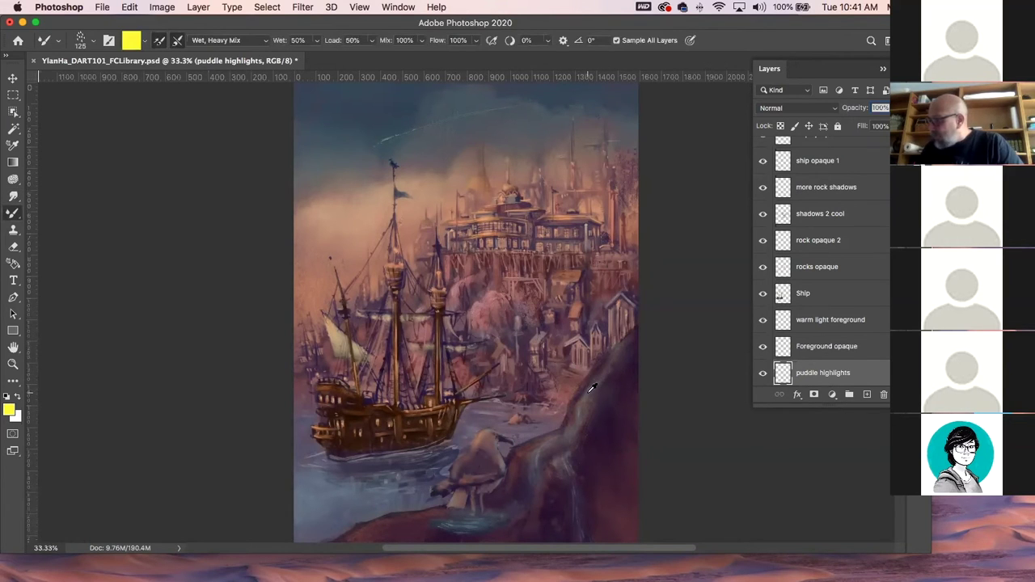
left_click(542, 451, "alt")
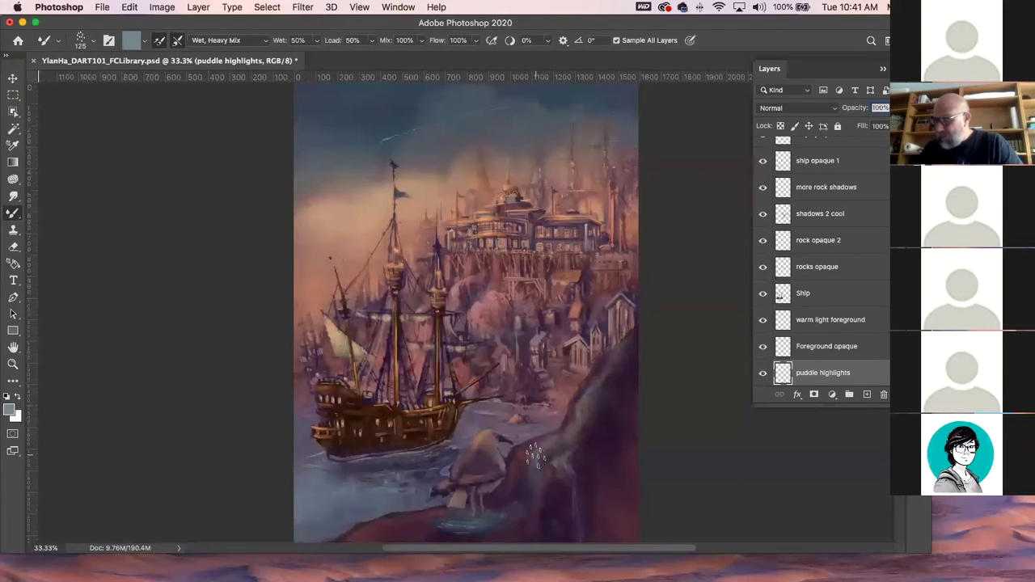
left_click(11, 408)
left_click_drag(65, 364, 60, 331)
left_click(317, 287)
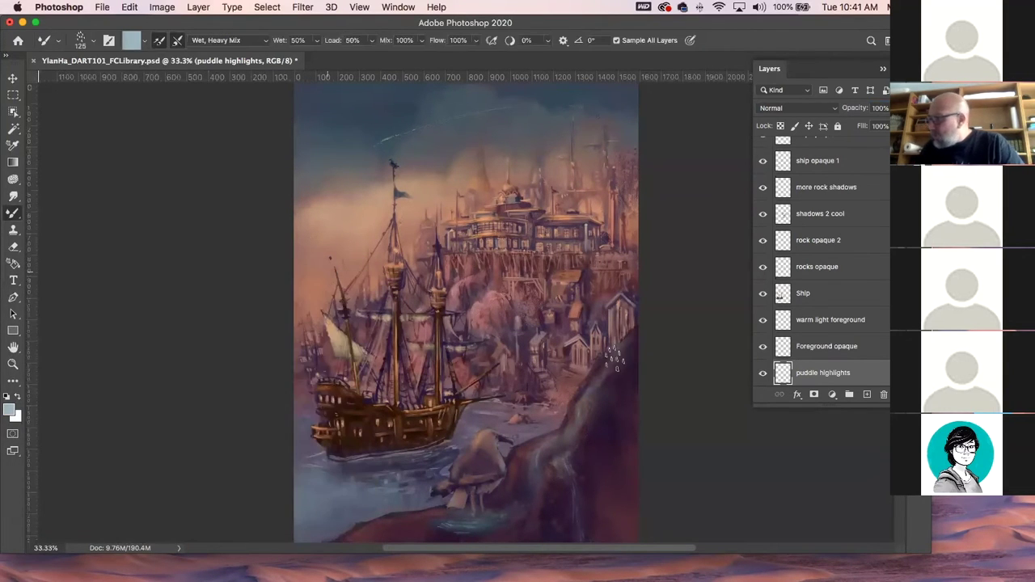
- Choose the Pencil Sketch 2 preset at 15 px from MY FAVES, collapsing Smudge 3
left_click(93, 40)
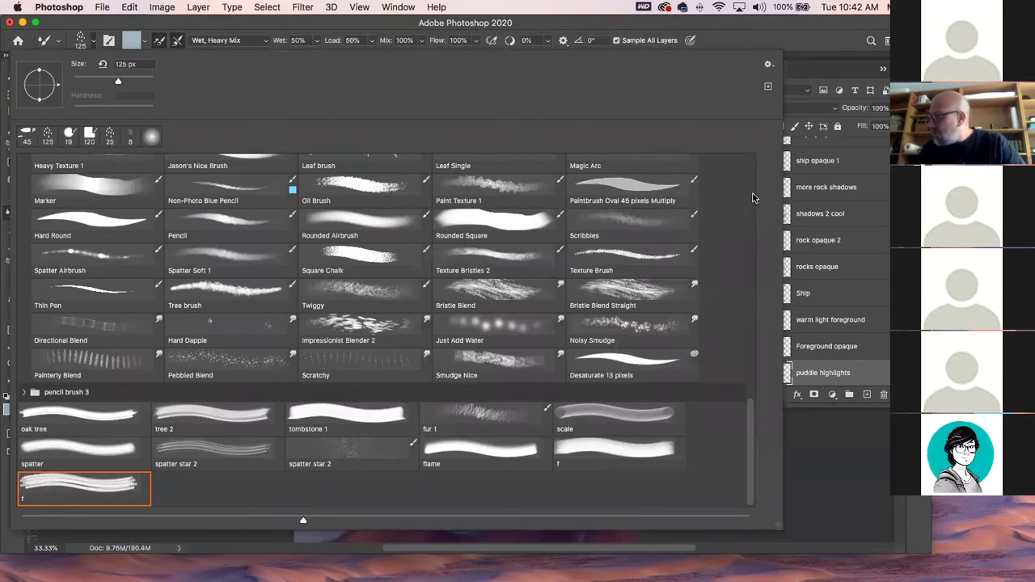
scroll(752, 199, "up", 5)
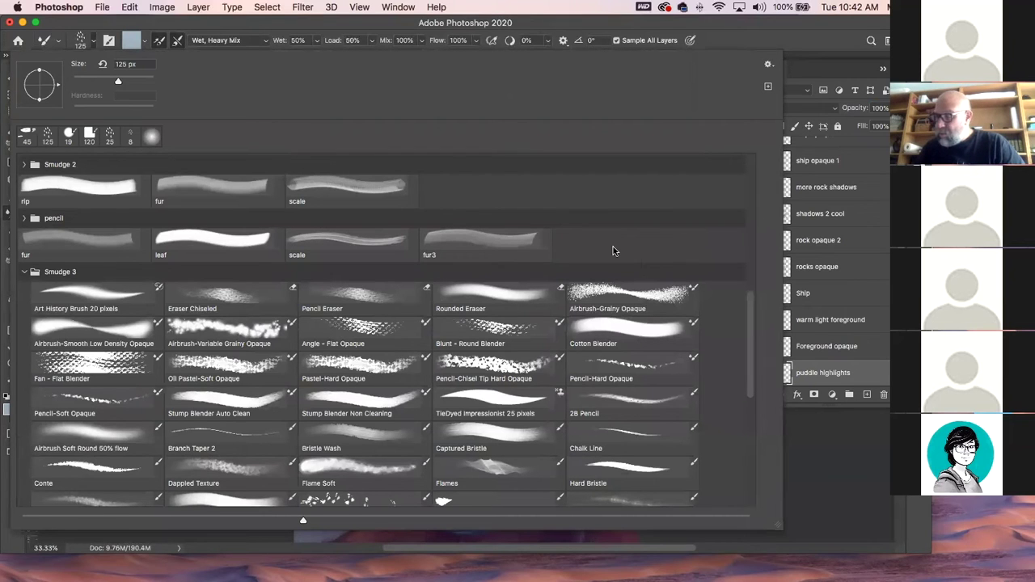
left_click(24, 271)
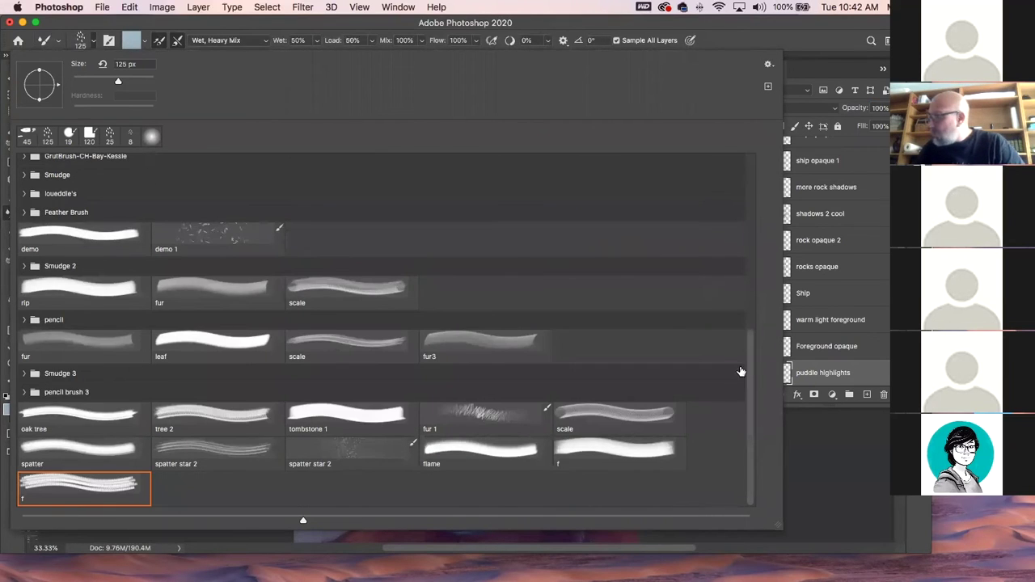
left_click_drag(751, 348, 747, 105)
left_click(89, 225)
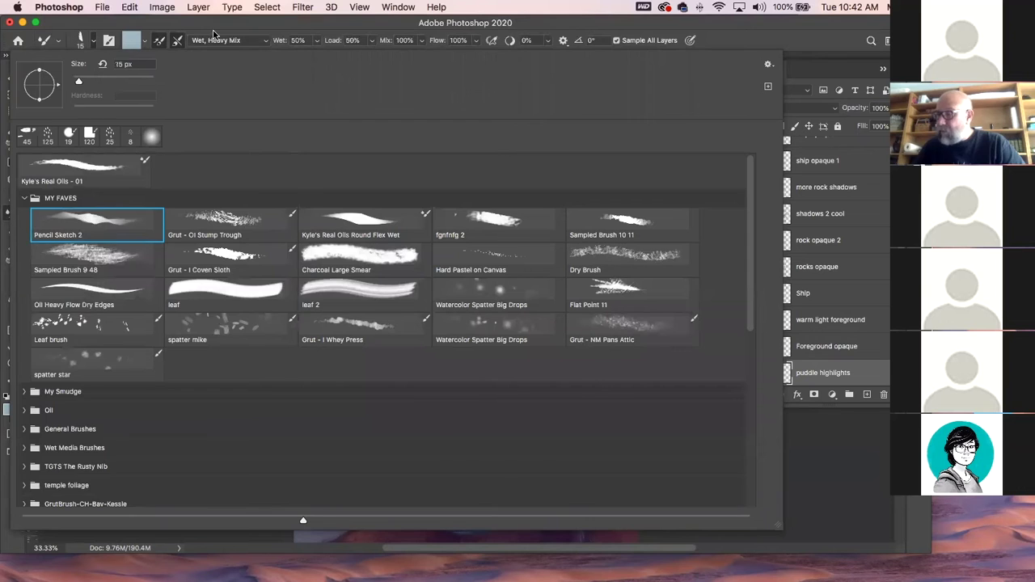
left_click(208, 24)
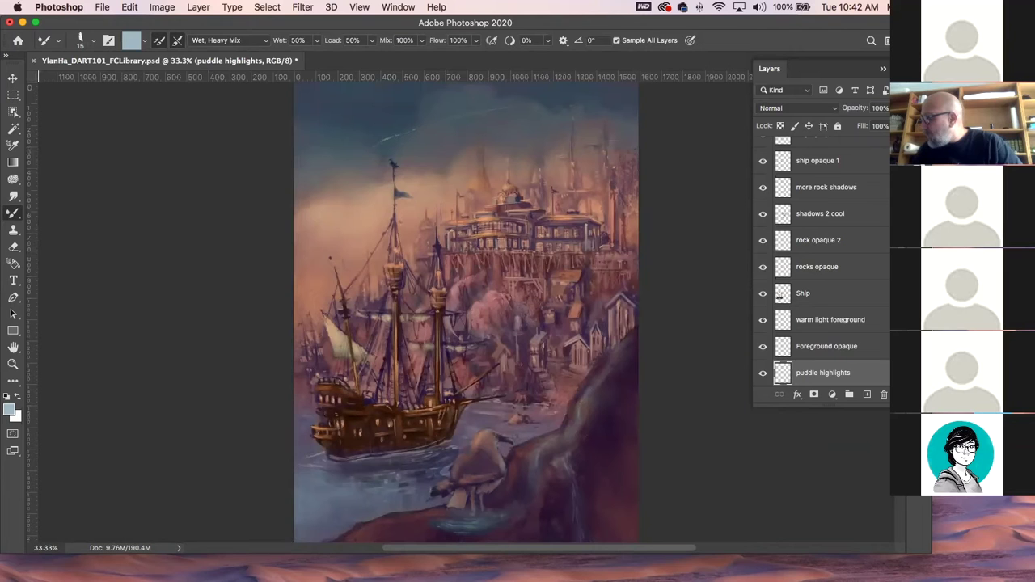
scroll(825, 259, "up", 1)
- Select Layer 2, switch to the Brush Tool, and load Pencil Sketch 2 at 15 px
scroll(857, 202, "up", 2)
left_click(860, 152)
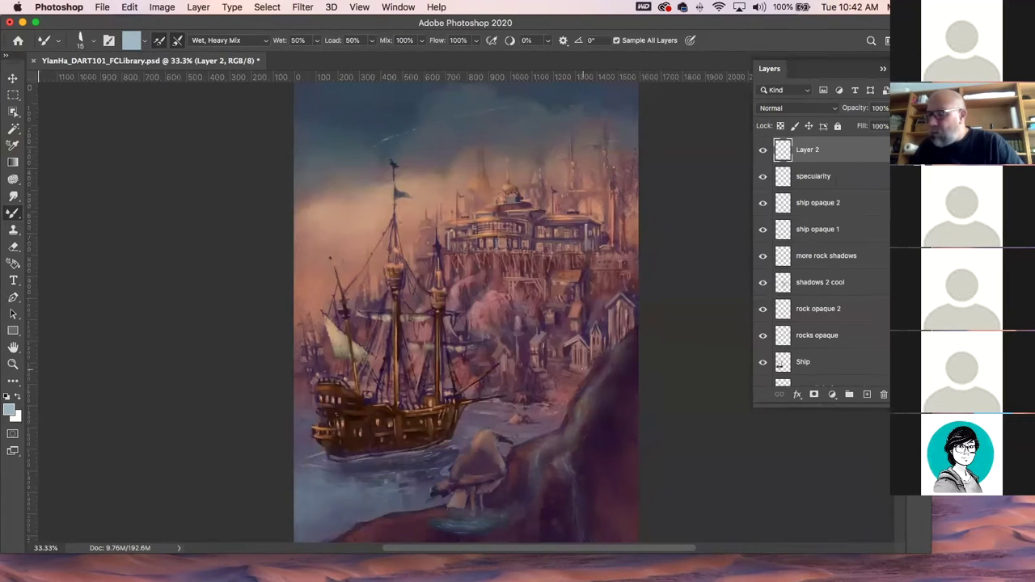
left_click_drag(14, 210, 49, 212)
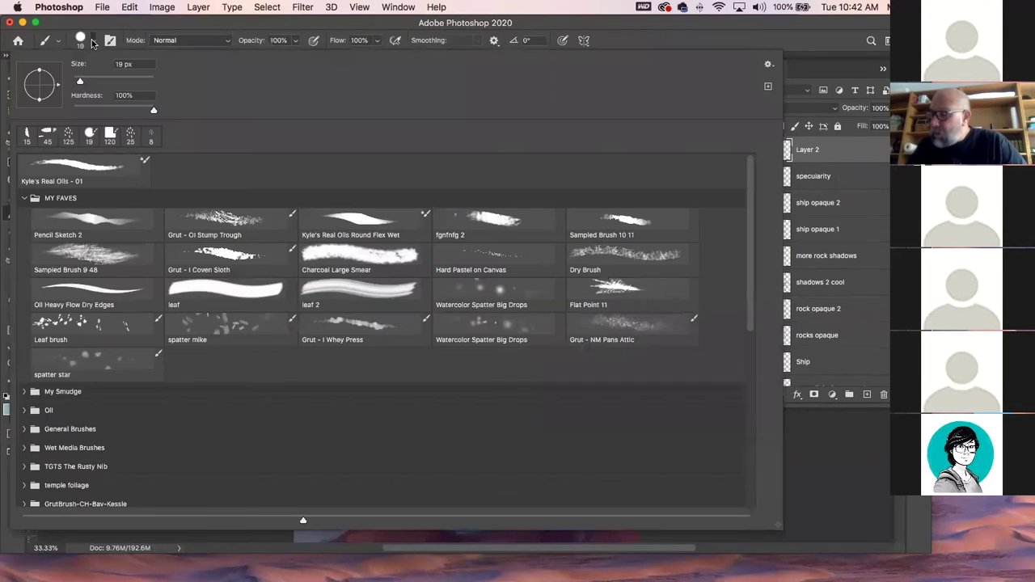
left_click(87, 40)
left_click(97, 224)
left_click(156, 22)
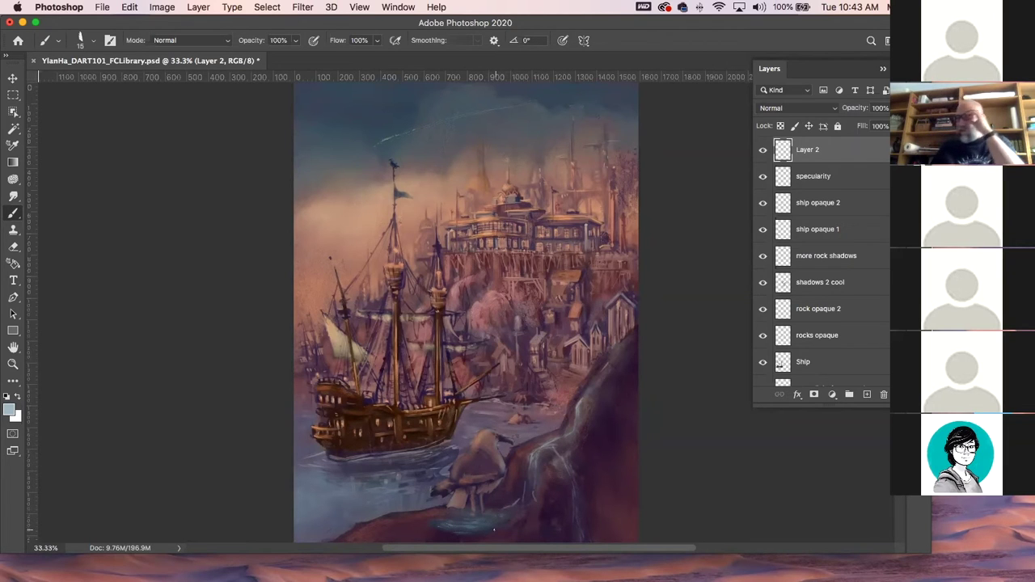
- Smudge the pale waterfall streaks into the cliff using a 10 px Smudge brush
key("r")
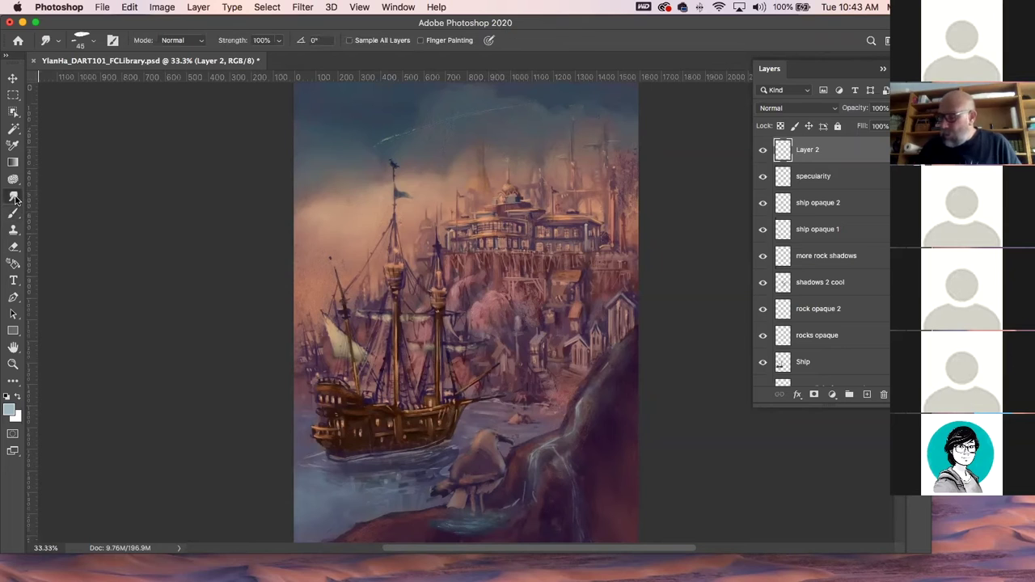
key("bracketleft")
key("bracketleft")
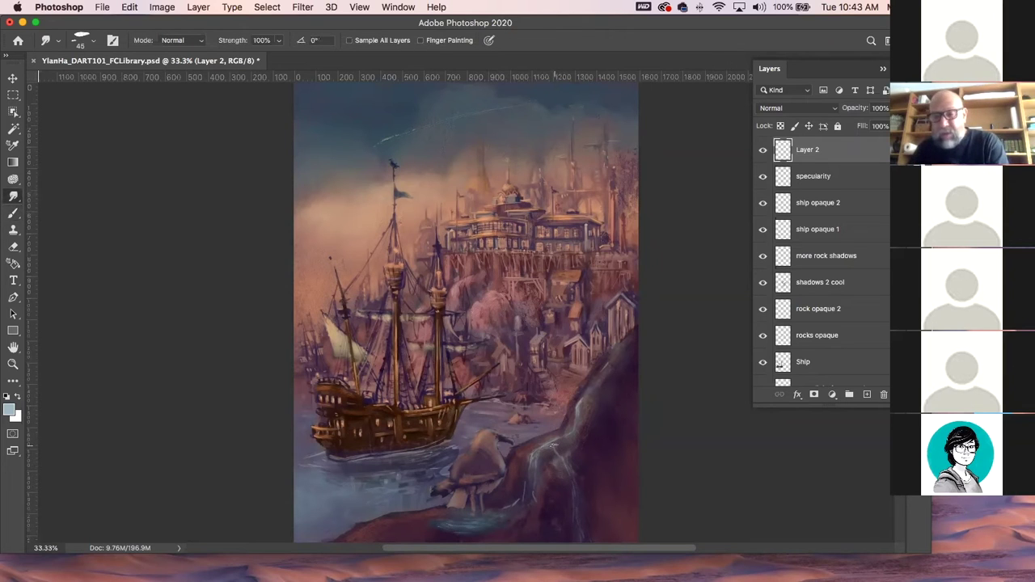
key("bracketleft")
key("bracketleft")
key("bracketleft")
key("bracketleft")
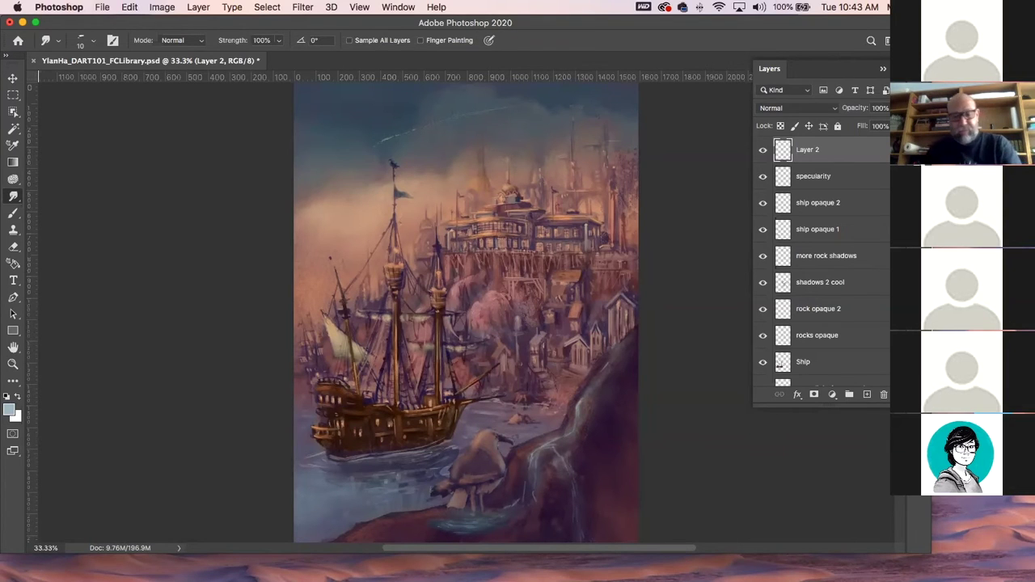
key("b")
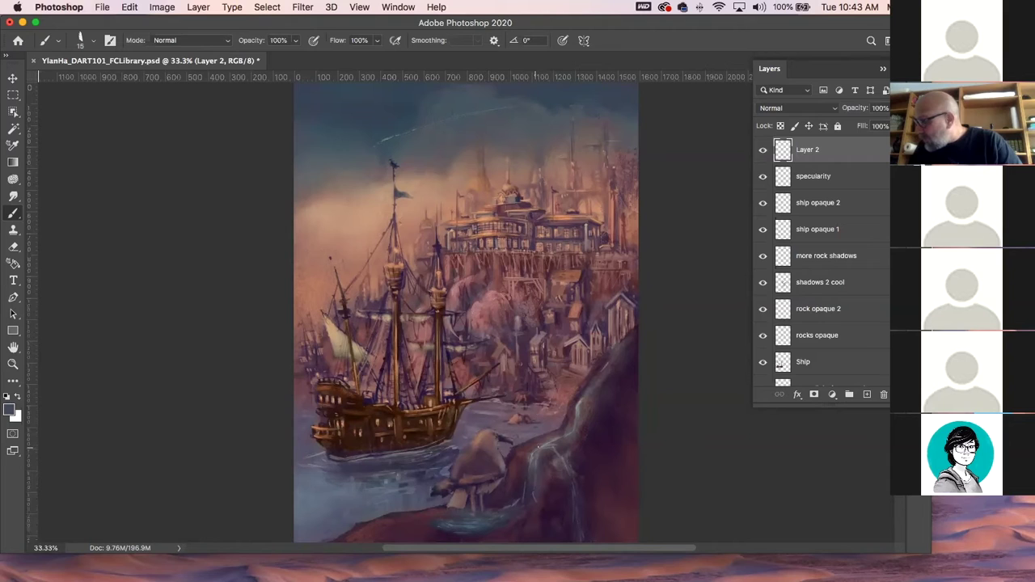
- Sample a lighter grey-blue and brush more pale water strands over the waterfall
left_click(540, 449, "alt")
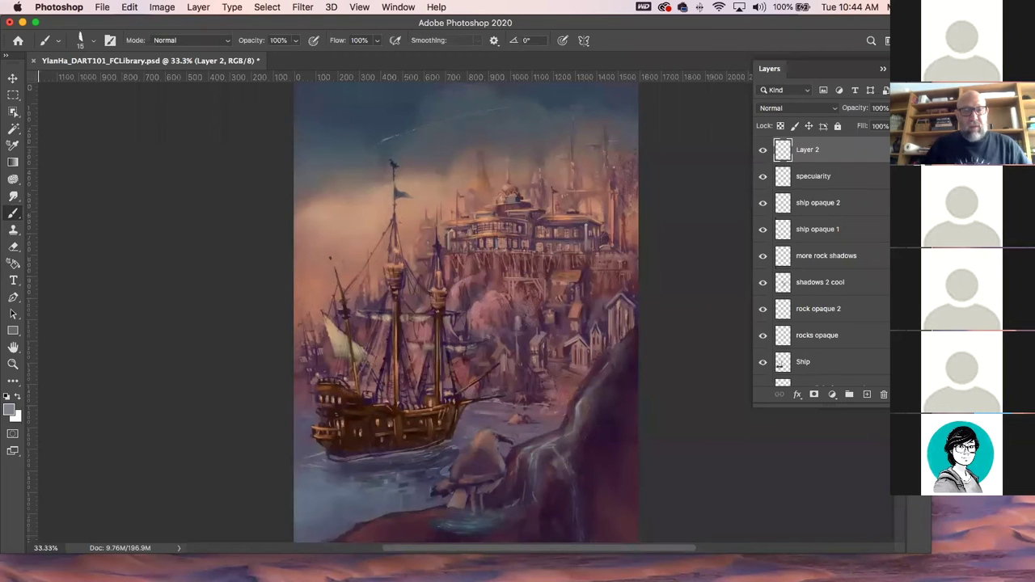
- Switch to Chrome's reference photo of sea foam swirling around a coastal rock
key("super+Tab")
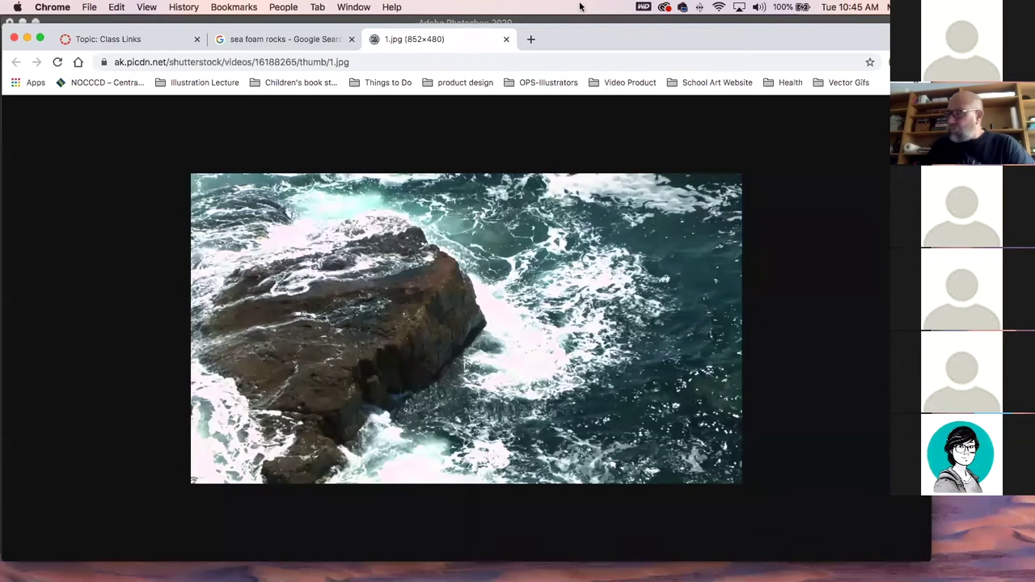
- Drag the Chrome reference window off to the left, uncovering the painting
left_click_drag(849, 42, 848, 41)
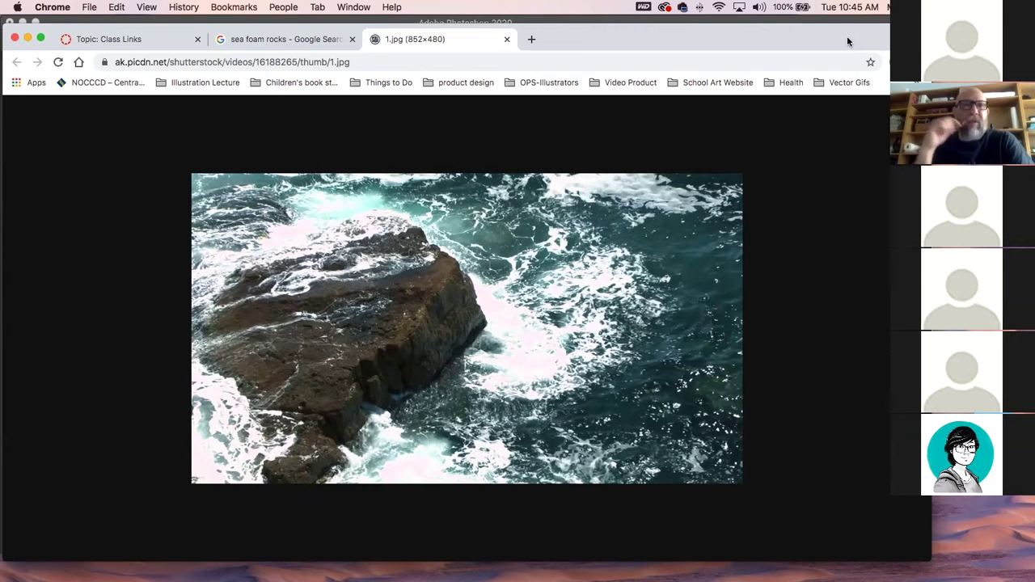
mouse_move(849, 42)
left_mouse_down()
mouse_move(886, 46)
mouse_move(868, 48)
left_mouse_up()
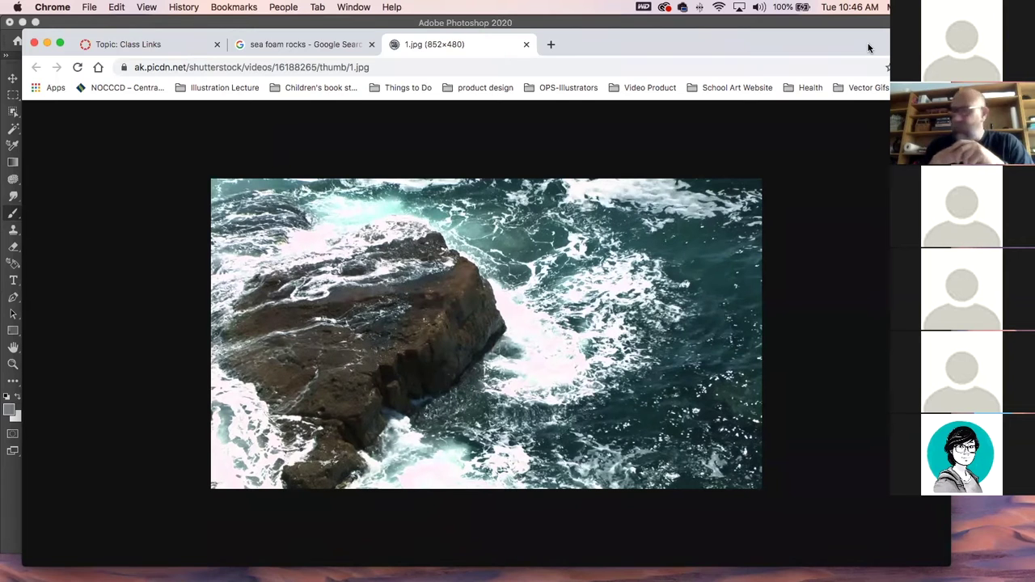
left_click_drag(868, 34, 5, 49)
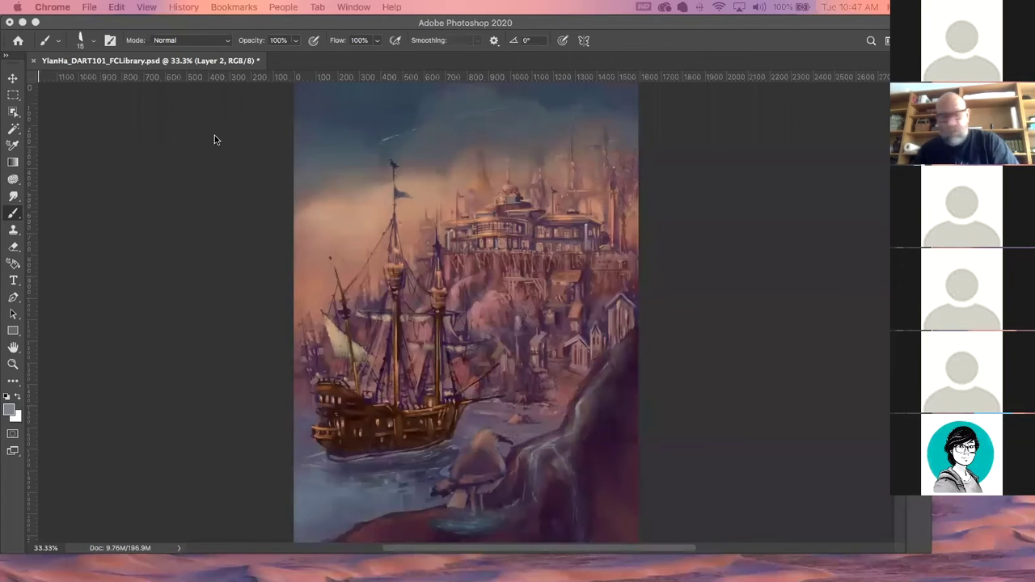
- Back in Photoshop, add a new empty Layer 3 above Layer 2
key("super+Tab")
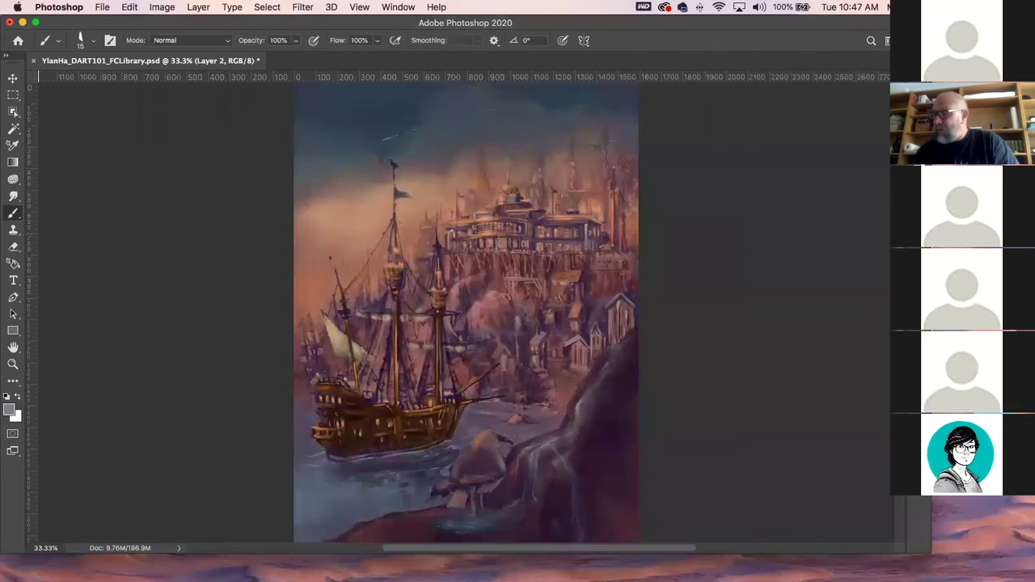
key("F7")
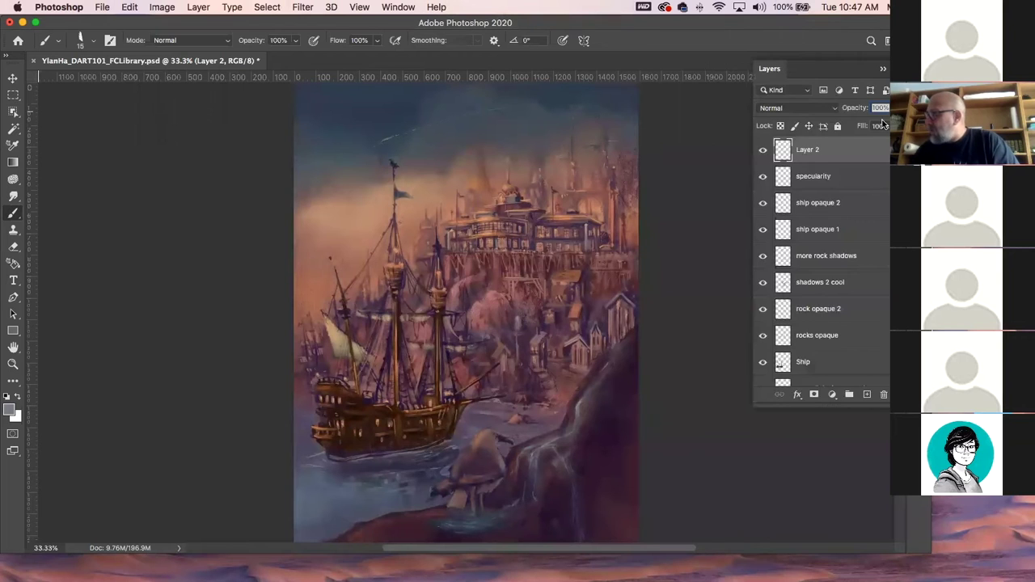
left_click(867, 394)
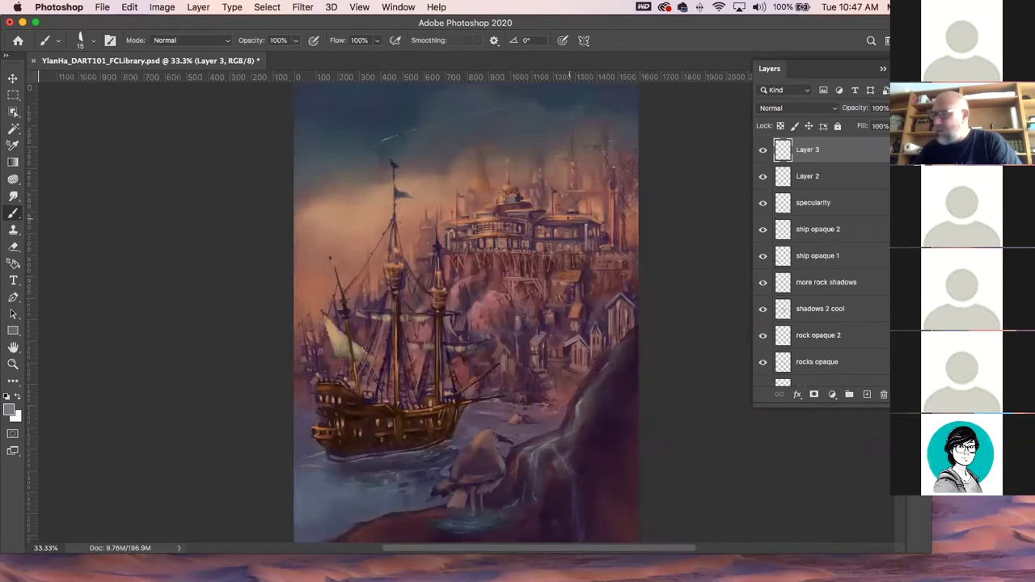
- Paint a trial 35 px blue-grey stroke in Color brush mode beside the mast, then undo it
left_click(201, 43)
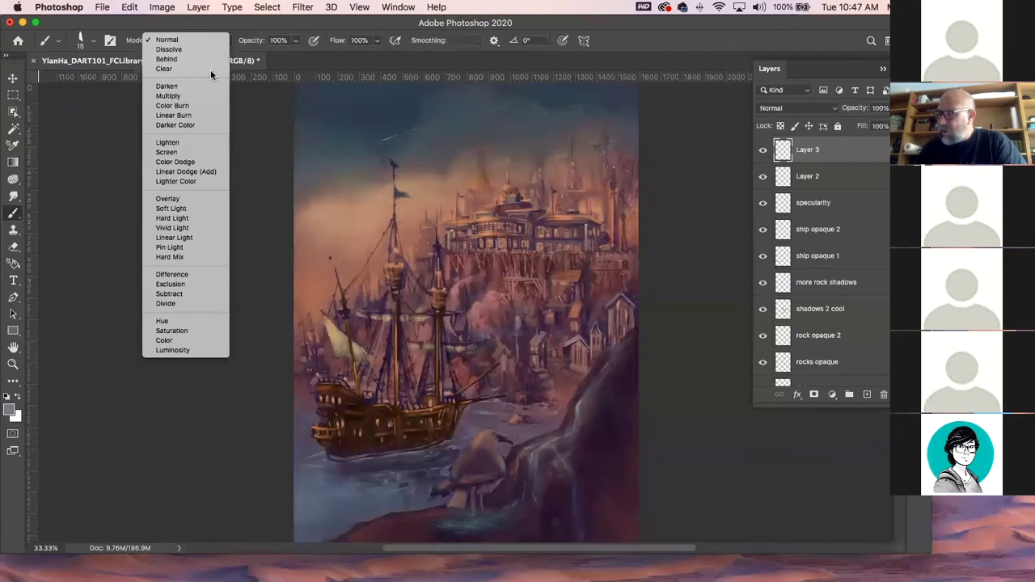
left_click(182, 340)
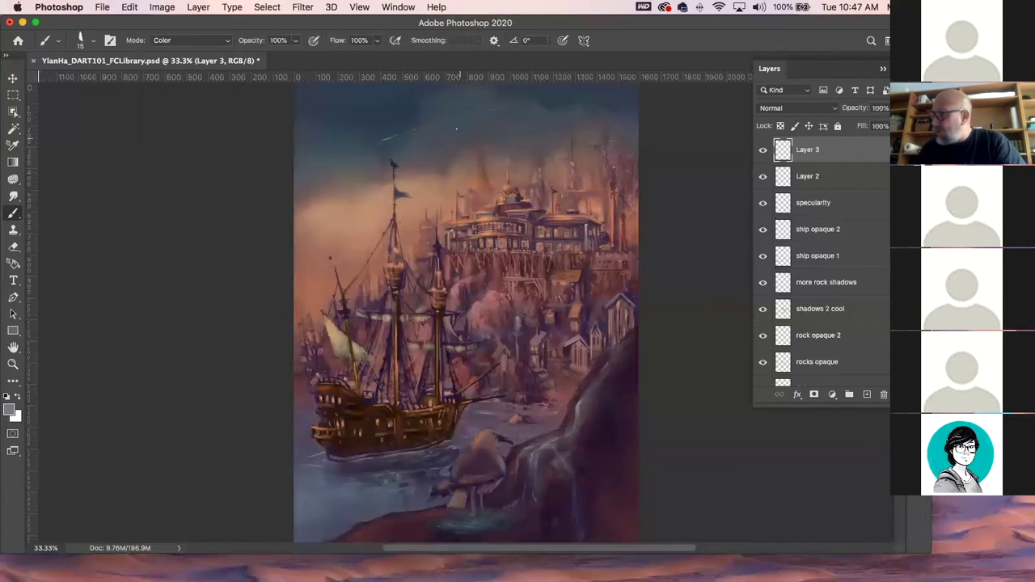
key("bracketright")
key("bracketright")
key("bracketright")
left_click(364, 100, "alt")
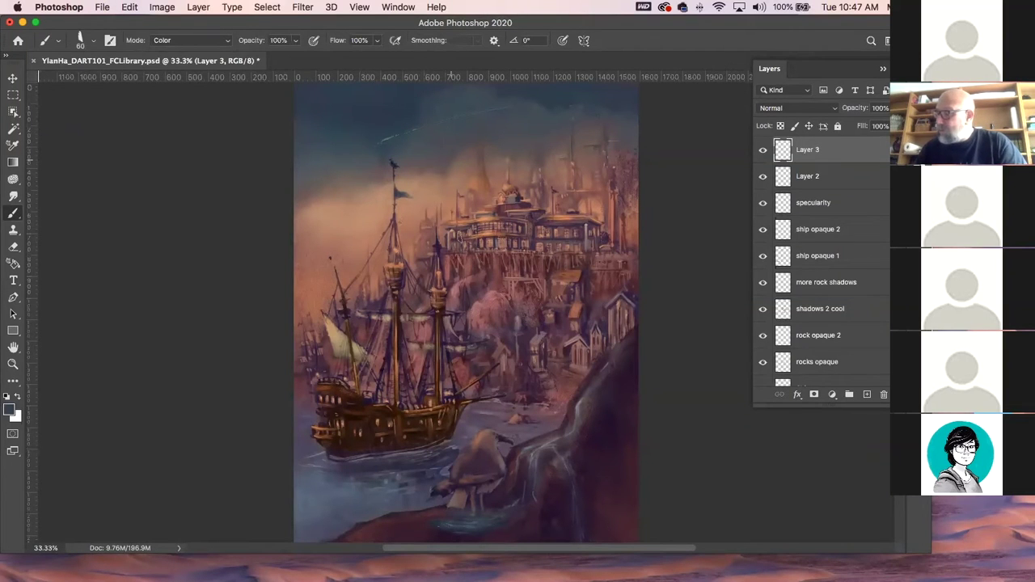
mouse_move(432, 192)
left_mouse_down()
mouse_move(417, 267)
mouse_move(430, 298)
mouse_move(451, 315)
mouse_move(466, 270)
mouse_move(538, 374)
left_mouse_up()
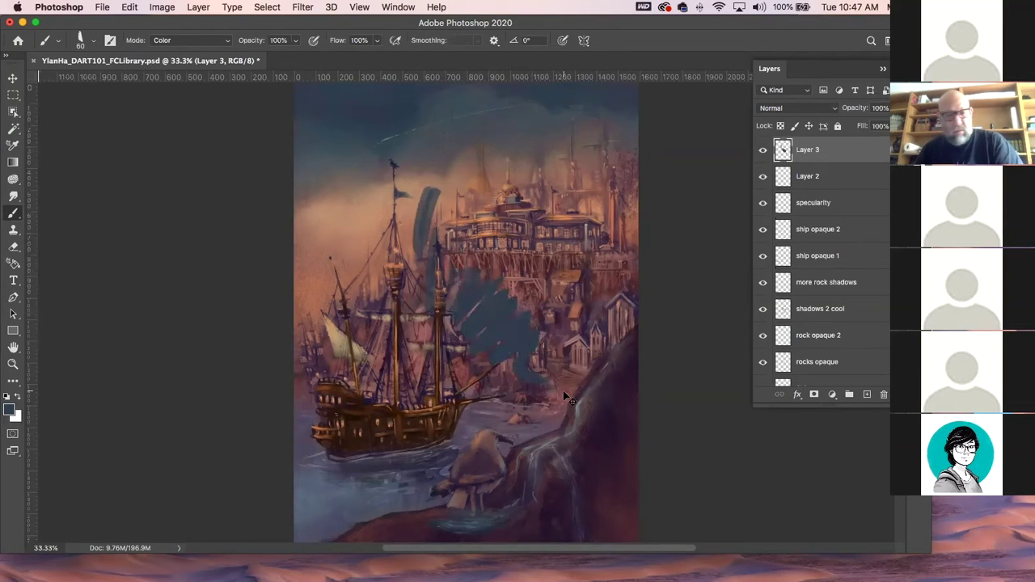
key("super+z")
key("super+z")
key("super+z")
key("super+z")
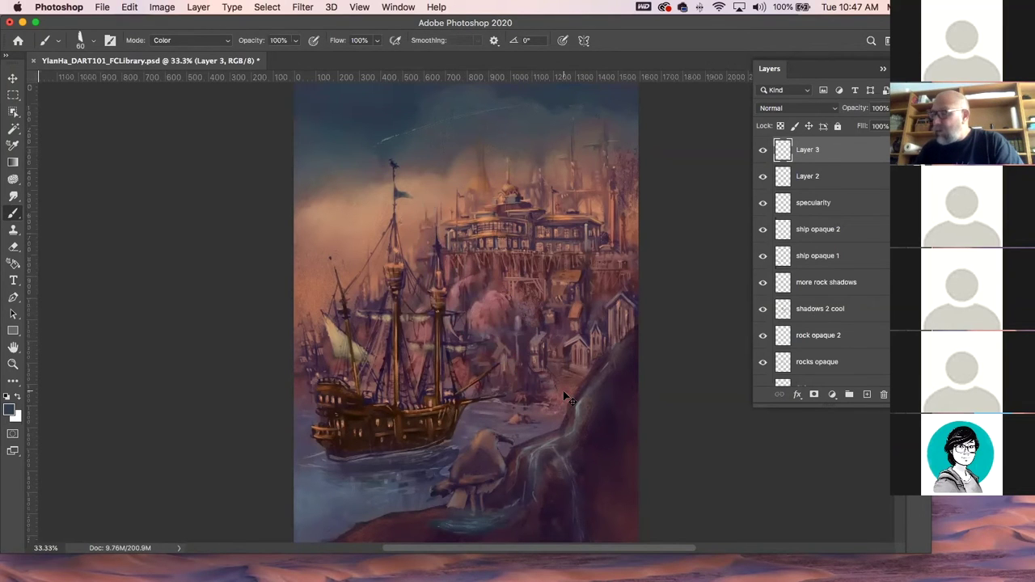
- Set Layer 3's blend mode to Color
left_click(194, 39)
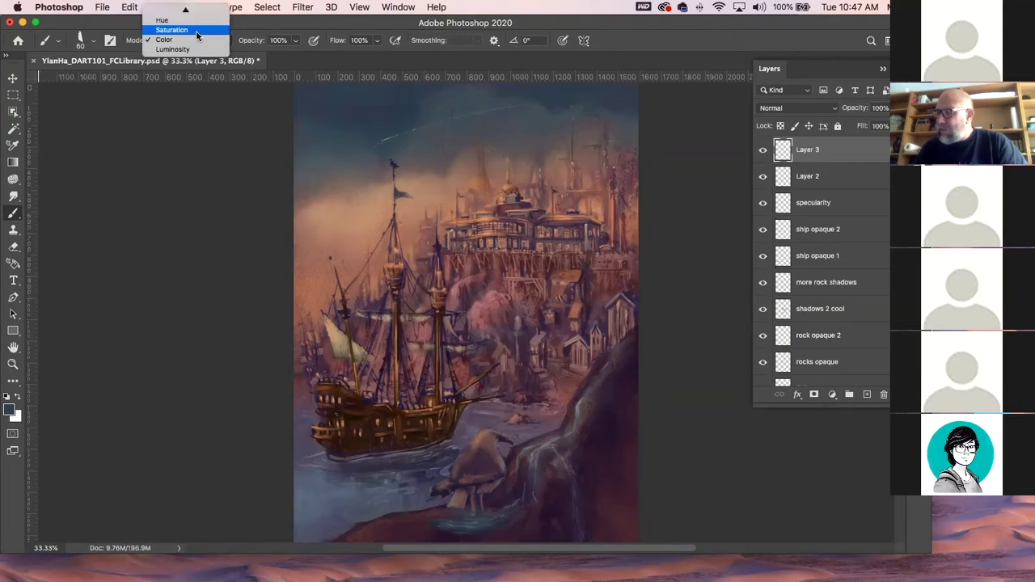
mouse_move(188, 11)
left_click(189, 12)
left_click(794, 108)
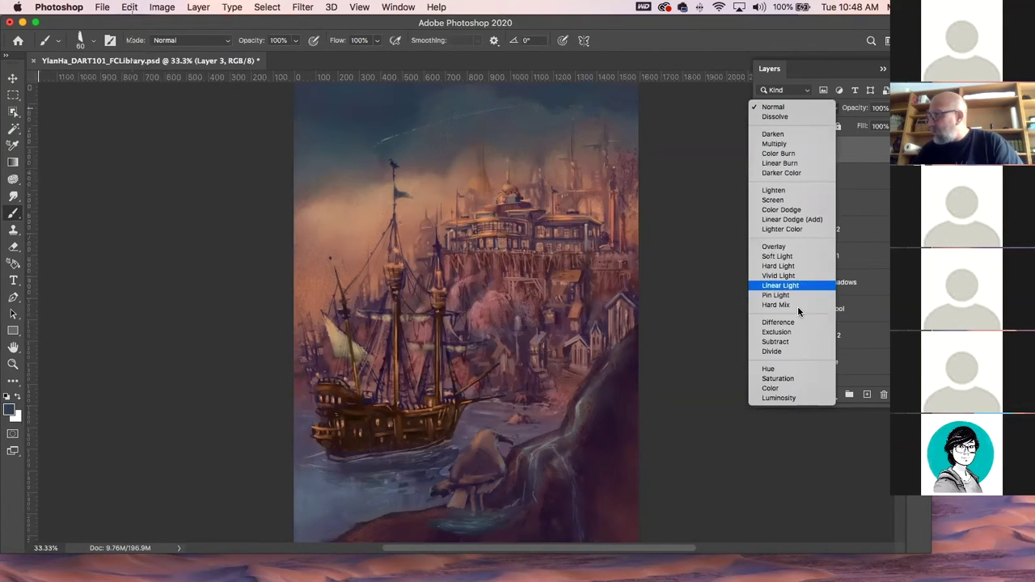
left_click(770, 389)
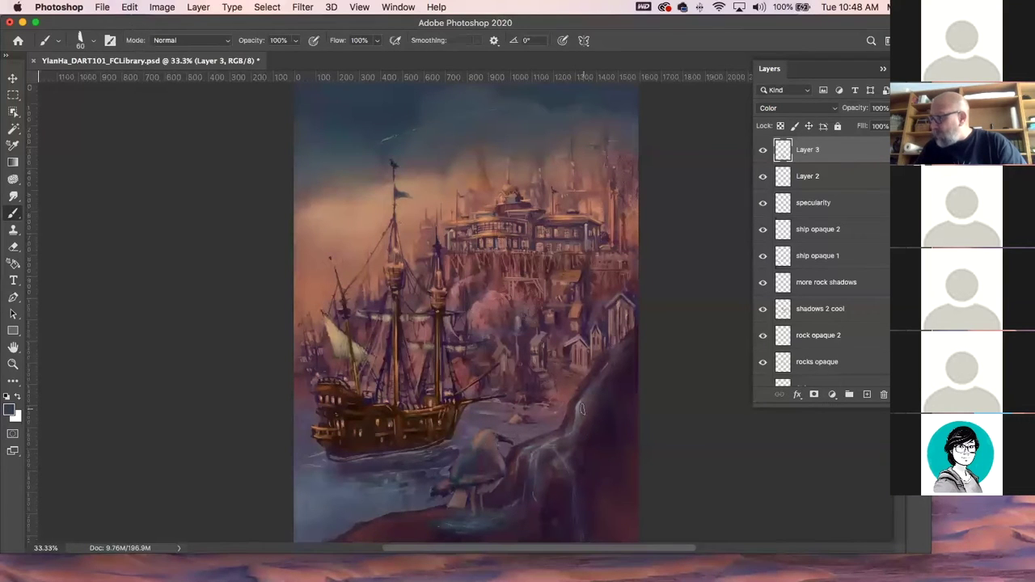
- Switch to the Smudge tool and enlarge it to about 46 px
key("r")
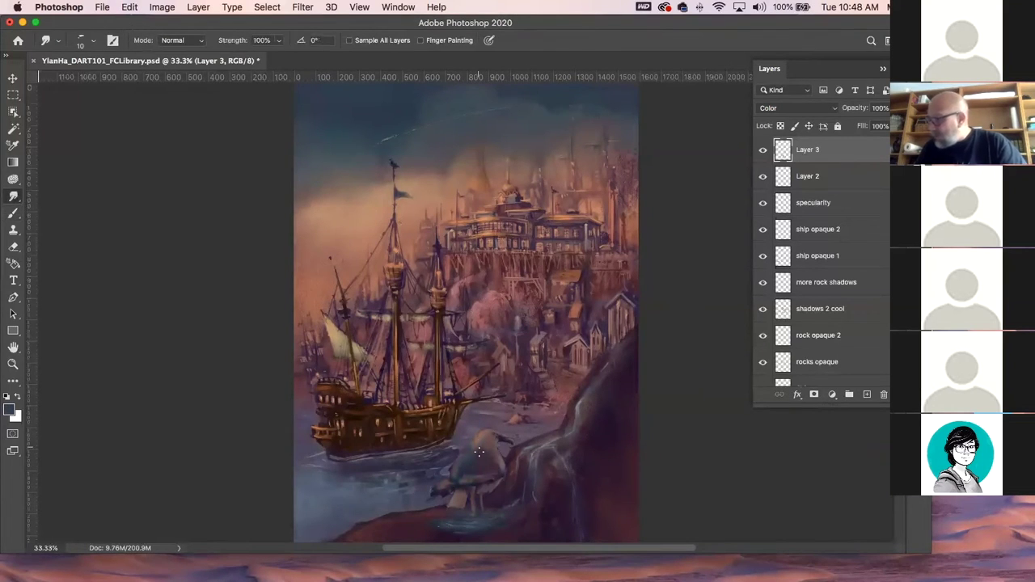
key("bracketright")
key("bracketright")
key("bracketright")
key("bracketright")
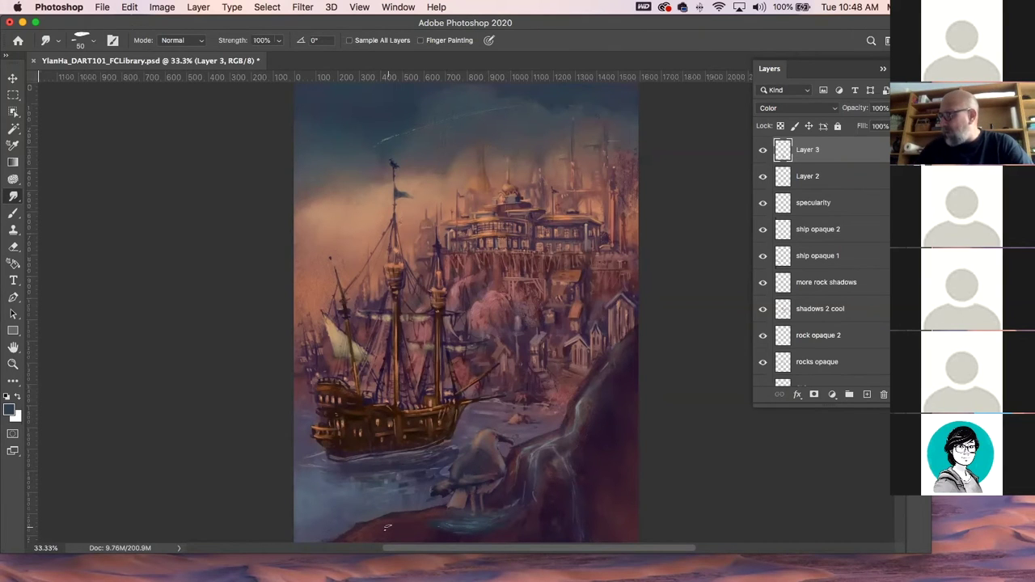
- Return to the Brush on Layer 2, toggling Layer 2's visibility to compare
key("b")
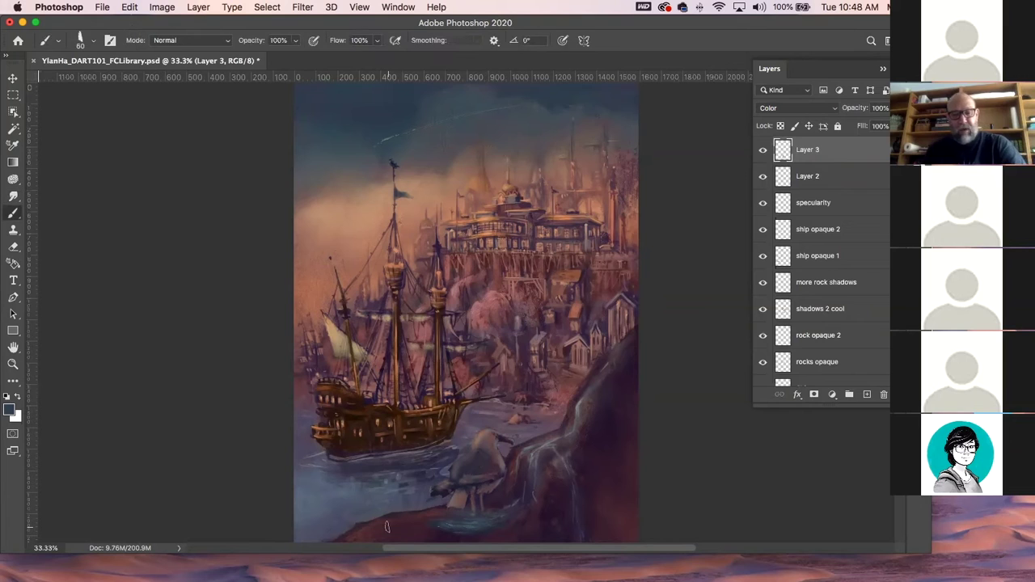
left_click(849, 177)
left_click(763, 178)
left_click(763, 177)
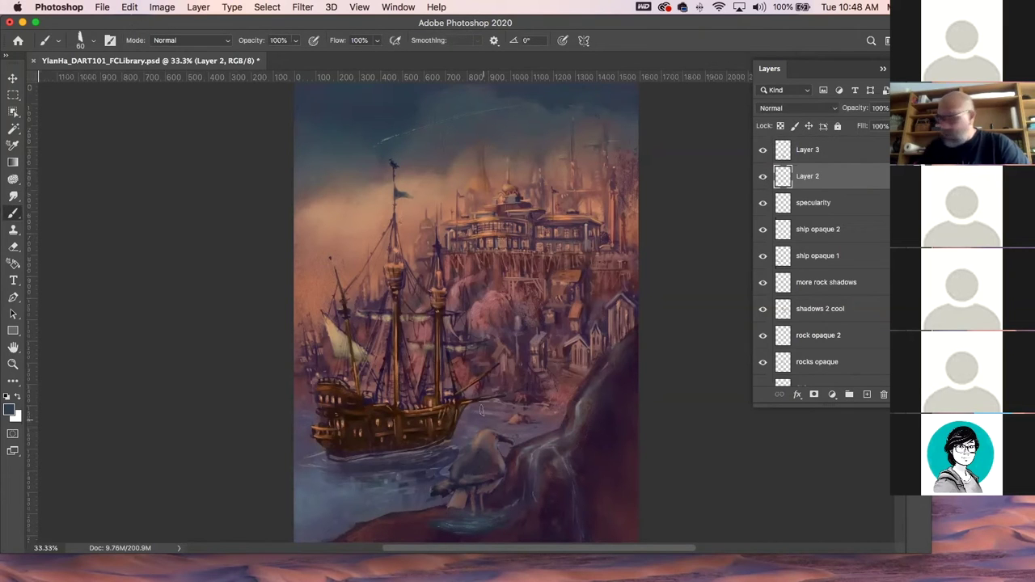
- Sample orange-brown from the buildings with a smaller brush, then undo the last two strokes
key("bracketleft")
key("bracketleft")
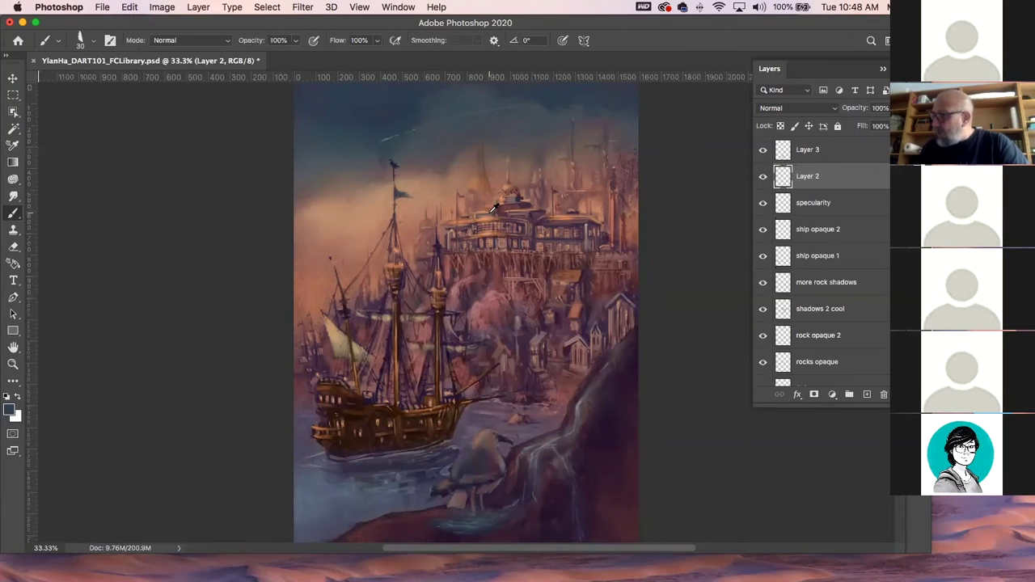
left_click(478, 176, "alt")
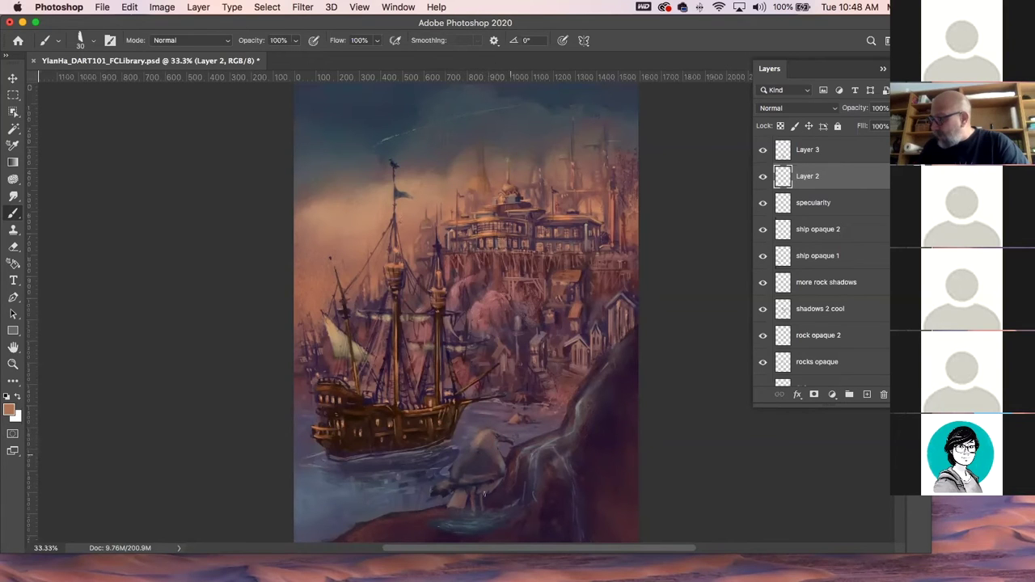
key("super+z")
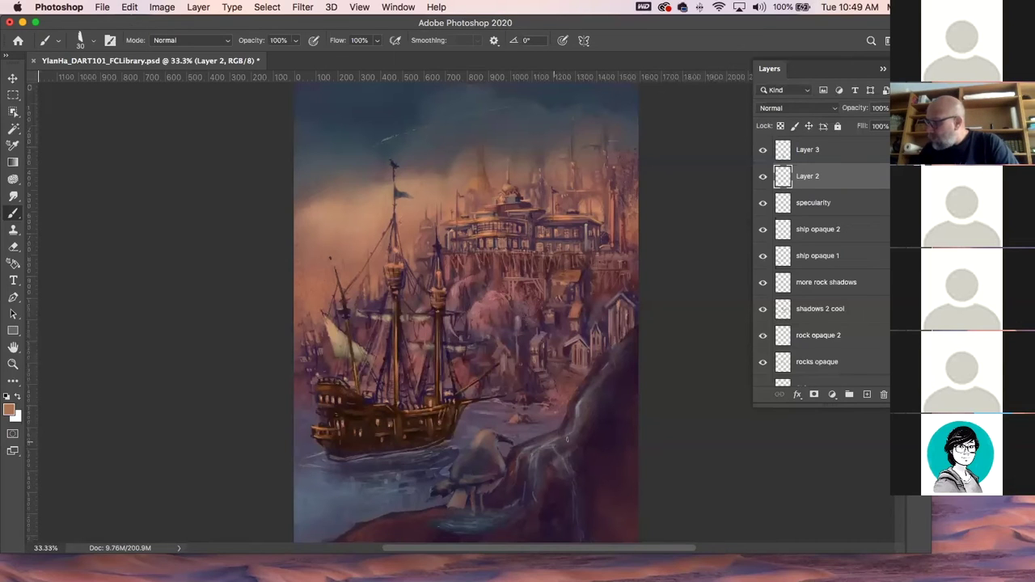
key("super+z")
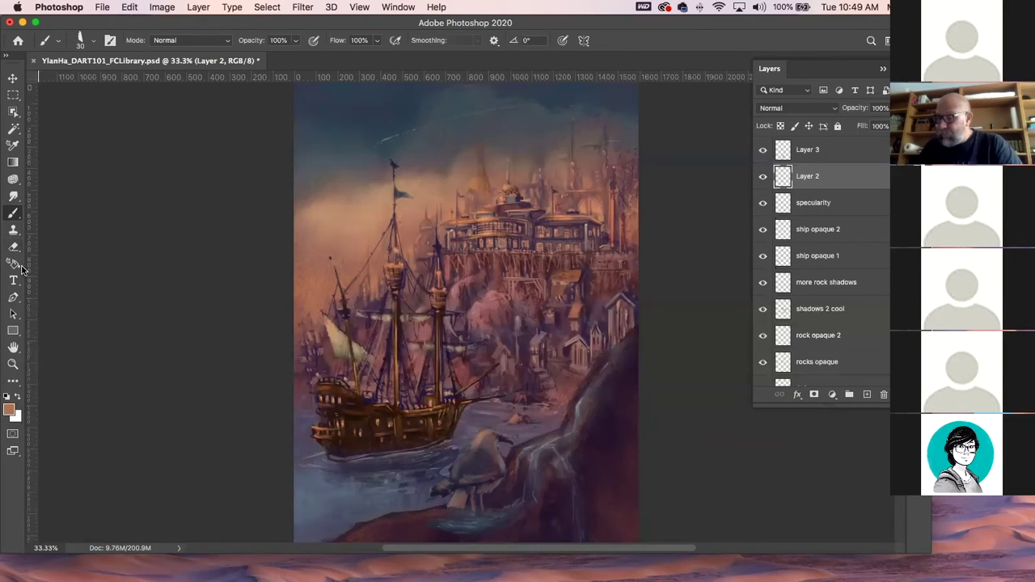
- Select the Smudge tool from the toolbar
left_click(14, 196)
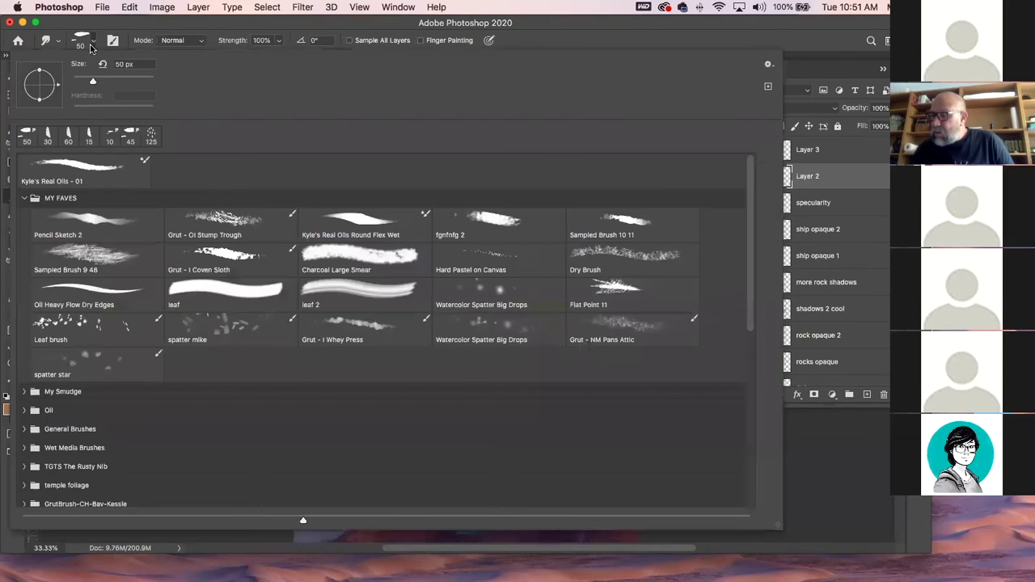
- Choose the Grut - Ol Stump Trough brush preset for the Brush tool
left_click(94, 42)
left_click(93, 43)
key("b")
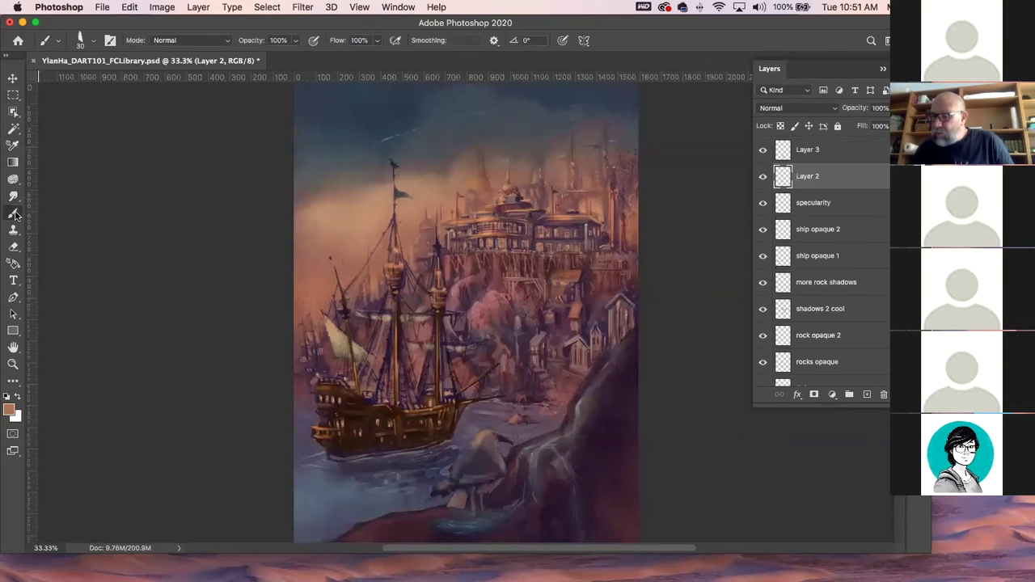
left_click(94, 43)
left_click(236, 220)
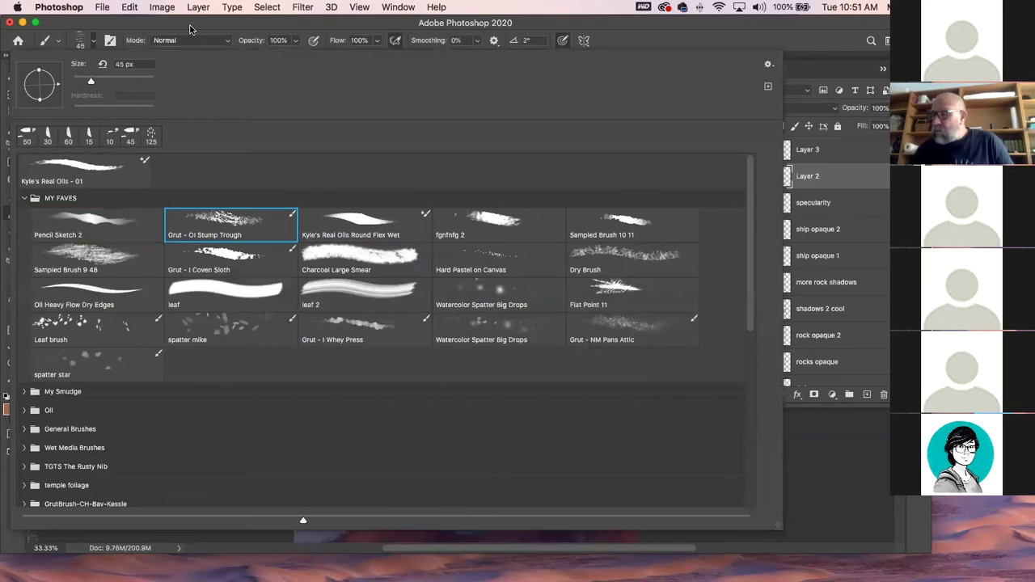
left_click(191, 29)
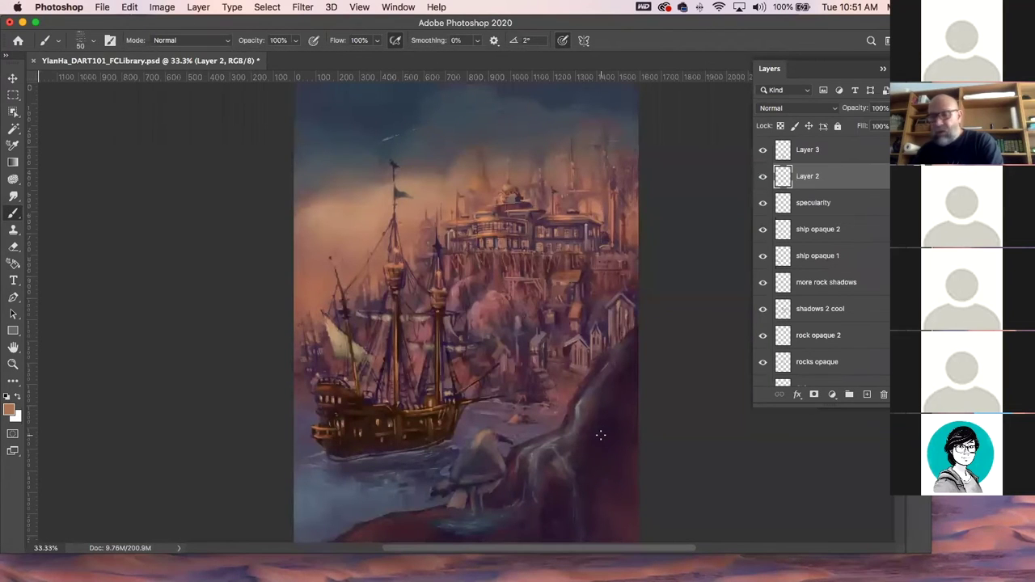
- Reset colours to default black, undo a trial stroke on the rocks, and size the brush to 150
key("bracketright")
key("bracketright")
key("bracketright")
key("bracketright")
key("bracketright")
key("bracketright")
key("bracketright")
key("bracketright")
key("bracketright")
key("bracketright")
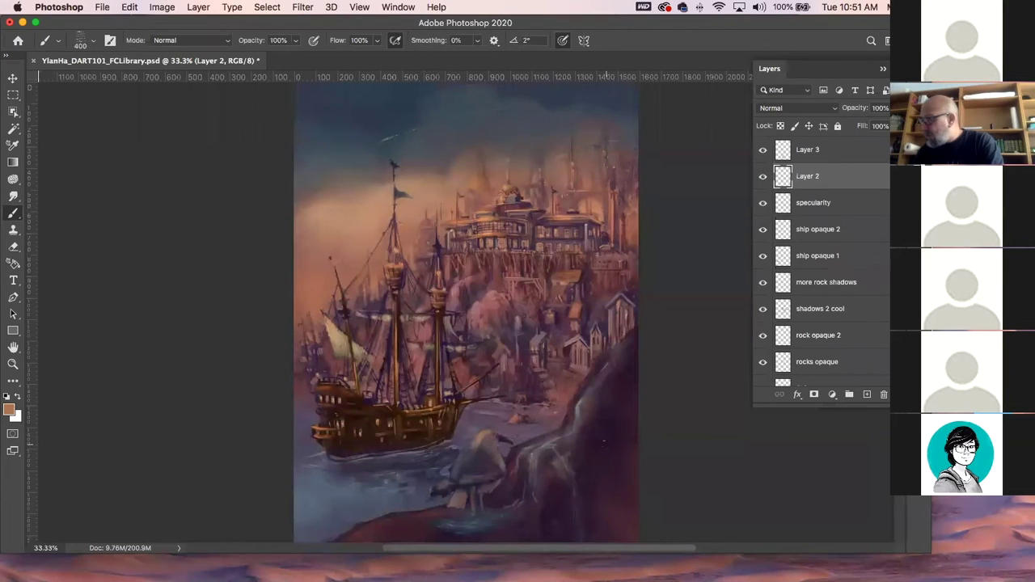
key("bracketright")
key("bracketright")
key("bracketright")
key("bracketright")
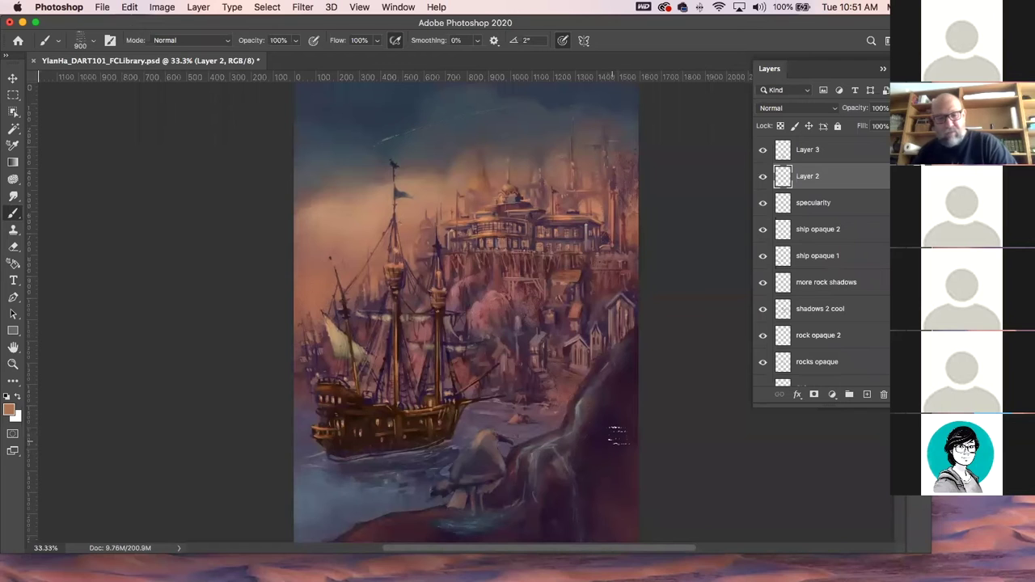
key("d")
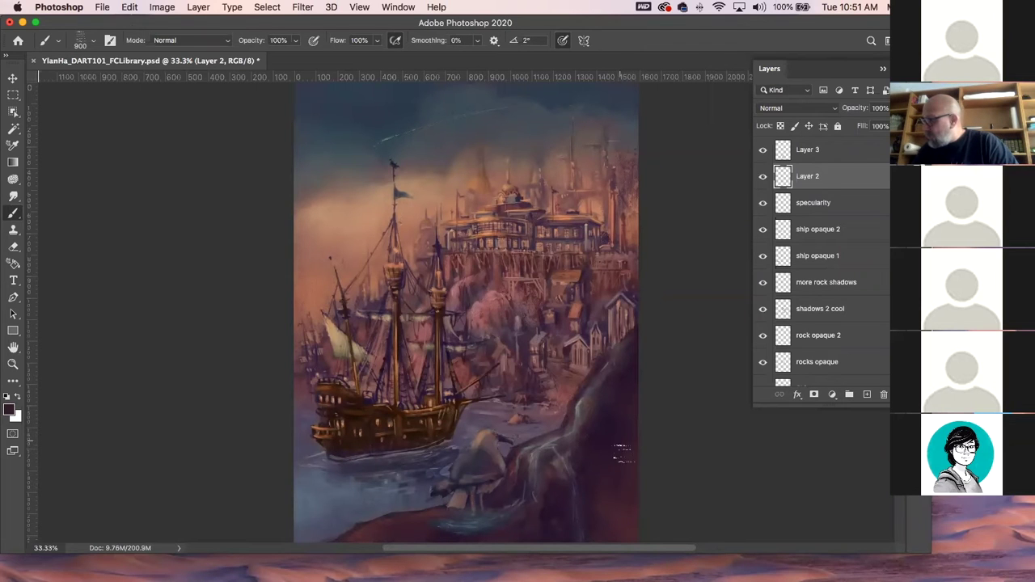
key("bracketleft")
key("bracketleft")
key("bracketleft")
key("bracketleft")
key("bracketleft")
key("bracketleft")
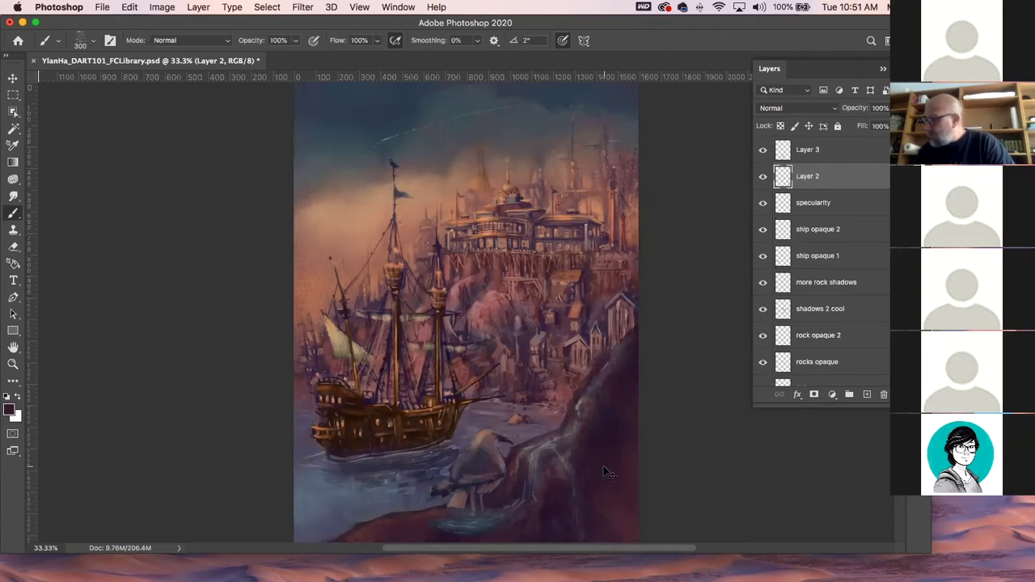
key("super+z")
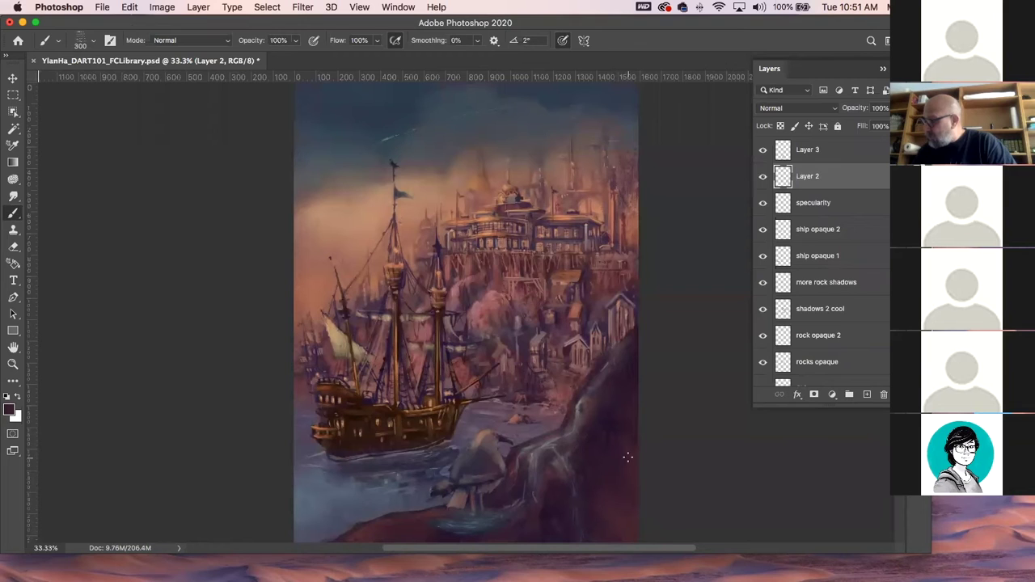
key("bracketleft")
key("bracketleft")
key("bracketleft")
key("bracketleft")
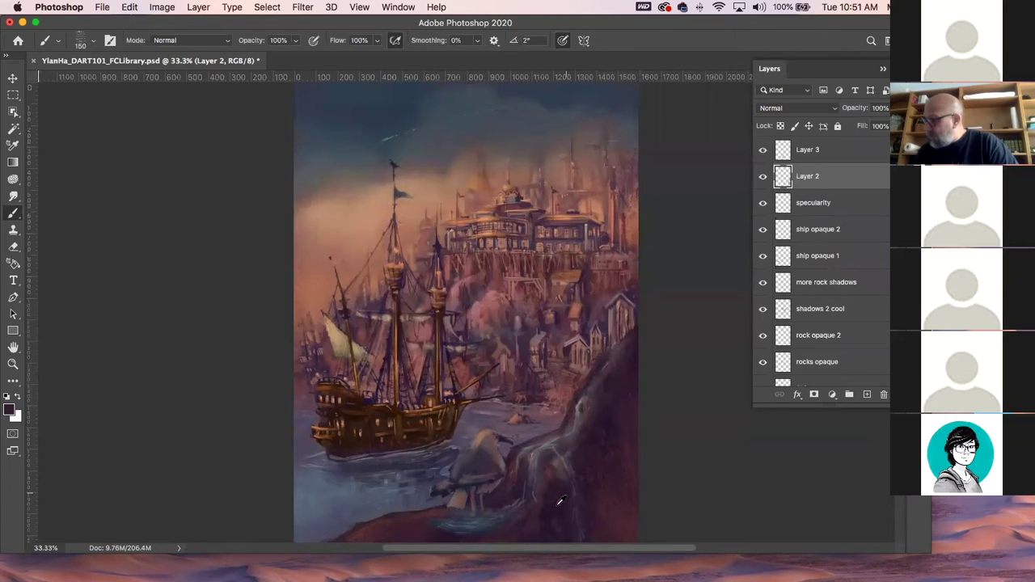
- Sample a dark colour from the rocks for the 150 px brush
left_click(529, 495, "alt")
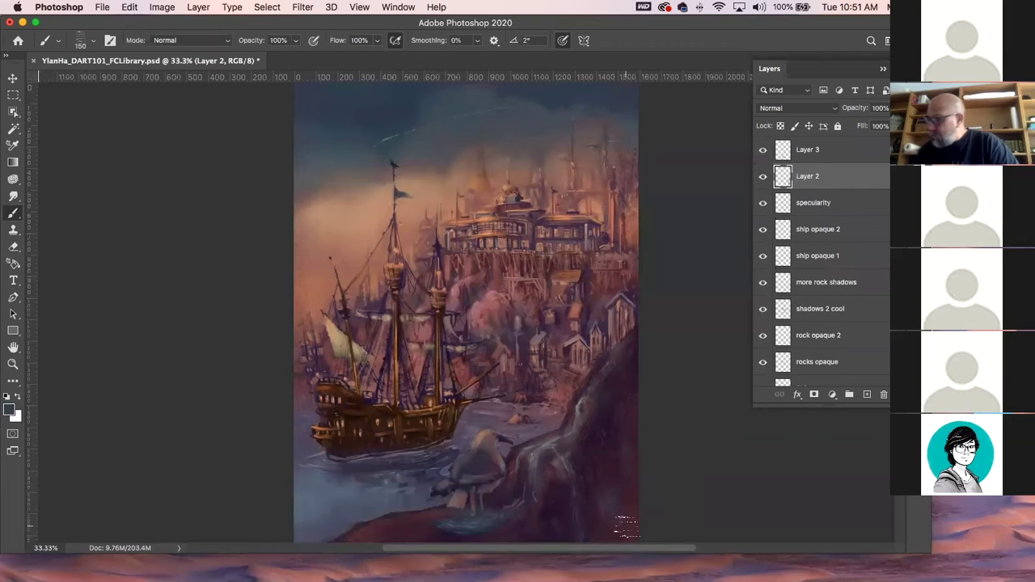
key("r")
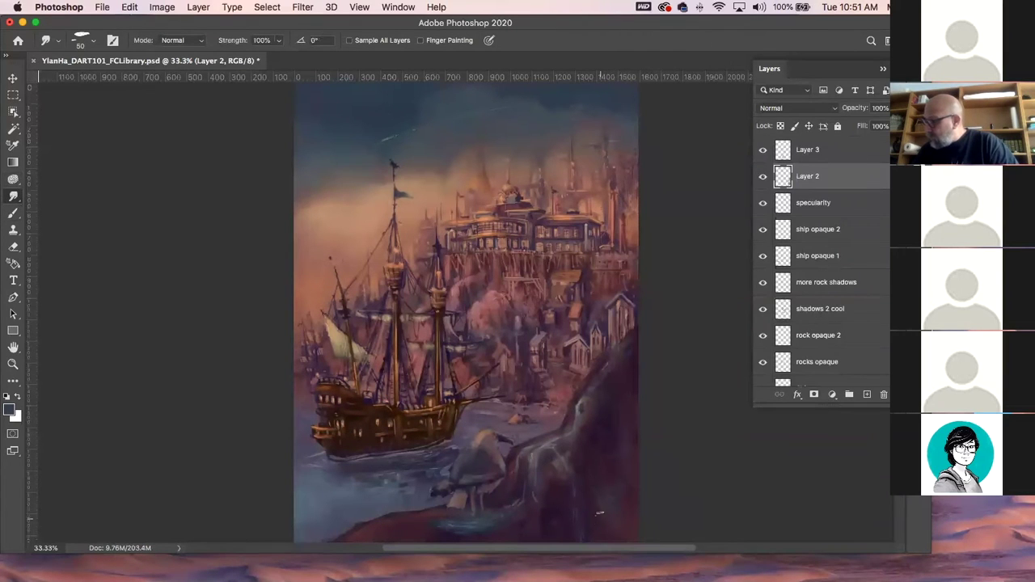
key("v")
key("b")
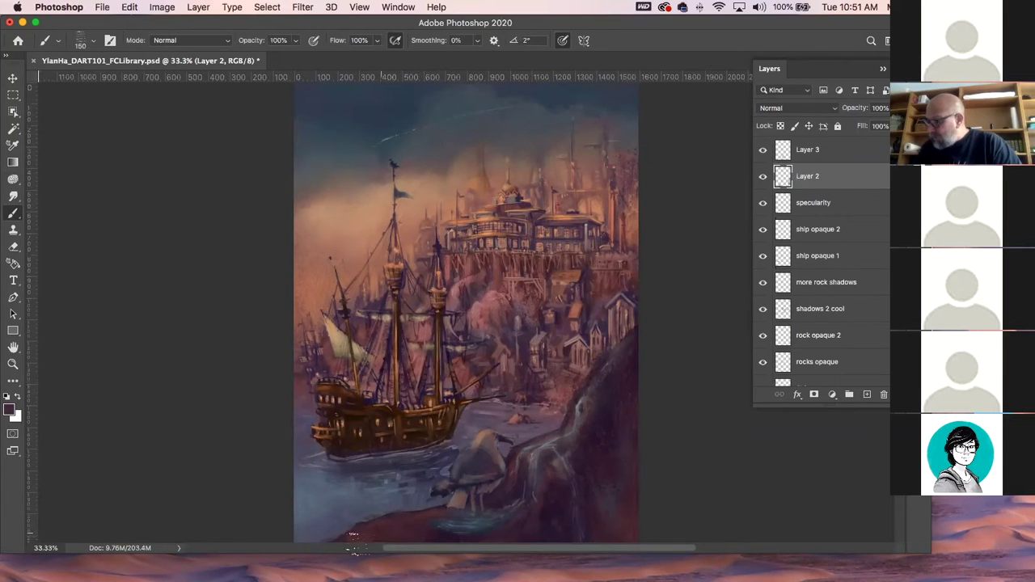
- Zoom to 66.7% and pan to the seagull and the waterfall rock
scroll(372, 530, "left", 10)
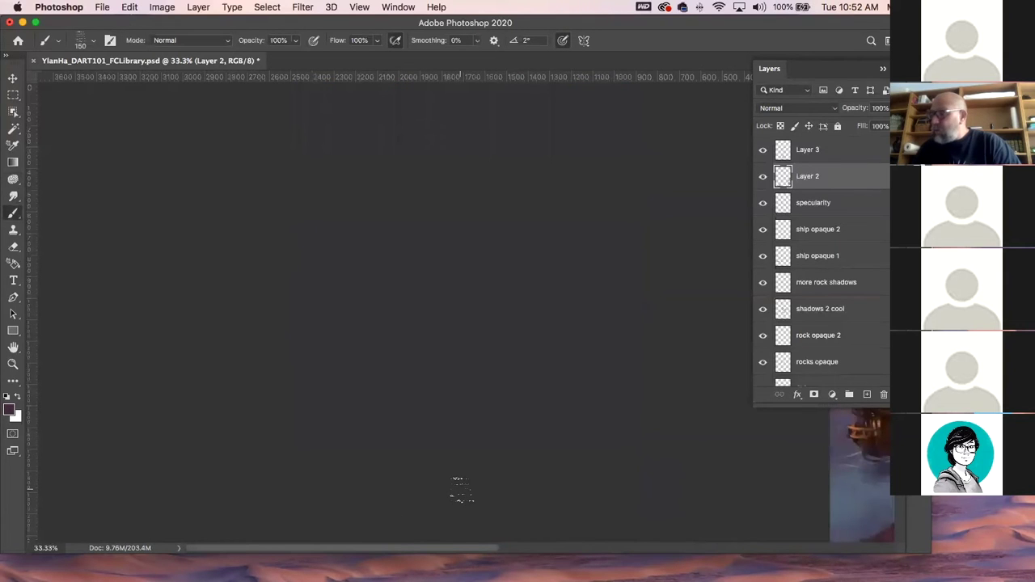
left_click_drag(213, 30, 189, 41)
key("super+minus")
key("super+minus")
key("super+minus")
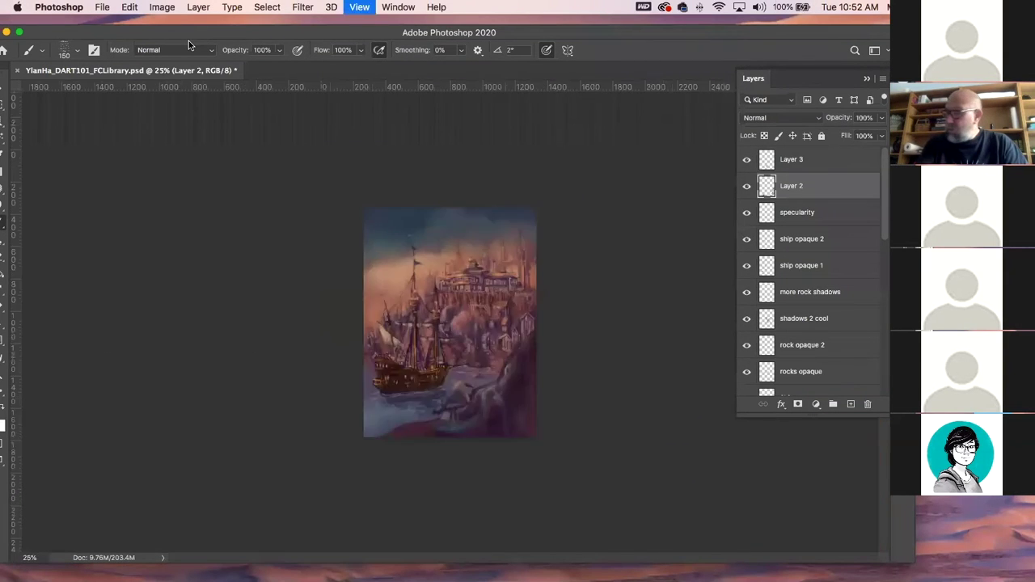
key("super+plus")
key("super+plus")
key("super+plus")
key("super+plus")
key("super+plus")
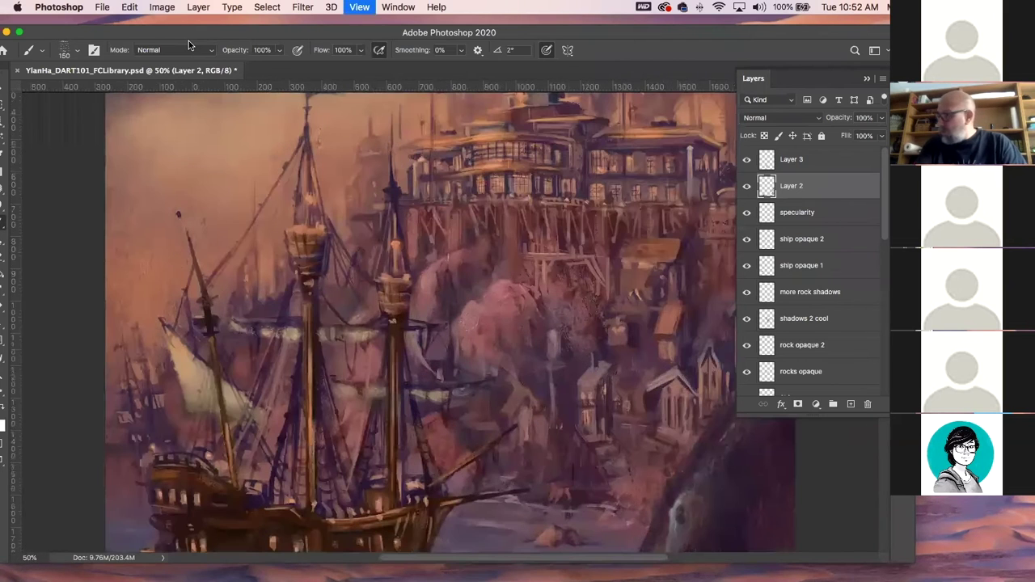
scroll(507, 230, "down", 6)
scroll(507, 230, "right", 3)
scroll(519, 300, "up", 2)
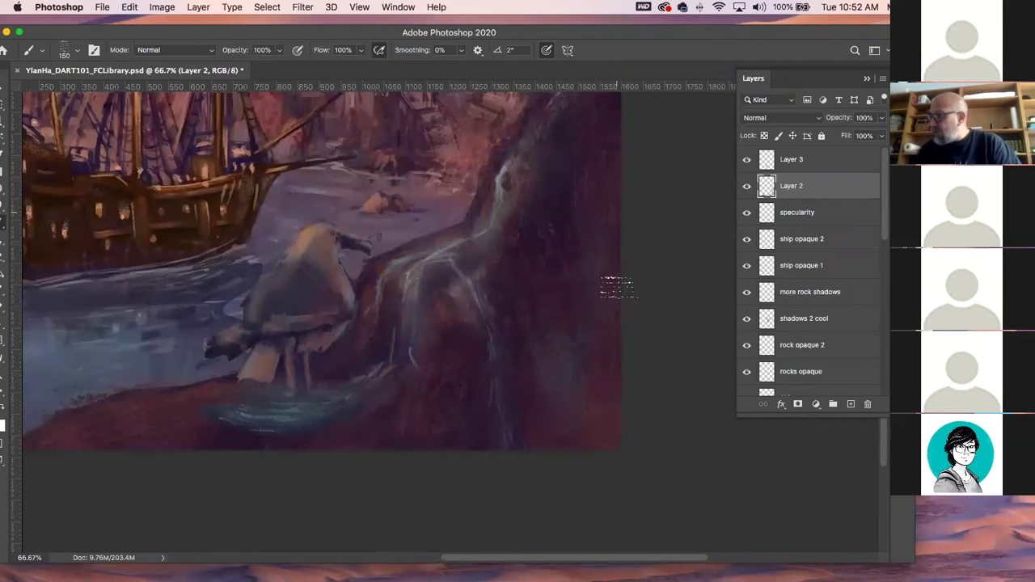
left_click(76, 53)
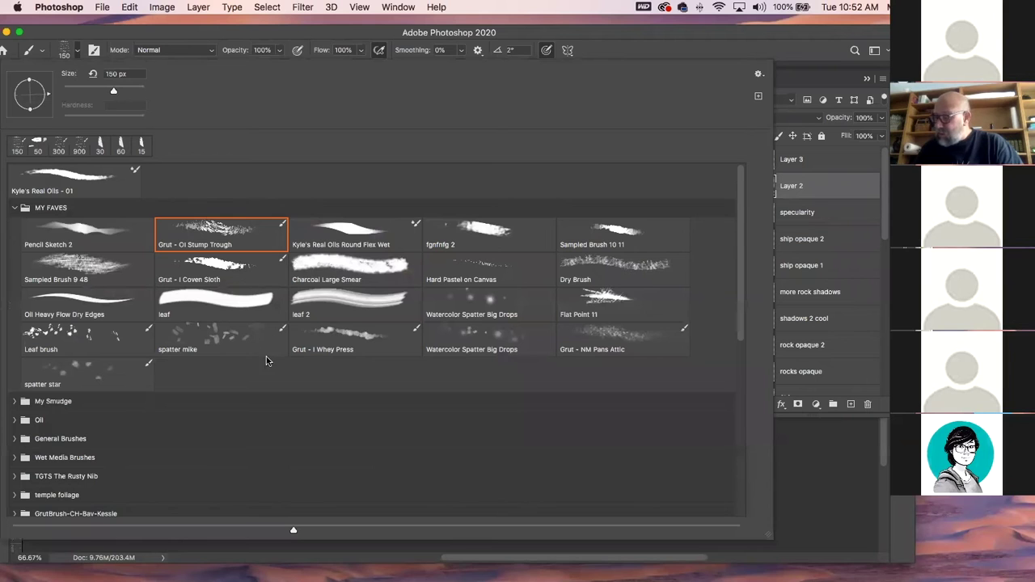
- Dab dark and light leaf texture on the rock beside the waterfall with the 289 px Leaf brush, then switch to Smudge
left_click(107, 338)
left_click(188, 38)
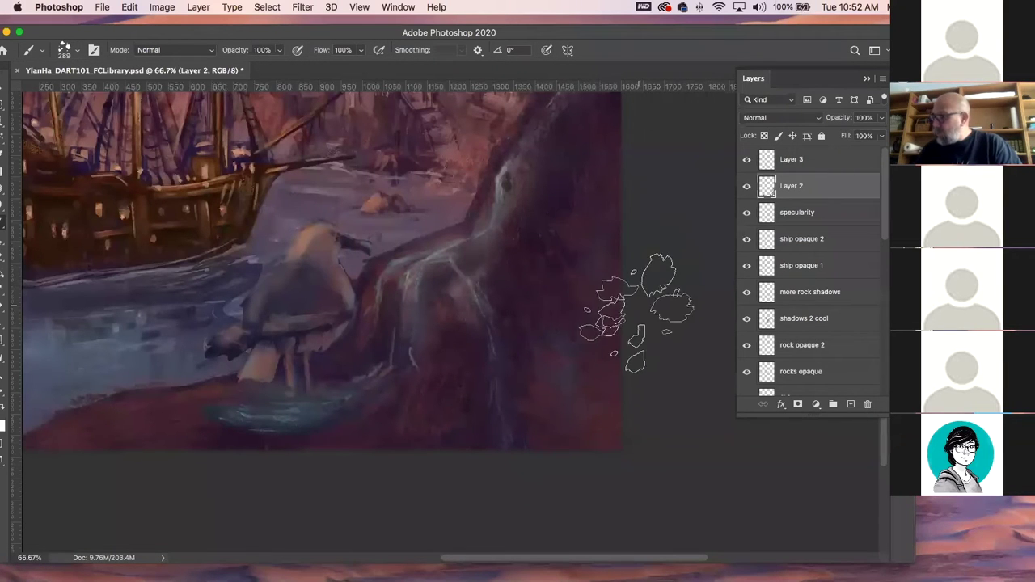
left_click_drag(554, 332, 555, 360)
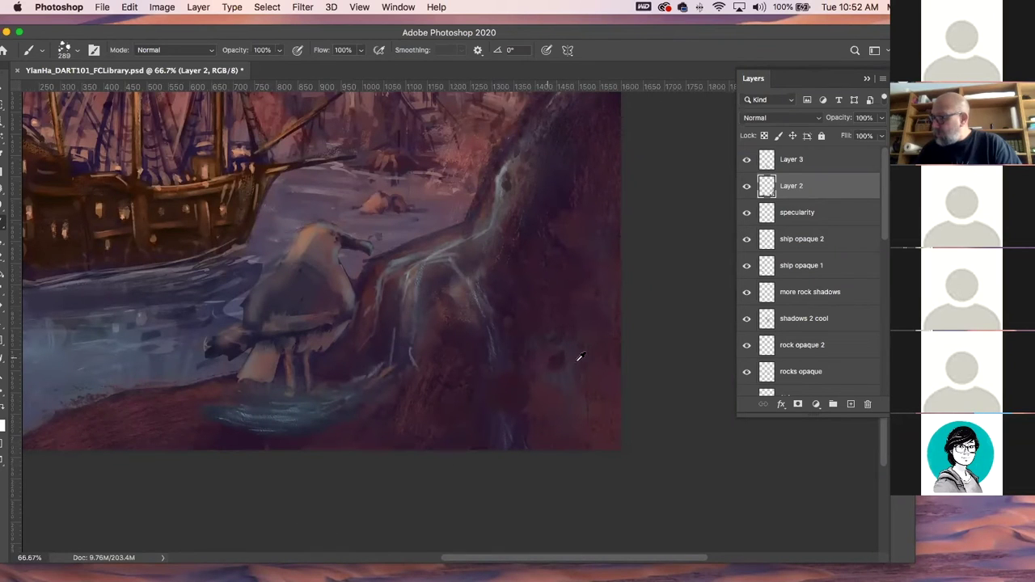
left_click_drag(511, 394, 473, 445)
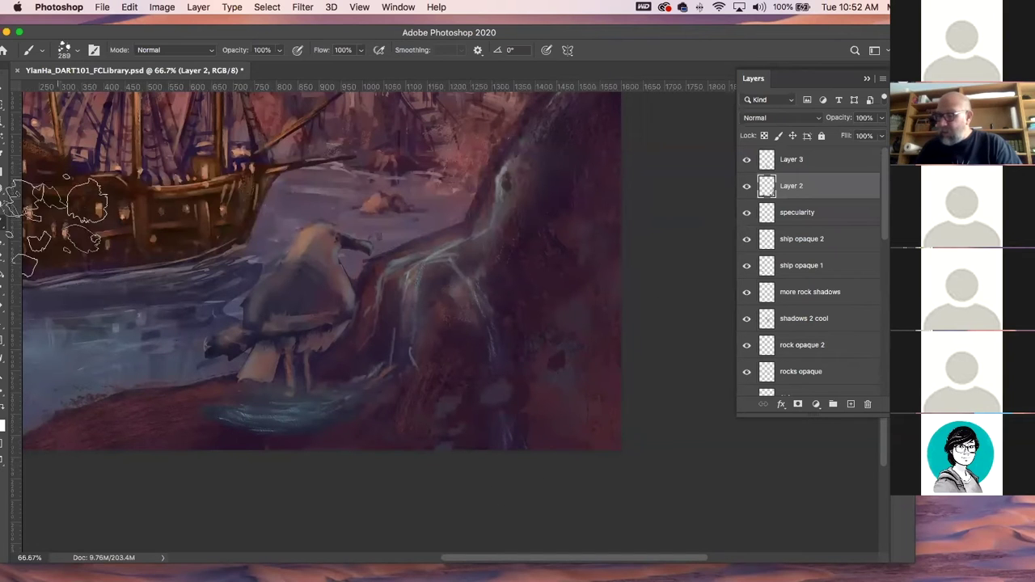
left_click_drag(116, 35, 140, 30)
left_click(20, 201)
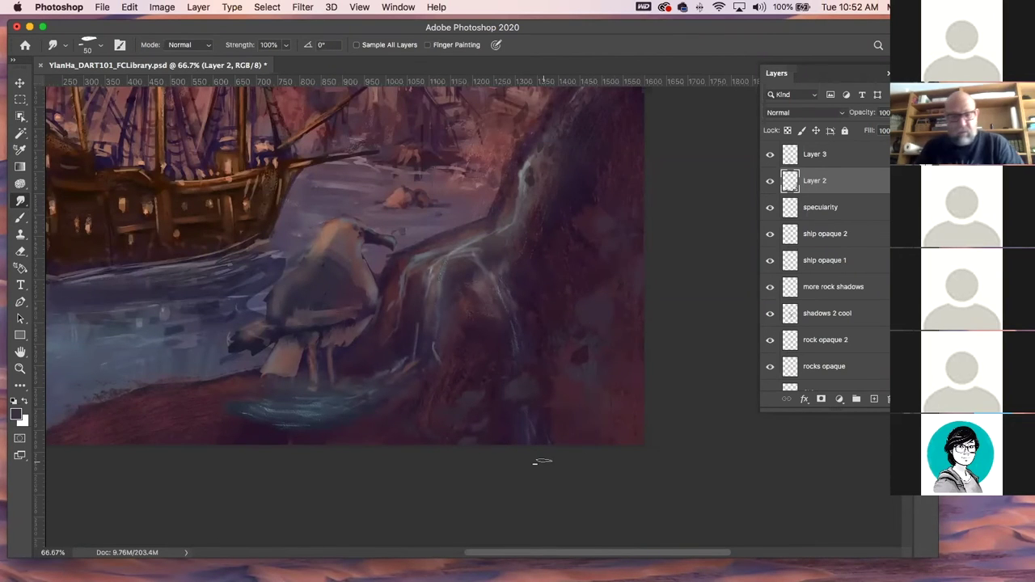
- Zoom out to show the whole painting and return to the Brush tool
key("super+minus")
key("super+minus")
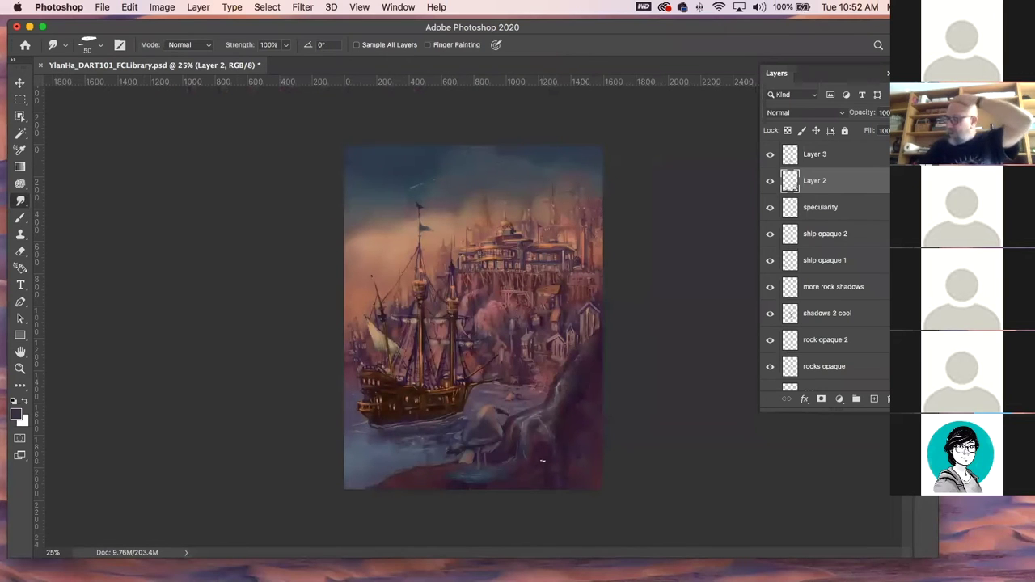
key("b")
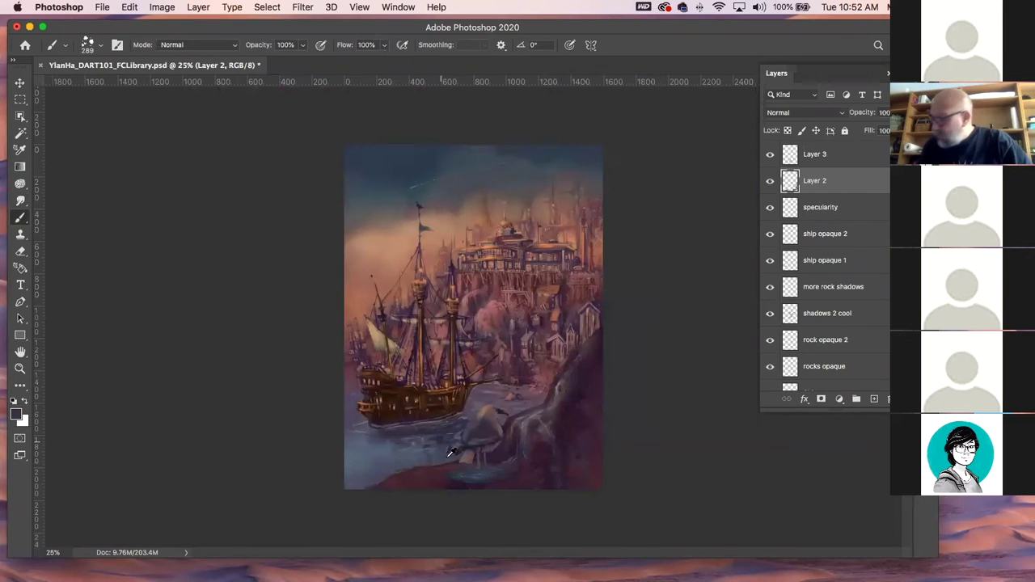
- Dab dark paint over the bright puddle with an enlarged Grut - Ol Stump Trough brush, then switch to Smudge
left_click(90, 46)
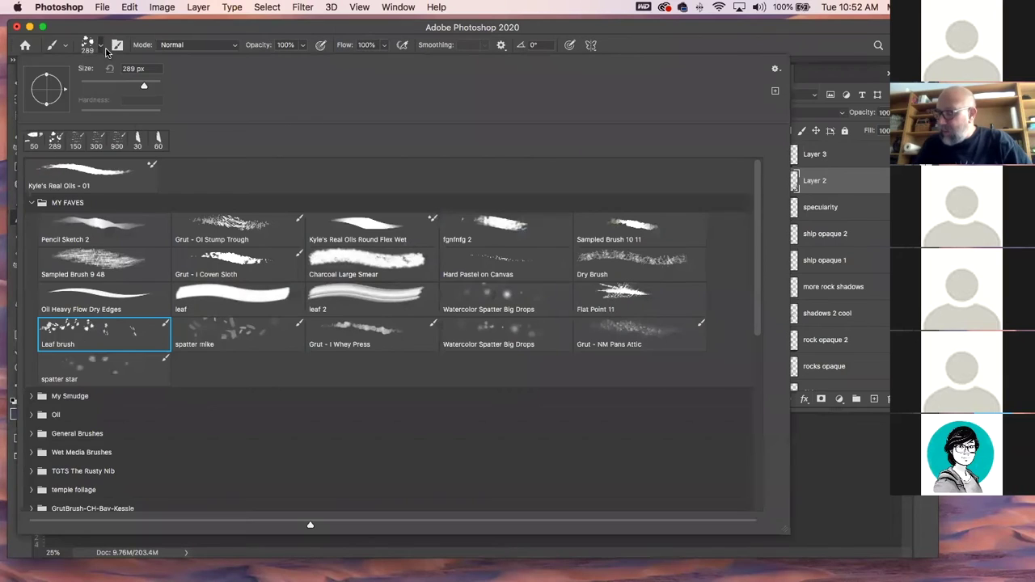
left_click(280, 226)
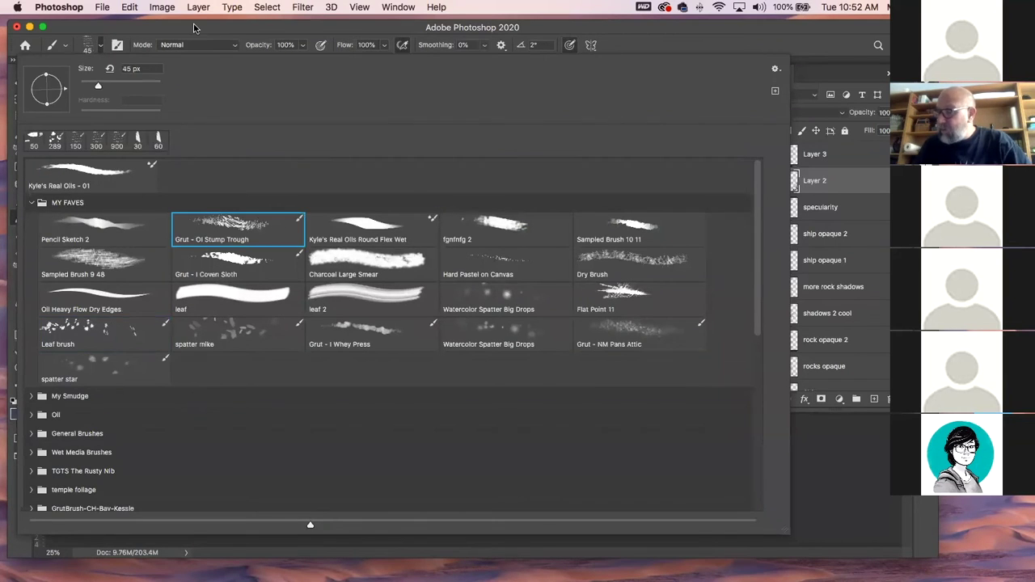
key("Return")
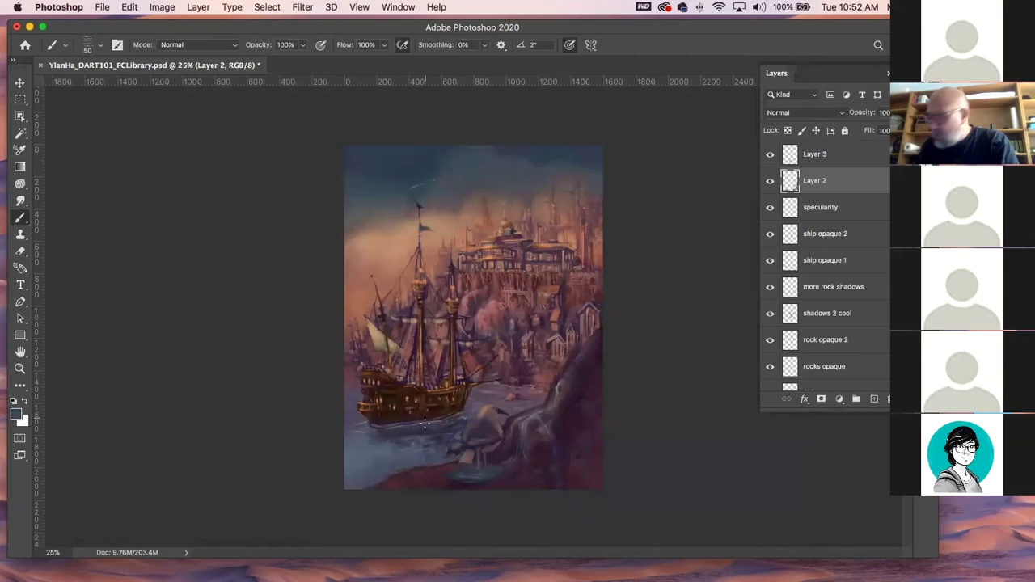
key("bracketright")
key("bracketright")
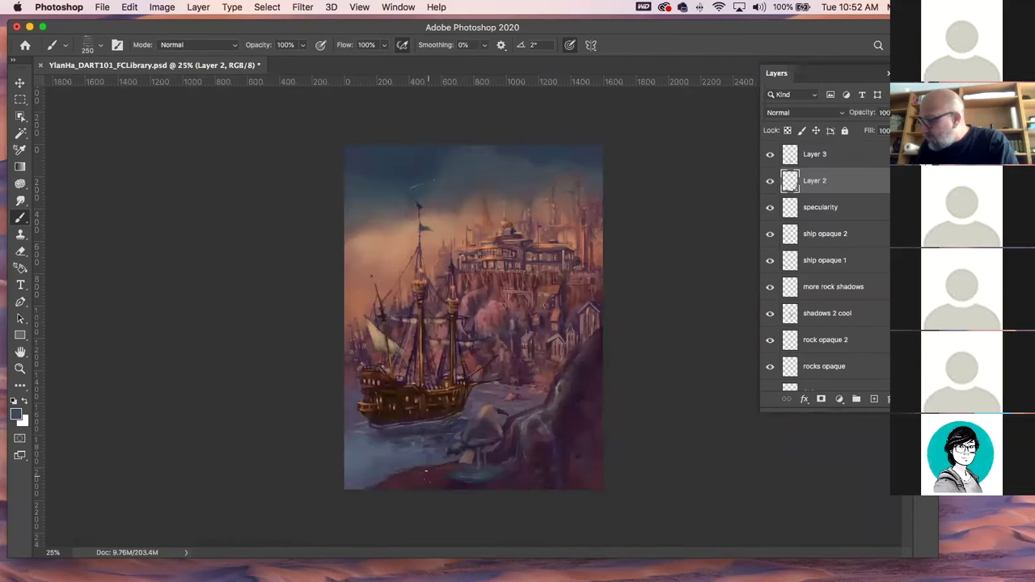
key("bracketright")
key("bracketright")
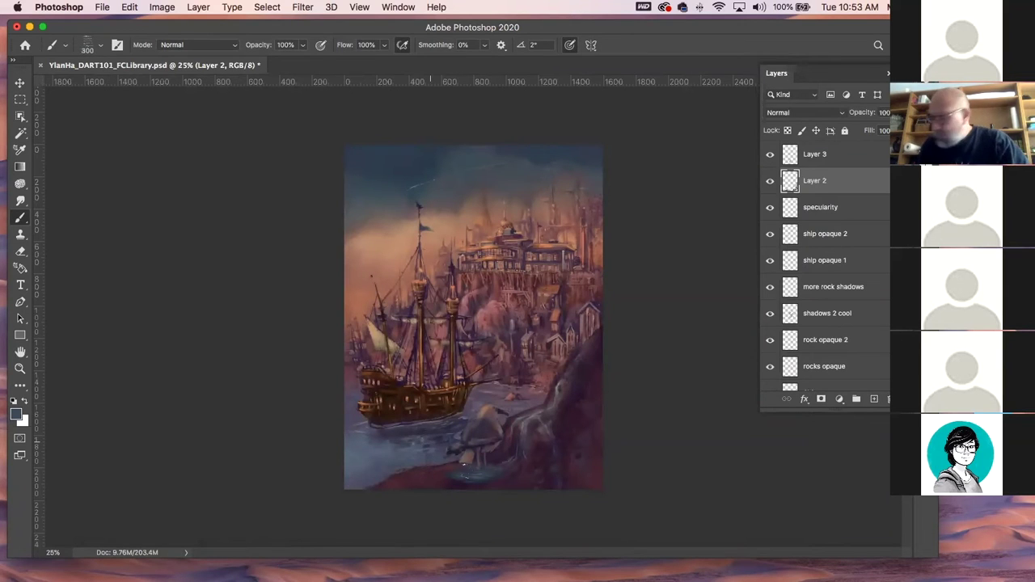
left_click(465, 469)
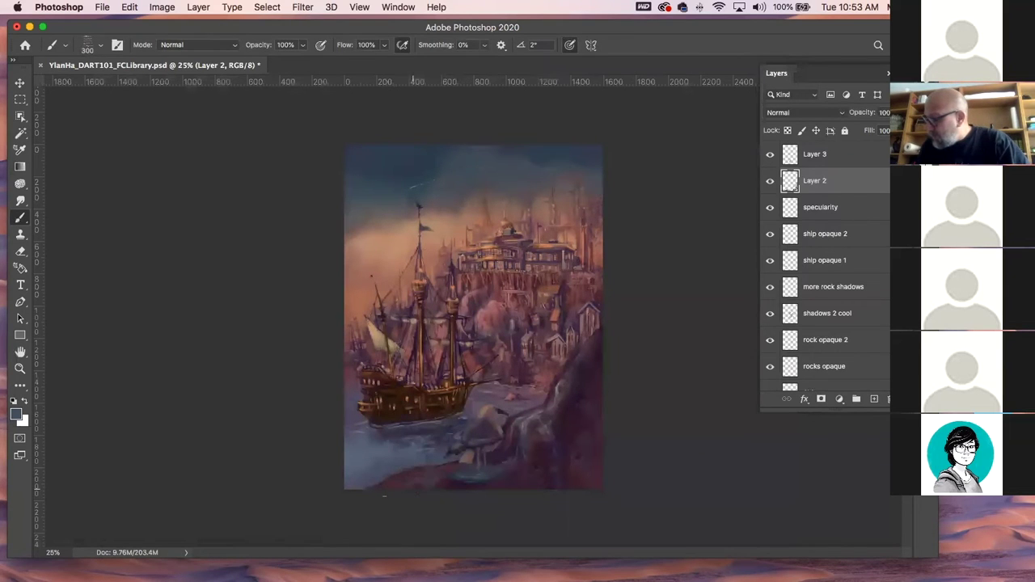
left_click(21, 200)
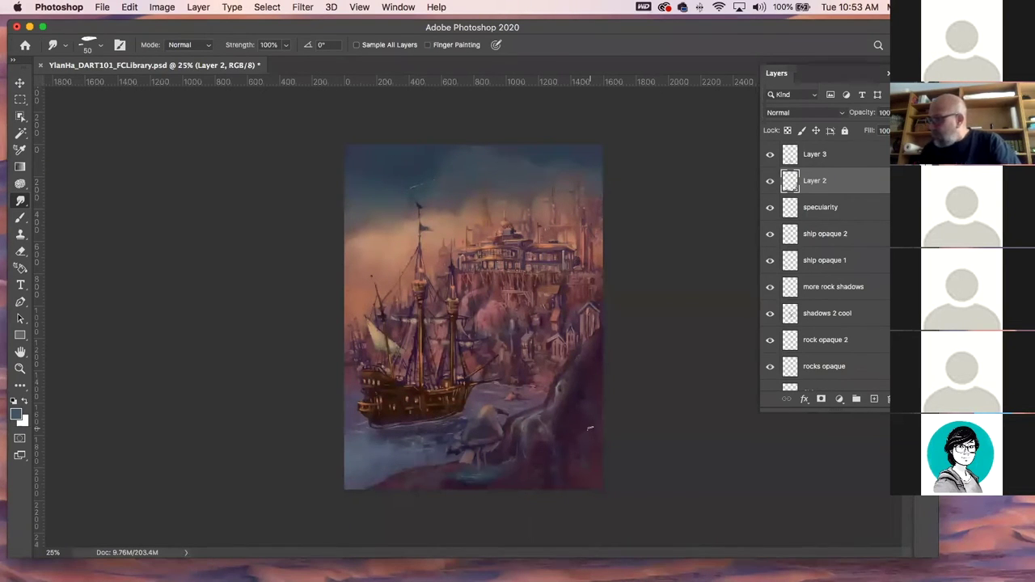
- Set the brush's foreground colour to a very dark, deep purple
key("b")
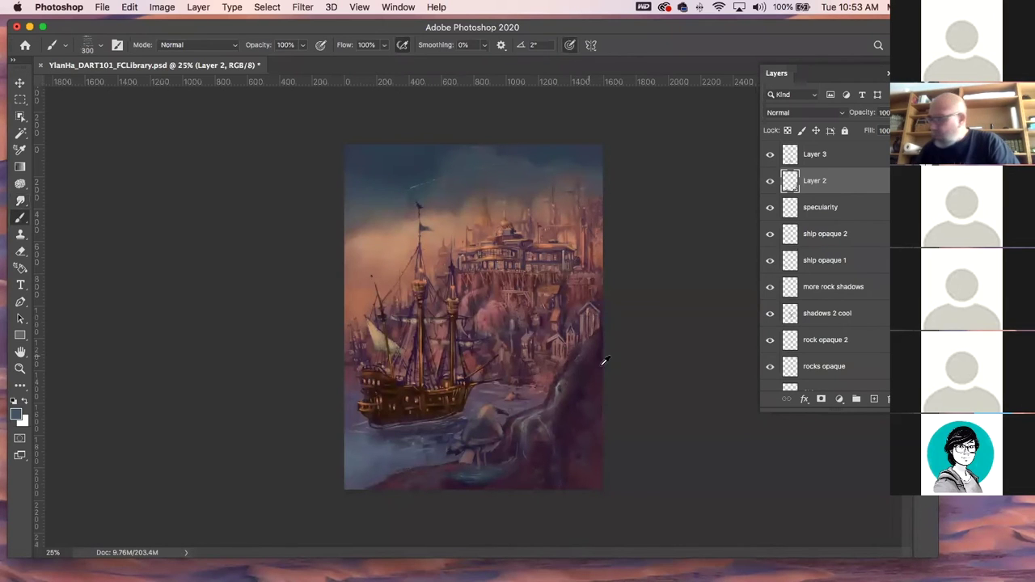
left_click(15, 414)
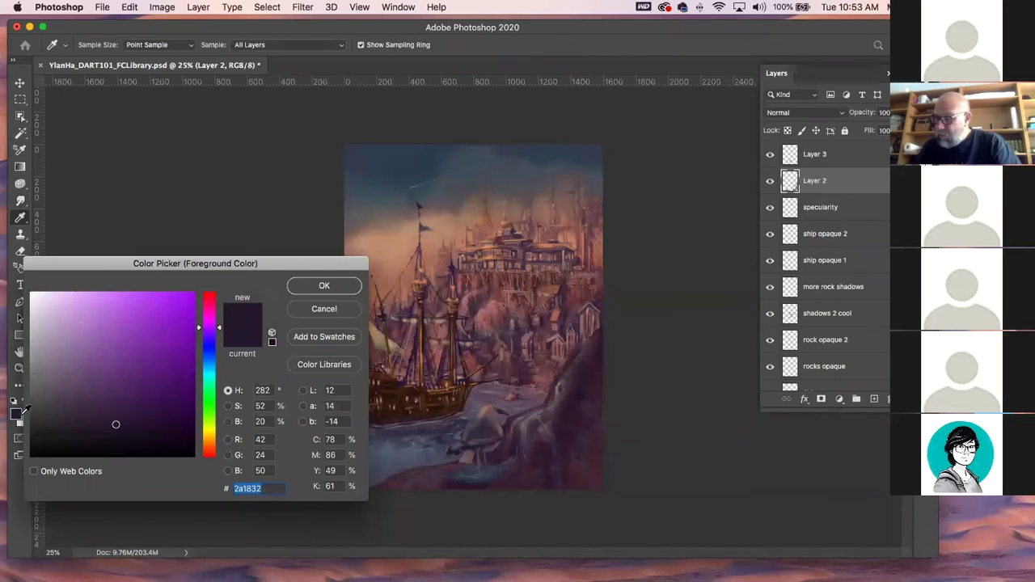
left_click_drag(116, 424, 127, 440)
left_click(330, 289)
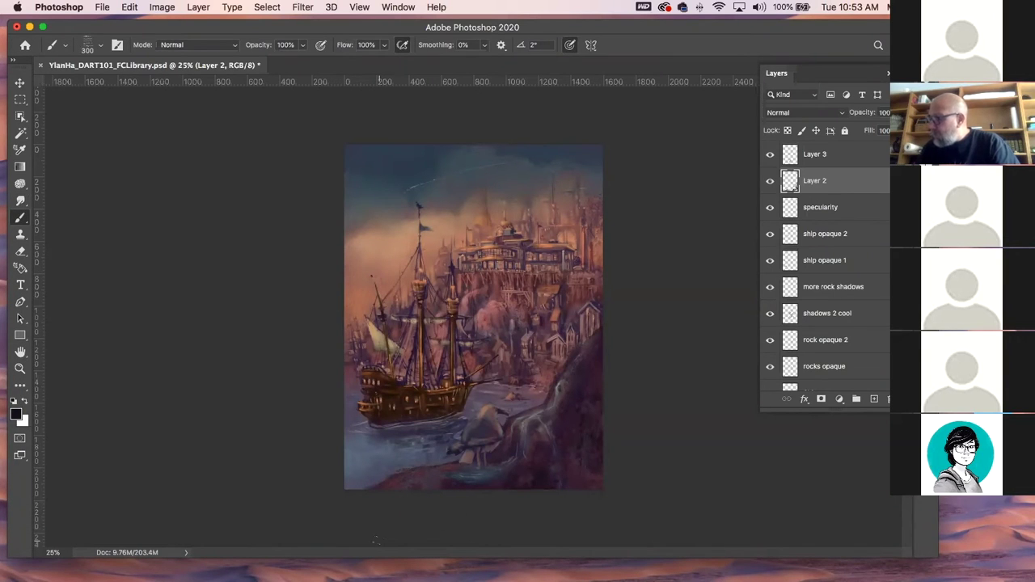
- Darken the lower-right cliff with a slightly smaller brush, undoing unwanted strokes, then switch to Smudge
key("bracketleft")
key("bracketleft")
key("bracketleft")
key("bracketleft")
key("super+z")
key("bracketleft")
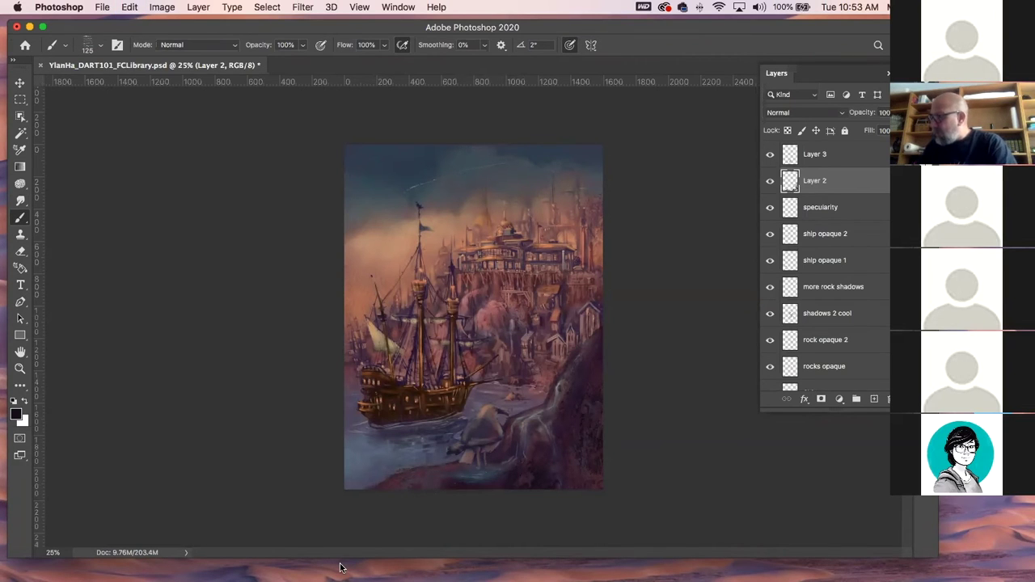
key("super+z")
key("super+z")
key("super+z")
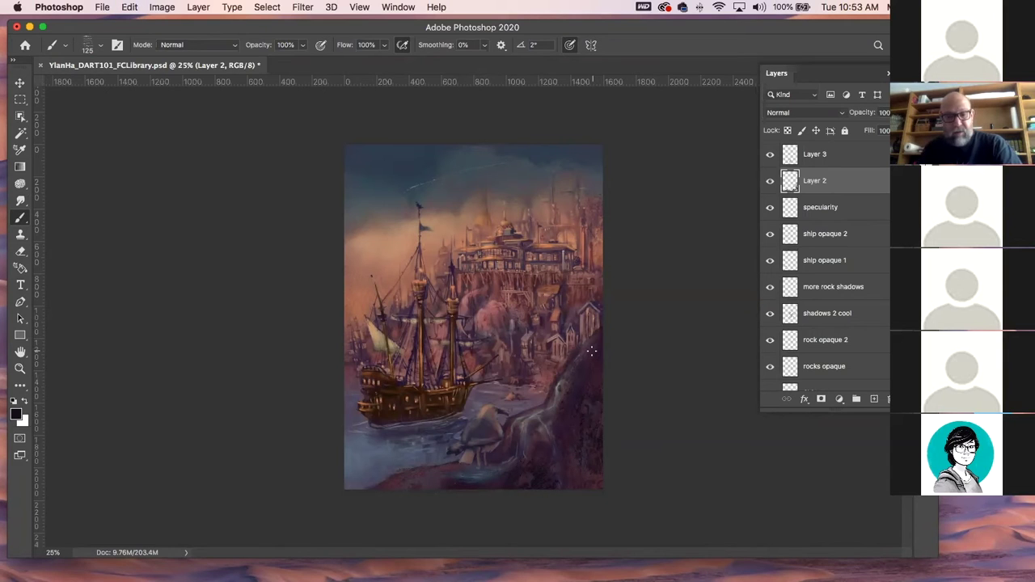
left_click(22, 202)
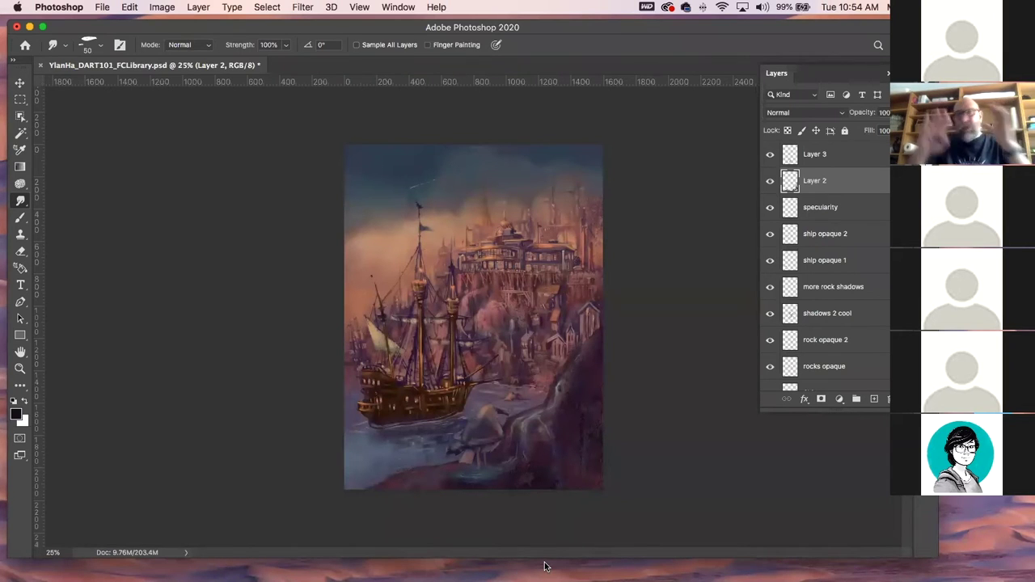
- Choose the Pencil Sketch 2 brush and pick bright magenta from the Color panel
left_click(20, 217)
left_click(100, 46)
double_click(93, 224)
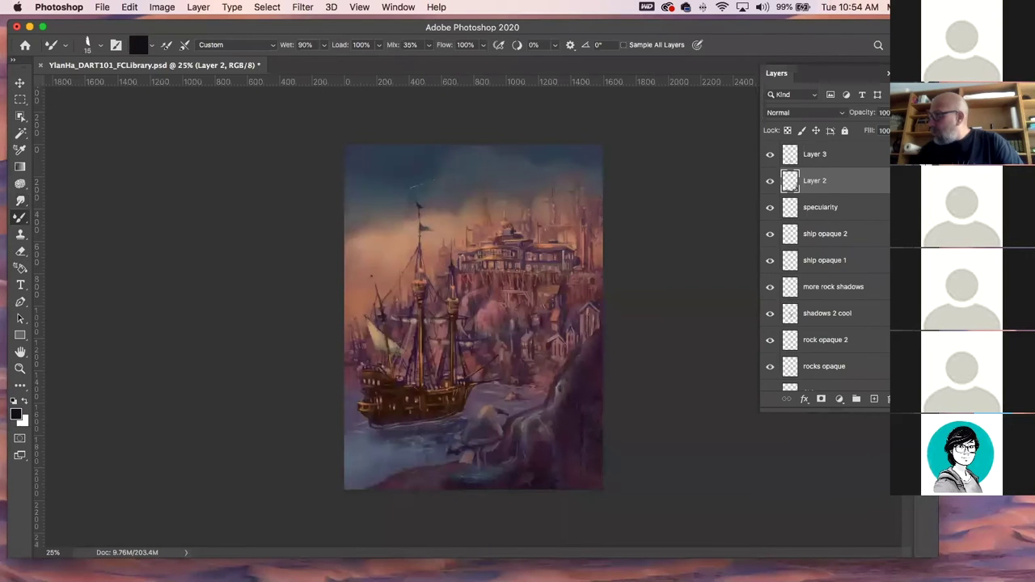
key("F6")
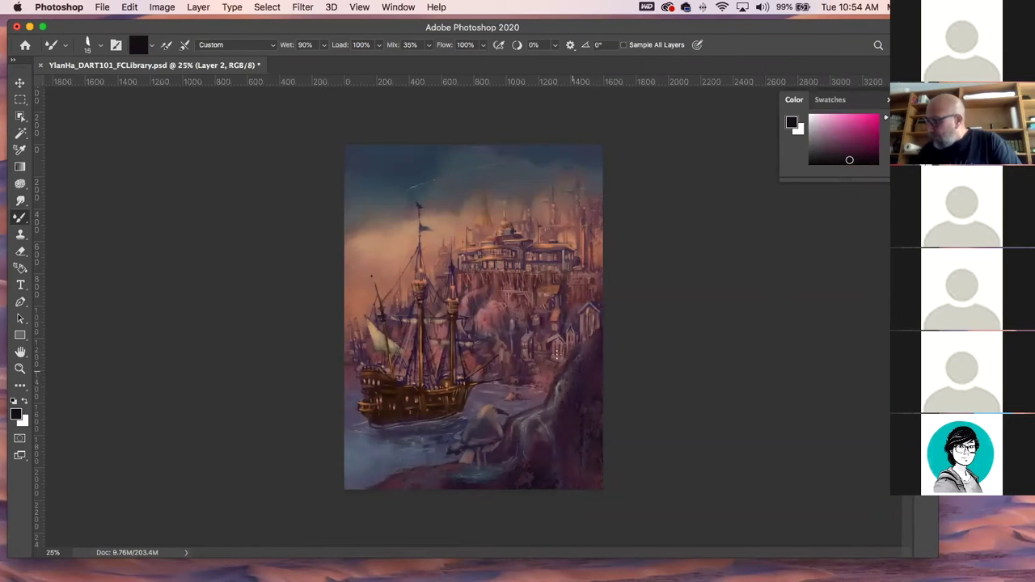
key("super+z")
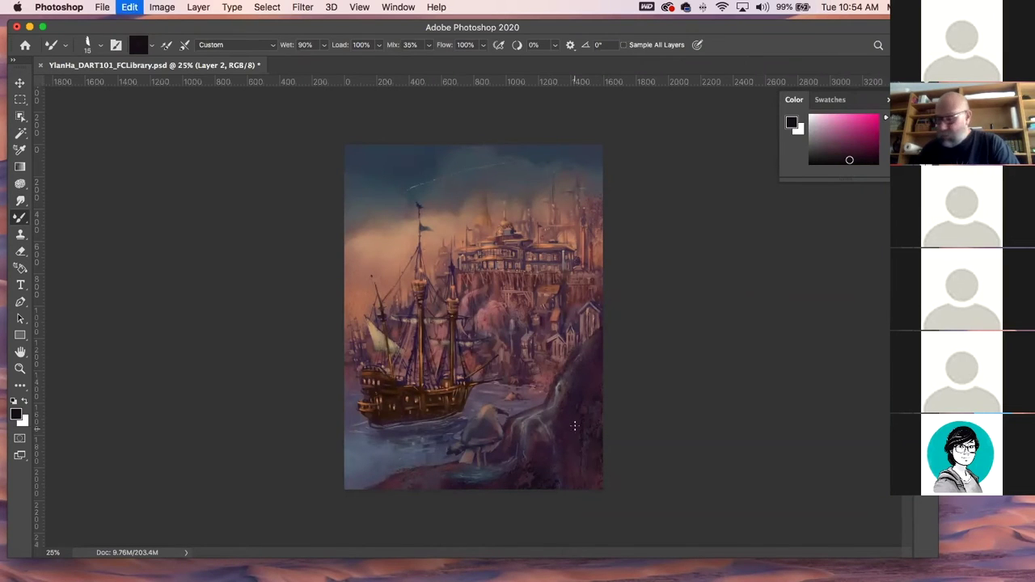
left_click(866, 127)
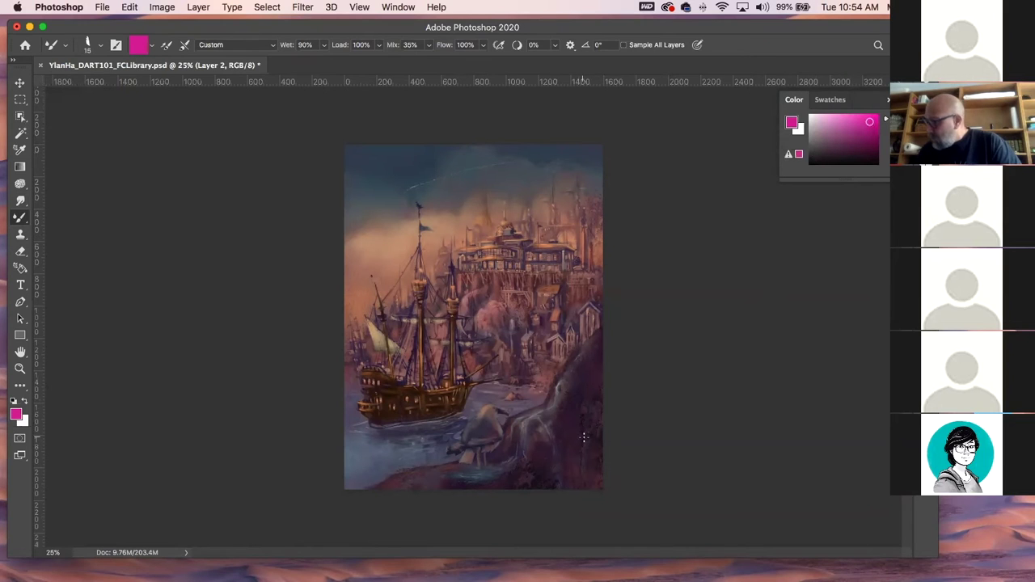
- Try pink test strokes on the lower-right cliff with the regular brush, undoing the large one
left_click_drag(548, 475, 557, 457)
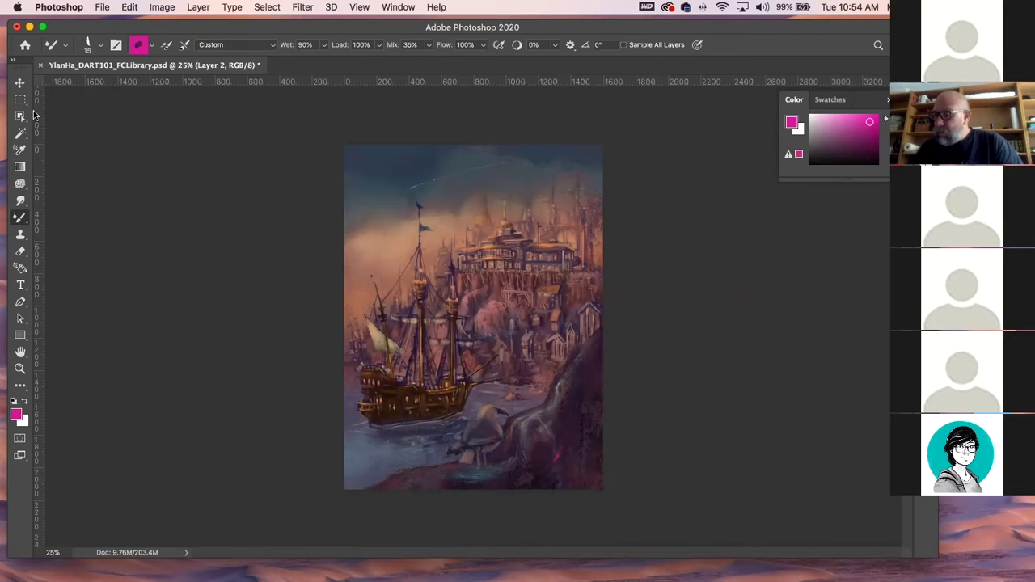
left_click_drag(20, 217, 81, 215)
left_click_drag(569, 422, 522, 469)
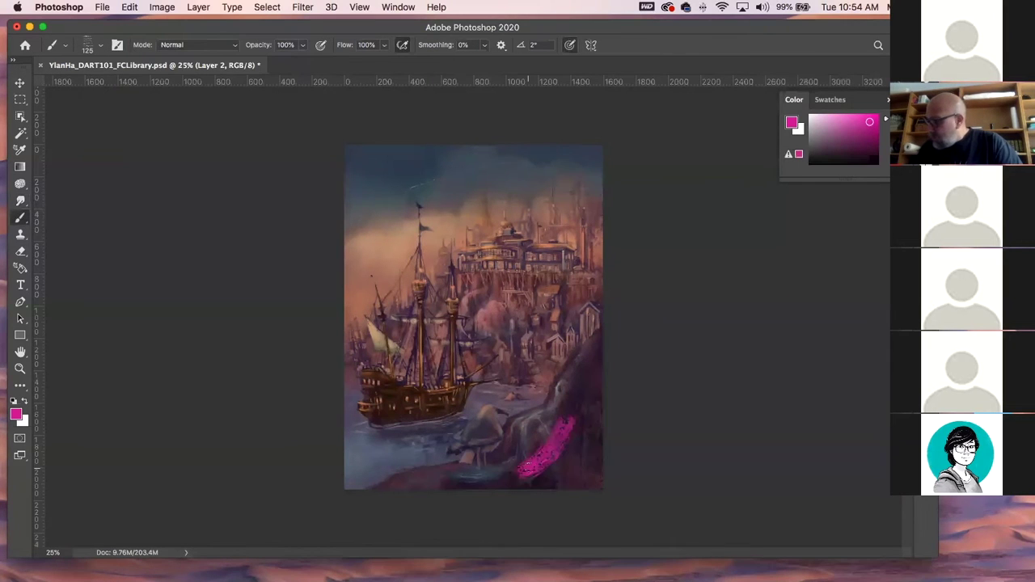
key("super+z")
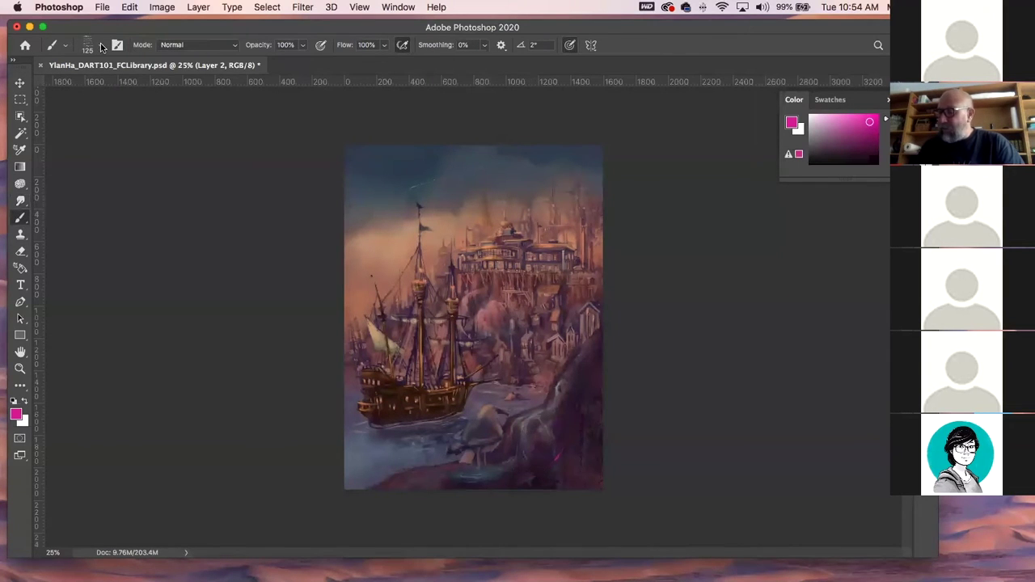
- Select the thin 15 px Pencil Sketch 2 brush preset
left_click(103, 46)
left_click(113, 228)
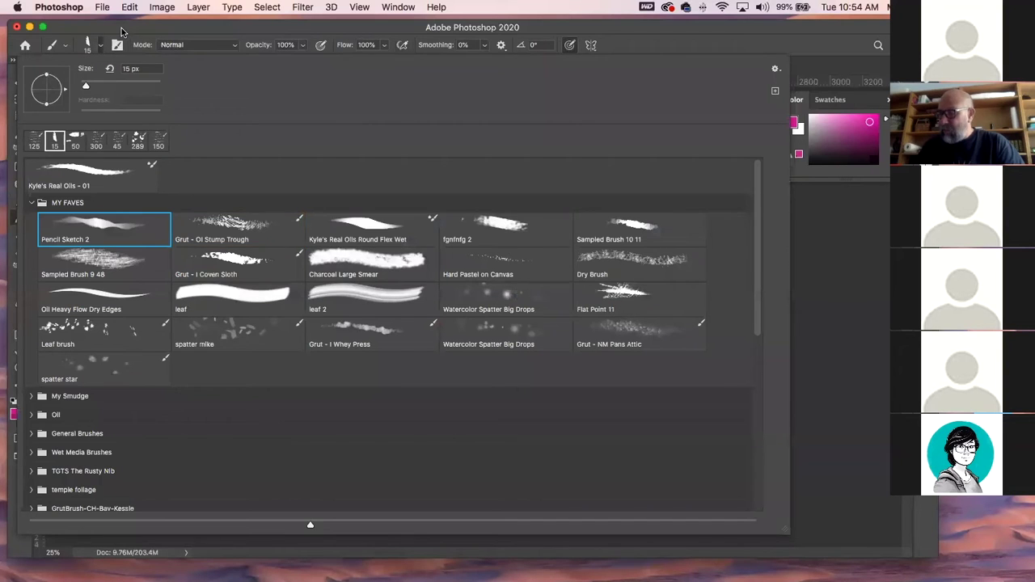
key("Return")
- Draw thin pink lines on the lower-right cliff and near the right edge, undoing the first
left_click_drag(577, 393, 553, 466)
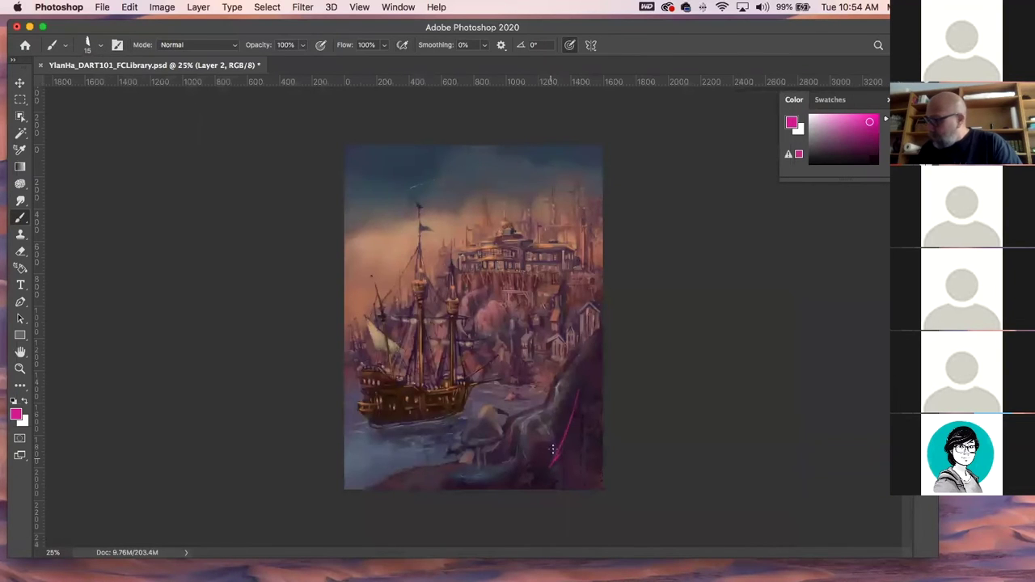
key("super+z")
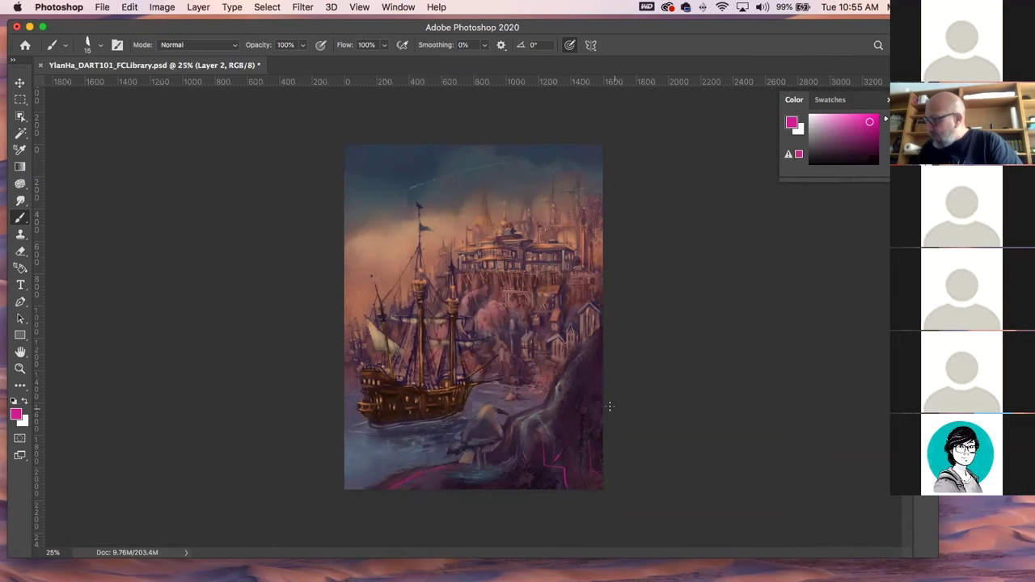
left_click_drag(599, 417, 602, 400)
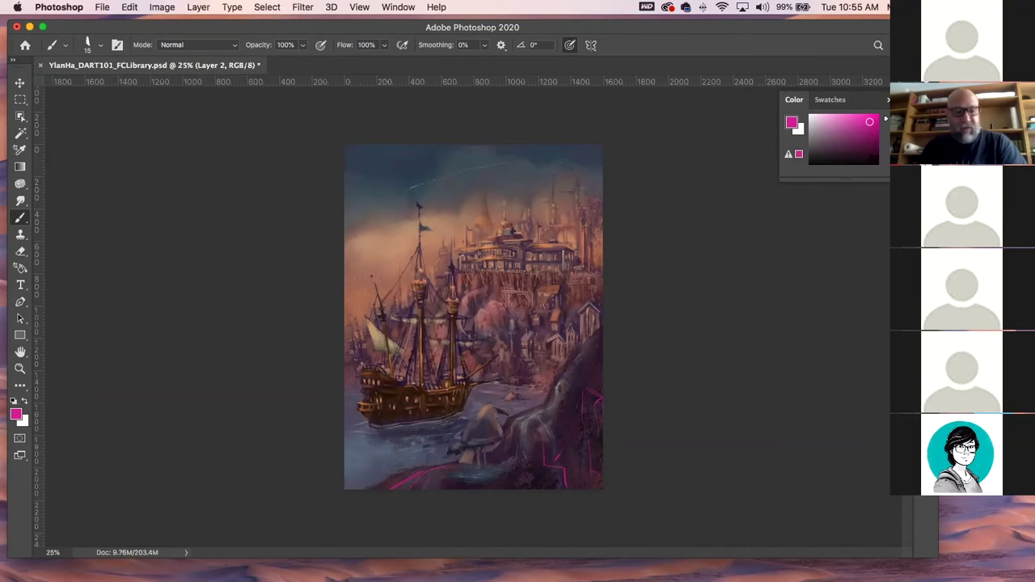
- Undo the pink strokes on the lower right and bottom, then sketch pink strokes over the city towers
key("super+z")
key("super+z")
key("super+z")
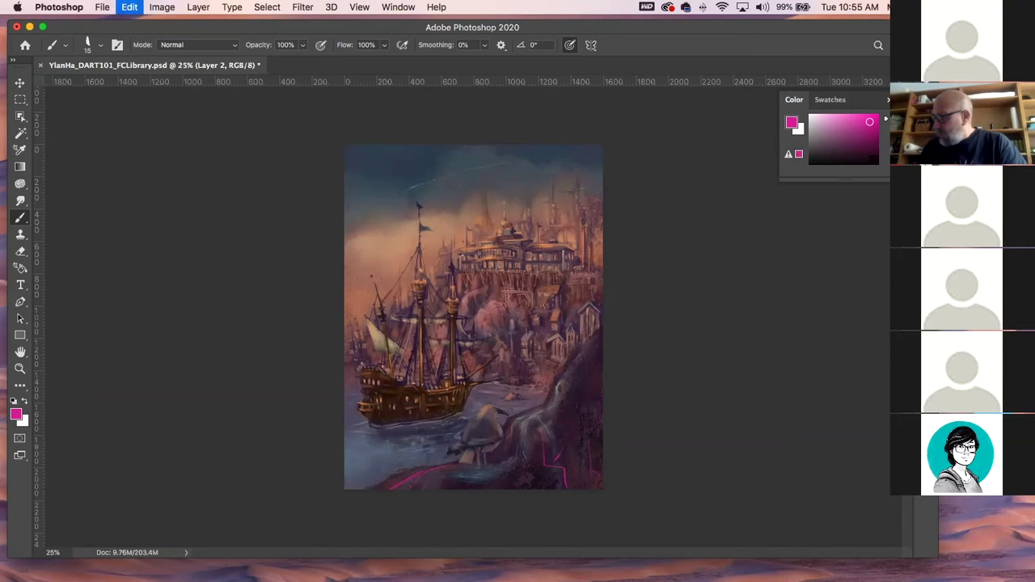
key("super+z")
key("super+z")
key("super+z")
key("super+z")
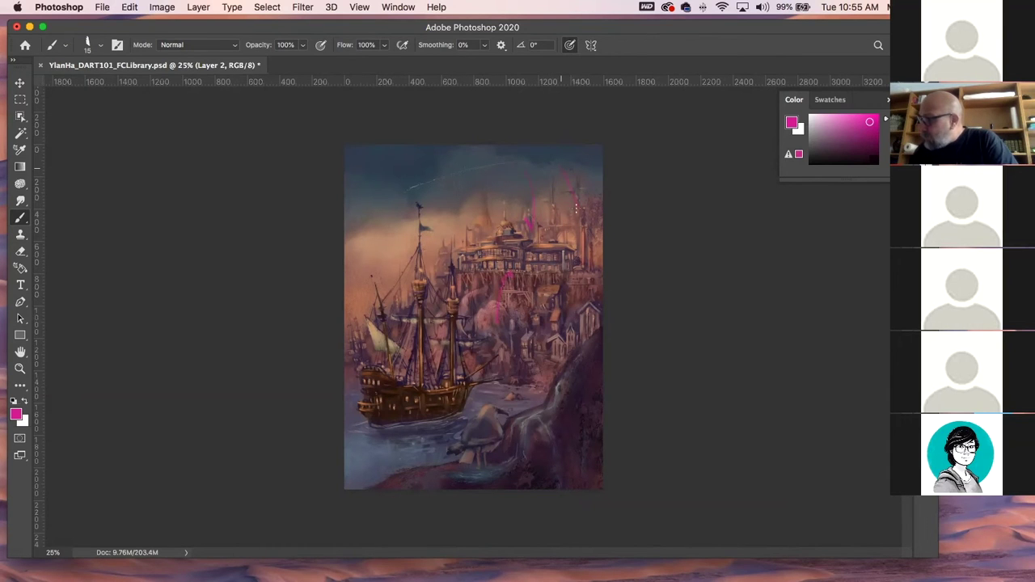
left_click_drag(578, 201, 580, 220)
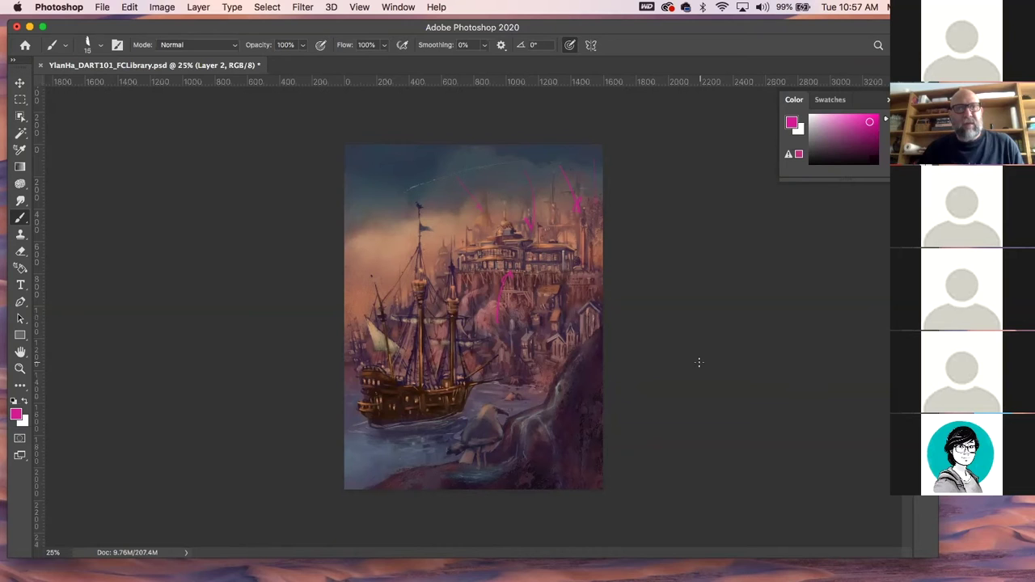
- Select all, delete the pink strokes from Layer 2, and deselect
key("super+a")
key("Delete")
key("super+d")
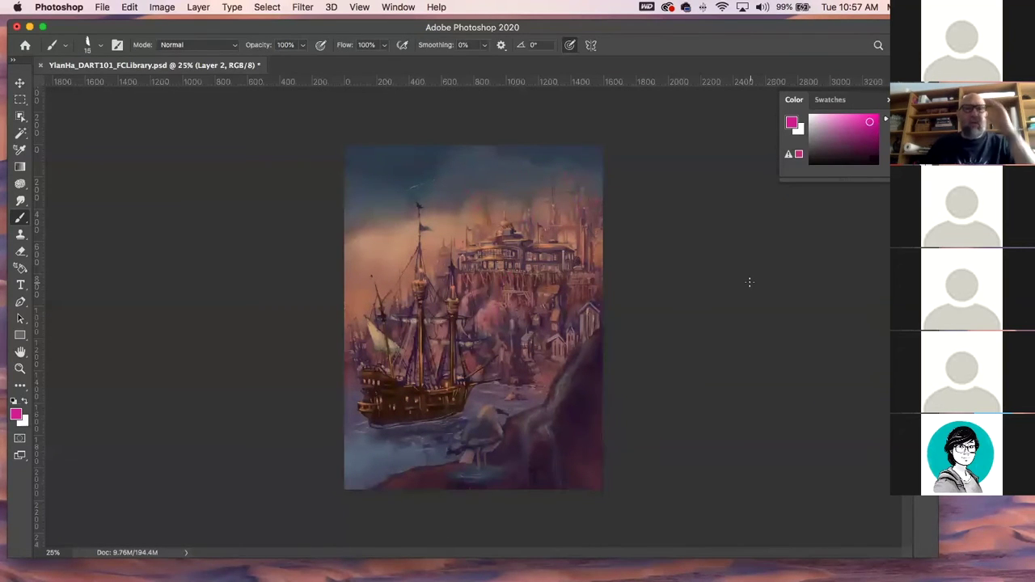
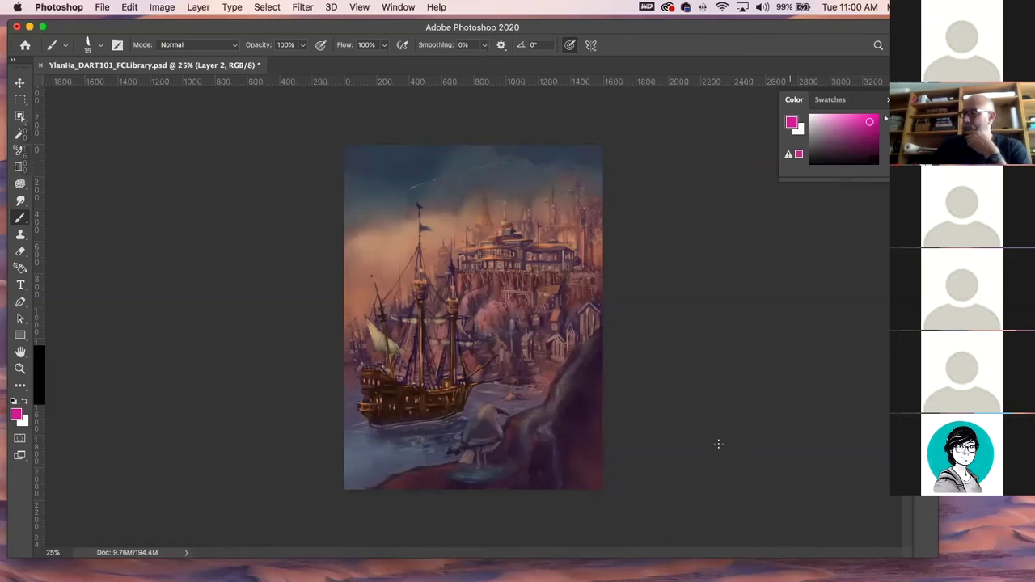
- Close the first student's painting, discarding its unsaved changes
left_click(40, 66)
left_click(472, 212)
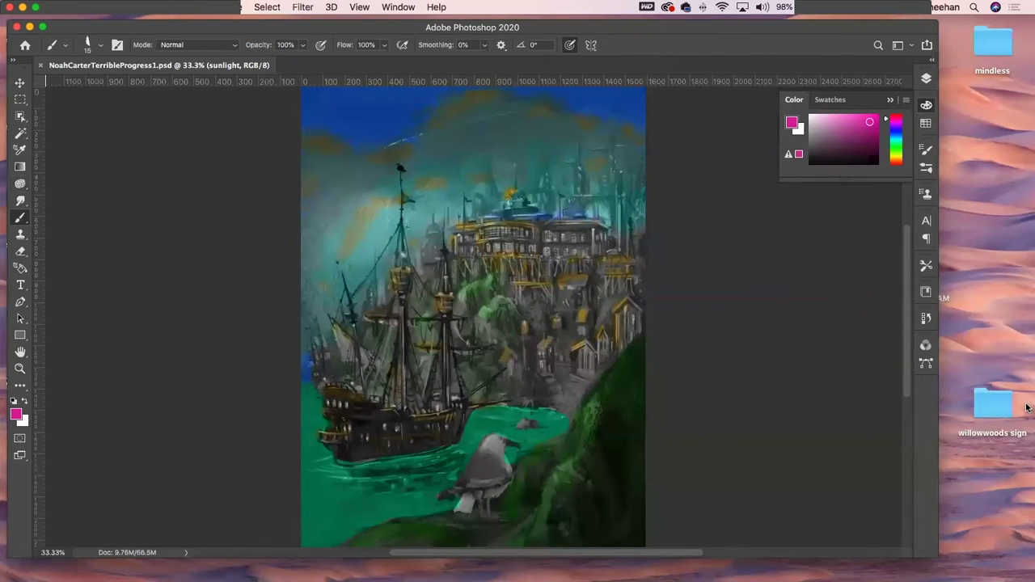
- With the Move tool and Layers panel up, flick the sunlight layer on and off, leaving it visible
key("v")
left_click(926, 79)
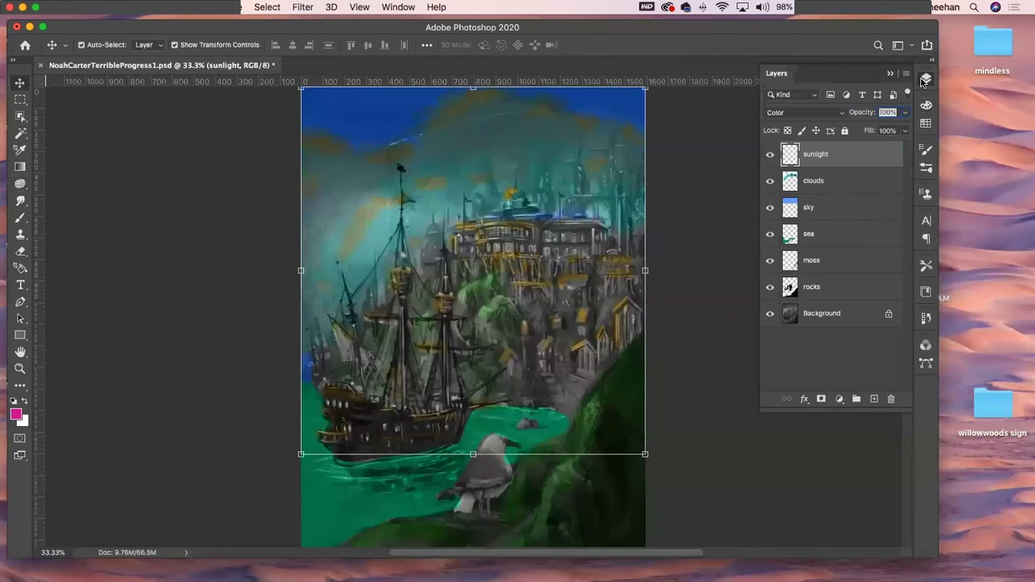
left_click(772, 155)
left_click(772, 154)
left_click(772, 154)
left_click(771, 154)
left_click(771, 155)
left_click(771, 154)
- Hide the clouds layer and toggle the sky layer to see what each contributes
left_click(863, 187)
left_click(771, 181)
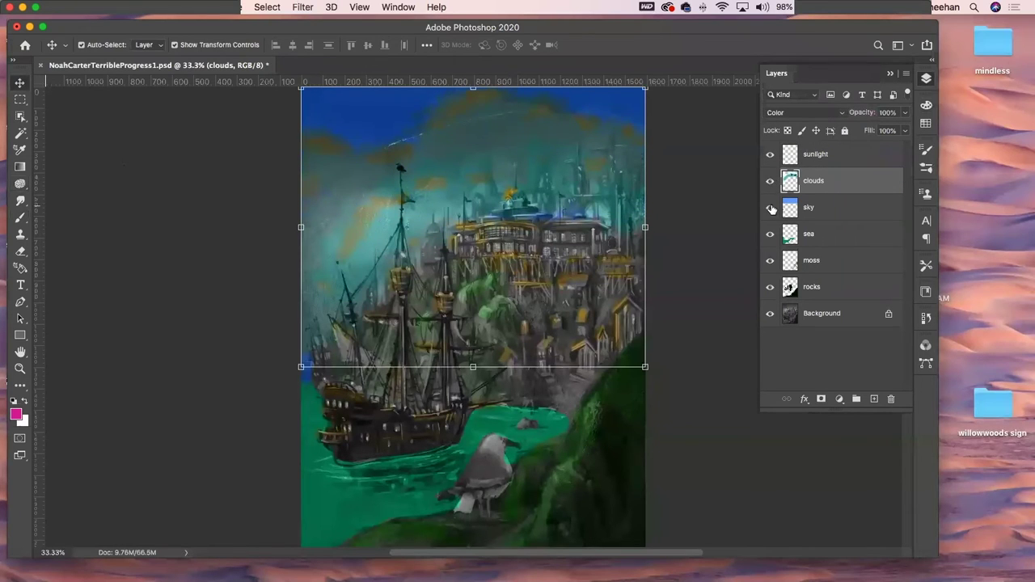
left_click(836, 233)
left_click(839, 209)
left_click(766, 212)
left_click(764, 211)
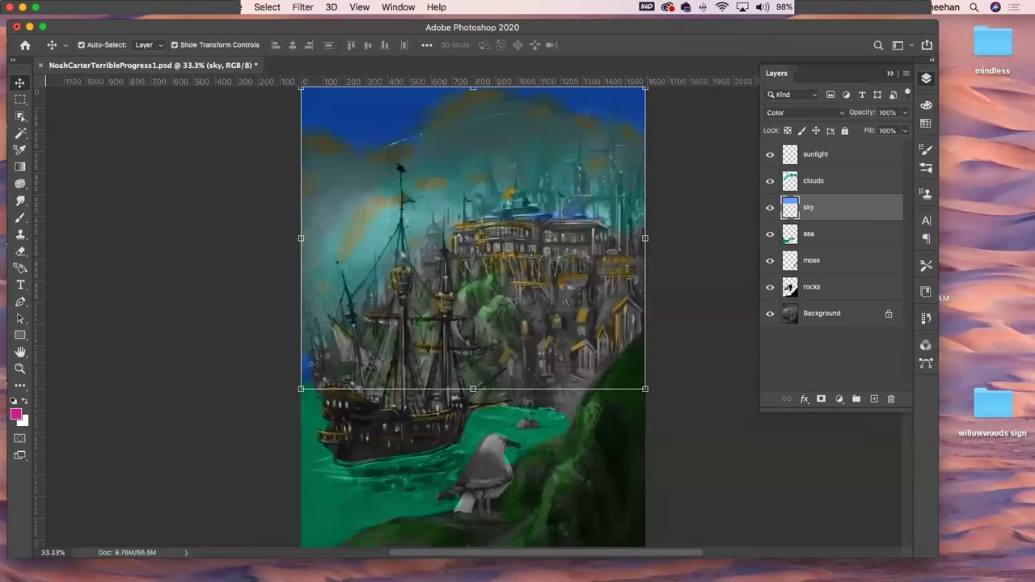
left_click(241, 405)
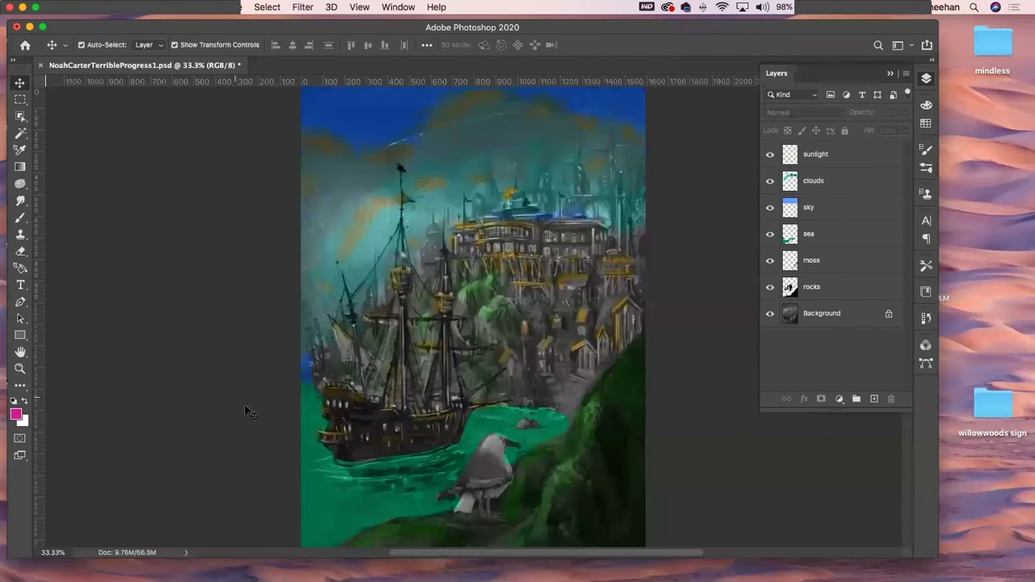
- Toggle the sea layer, hide the sunlight and moss layers, then show the green sea again
left_click(366, 505)
left_click(770, 234)
left_click(770, 233)
left_click(770, 233)
left_click(769, 234)
left_click(769, 234)
left_click(770, 155)
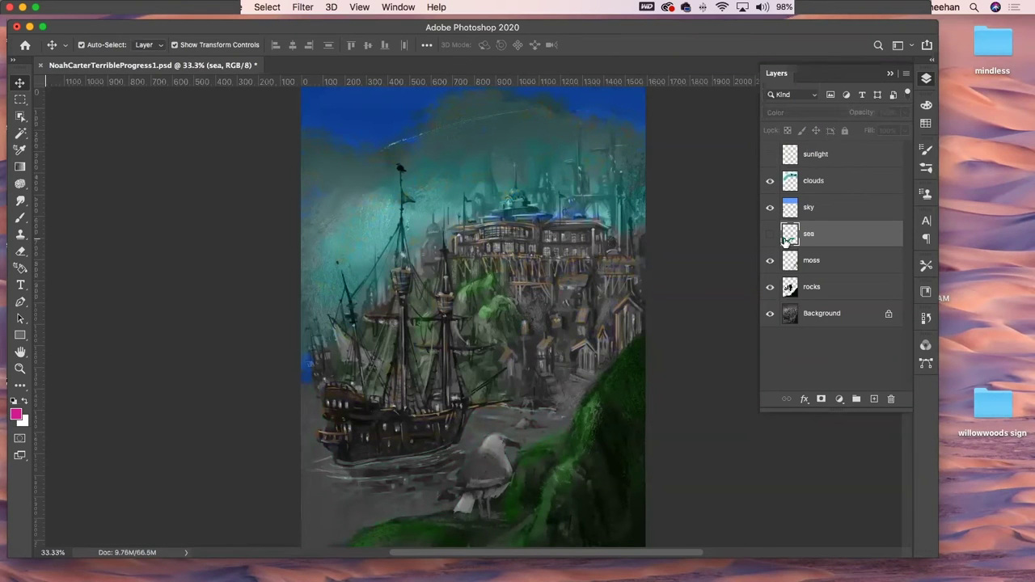
left_click(771, 261)
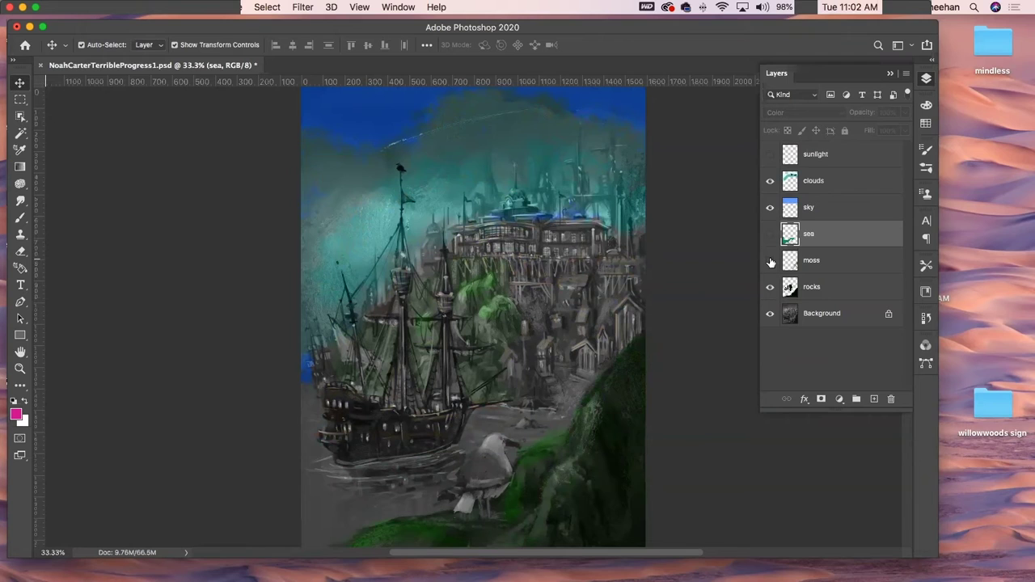
left_click(768, 234)
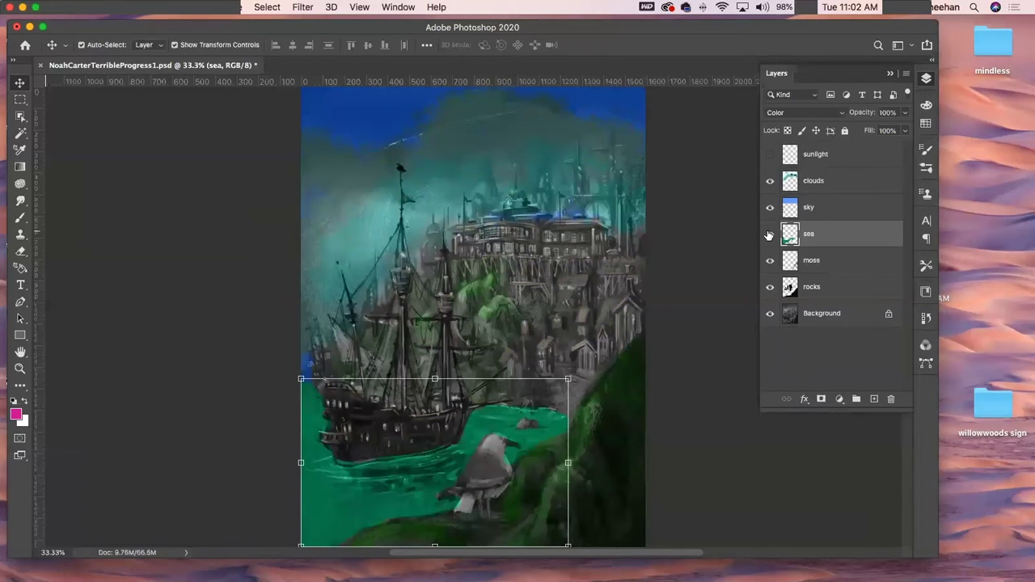
- Drop the sea layer's saturation to -52 with Hue/Saturation, turning the water muted teal
key("super+u")
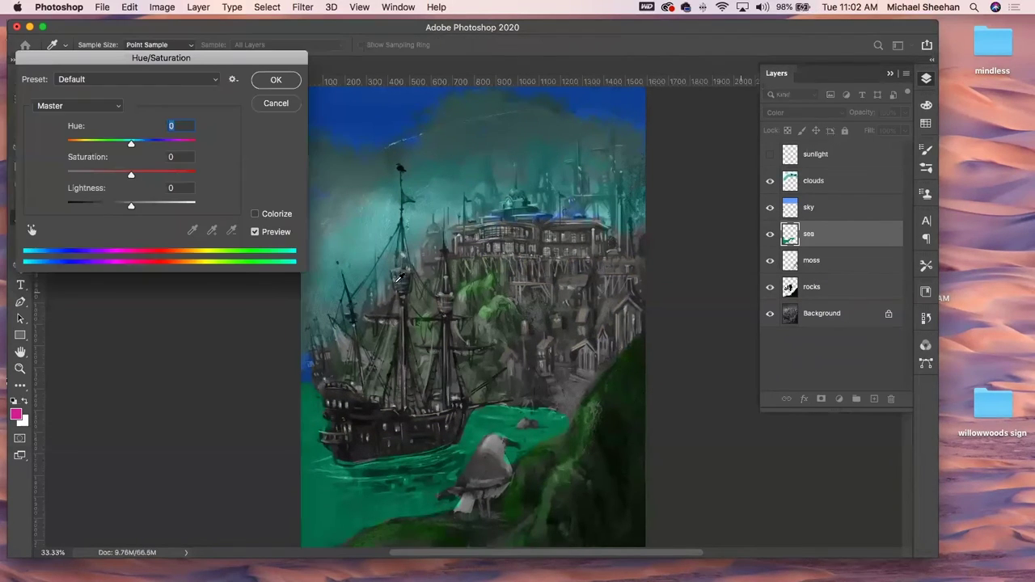
left_click_drag(131, 173, 92, 172)
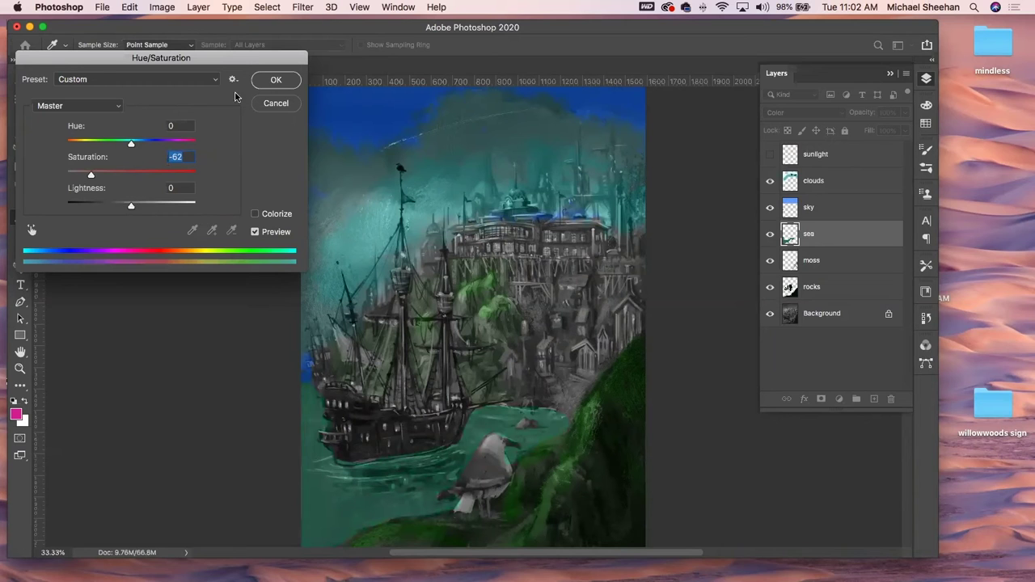
left_click(272, 80)
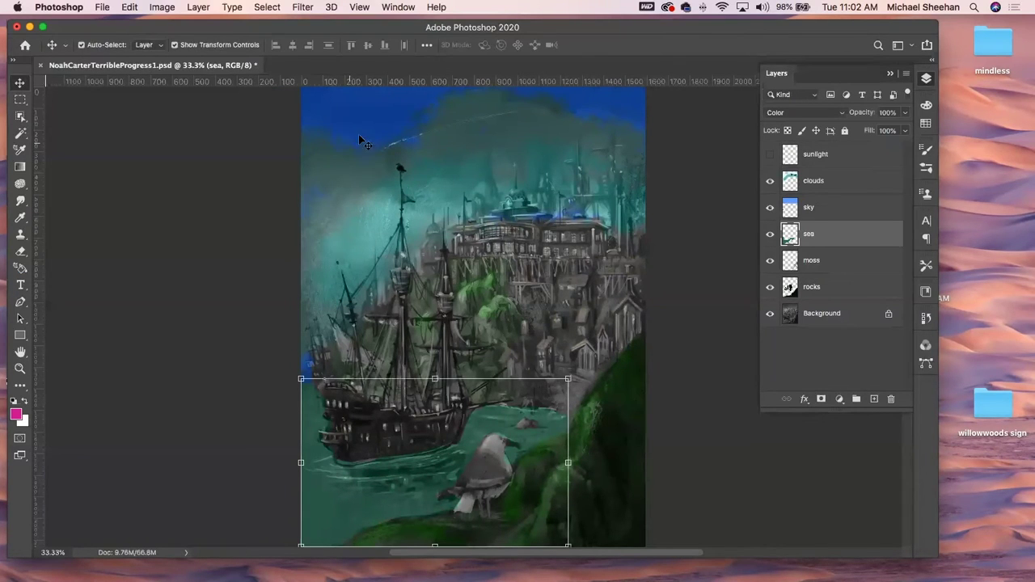
left_click(136, 176)
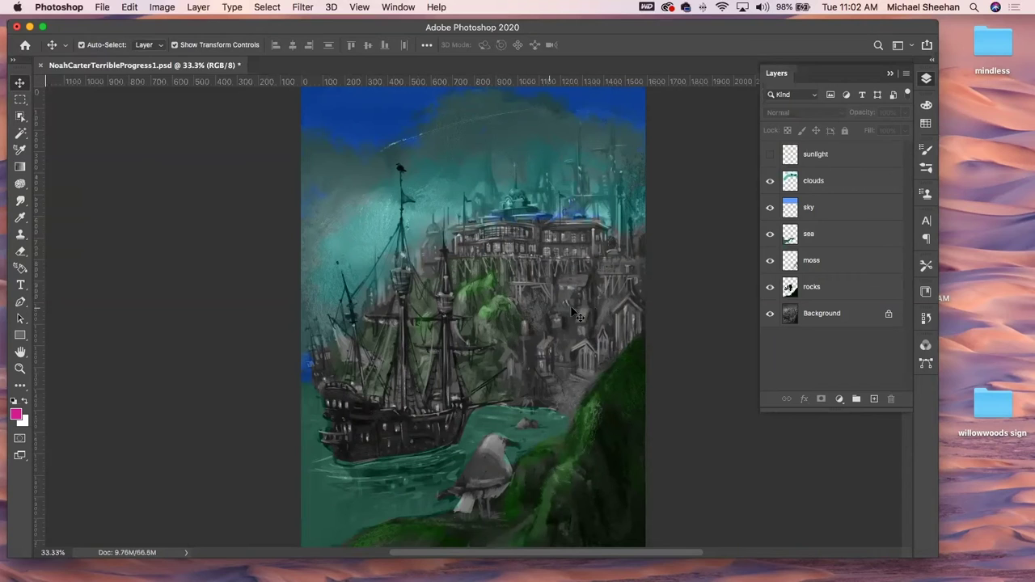
- Compare the painting with the sunlight layer on and off, leave it hidden, and close the painting
left_click(835, 183)
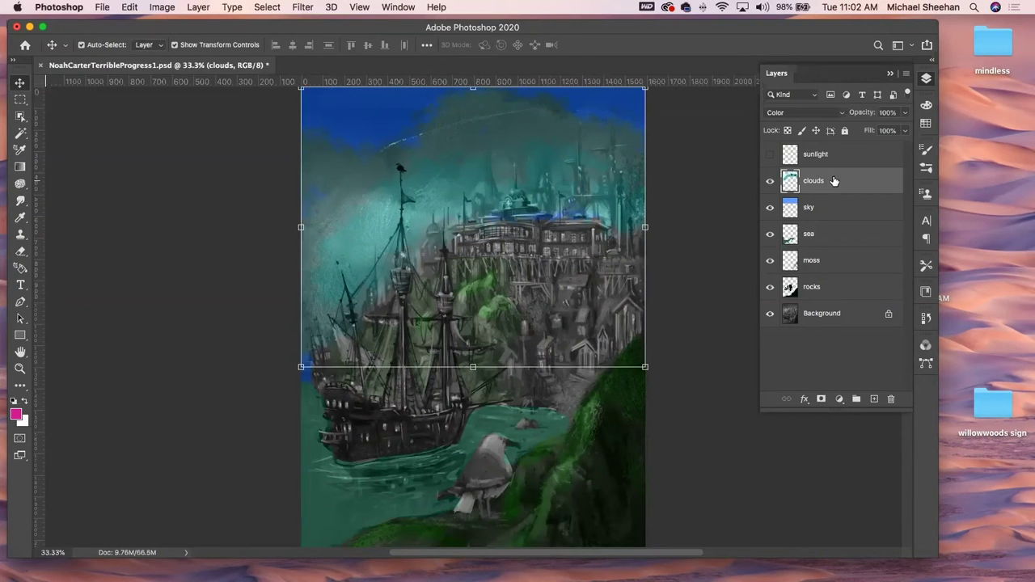
left_click(831, 157)
left_click(837, 188)
left_click(835, 162)
left_click(769, 155)
left_click(770, 154)
left_click(770, 155)
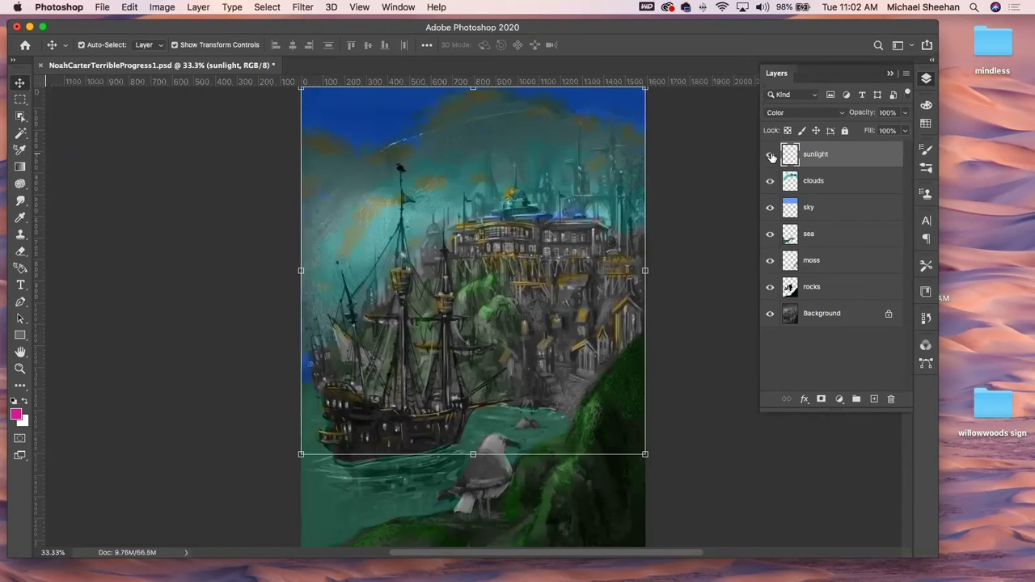
left_click(770, 155)
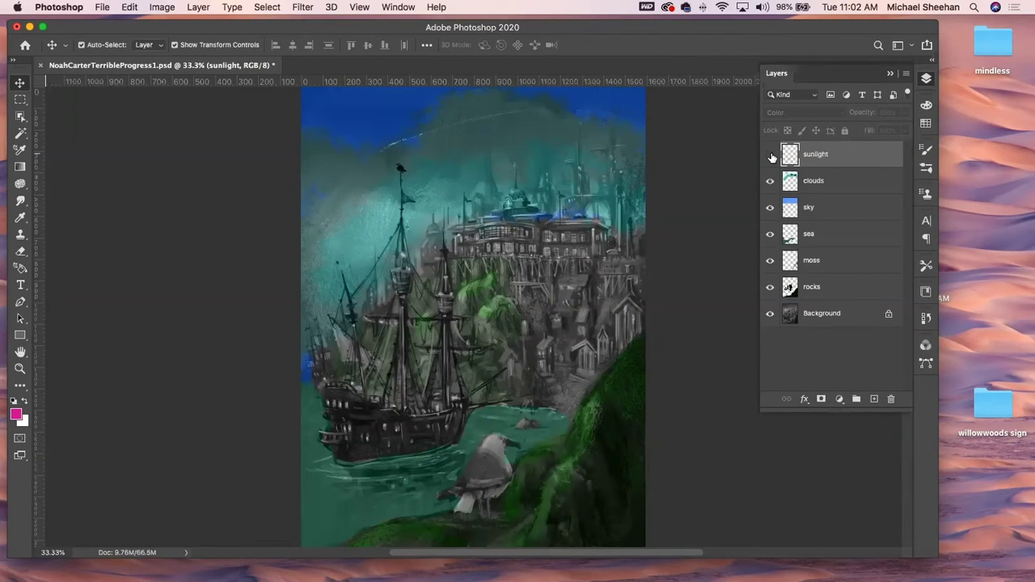
left_click(770, 154)
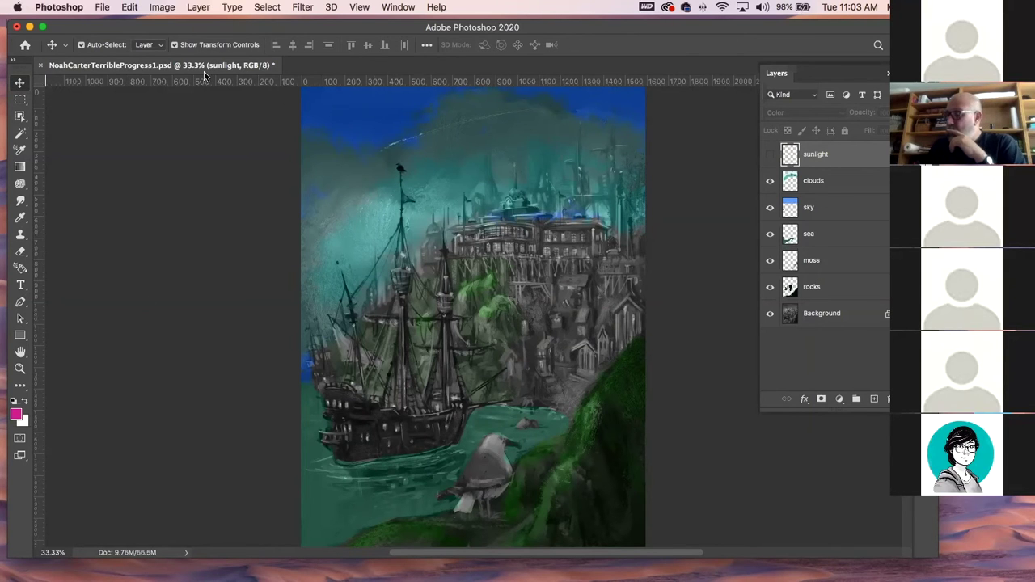
left_click(41, 64)
- Discard the teal painting's changes and return to the Home screen's recent student files
left_click(477, 212)
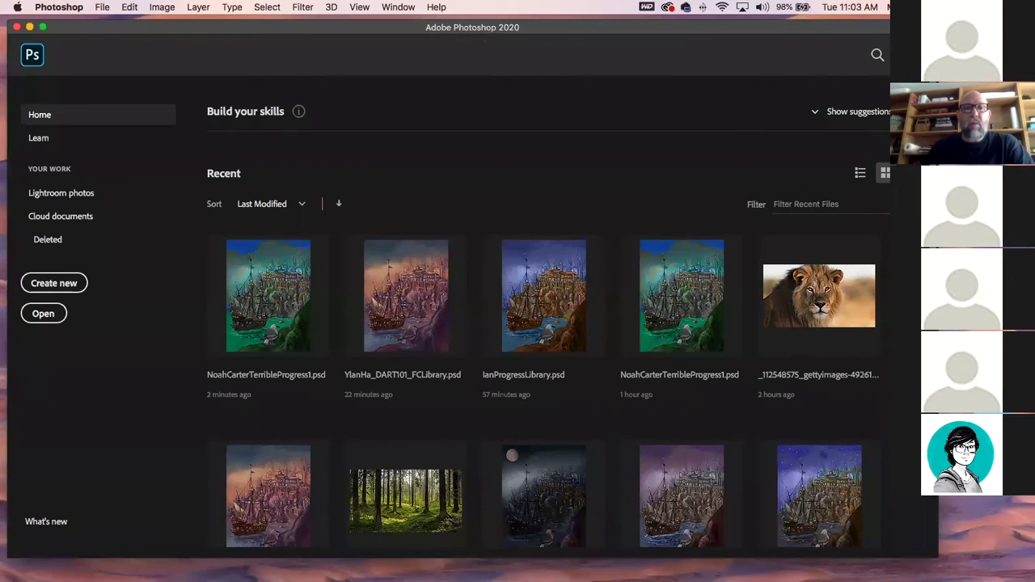
key("Escape")
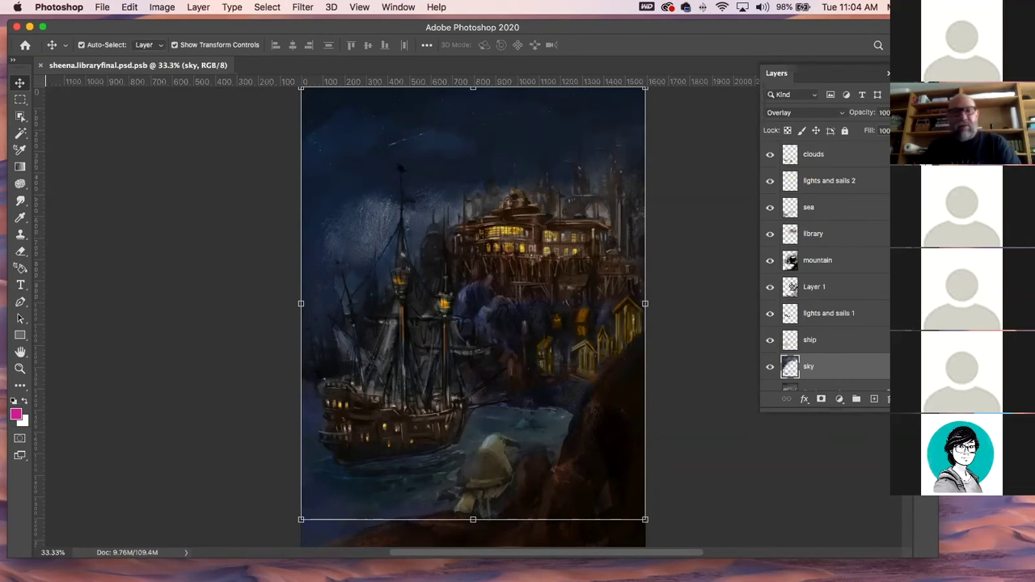
left_click(158, 332)
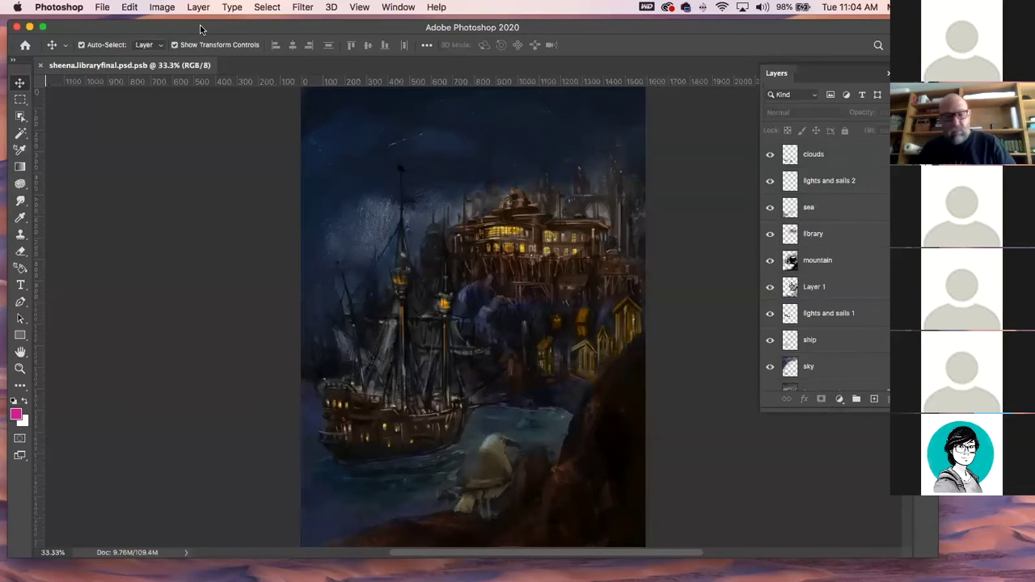
key("super+minus")
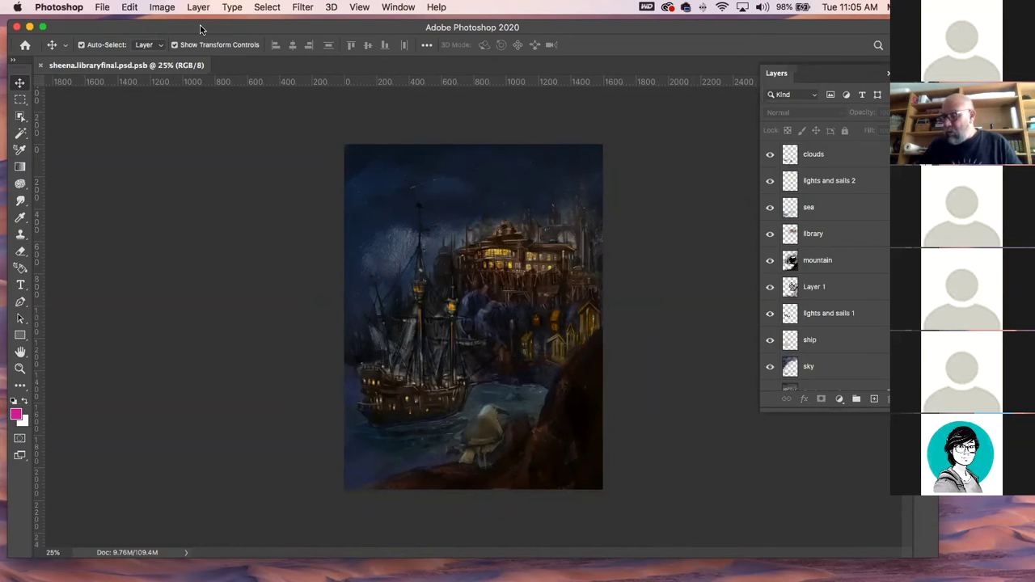
- Zoom in on the ship and library and switch to the Brush tool
key("z")
mouse_move(508, 319)
left_mouse_down()
mouse_move(558, 370)
mouse_move(553, 334)
left_mouse_up()
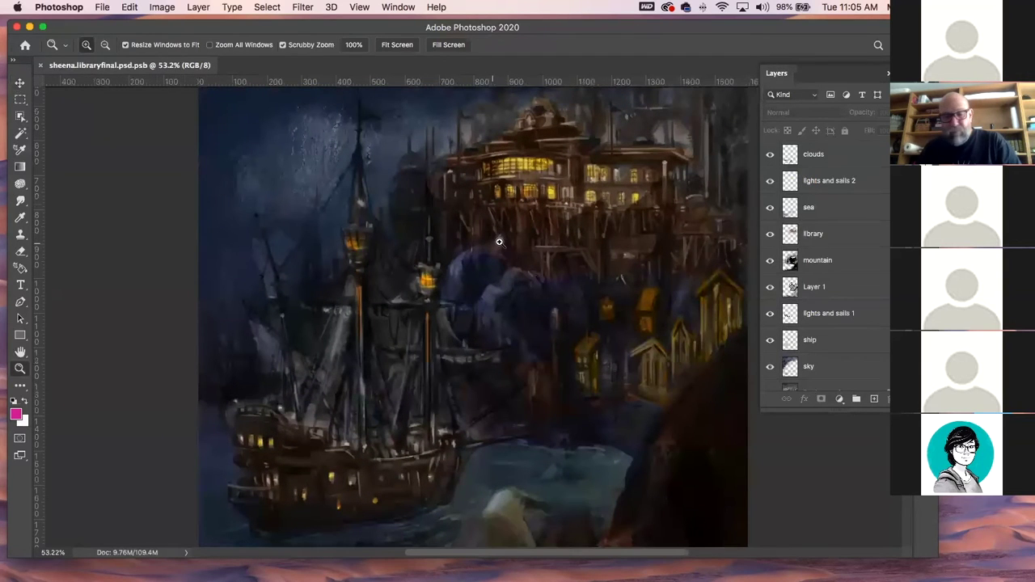
key("b")
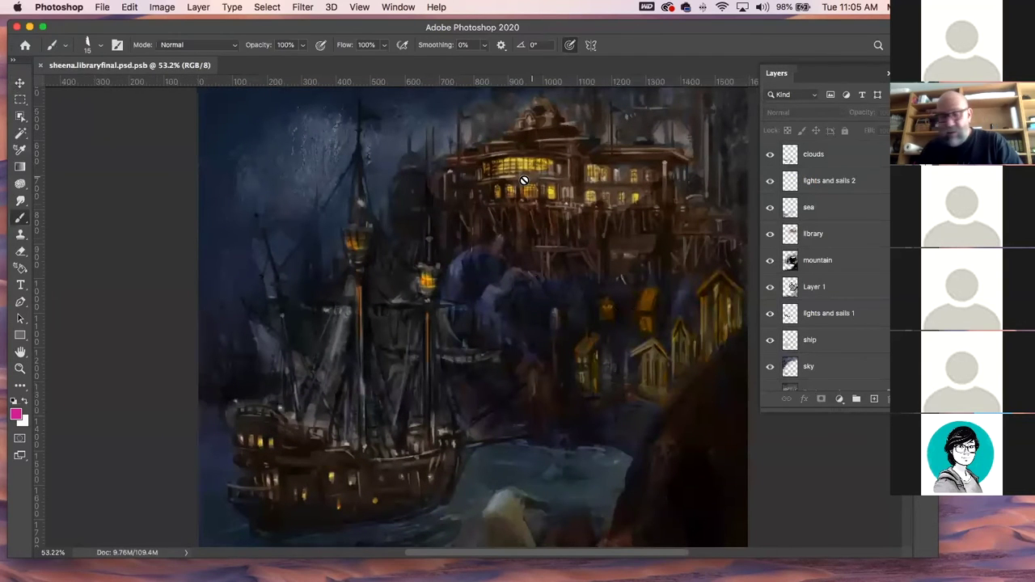
- Add a new empty Layer 2 above clouds and sample a lit window's orange-brown
left_click(865, 154)
left_click(873, 396)
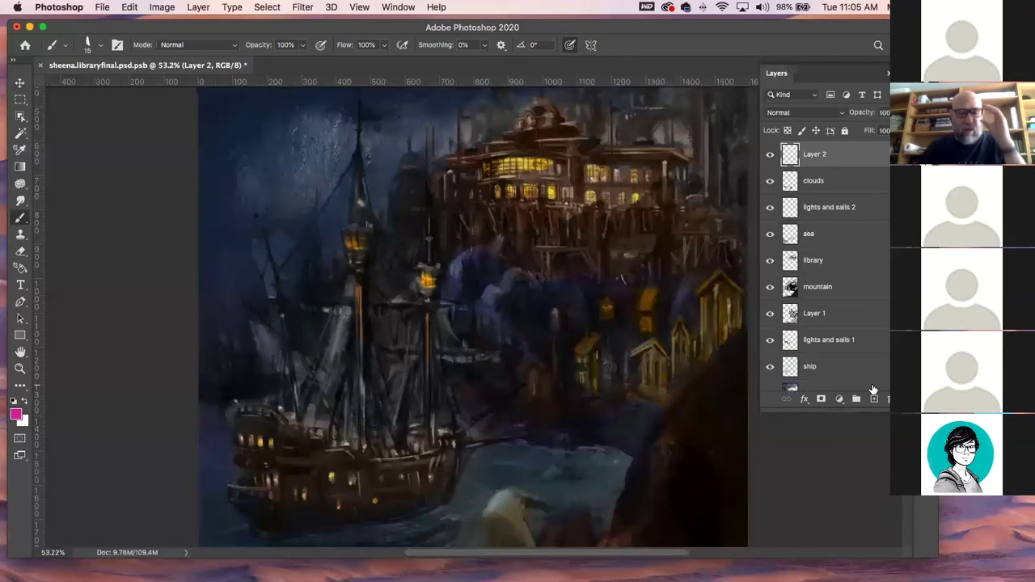
left_click(534, 190, "alt")
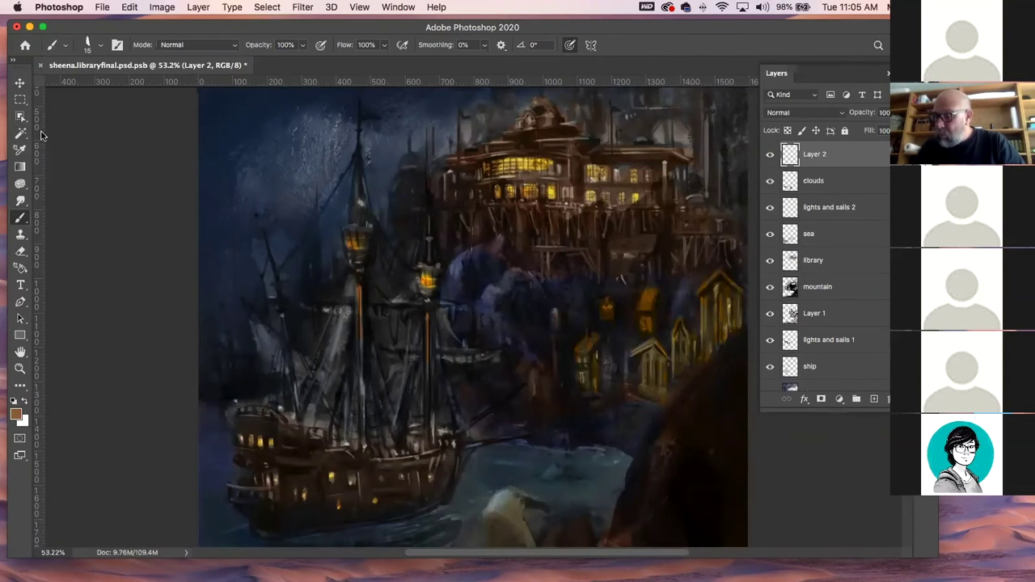
left_click(99, 46)
- With the Grut - Ol Stump Trough brush and a darker brown, paint over the area around the mast
left_click(229, 224)
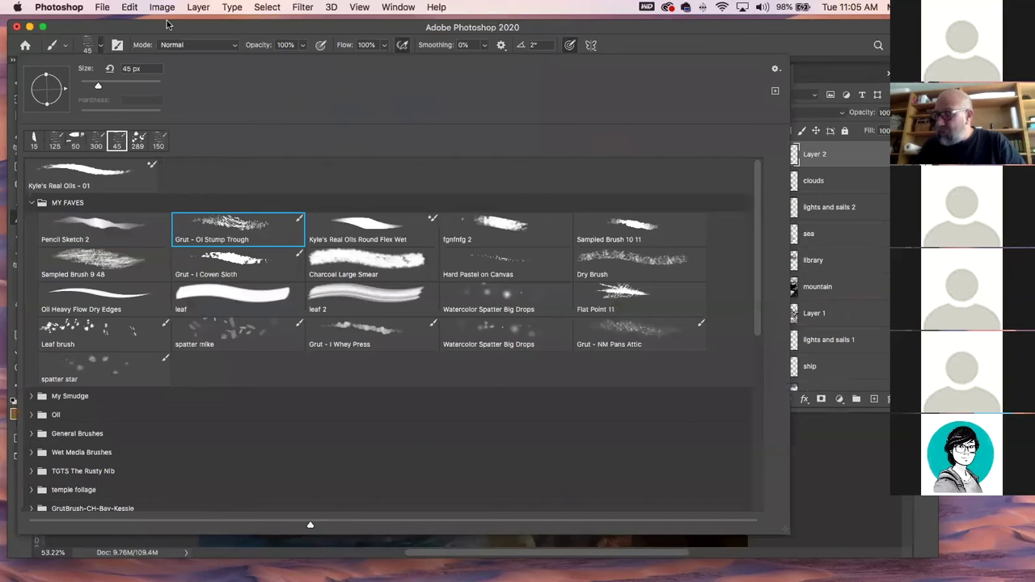
left_click(168, 27)
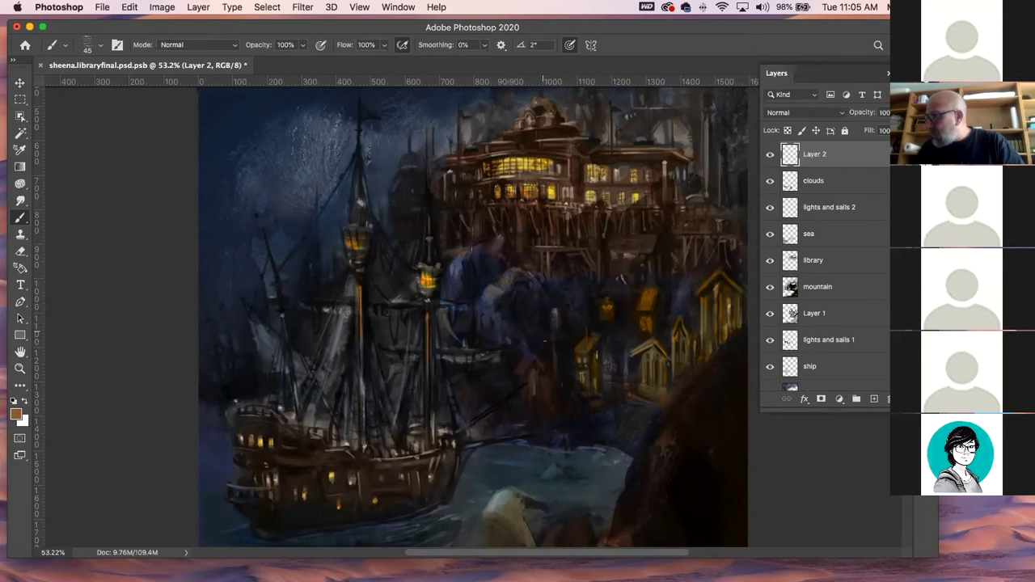
left_click(604, 310, "alt")
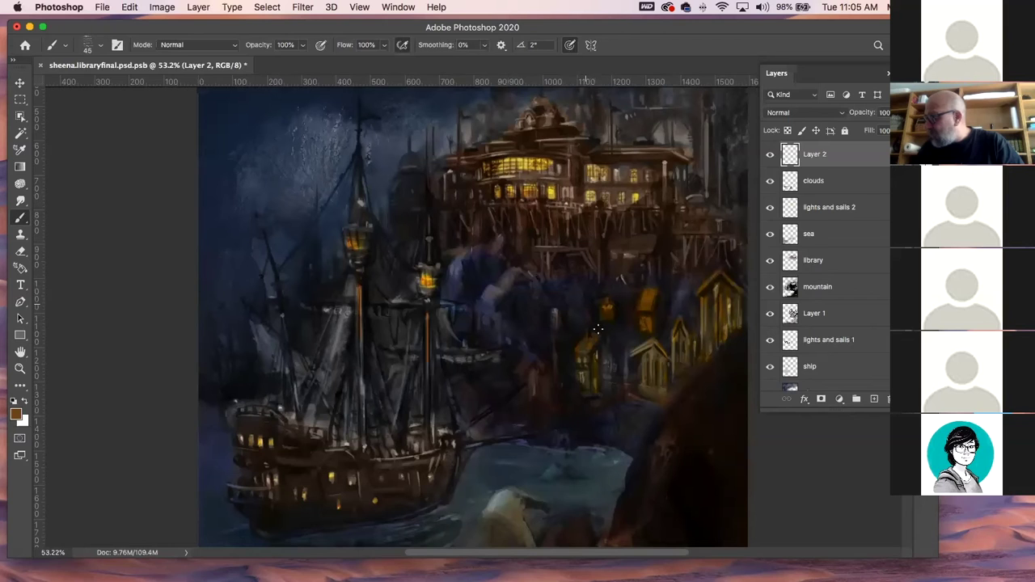
left_click_drag(621, 279, 535, 285)
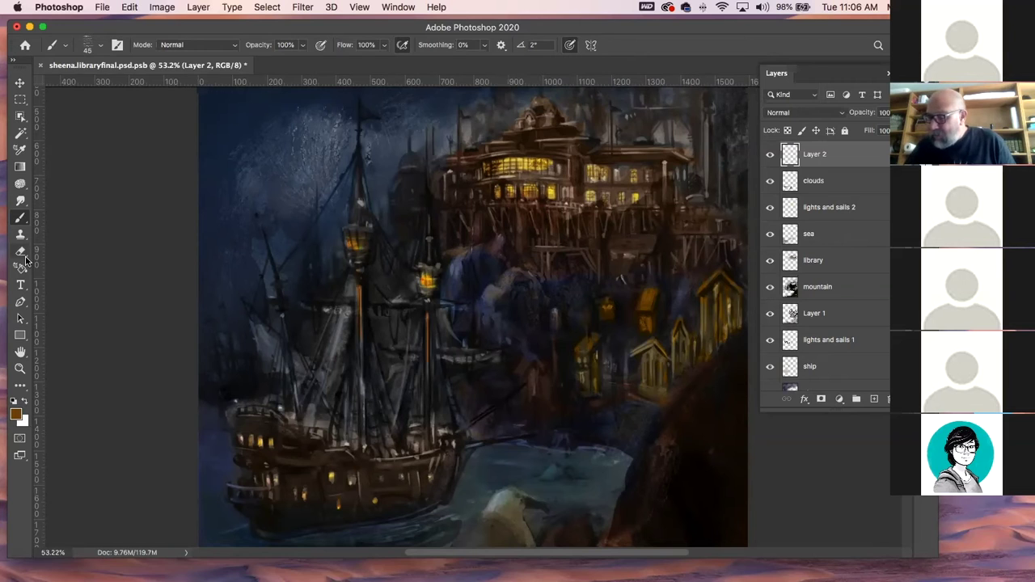
- Take the Smudge tool at a smaller brush size and zoom out to 33.3%
left_click(20, 201)
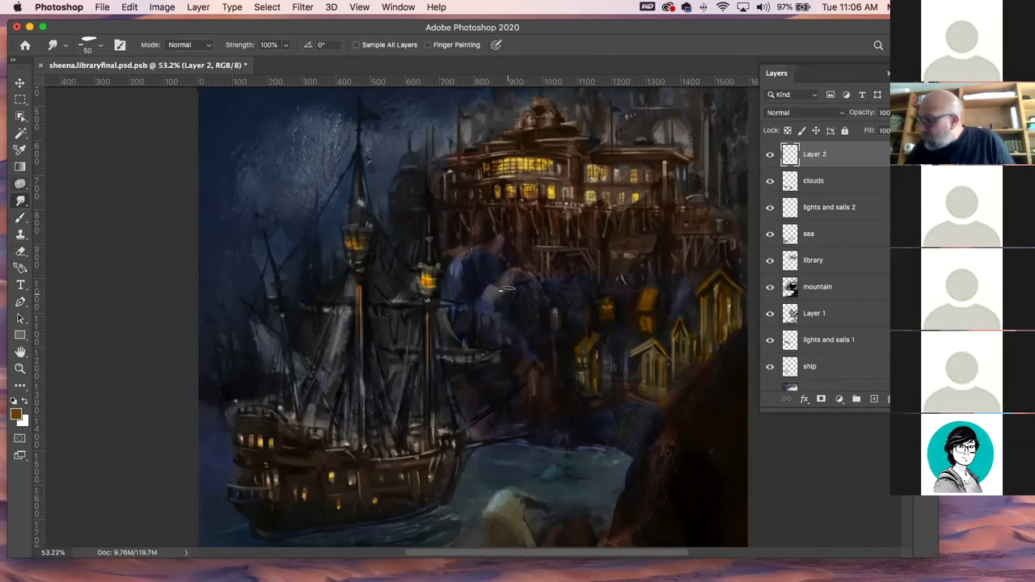
key("bracketleft")
key("bracketleft")
key("bracketleft")
key("bracketleft")
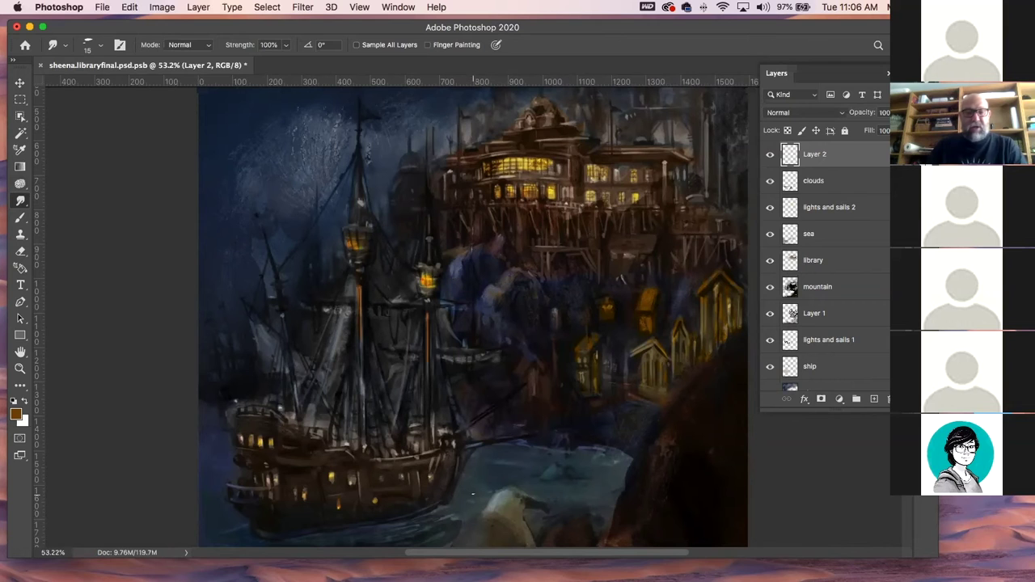
scroll(474, 493, "down", 2)
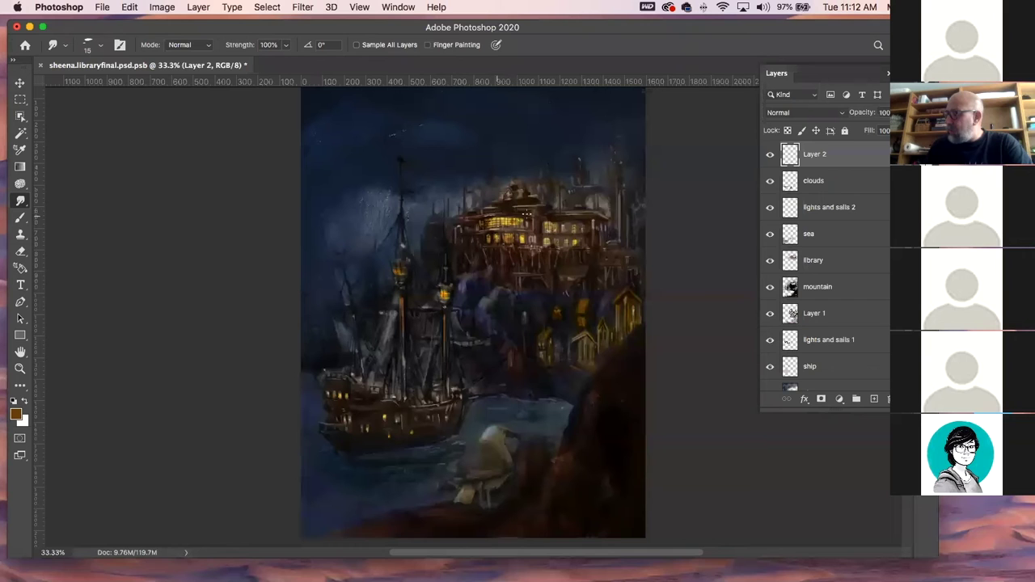
- Close the previous painting without saving the paintover and return to Home for the next file
left_click(41, 67)
left_click(466, 213)
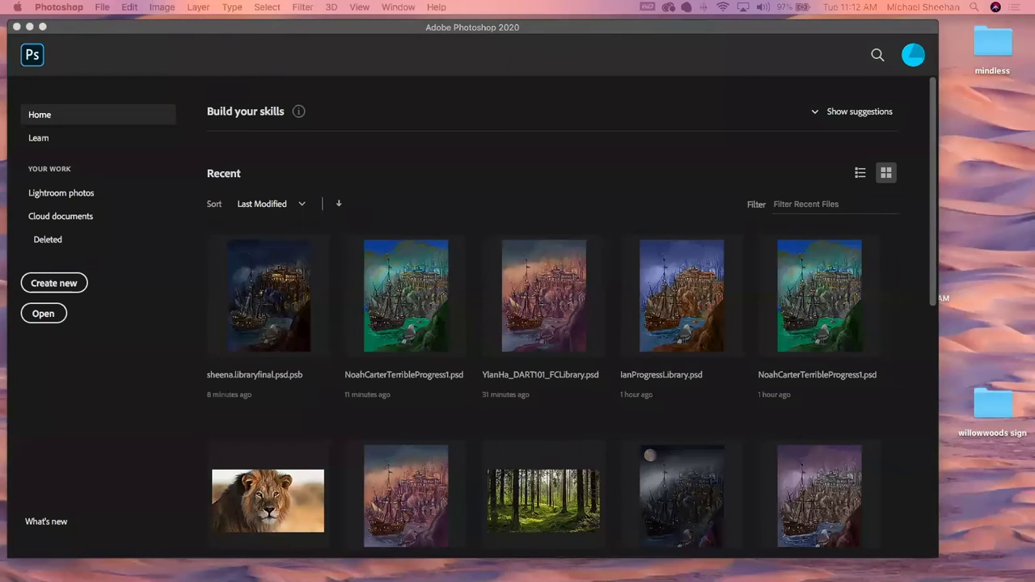
key("Escape")
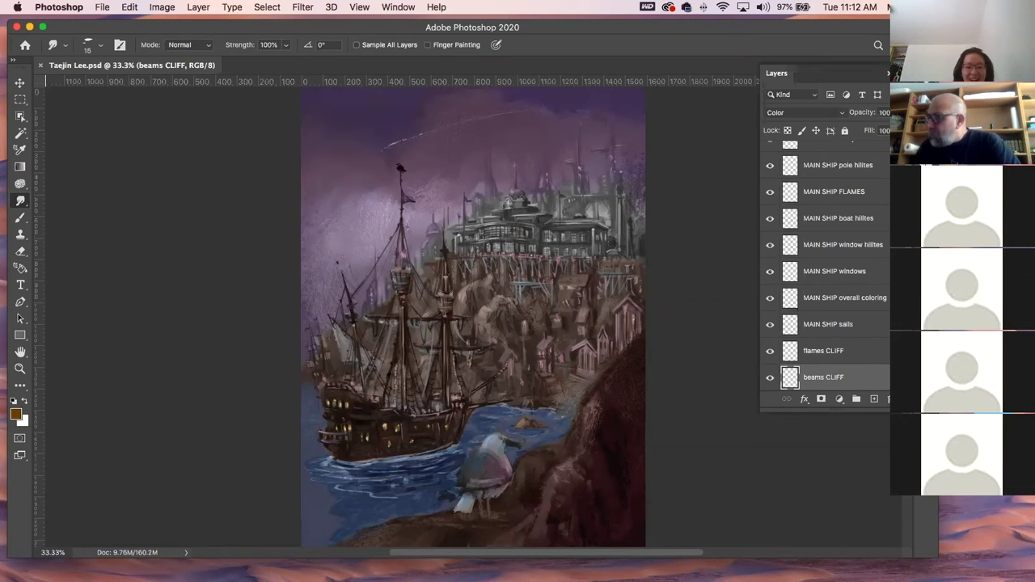
mouse_move(511, 578)
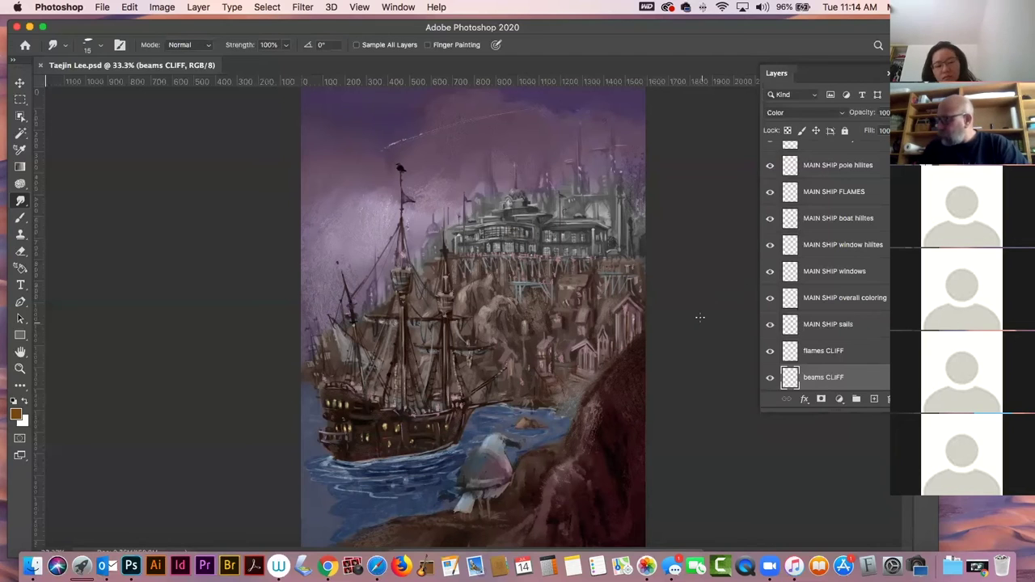
- Deselect the beams CLIFF layer, select MAIN SHIP birdy, and add Layer 1 above it
left_click(21, 84)
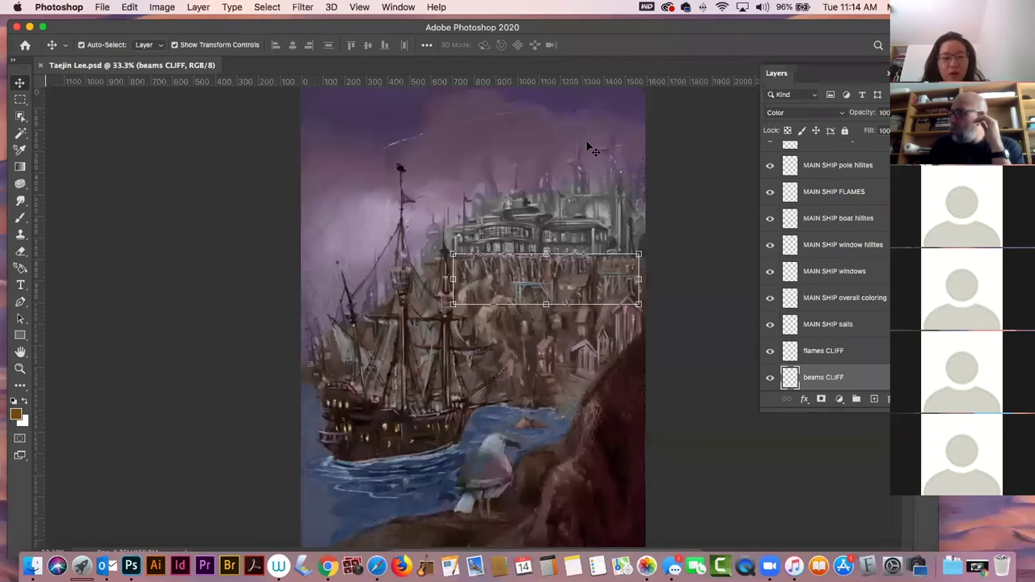
left_click(213, 185)
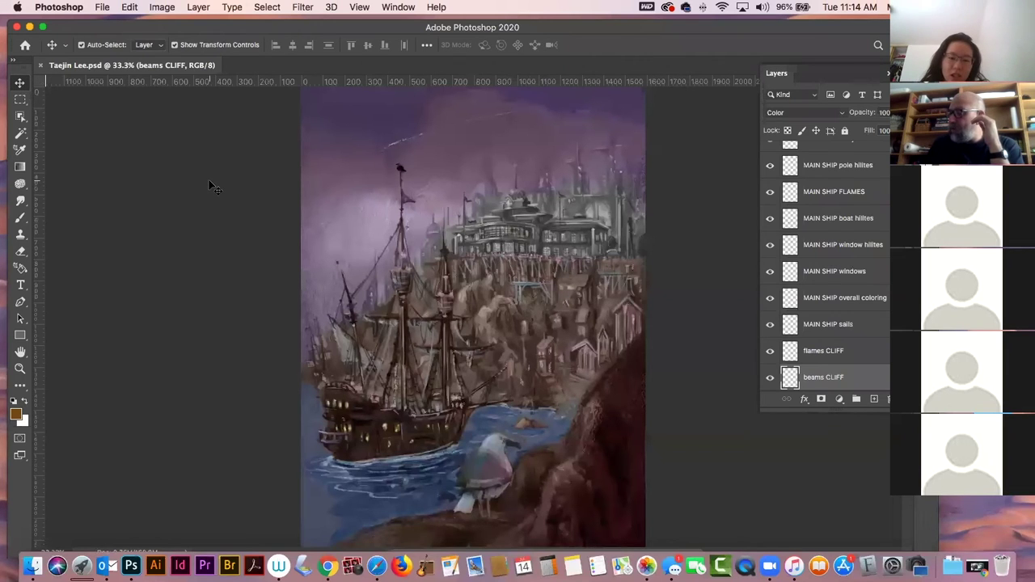
scroll(874, 243, "up", 1)
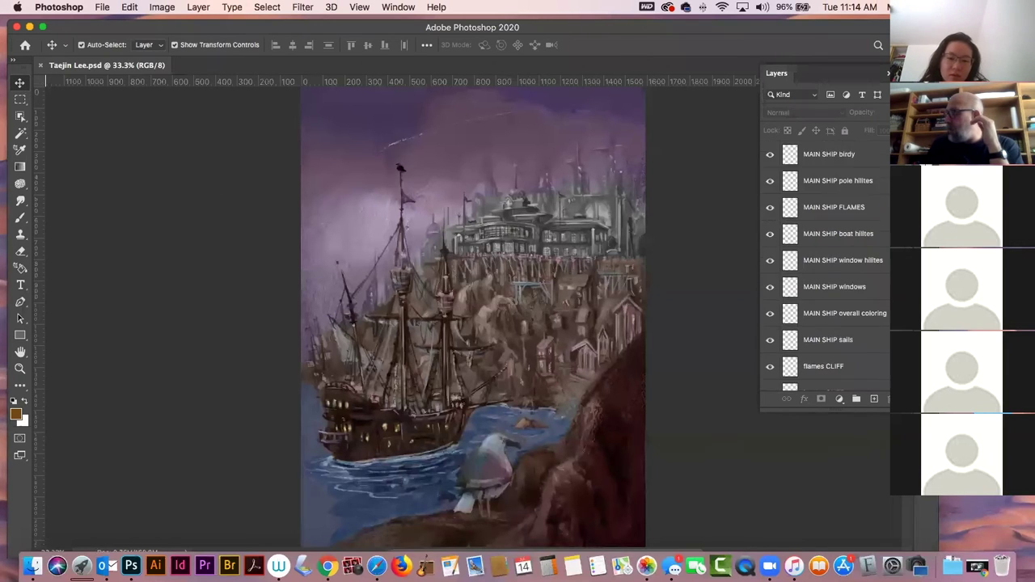
left_click(878, 157)
left_click(876, 400)
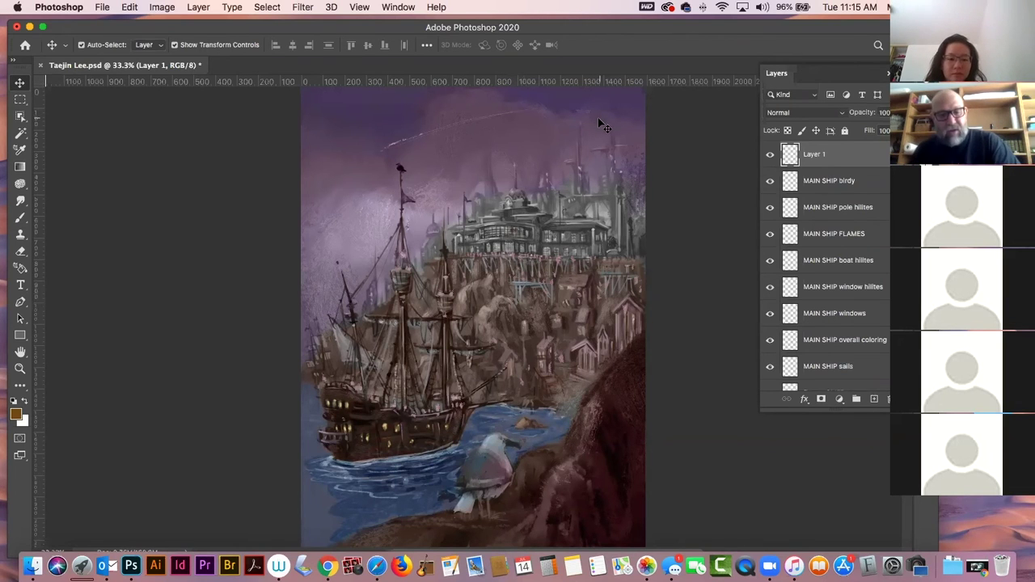
- With the Brush tool active, set Layer 1's blend mode to Color
key("b")
left_click(809, 114)
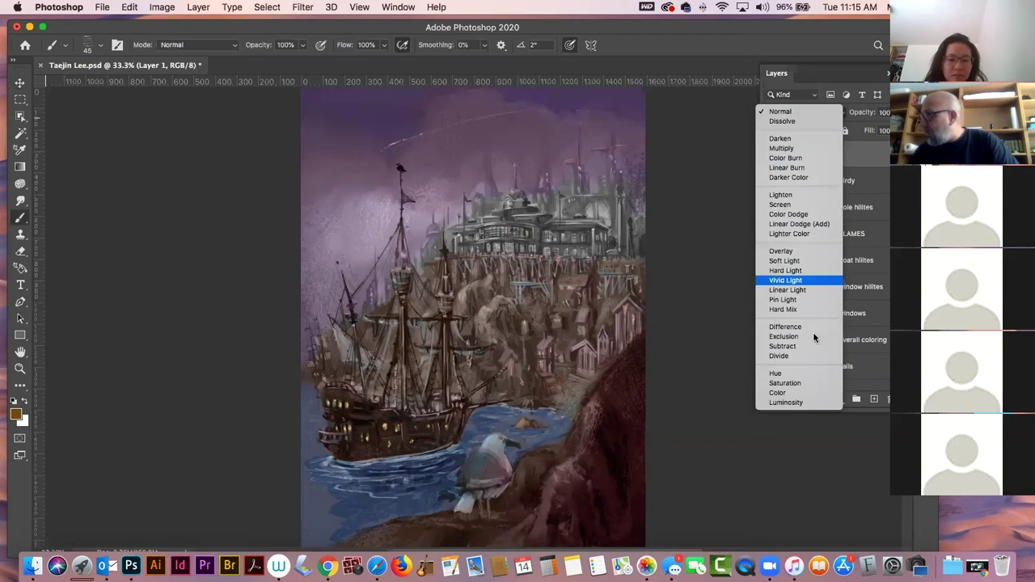
left_click(778, 393)
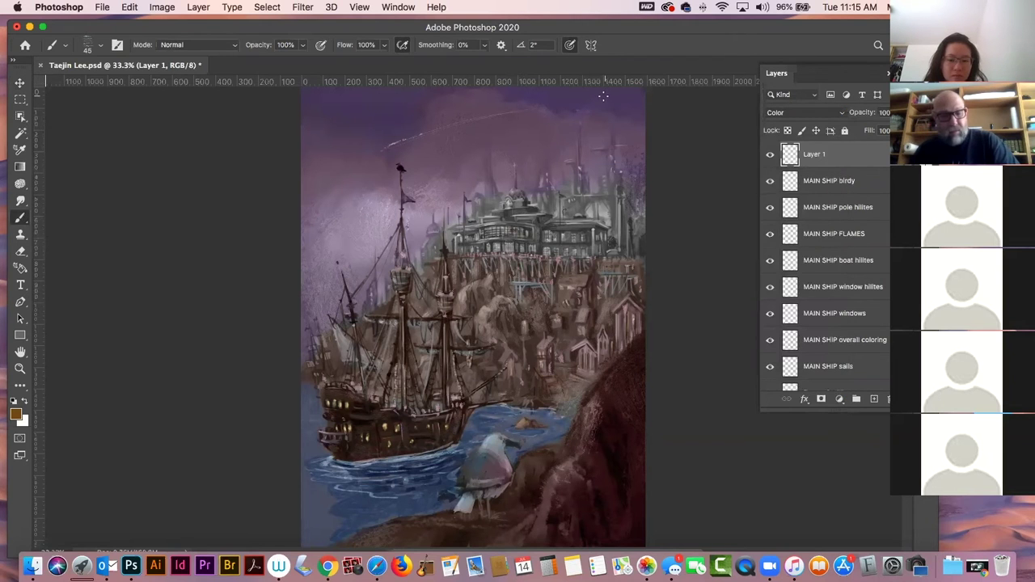
- Pick a muted purple, enlarge the brush to 175, and wash it over the cliffside town
left_click(518, 291, "alt")
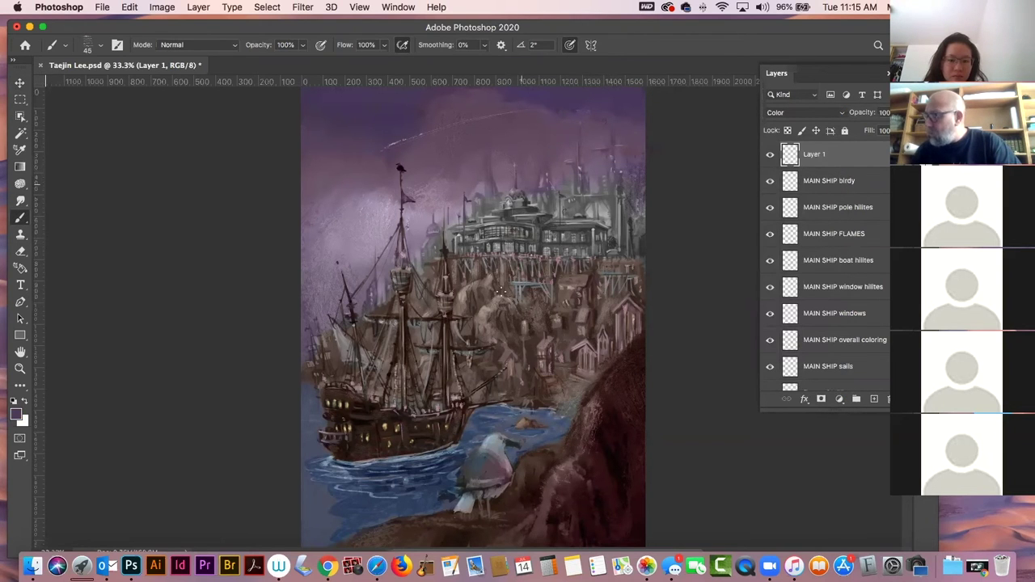
key("bracketright")
key("bracketright")
key("bracketright")
key("bracketright")
key("bracketright")
key("bracketright")
key("bracketright")
key("bracketright")
key("bracketright")
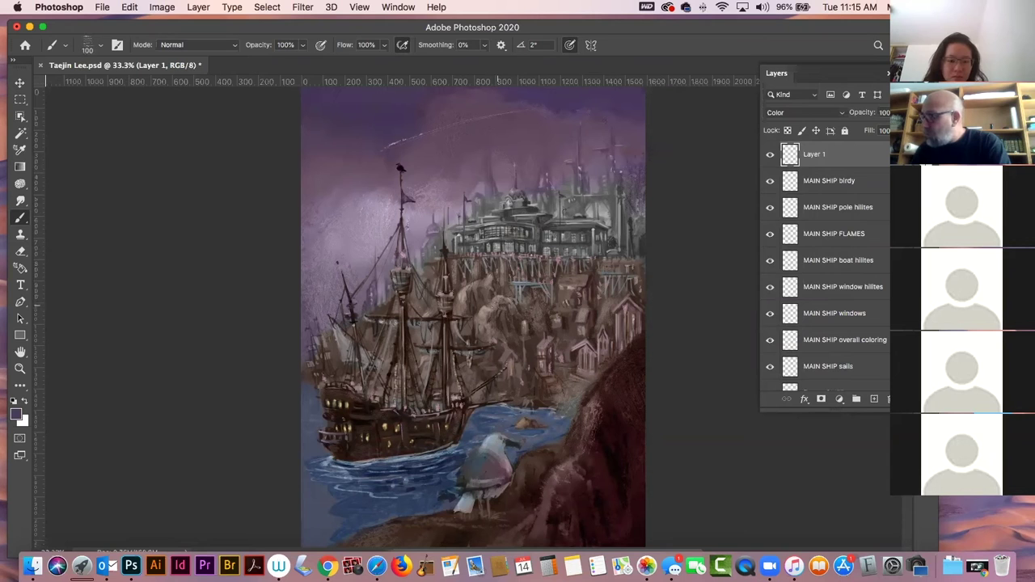
left_click_drag(494, 319, 492, 294)
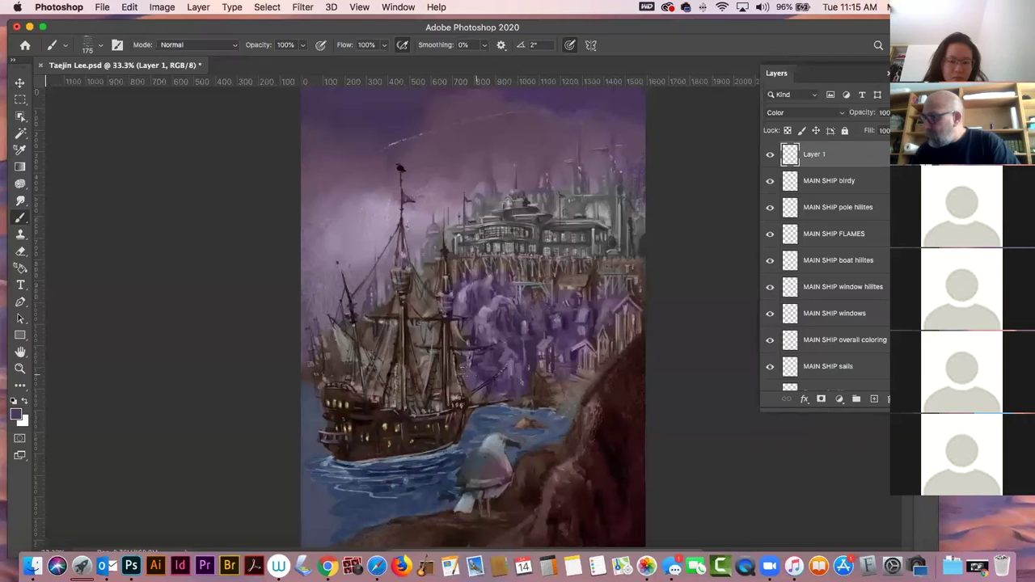
left_click_drag(423, 300, 439, 299)
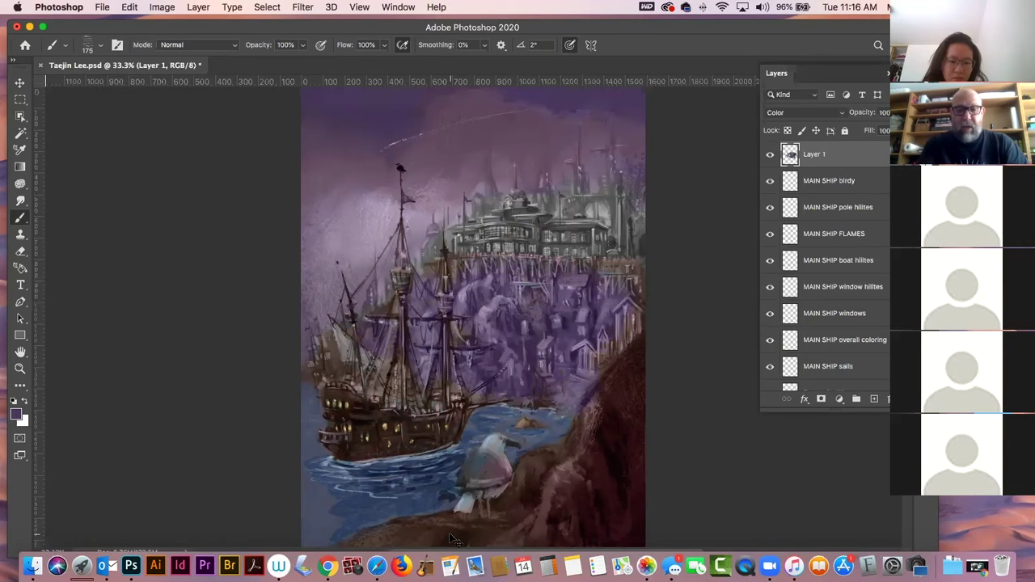
- Mute Layer 1's purple wash with Hue/Saturation: hue +9, saturation -54
key("super+u")
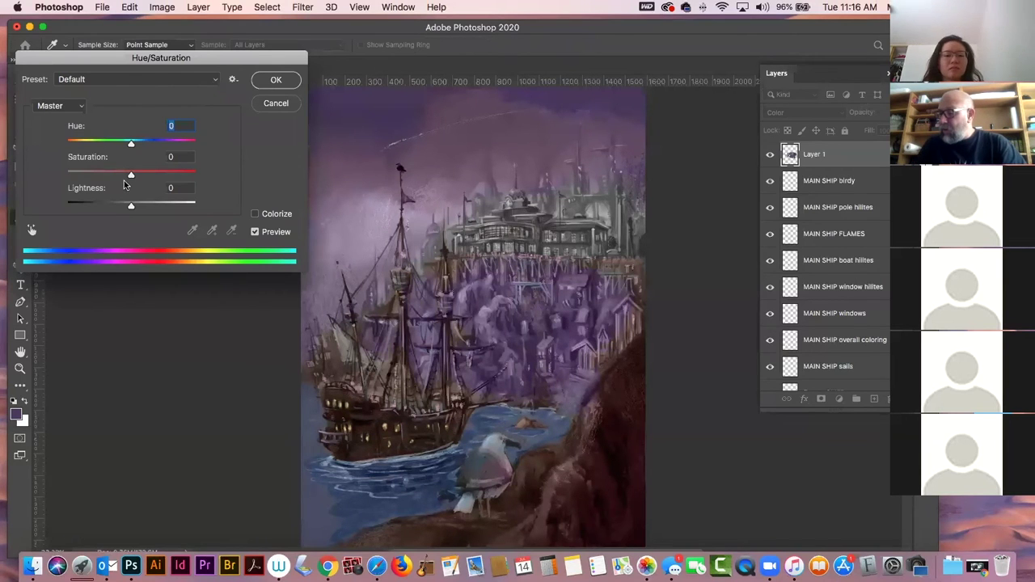
mouse_move(131, 176)
left_mouse_down()
mouse_move(97, 176)
mouse_move(106, 175)
left_mouse_up()
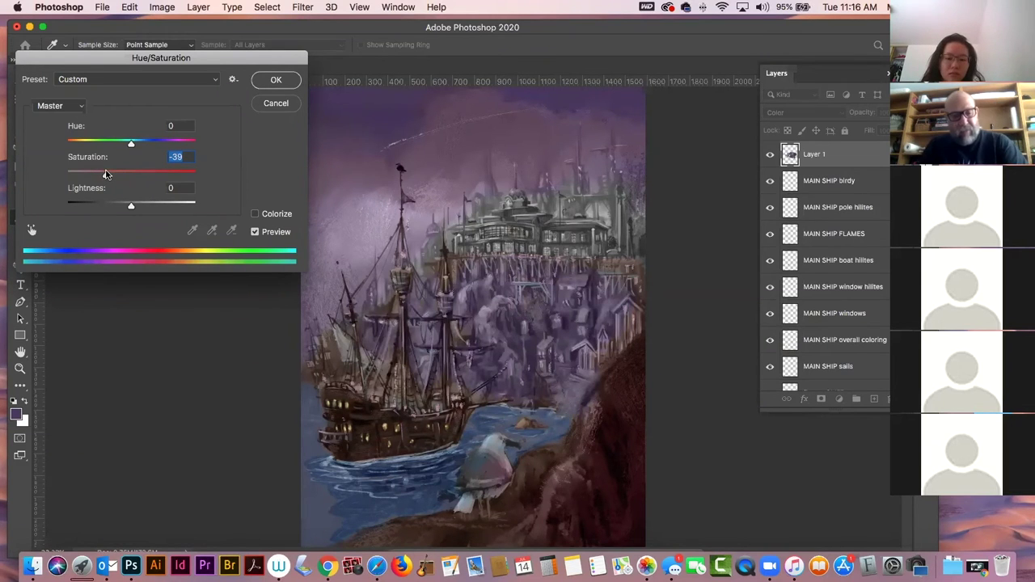
type("0")
mouse_move(131, 143)
left_mouse_down()
mouse_move(86, 144)
mouse_move(134, 152)
left_mouse_up()
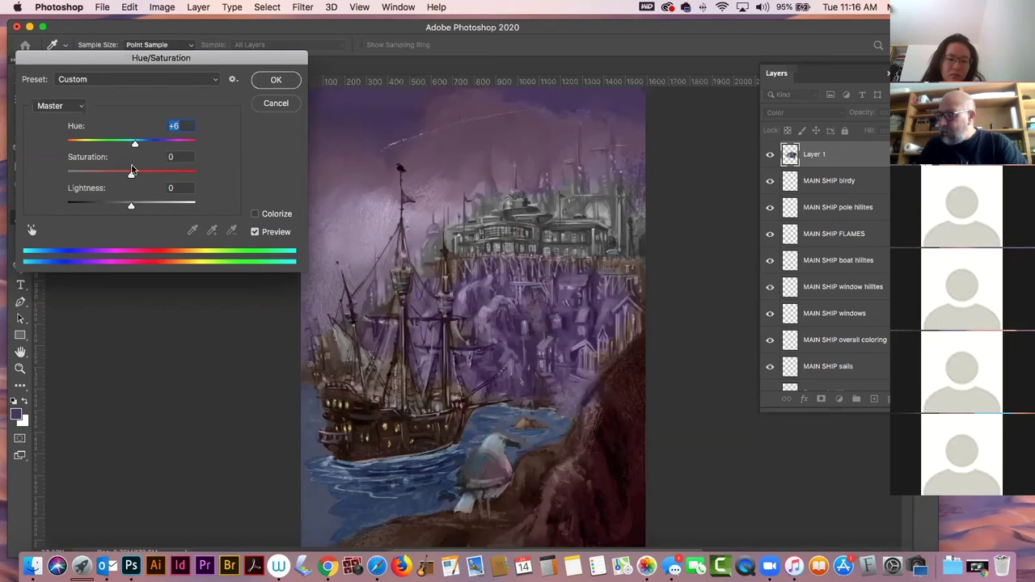
mouse_move(134, 143)
left_mouse_down()
mouse_move(104, 173)
mouse_move(118, 174)
mouse_move(95, 167)
mouse_move(106, 171)
left_mouse_up()
left_click(268, 79)
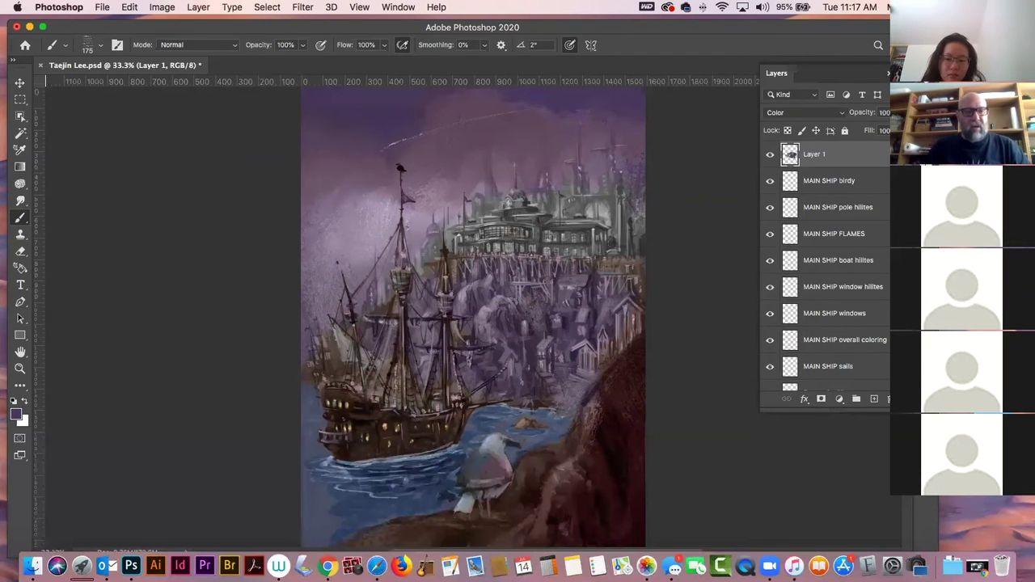
- Hide the Layers panel to clear the view of the galleon painting
key("F7")
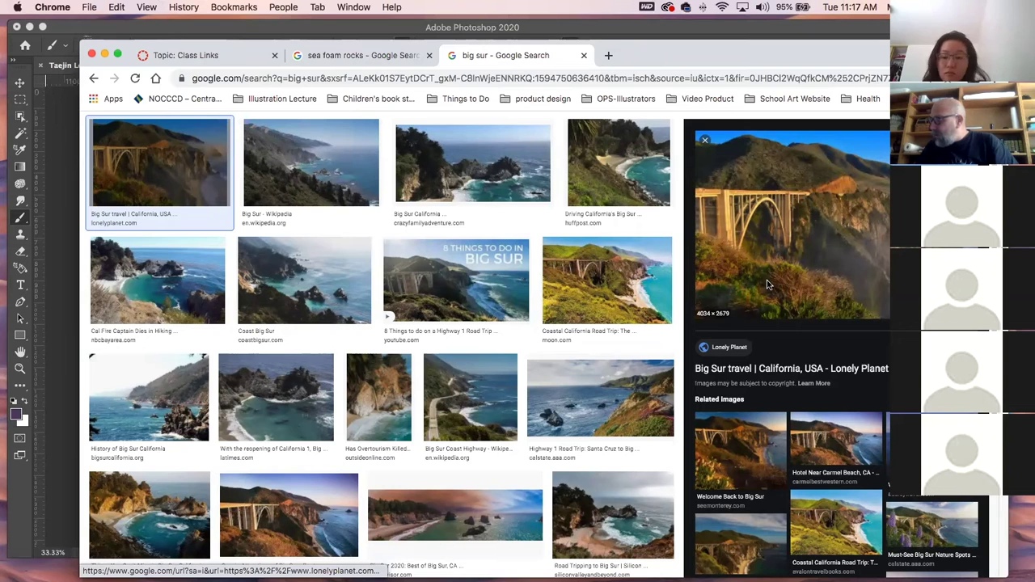
- Preview the Coastal California Road Trip, Coast Big Sur, NBC Bay Area cove and Big Sur 2020 panorama photos
left_click(621, 302)
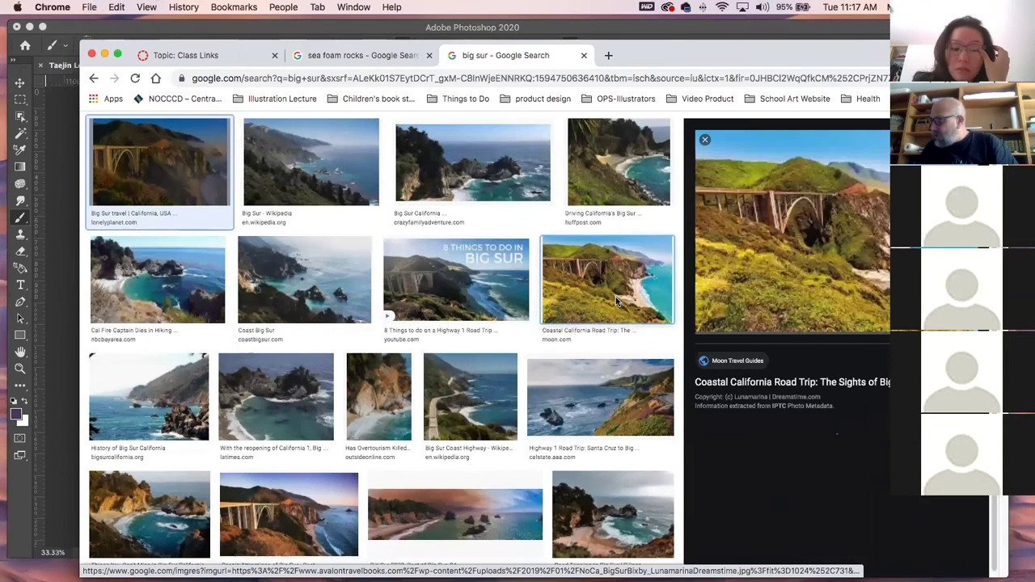
left_click(320, 299)
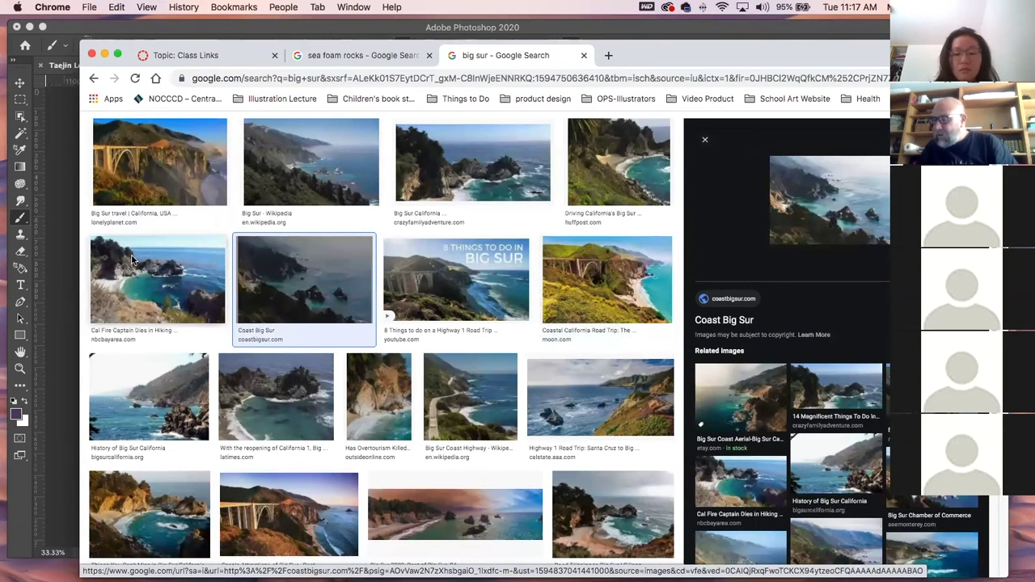
left_click(171, 284)
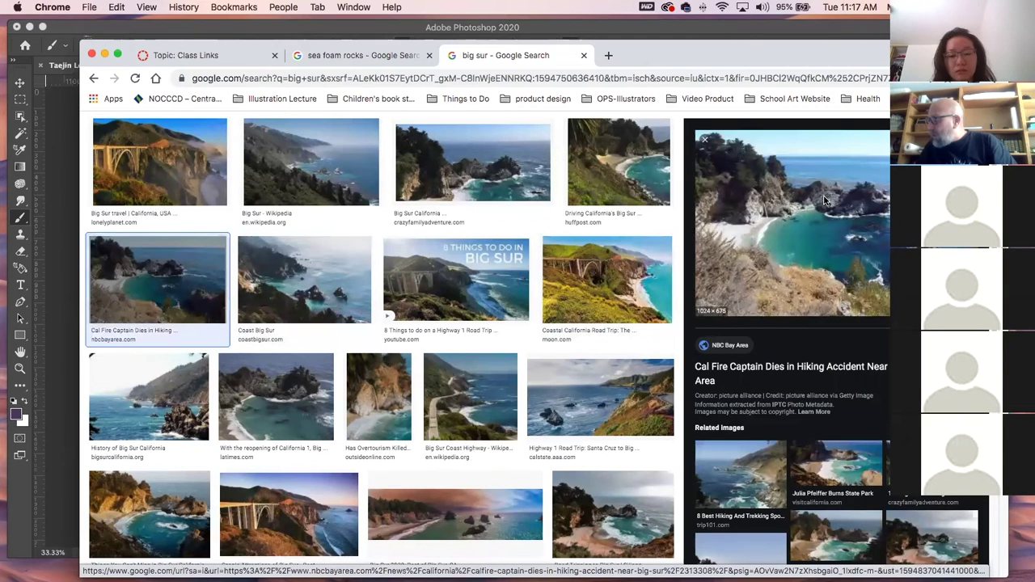
scroll(386, 457, "down", 2)
left_click(400, 433)
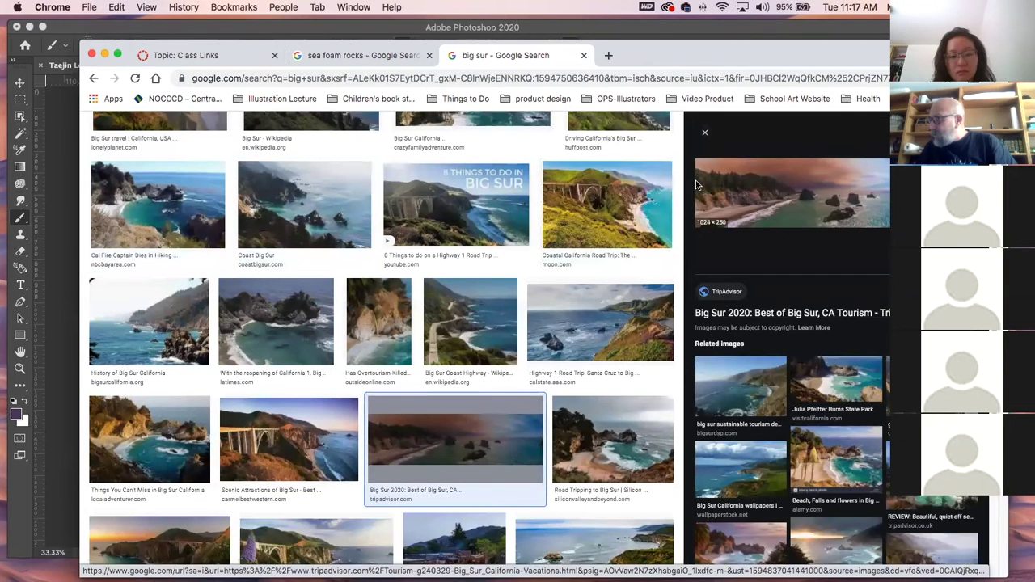
- Browse related images through McWay Falls and the AAA.com coastline to the Pfeiffer Beach photo
scroll(435, 401, "down", 2)
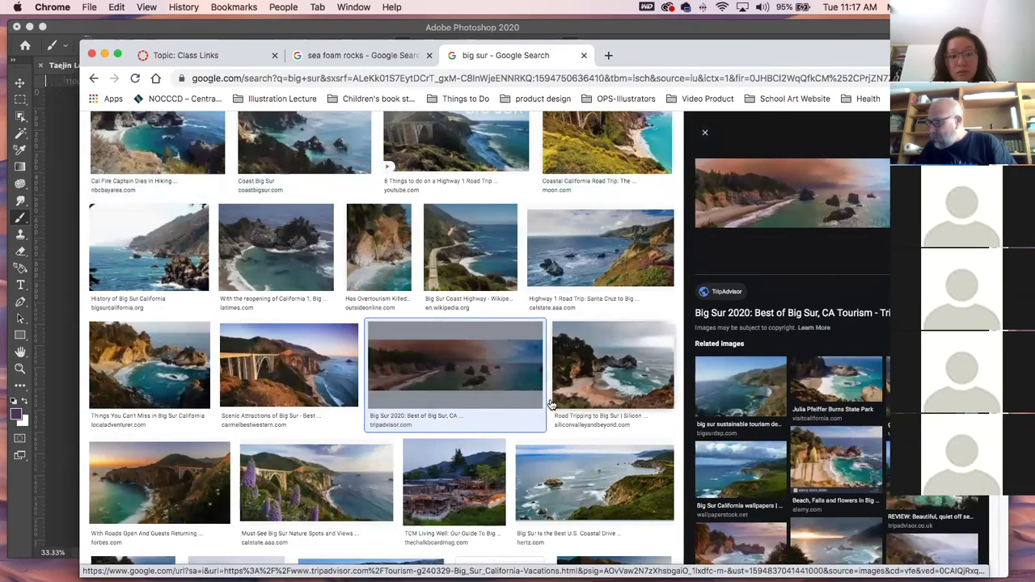
scroll(434, 401, "down", 2)
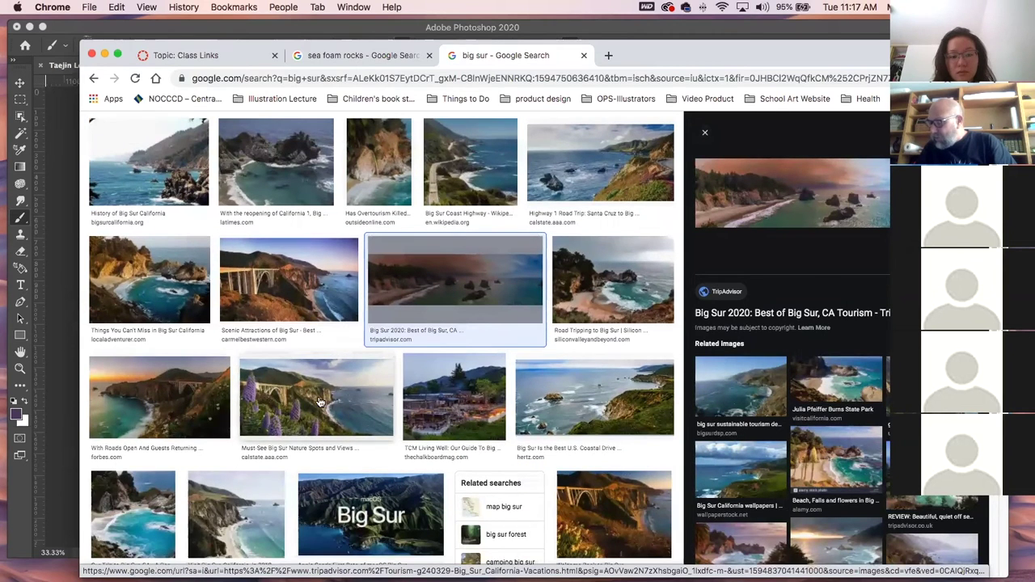
scroll(404, 416, "down", 3)
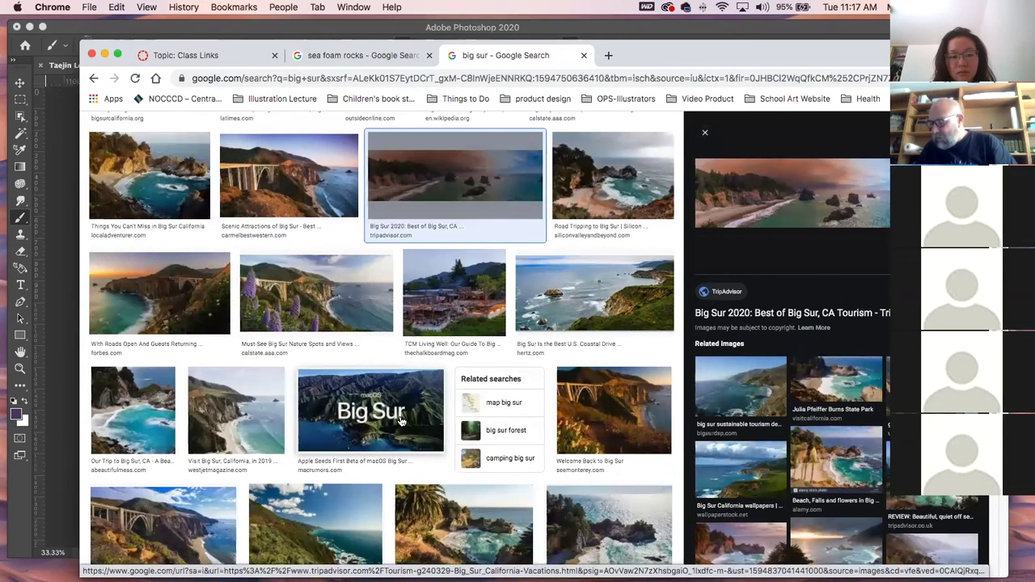
scroll(804, 453, "down", 3)
left_click(746, 405)
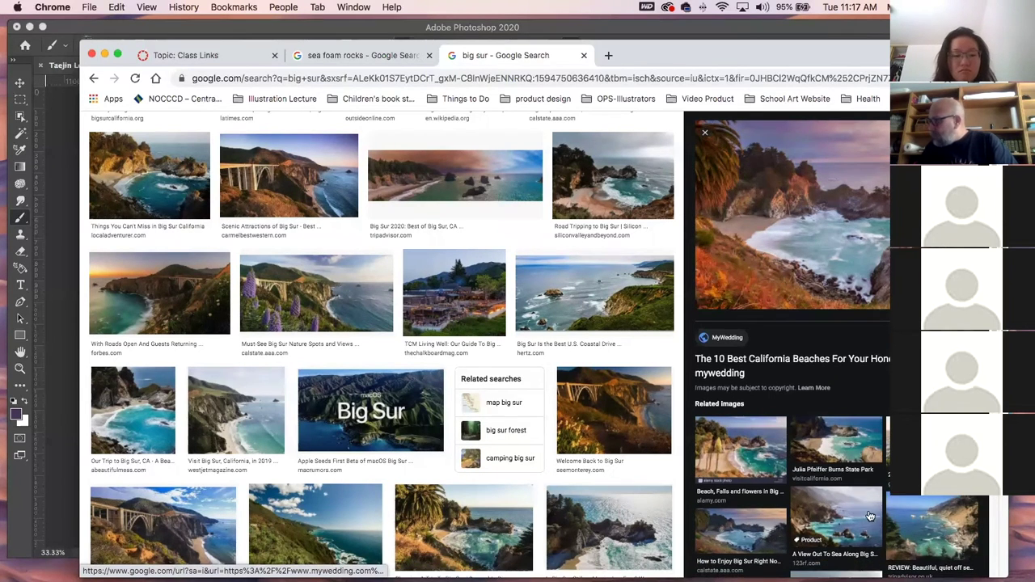
scroll(873, 485, "down", 3)
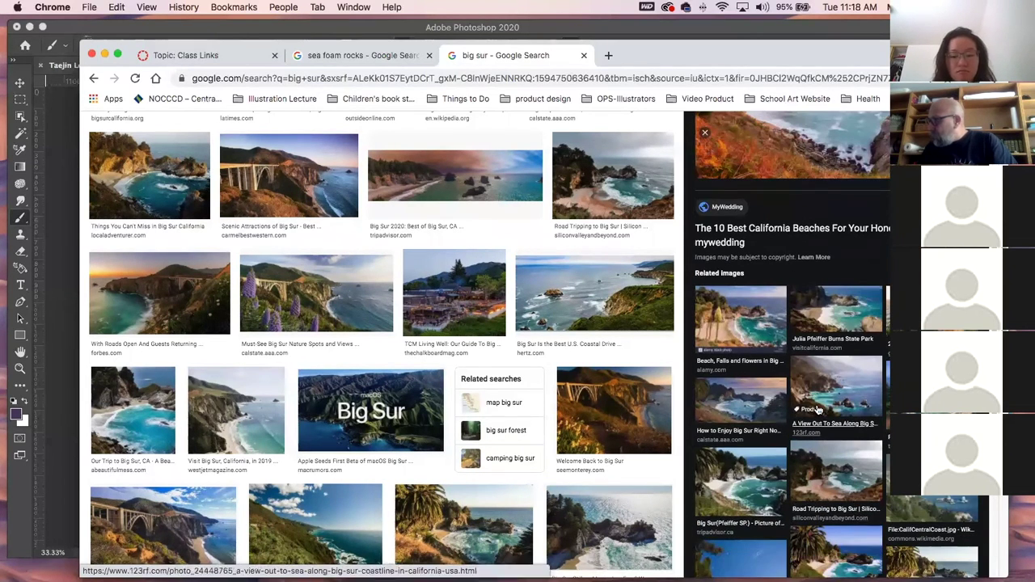
left_click(756, 414)
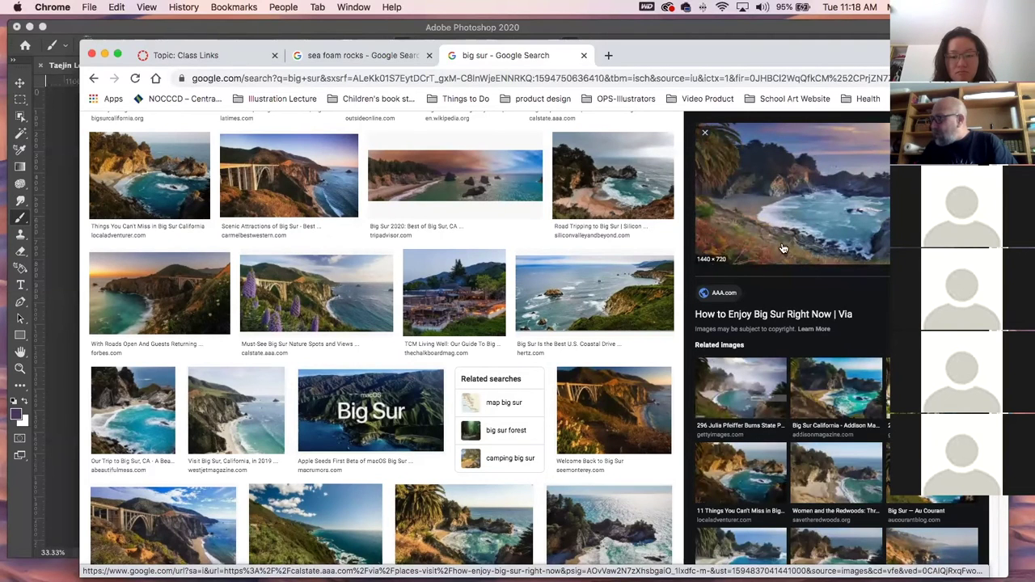
scroll(818, 388, "down", 2)
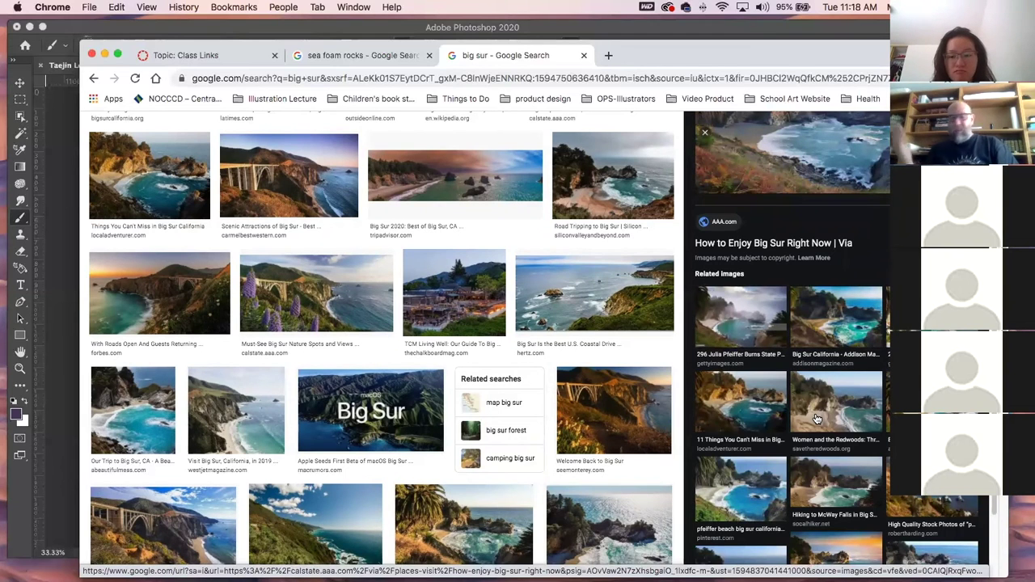
scroll(817, 418, "down", 2)
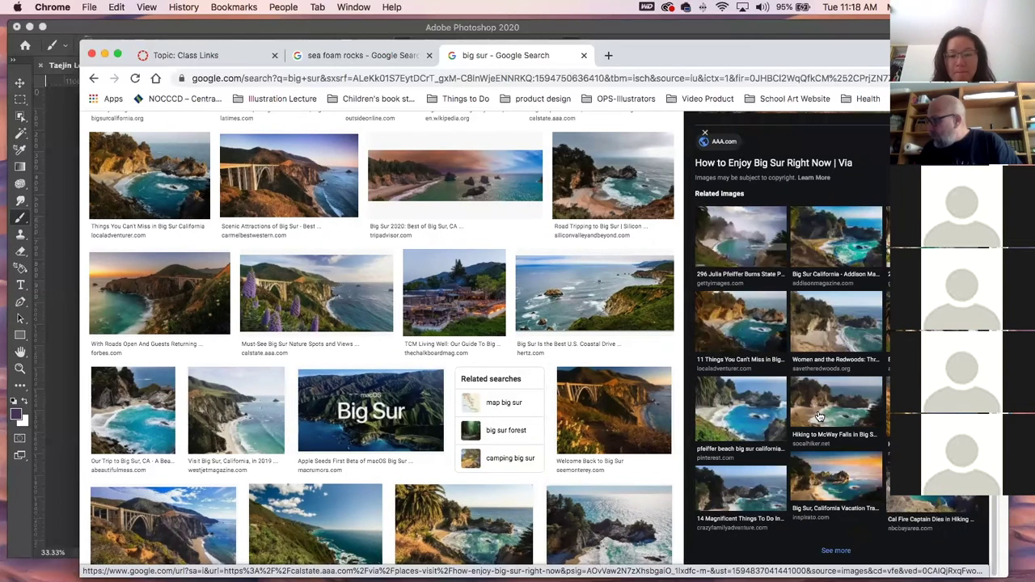
left_click(747, 421)
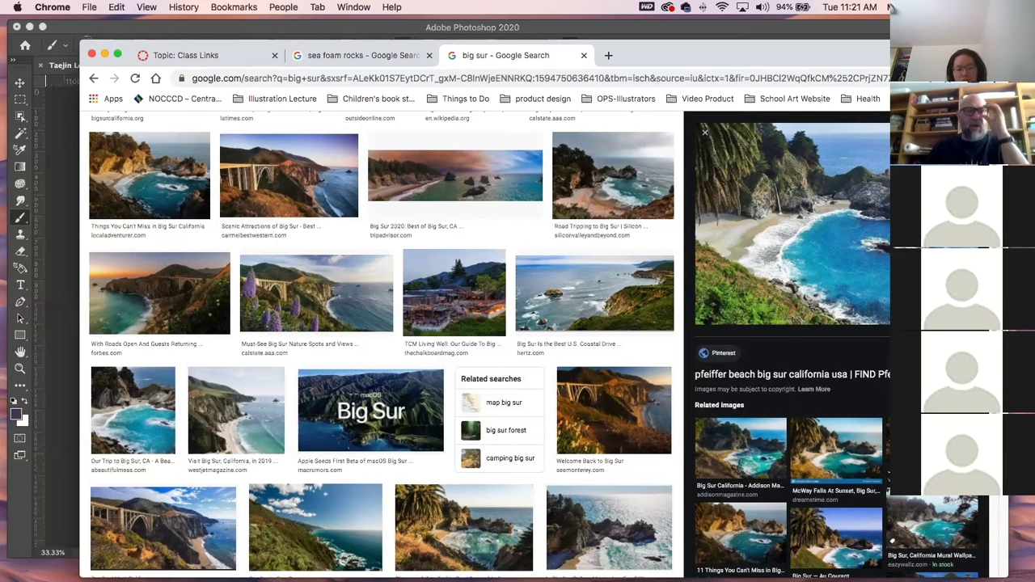
- Return to the galleon painting in Photoshop with the Layers panel showing again
left_click_drag(849, 60, 0, 58)
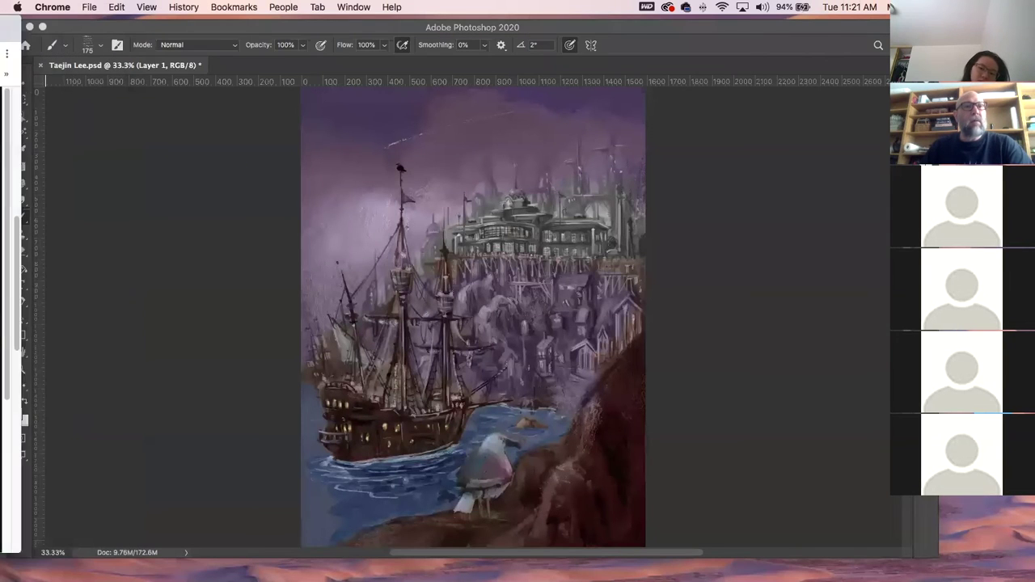
left_click(376, 173)
key("F7")
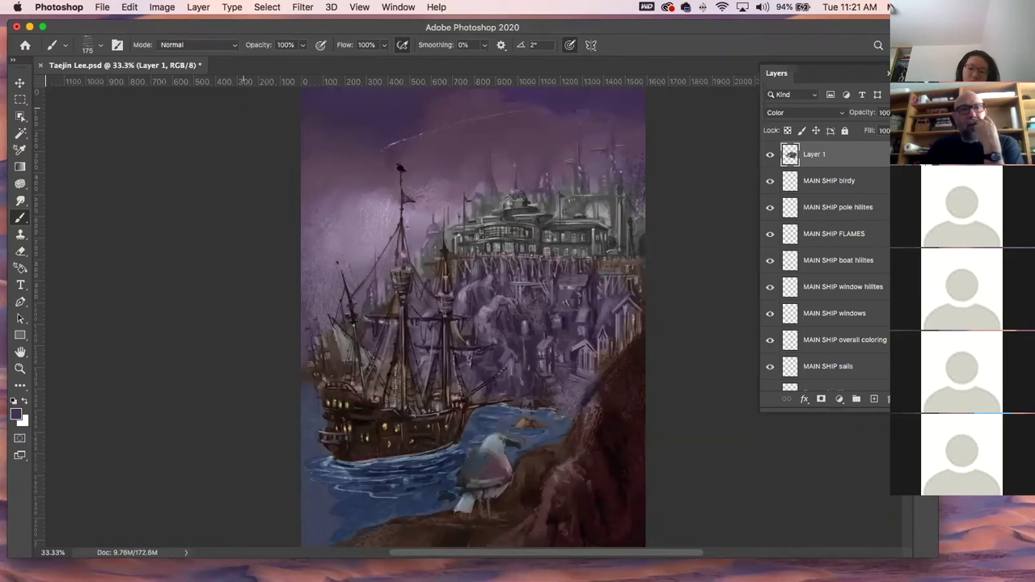
- Close the galleon painting with Don't Save, discarding the paintover changes
left_click(40, 65)
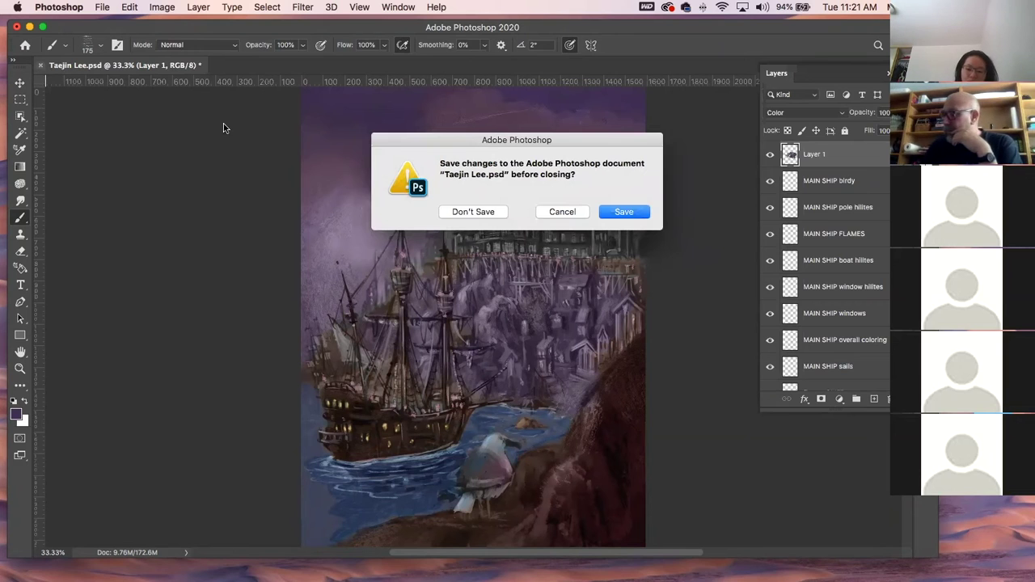
left_click(465, 211)
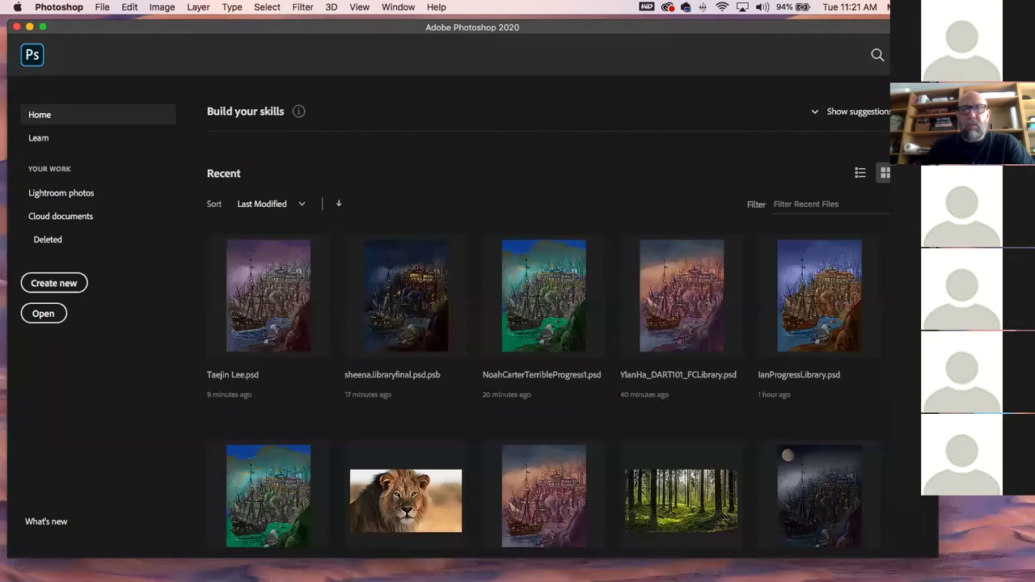
key("Escape")
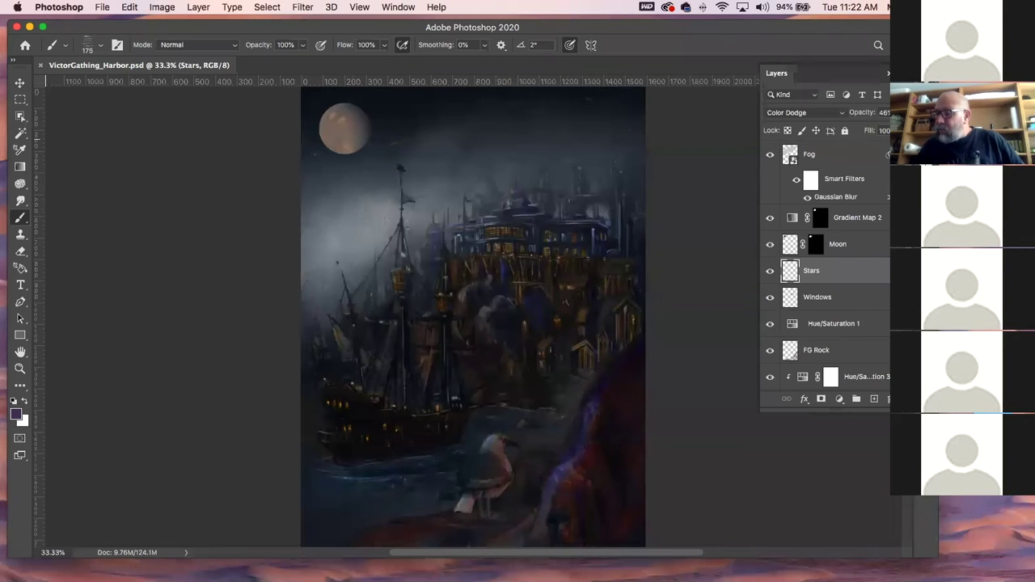
- Compare the harbour painting with Gradient Map 2, the moon and Curves 1 toggled off and on
left_click(19, 82)
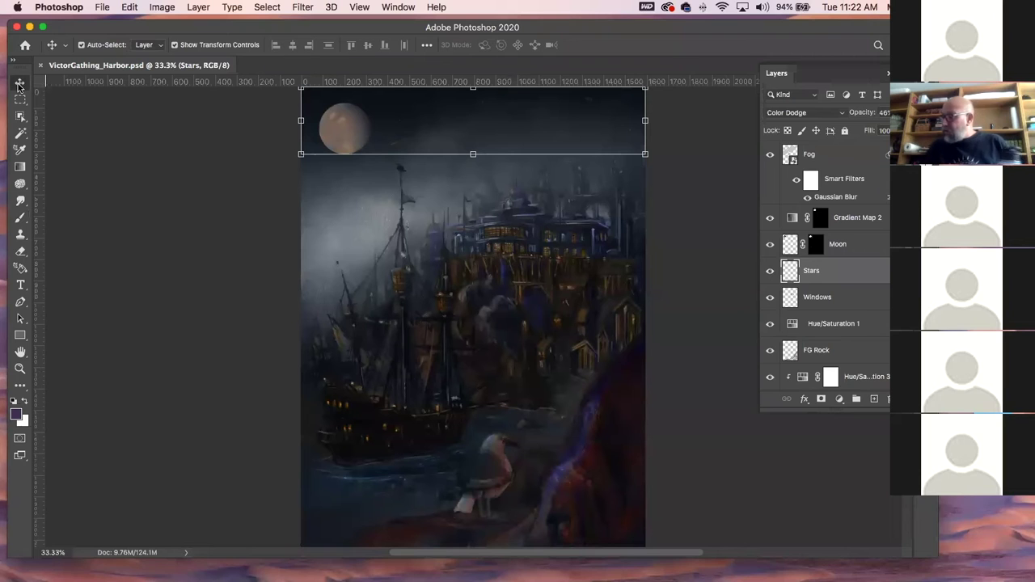
left_click(375, 301)
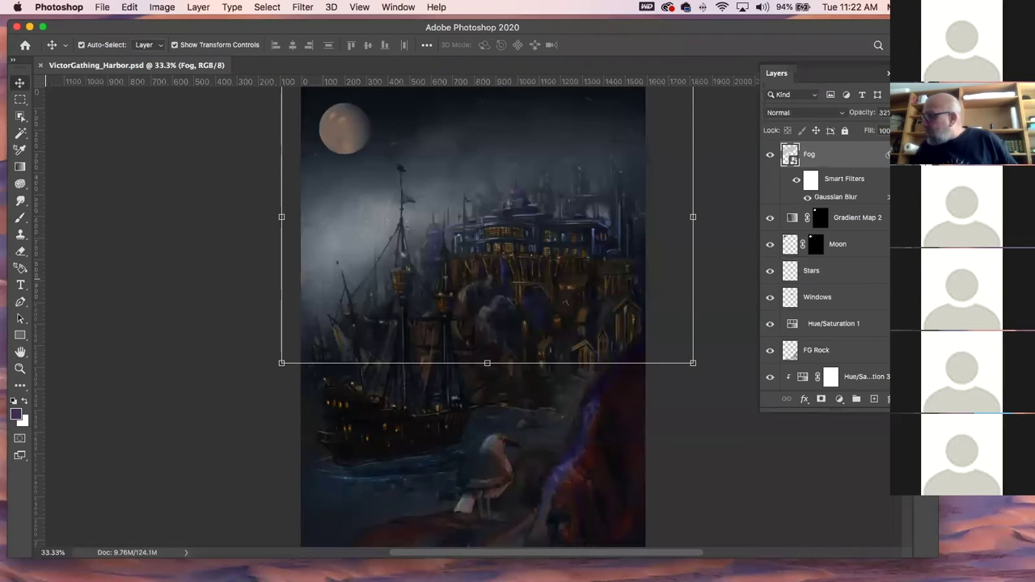
left_click(862, 218)
left_click(769, 217)
left_click(770, 217)
left_click(558, 338)
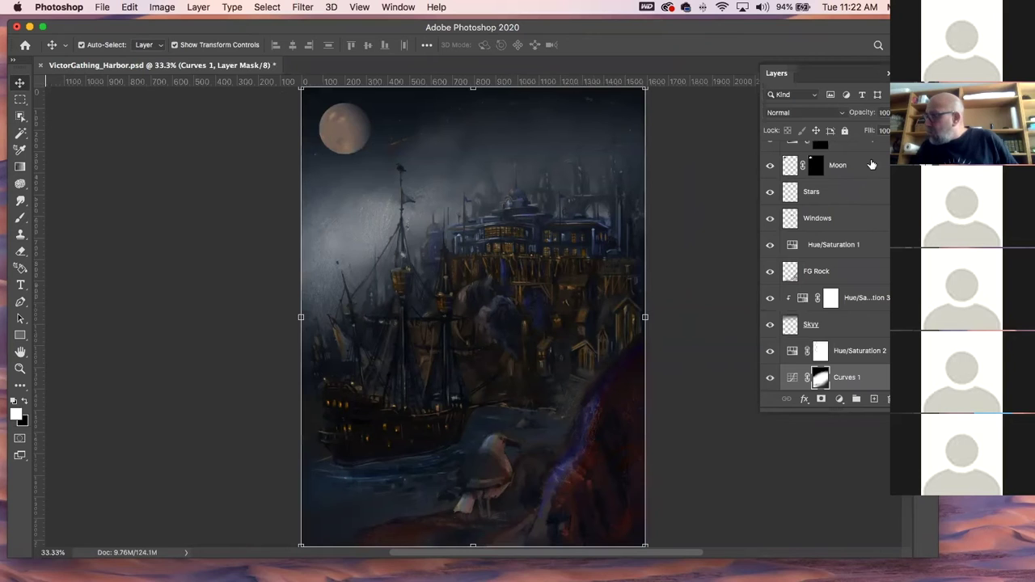
left_click(770, 164)
left_click(770, 165)
left_click(770, 378)
left_click(770, 378)
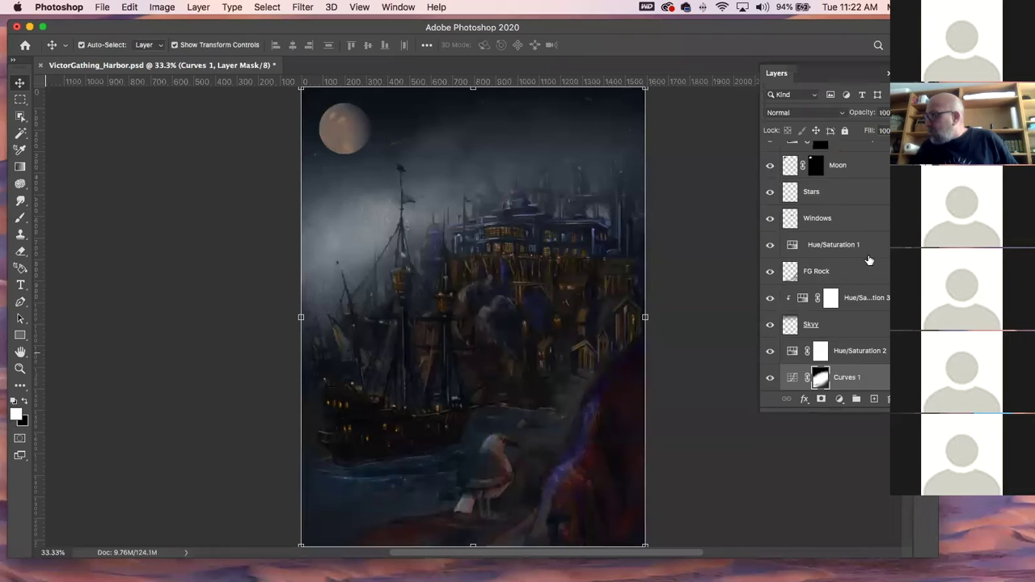
- Lower the Curves 1 layer's opacity to lighten the painting, then deselect it
left_click(887, 112)
left_click_drag(889, 130, 879, 130)
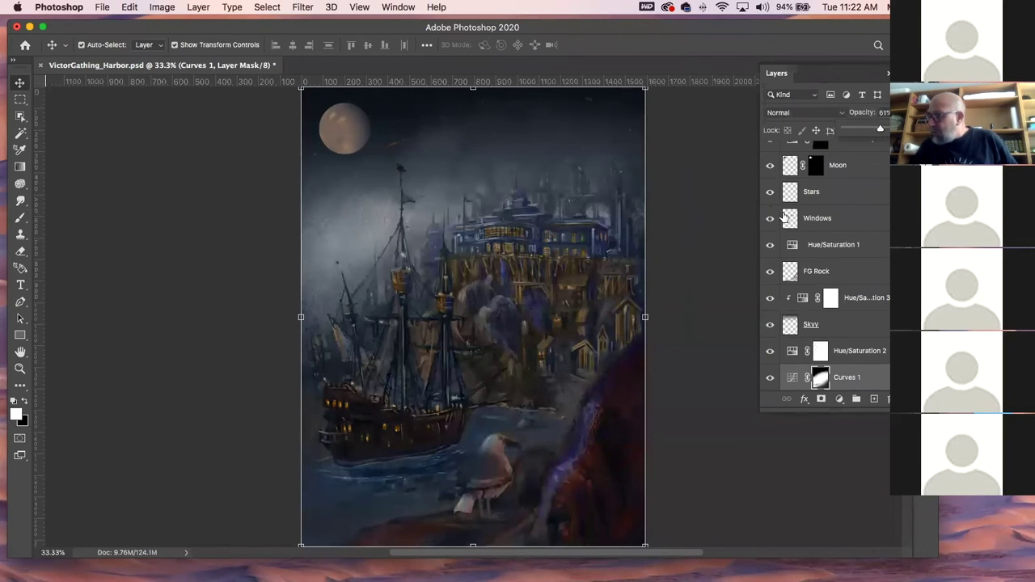
left_click(700, 191)
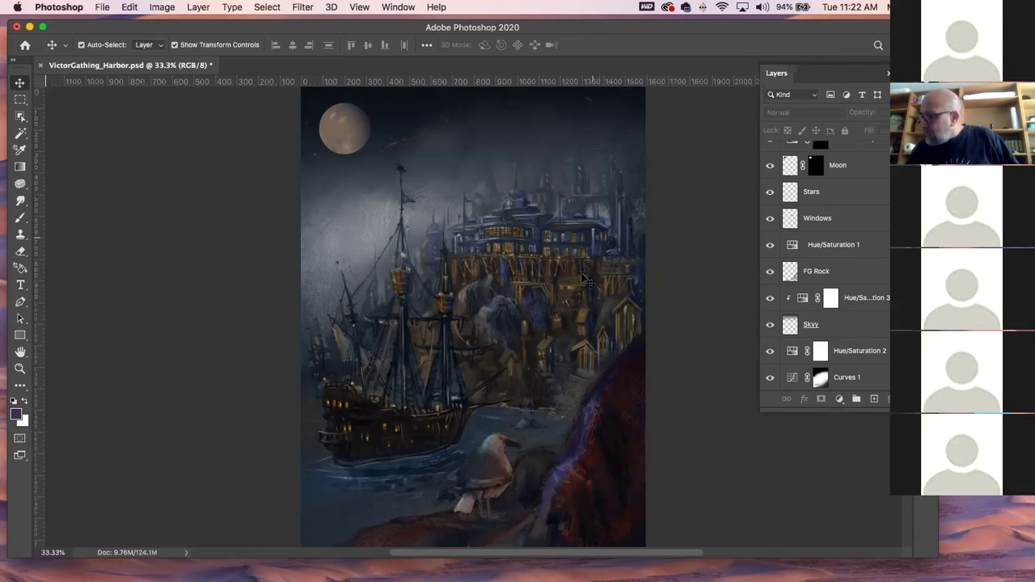
- With the Brush tool active, add a new empty Layer 5 above Fog
key("b")
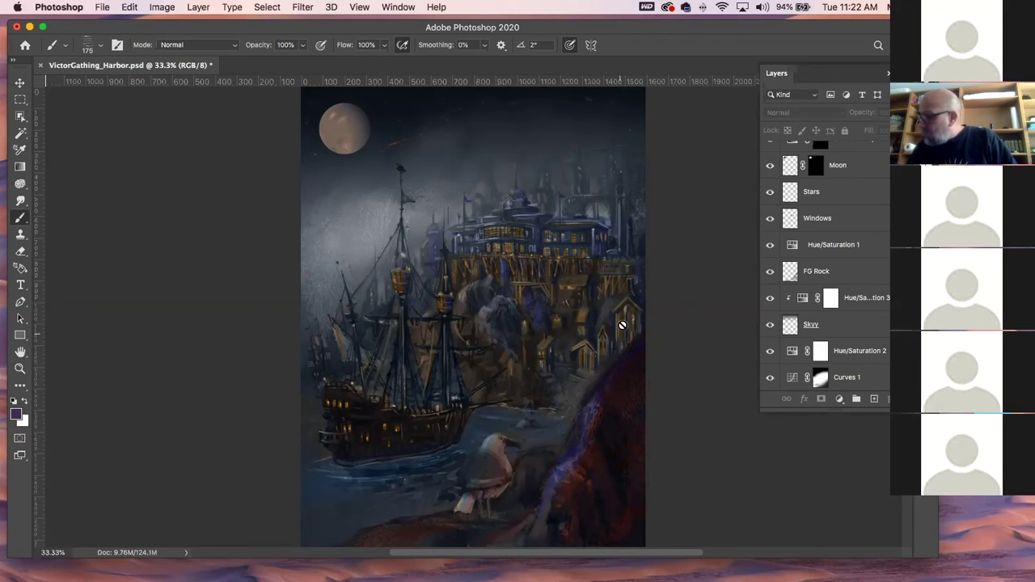
scroll(876, 183, "up", 3)
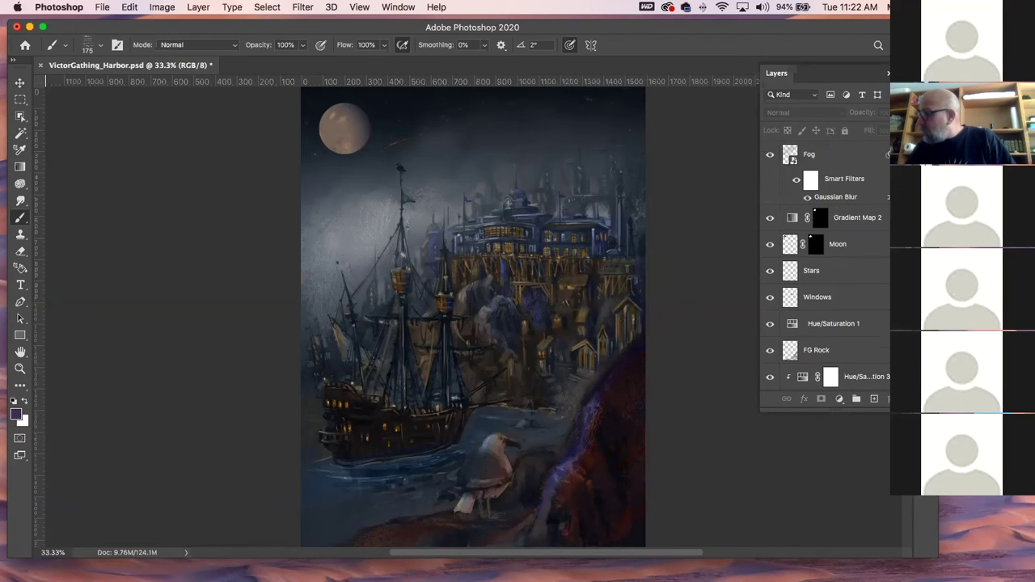
left_click(873, 157)
left_click(874, 399)
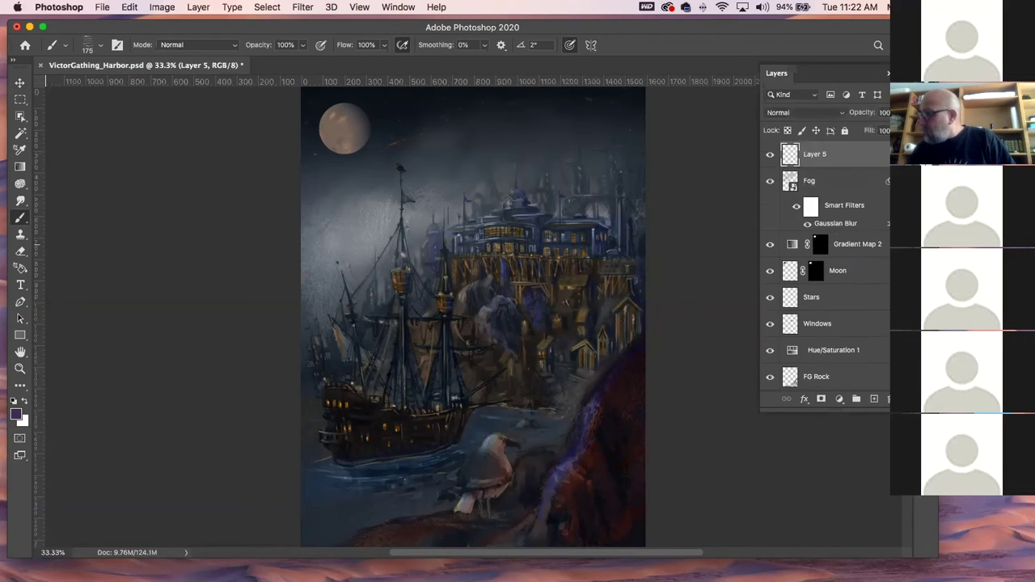
- Compare the Fog layer on and off, then sample the ship's window orange and the rock's dark purple
left_click(771, 182)
left_click(771, 182)
left_click(771, 182)
left_click(771, 182)
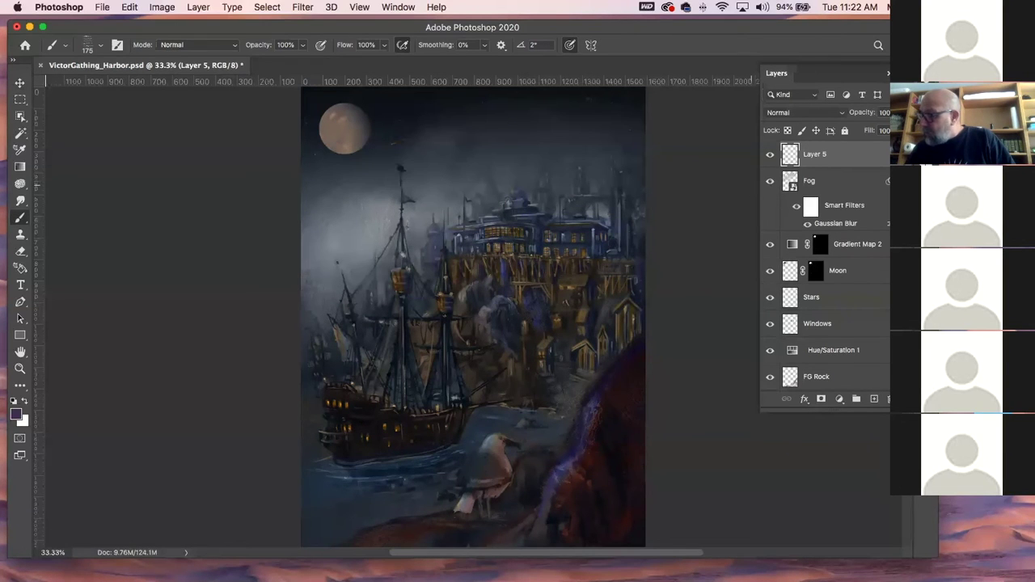
left_click(353, 392, "alt")
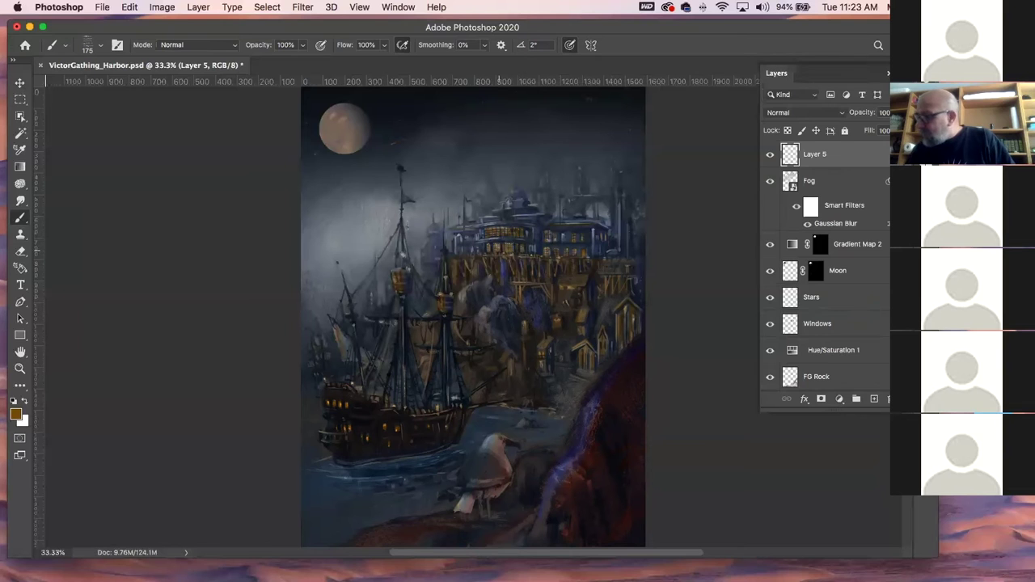
left_click(587, 424, "alt")
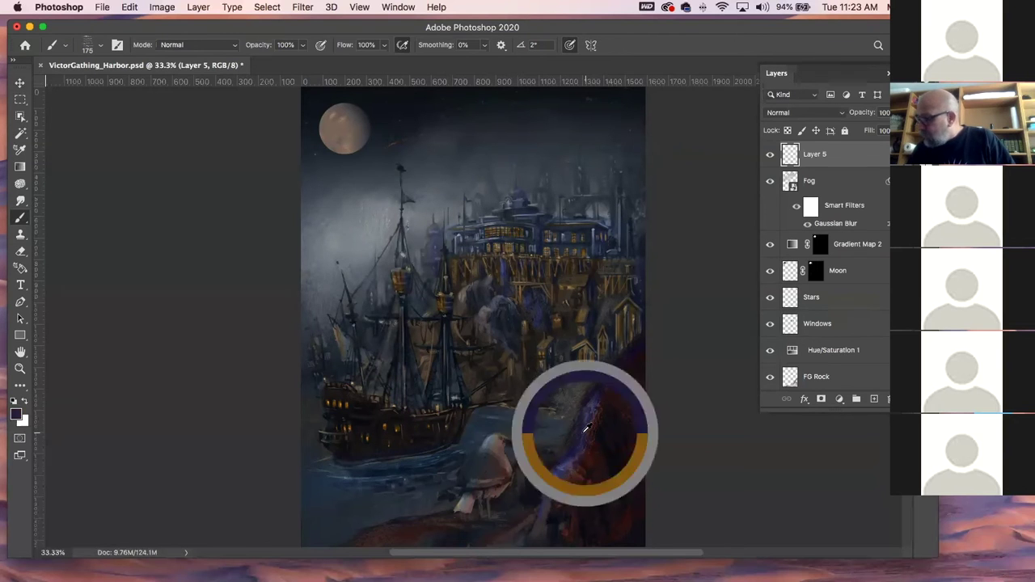
left_click(18, 413)
- Set a light purple as the foreground colour and undo the stray mark
left_click(103, 332)
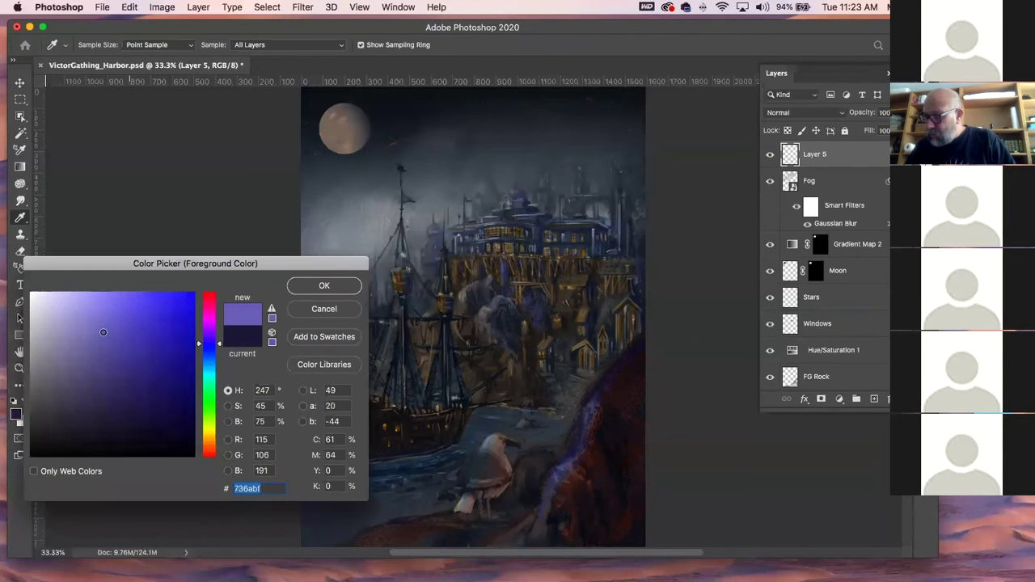
left_click(324, 286)
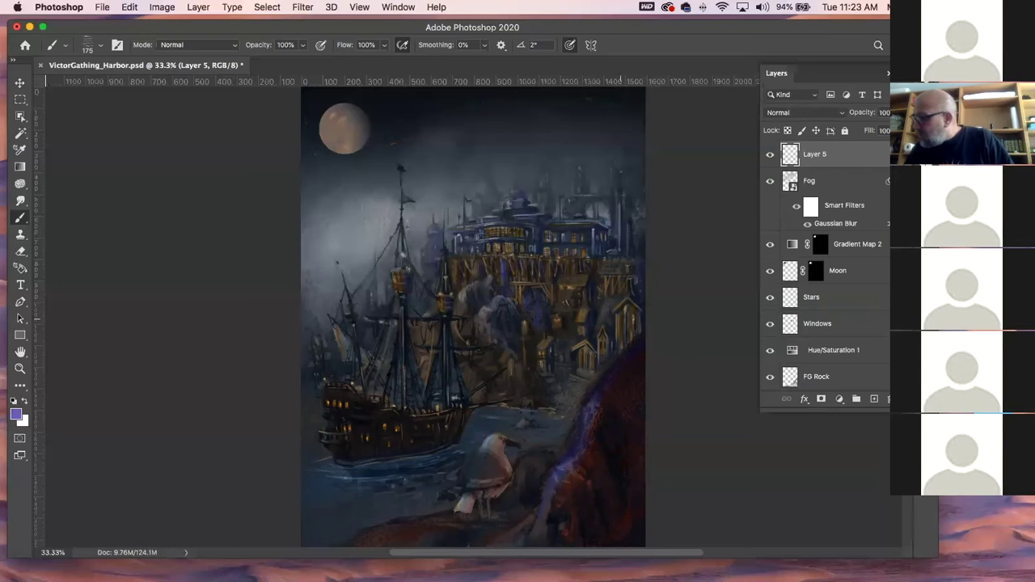
key("super+z")
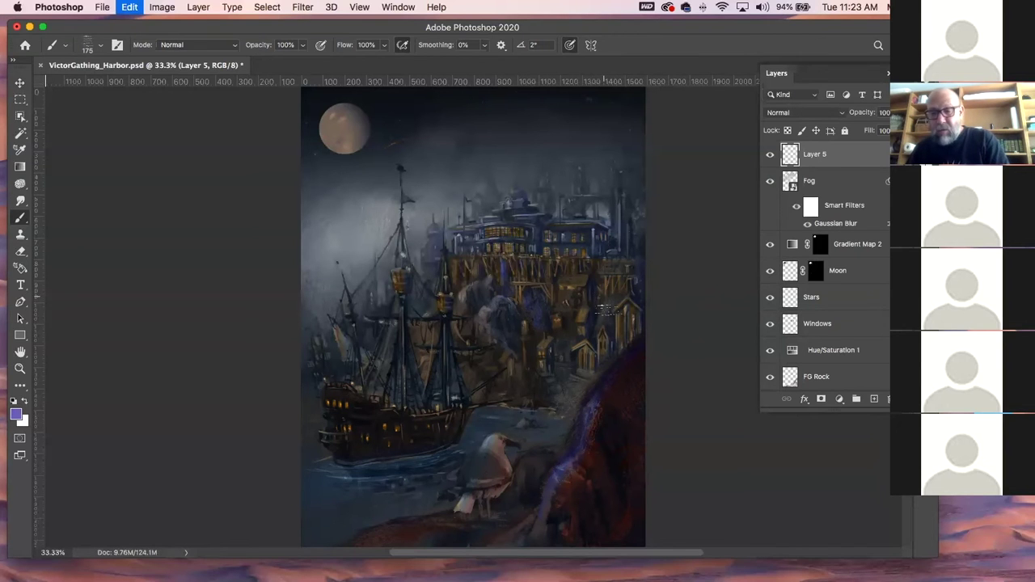
- Paint thin purple light accents on the cliffside buildings with the 15 px Pencil Sketch 2 brush
left_click(98, 45)
left_click(97, 228)
key("Return")
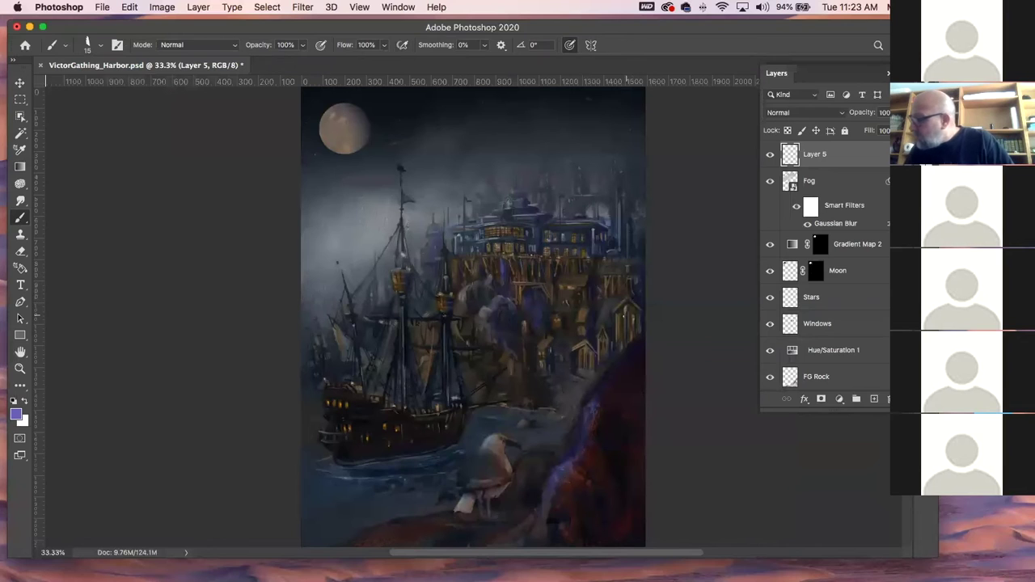
mouse_move(620, 317)
left_mouse_down()
mouse_move(619, 336)
mouse_move(630, 318)
left_mouse_up()
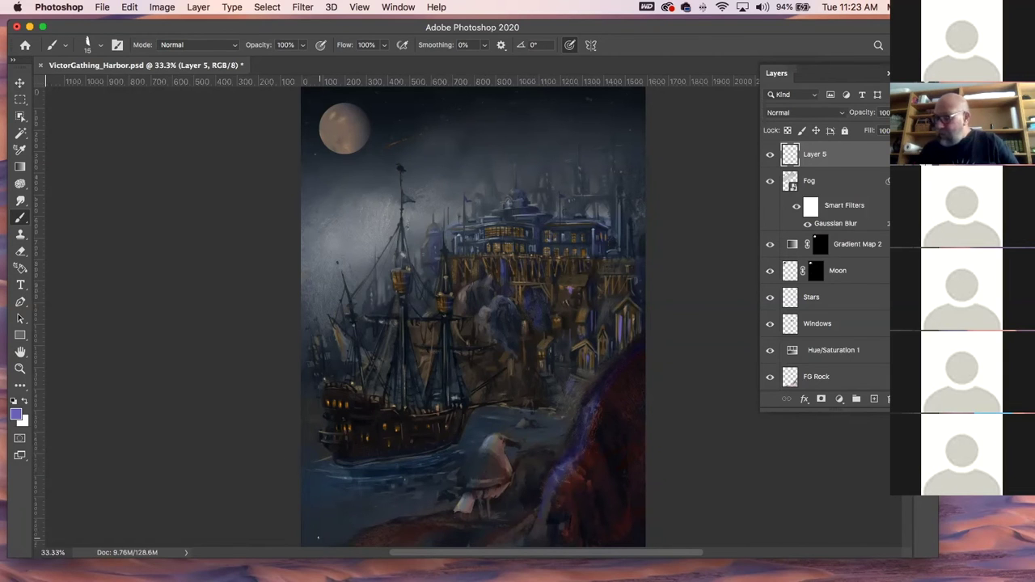
left_click(21, 413)
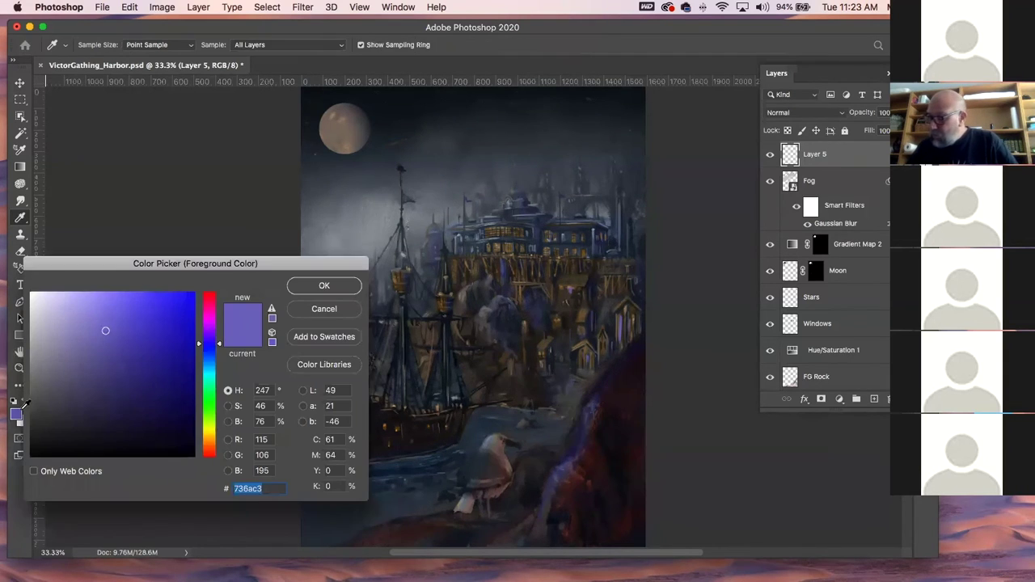
- Switch the foreground colour to a slightly paler purple in the Color Picker
left_click(111, 317)
left_click(325, 287)
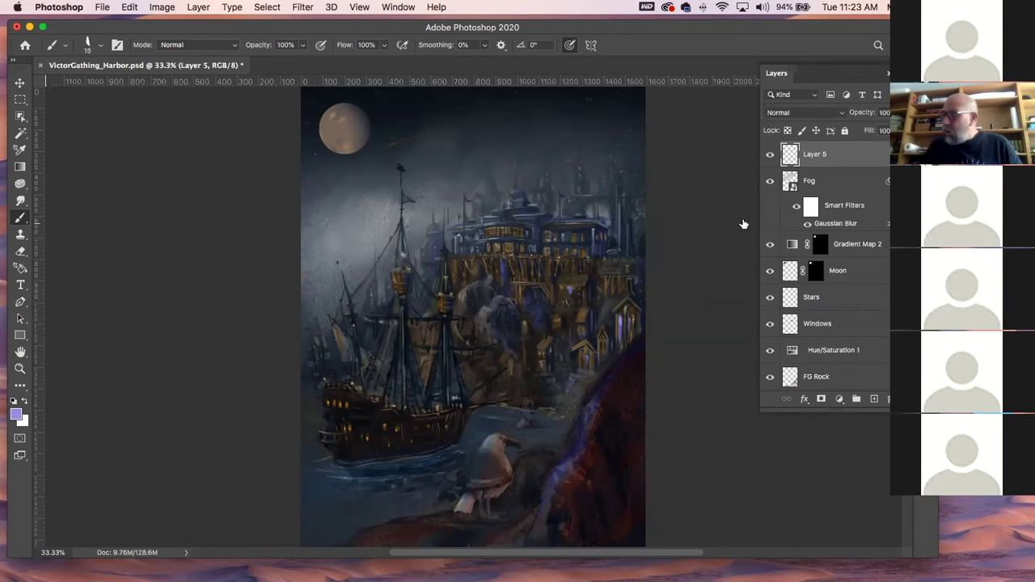
- Close the harbour painting with Don't Save and move on to the next student's painting
left_click(40, 66)
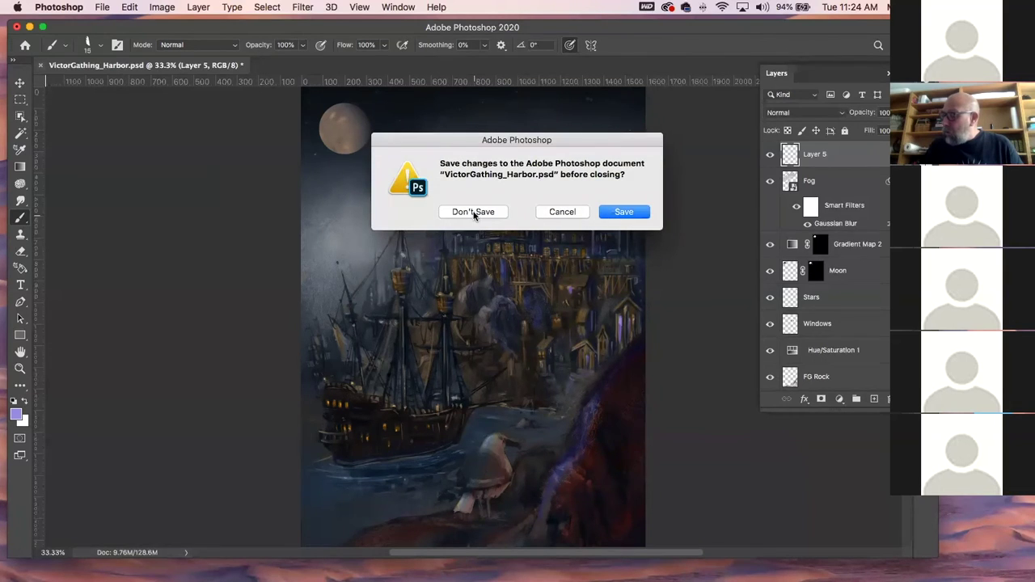
left_click(473, 212)
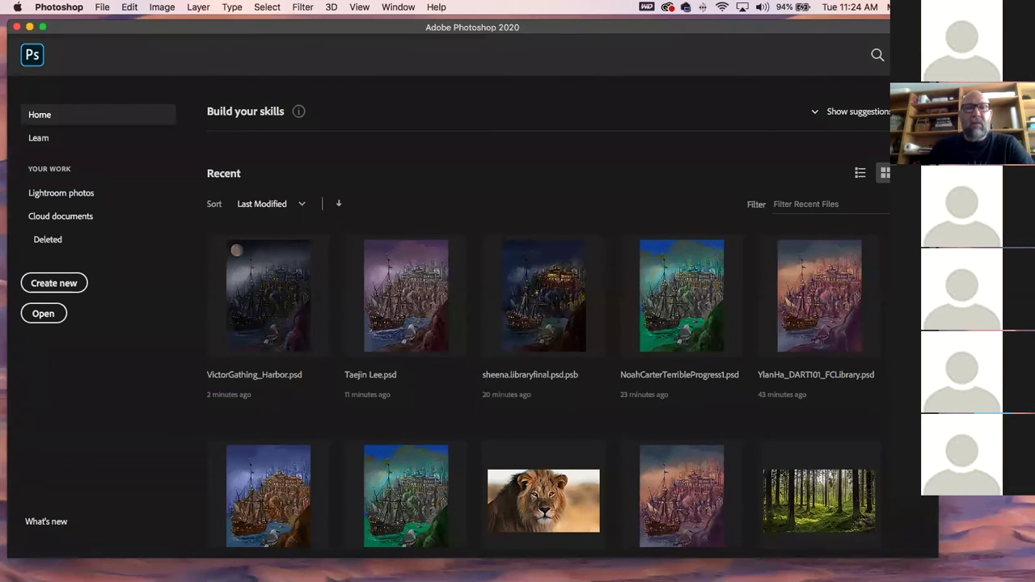
key("Escape")
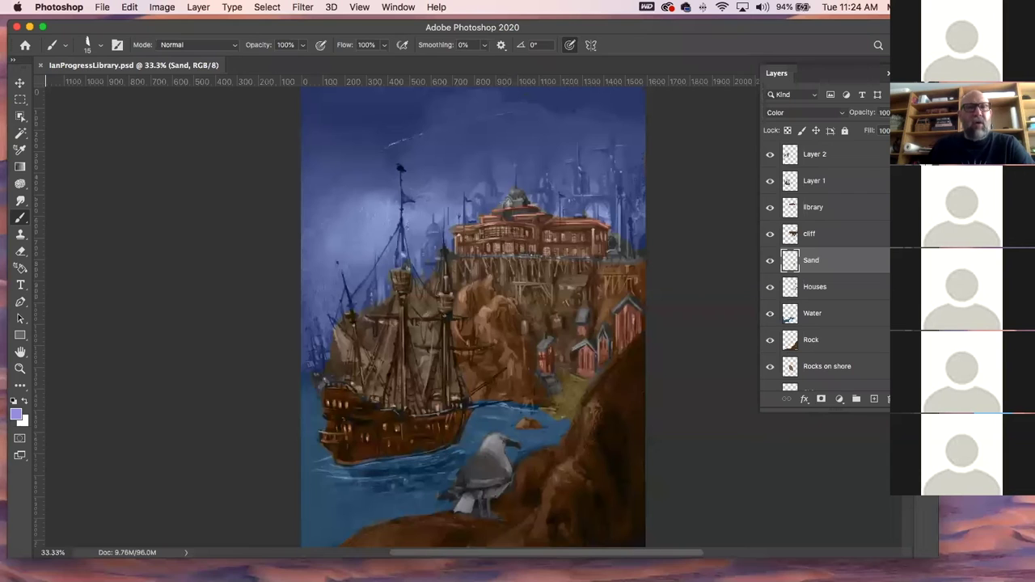
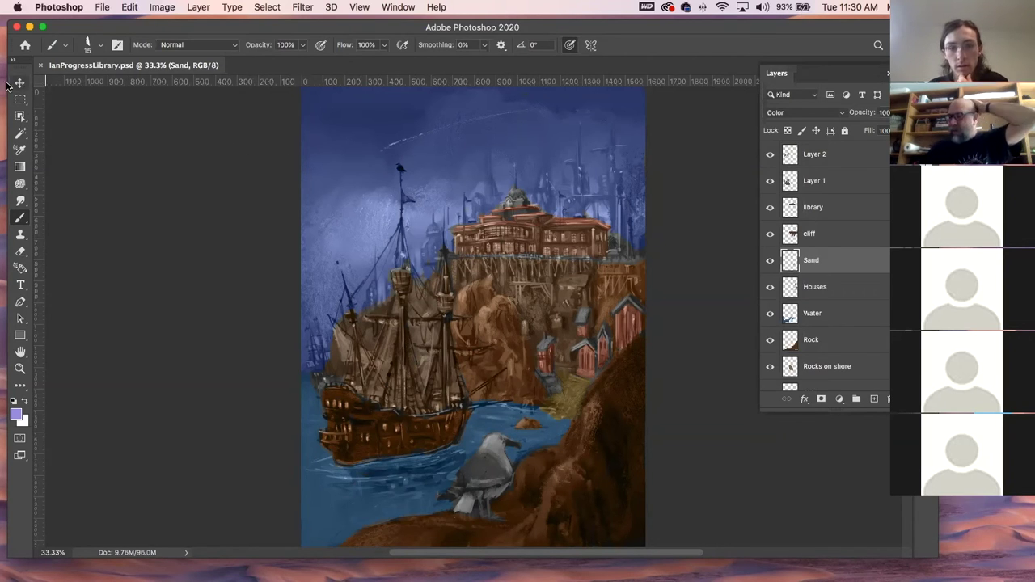
- Select the library building's layer with the Move tool and nudge it slightly into place
key("v")
left_click(524, 234)
mouse_move(526, 236)
left_mouse_down()
mouse_move(469, 182)
mouse_move(542, 249)
mouse_move(520, 230)
left_mouse_up()
- Recolour the library a muted teal with Hue/Saturation at Hue +180 and Saturation -38
key("super")
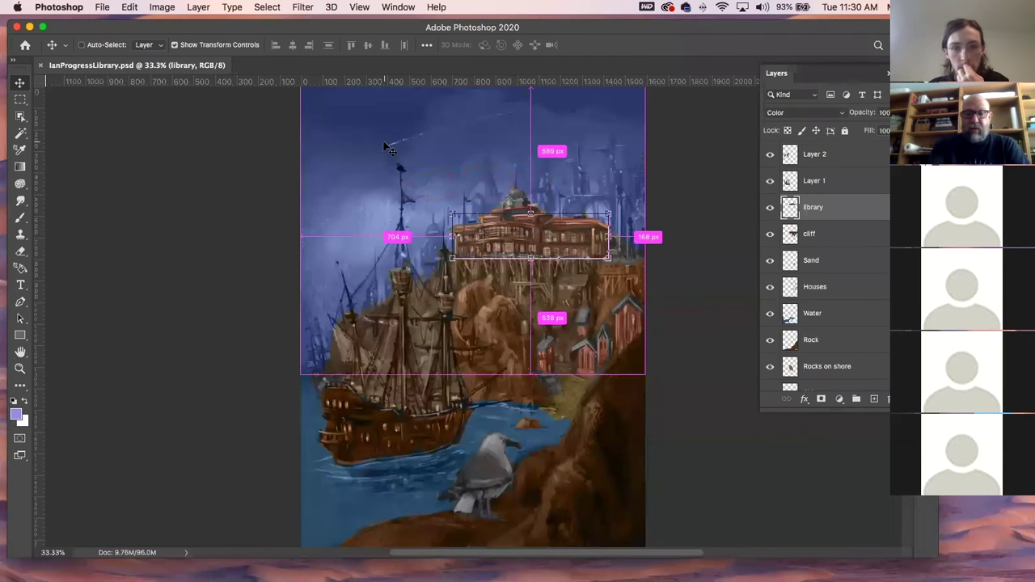
key("super+u")
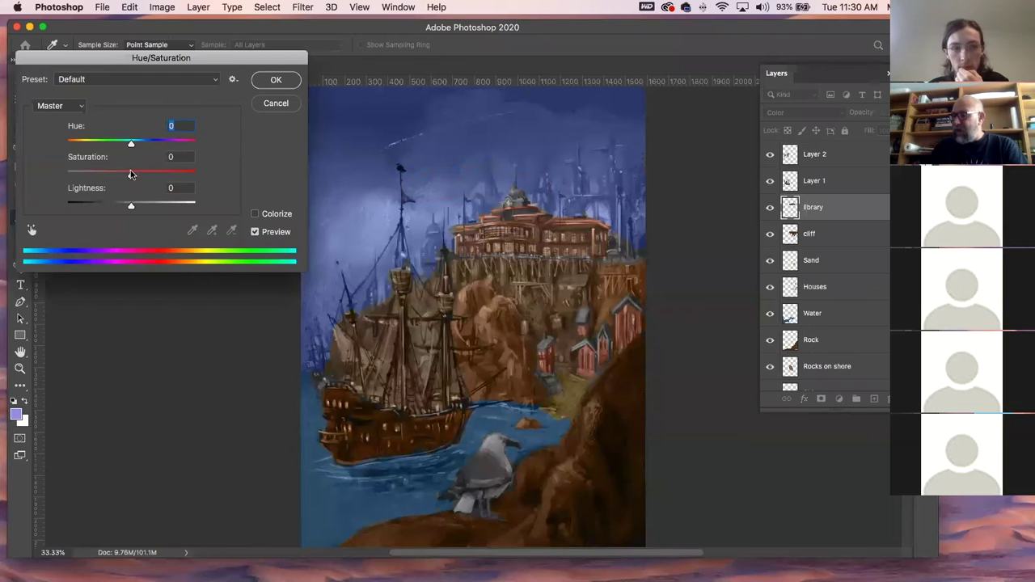
left_click_drag(131, 144, 205, 148)
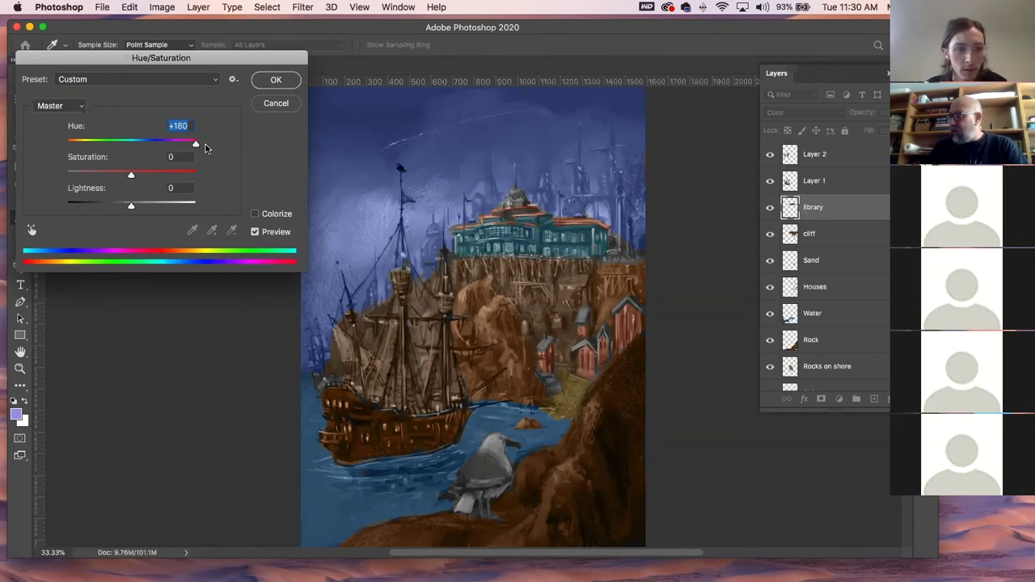
left_click_drag(130, 174, 99, 175)
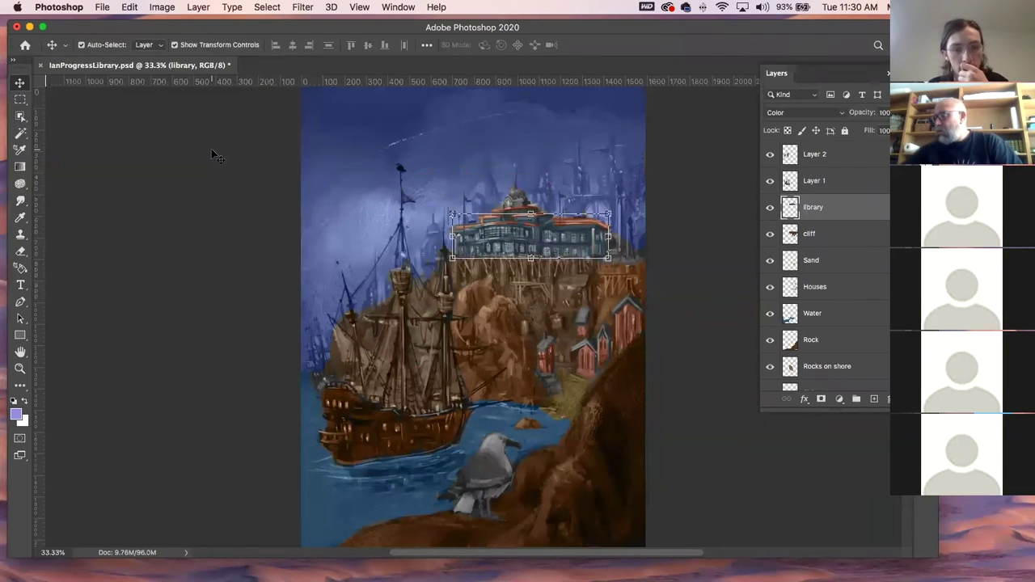
- With the Brush tool, set the foreground to a light tan and add an empty Layer 3 on top
key("b")
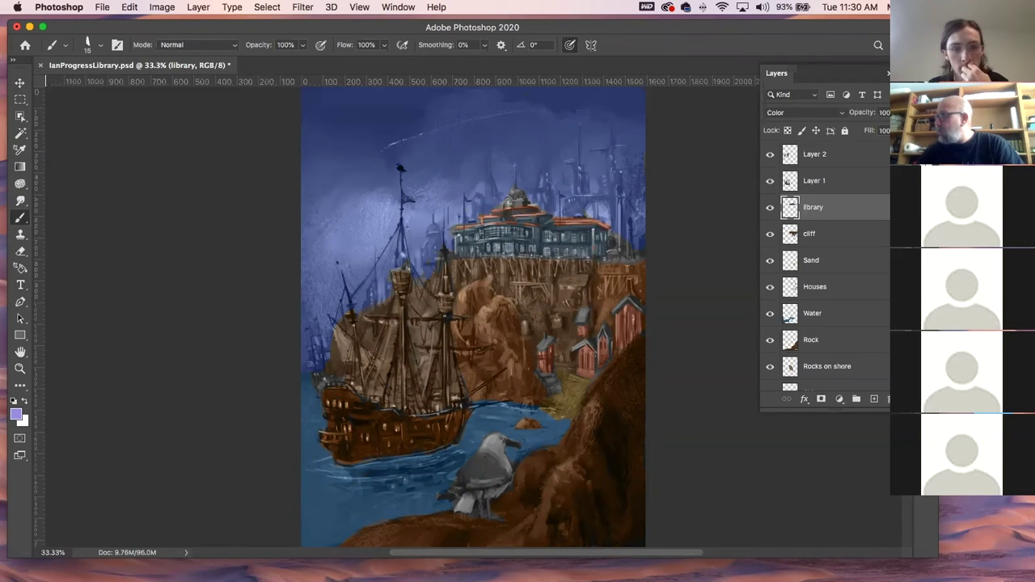
key("F7")
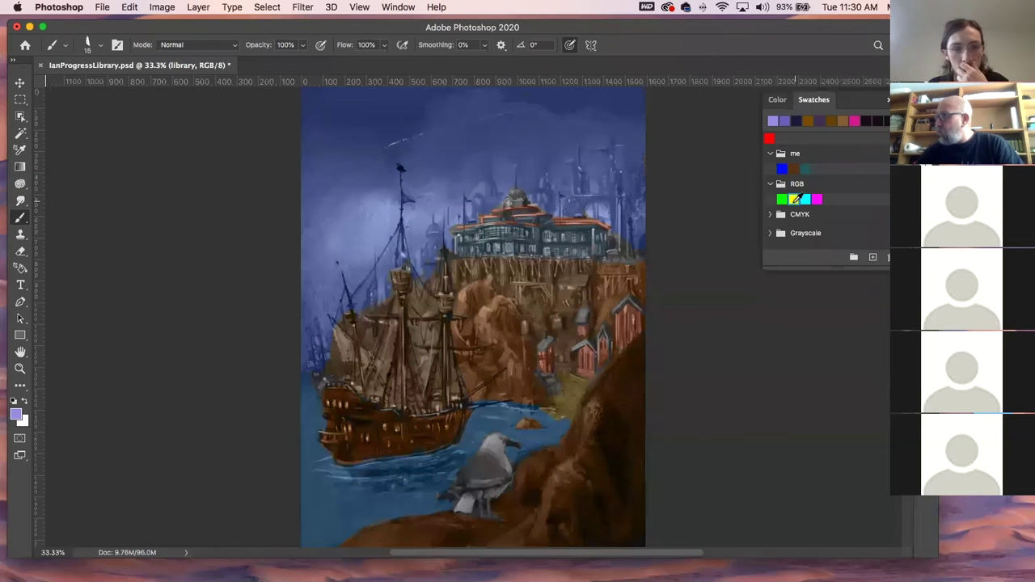
left_click(832, 121)
left_click(17, 416)
left_click_drag(133, 361, 118, 308)
left_click(324, 285)
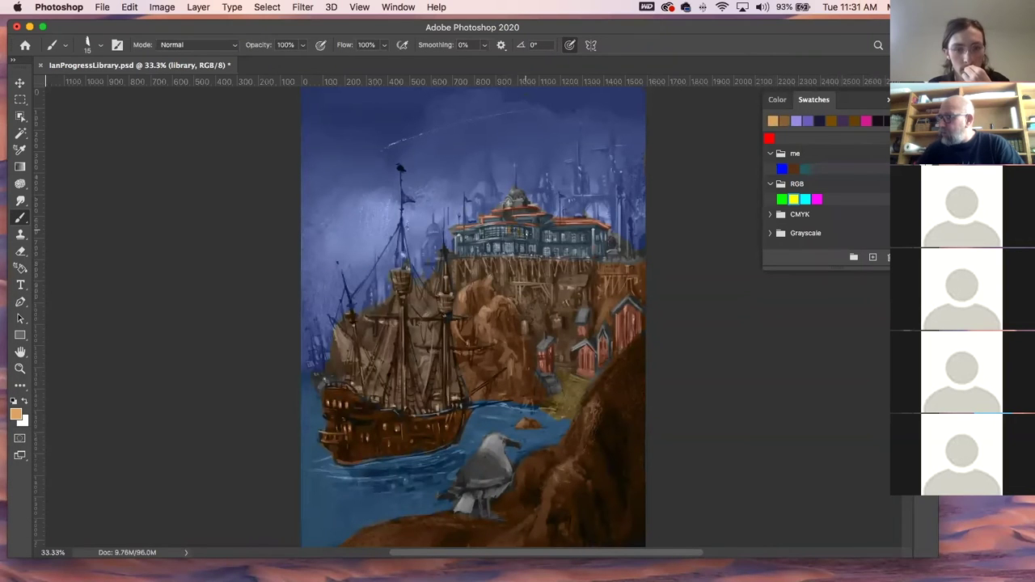
key("F7")
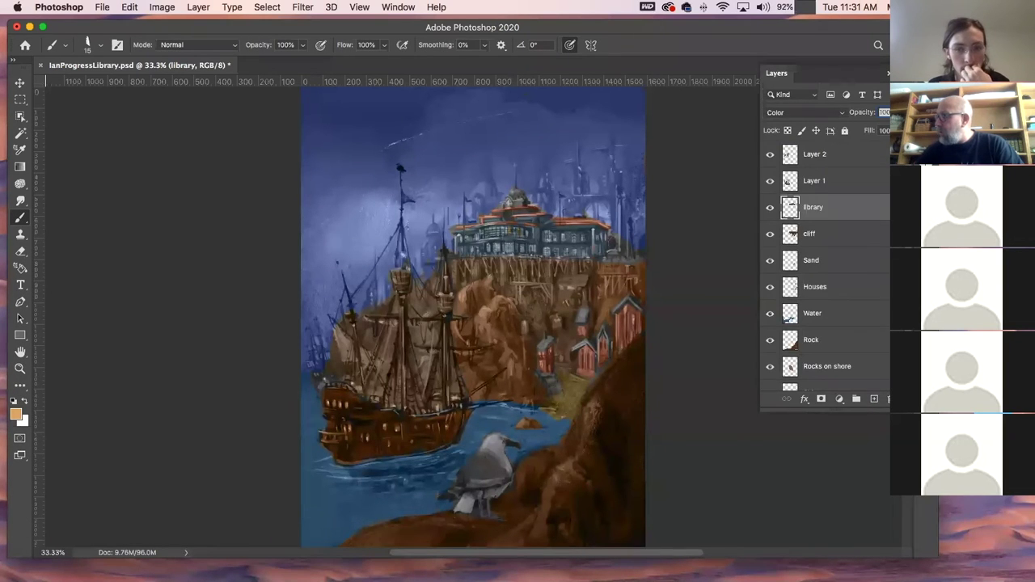
key("alt+shift+super+n")
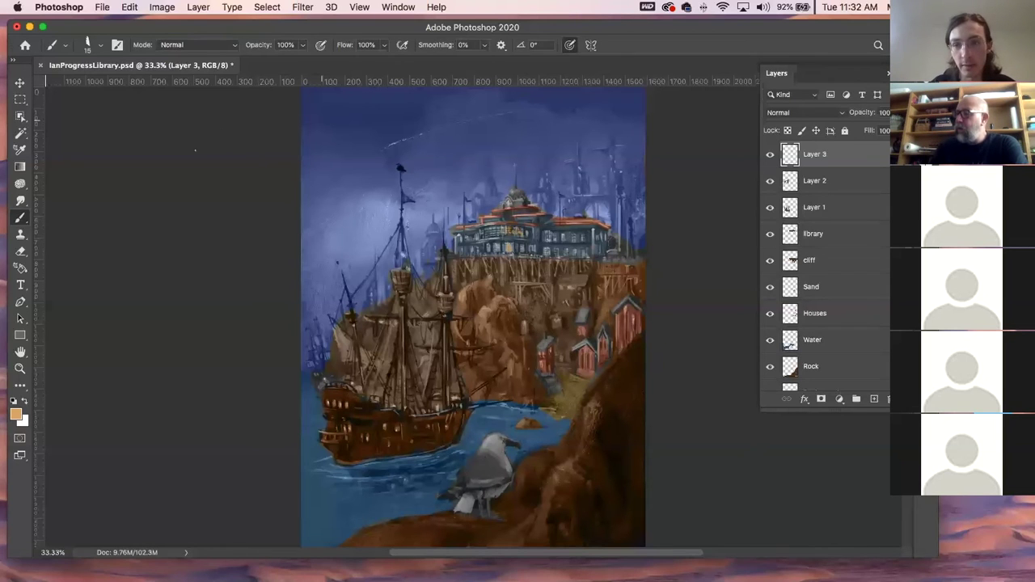
- Close the in-progress library document, discarding its unsaved changes
left_click(42, 68)
left_click(467, 212)
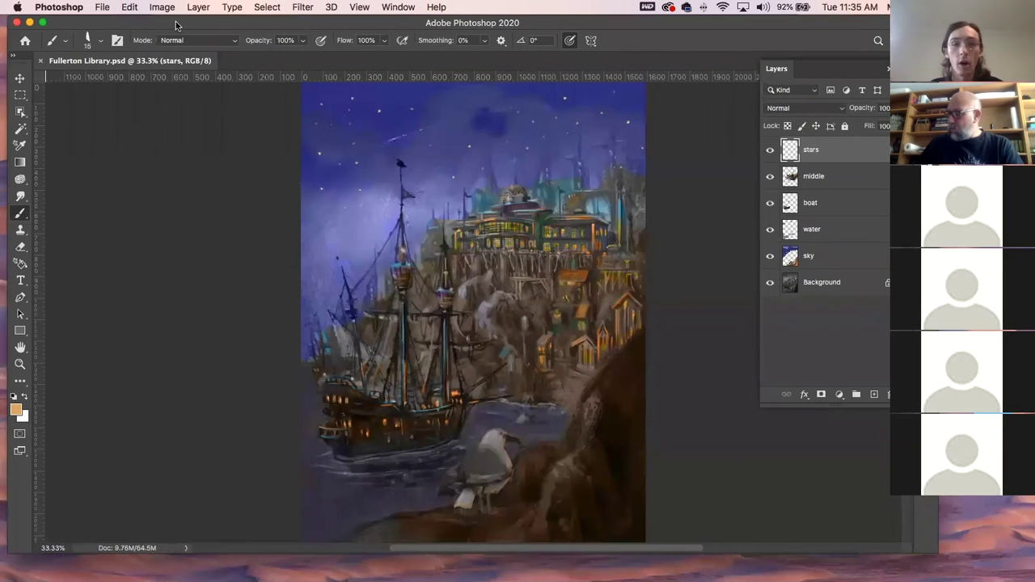
- Switch to the Move tool and deselect the stars layer via empty canvas
scroll(473, 313, "up", 2)
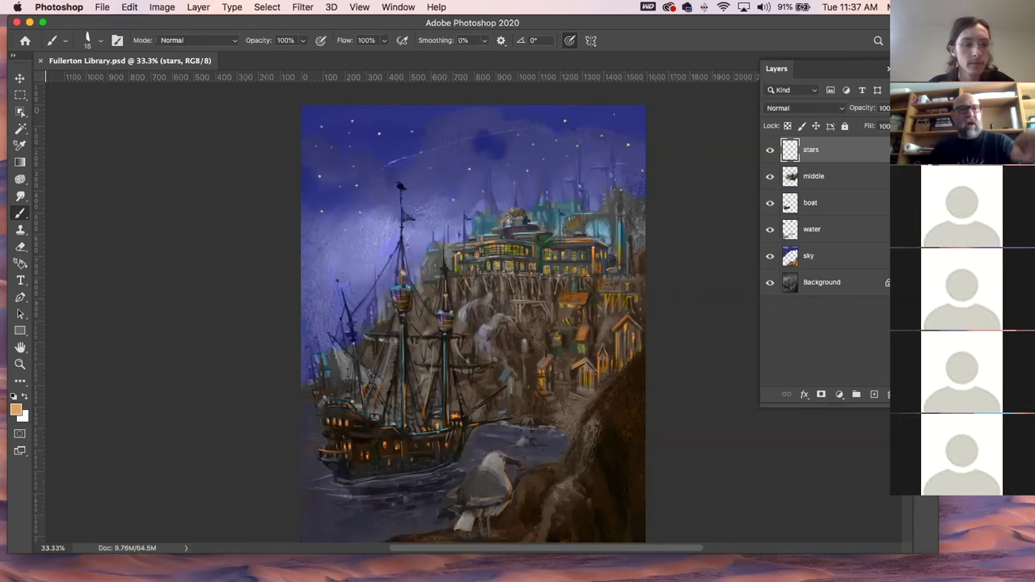
left_click(19, 78)
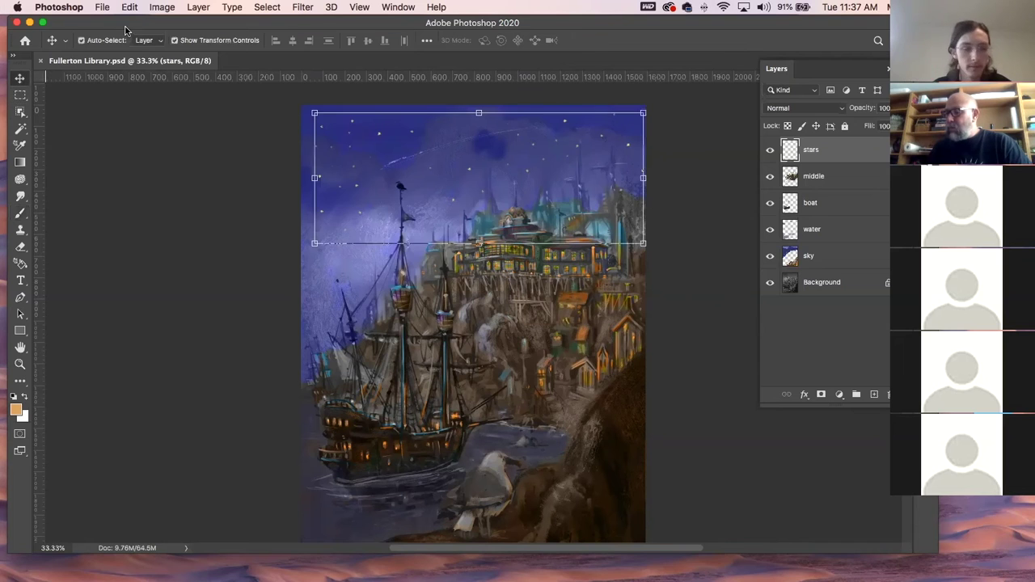
left_click(172, 241)
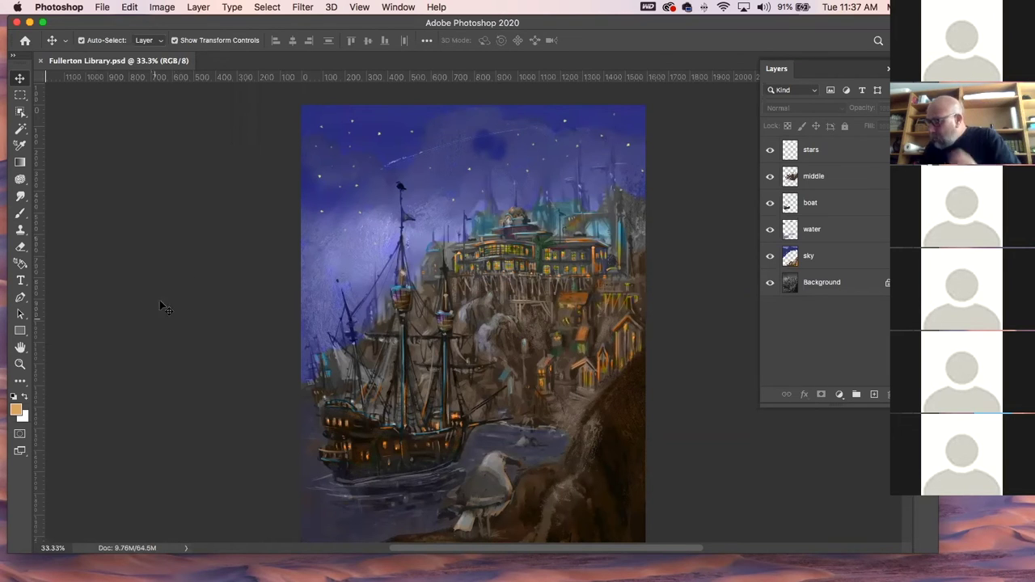
left_click(383, 502)
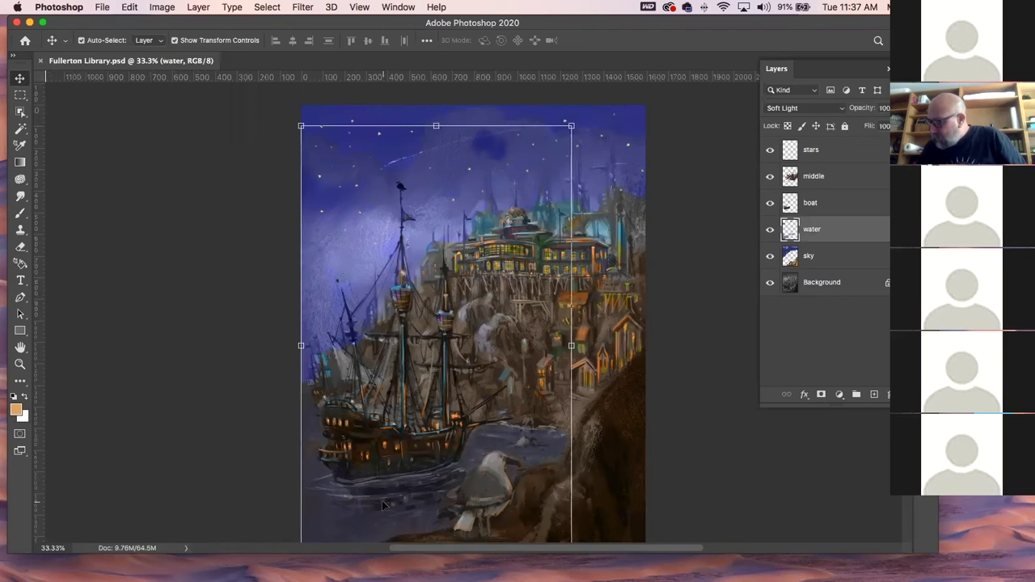
mouse_move(385, 505)
left_mouse_down()
mouse_move(384, 518)
mouse_move(396, 507)
left_mouse_up()
key("super+z")
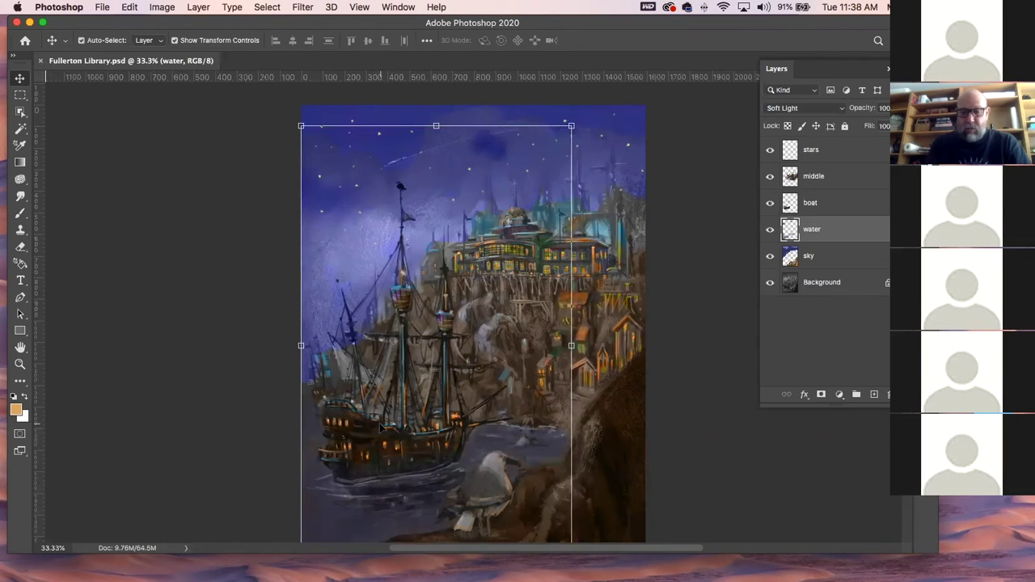
key("super+u")
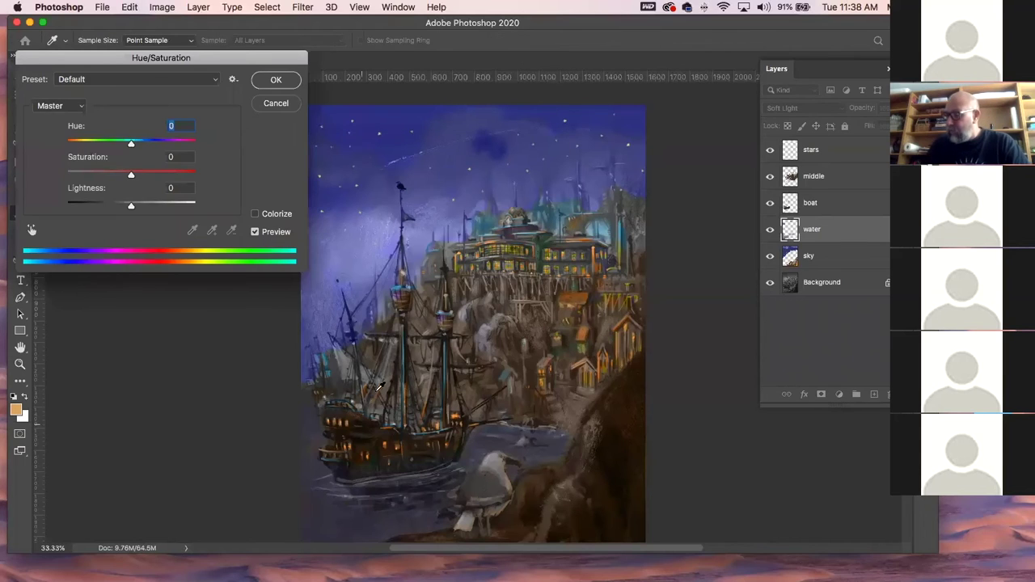
mouse_move(131, 175)
left_mouse_down()
mouse_move(178, 176)
mouse_move(149, 176)
left_mouse_up()
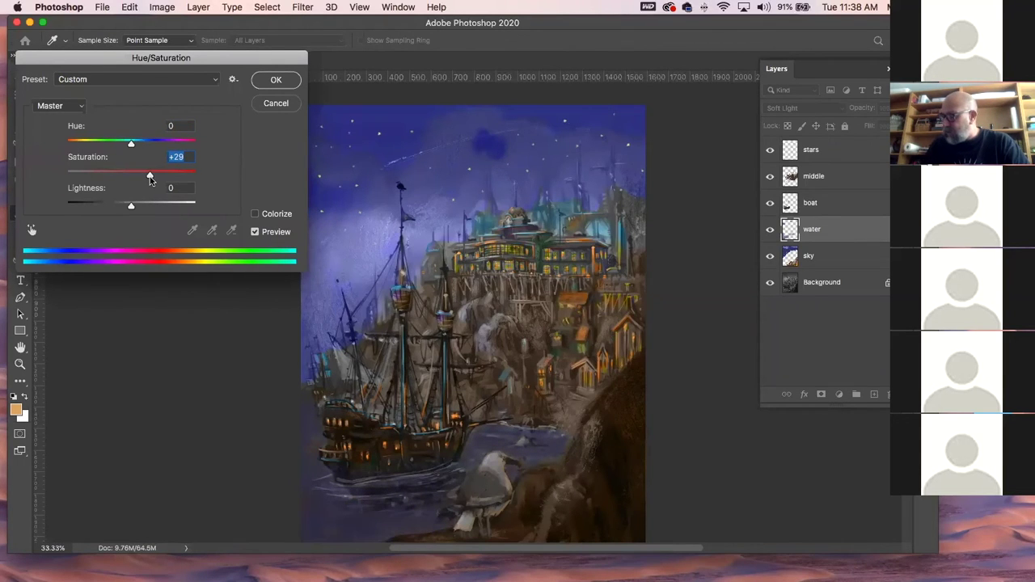
type("0")
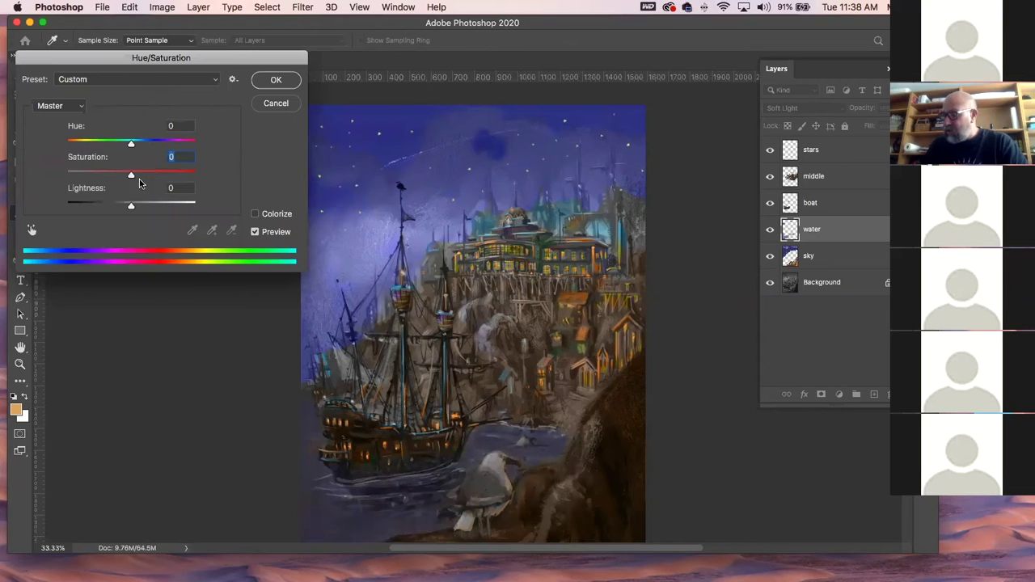
left_click_drag(131, 143, 155, 153)
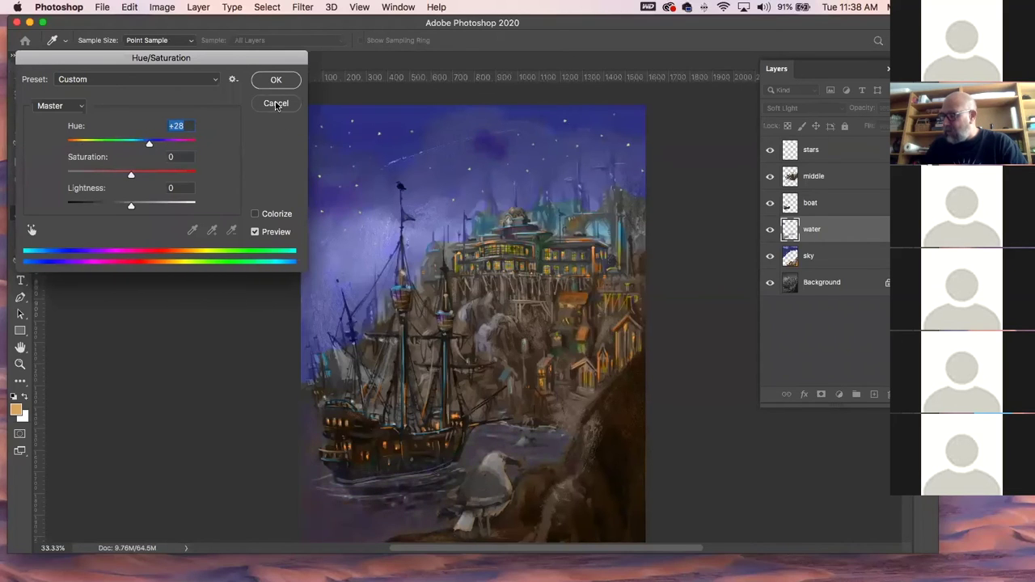
left_click(276, 104)
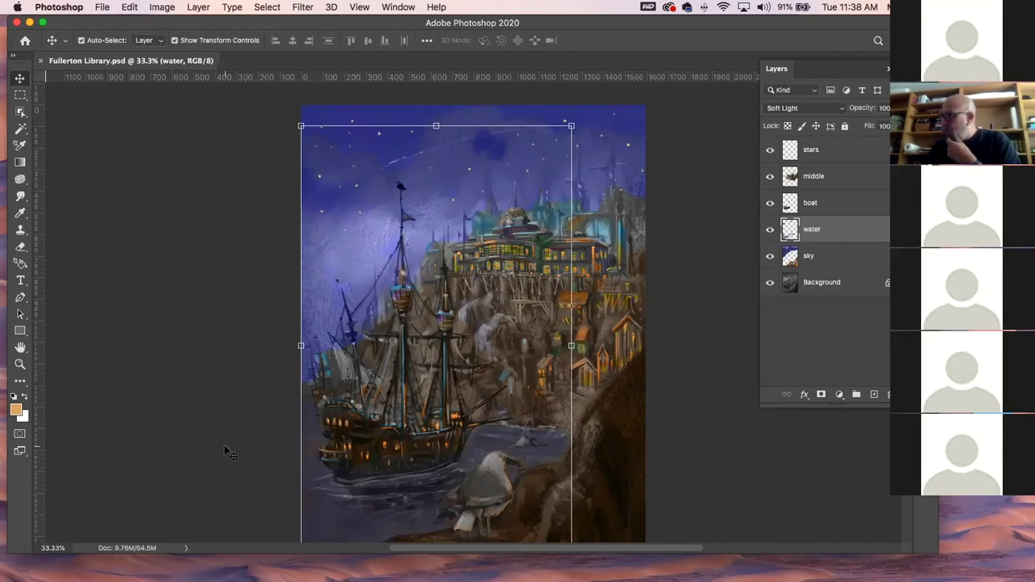
- Deselect the water layer by clicking empty canvas with the Move tool
left_click(186, 296)
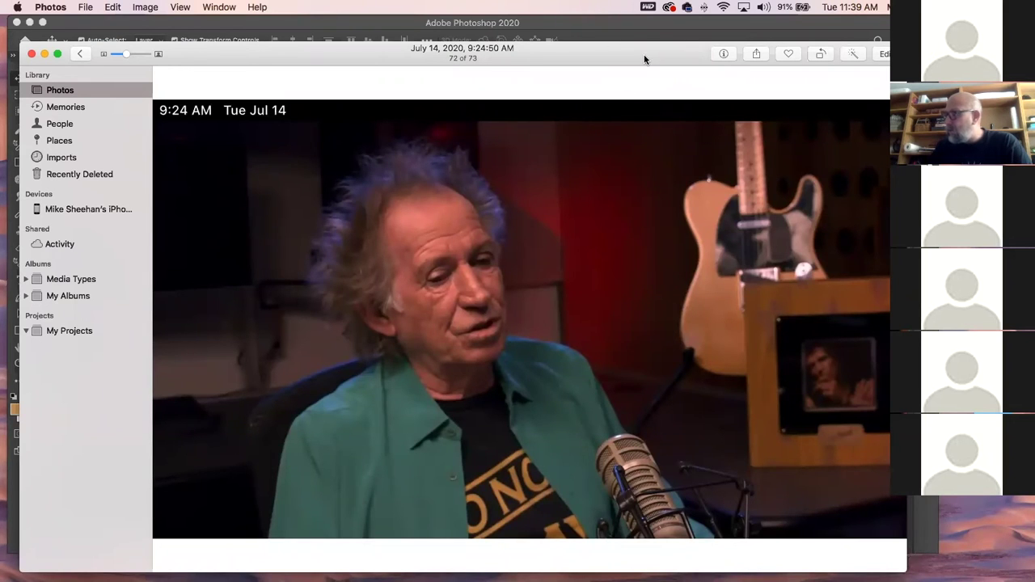
- Close the Photos viewer with Cmd+W
key("super+w")
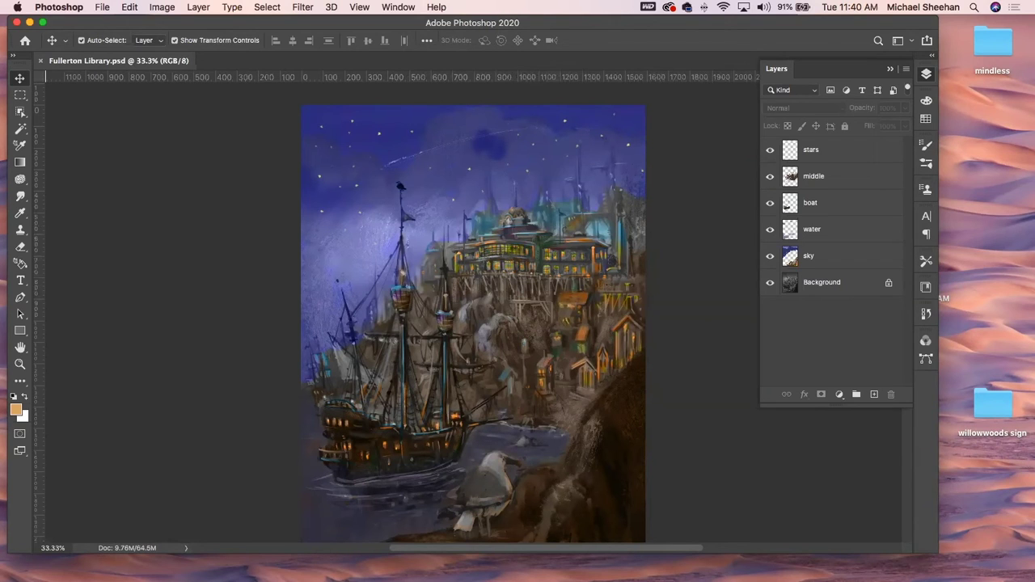
- Switch to Messages and back, then bring the Photoshop window to the front
key("super+Tab")
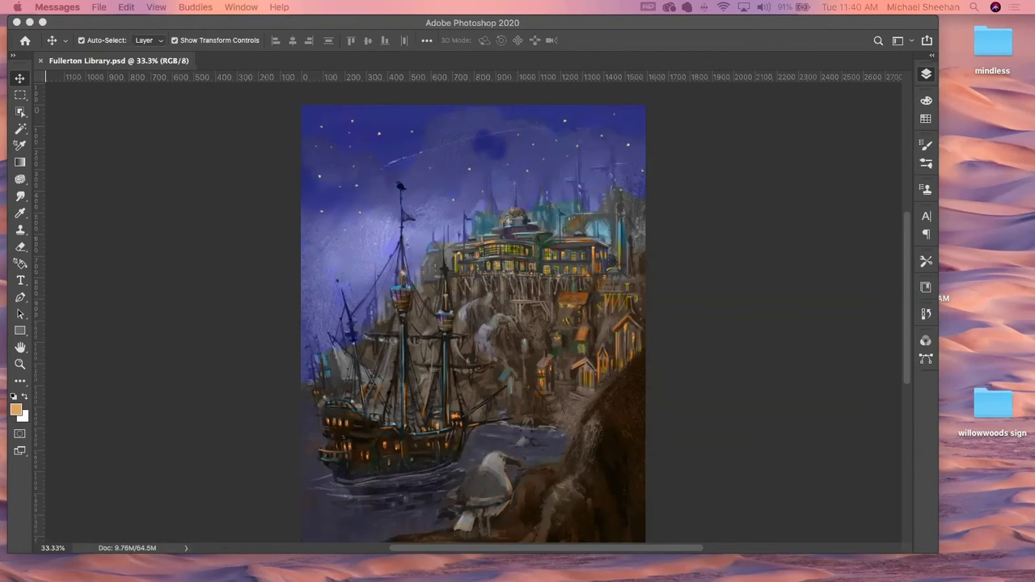
key("super+Tab")
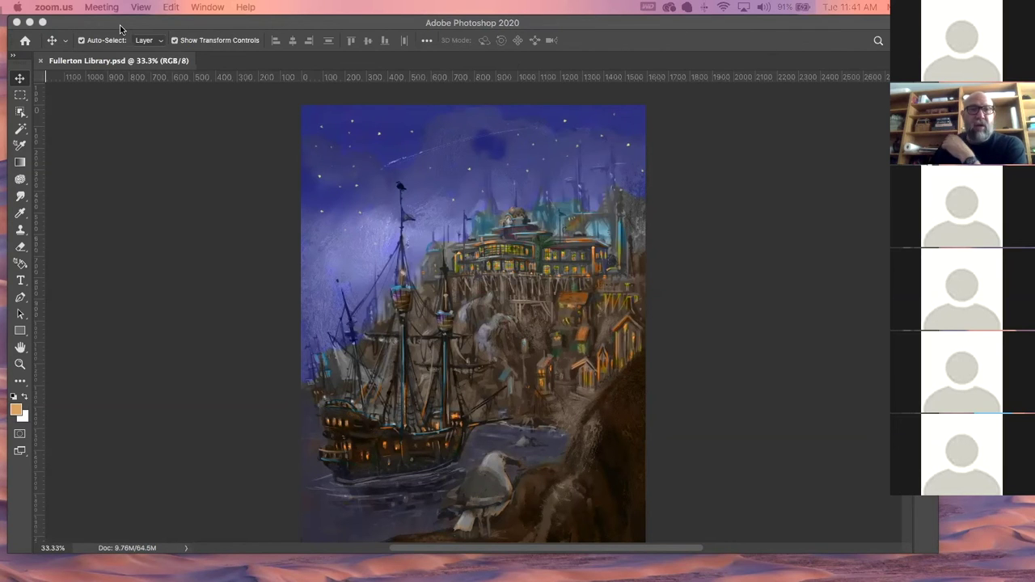
left_click(25, 40)
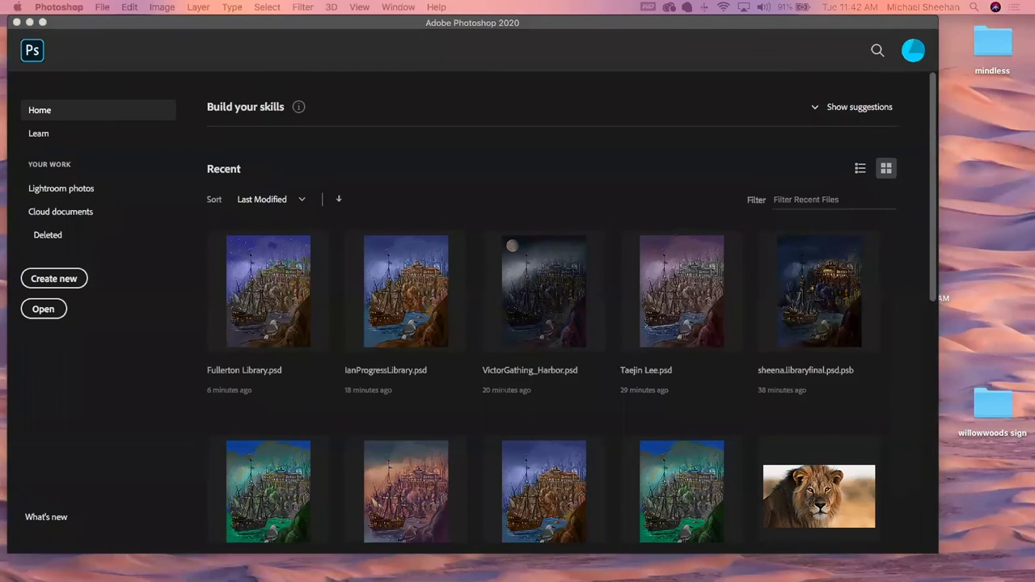
- Refocus the Photoshop Home screen and start a new Letter-size, 300 ppi document with Cmd+N
key("super+Tab")
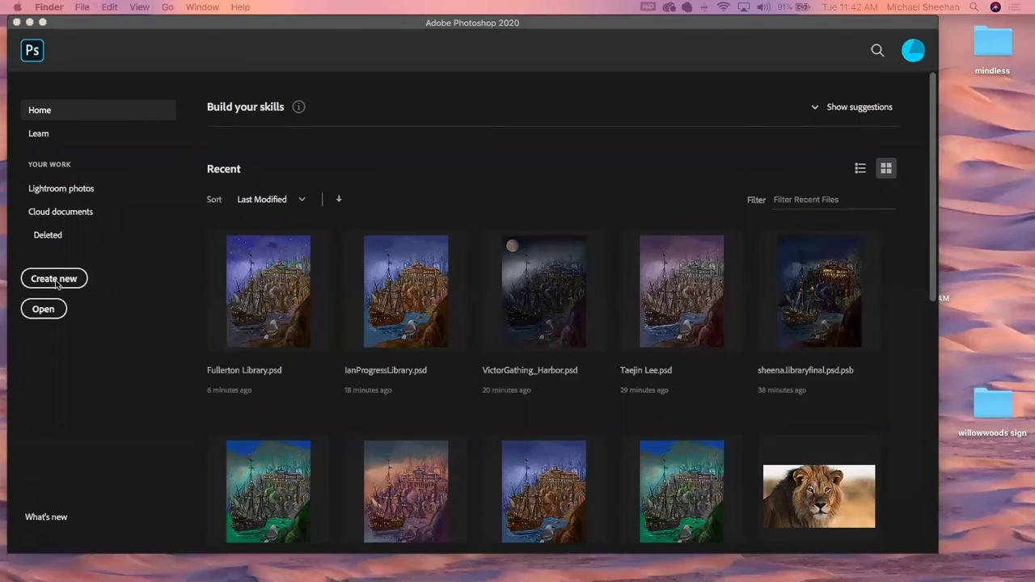
left_click(134, 275)
key("super+n")
double_click(239, 166)
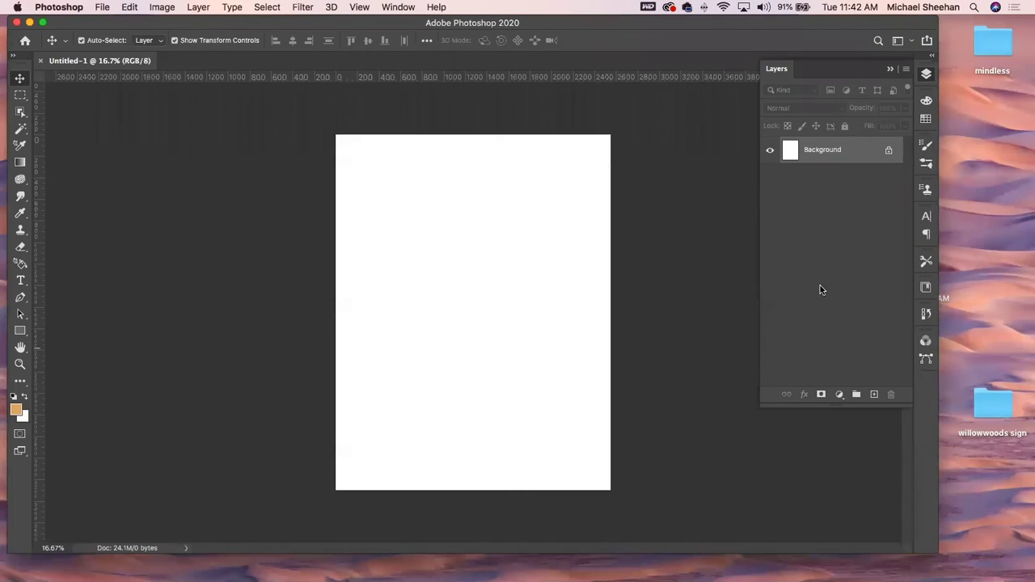
key("h")
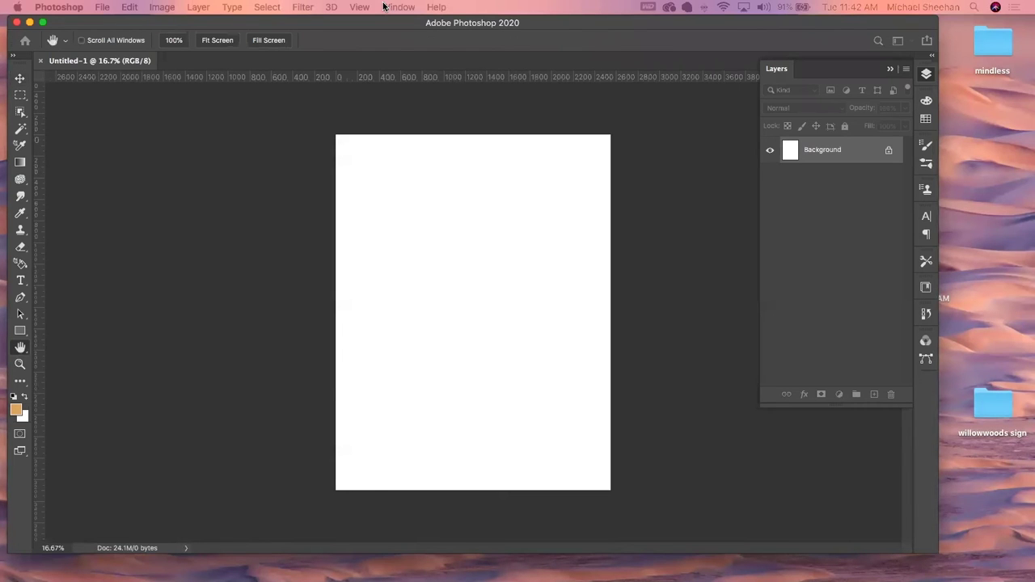
key("alt+super+i")
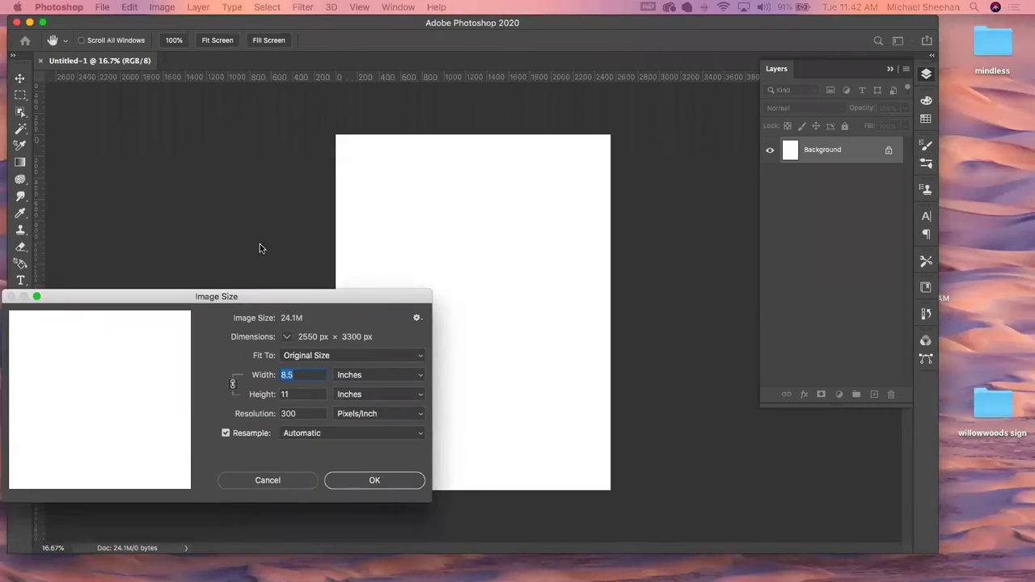
left_click(162, 8)
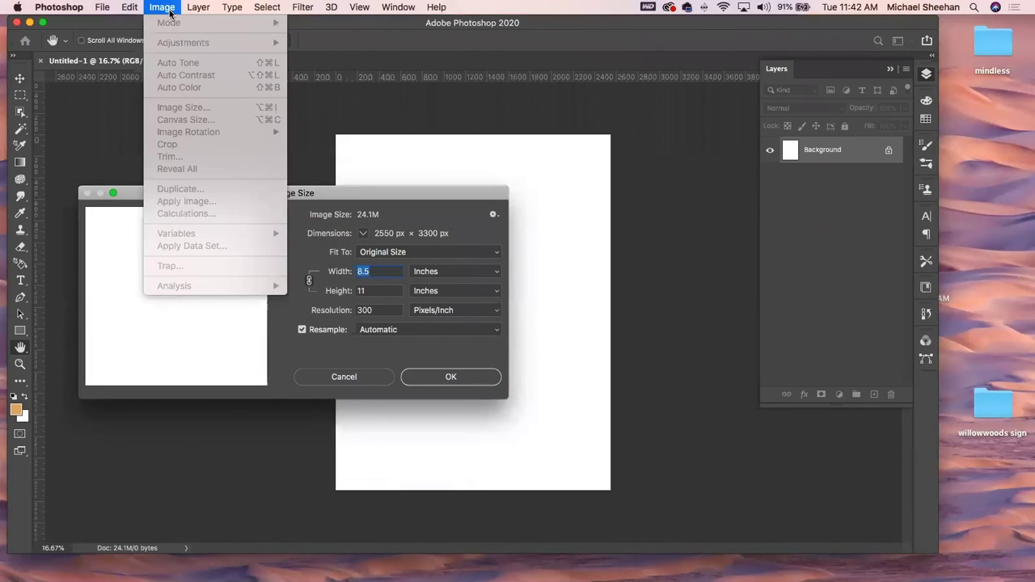
left_click(162, 9)
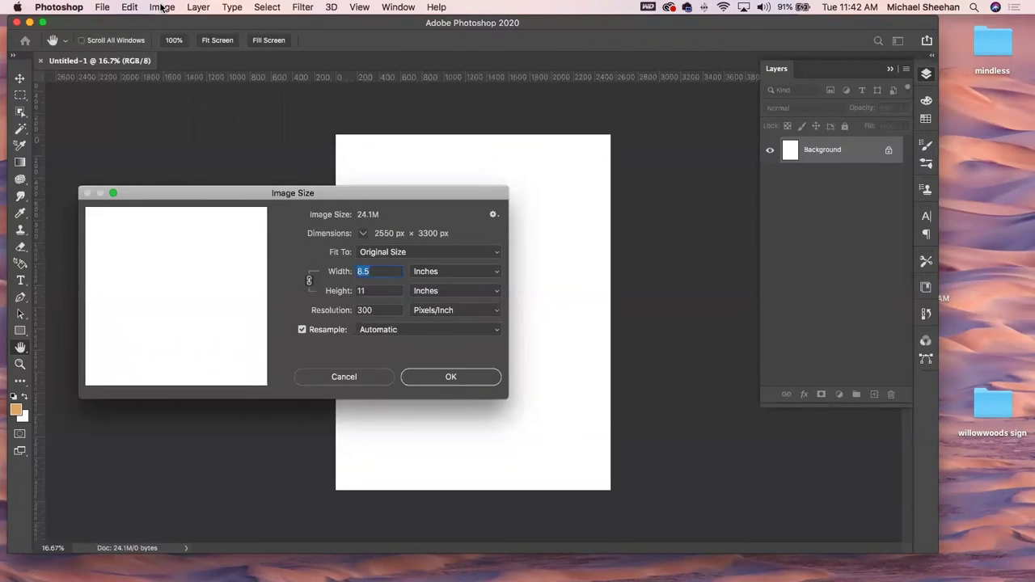
double_click(377, 310)
left_click(451, 378)
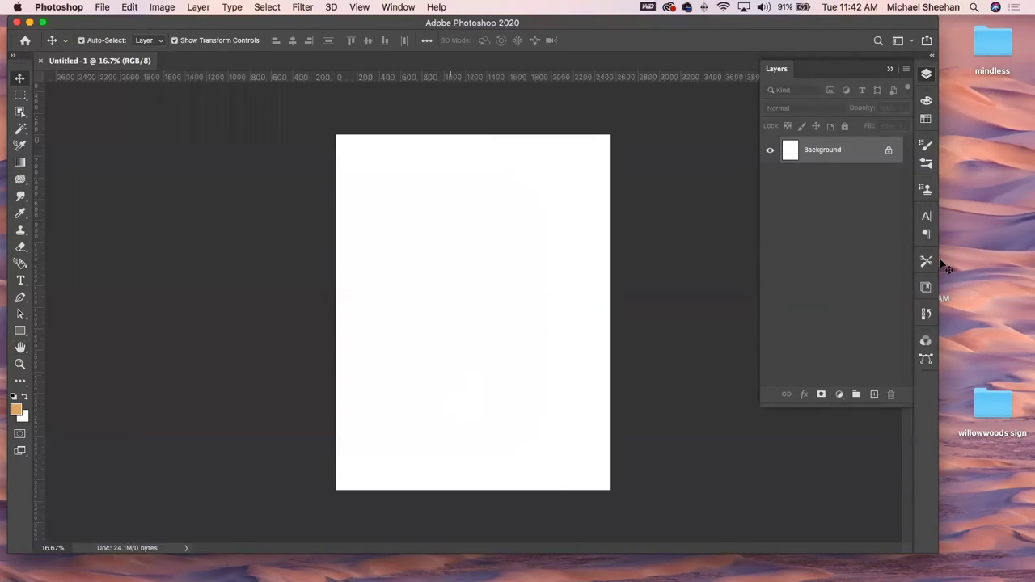
- Add empty Layer 1 above Background, hide the Layers panel, and return to Untitled-1
left_click(874, 394)
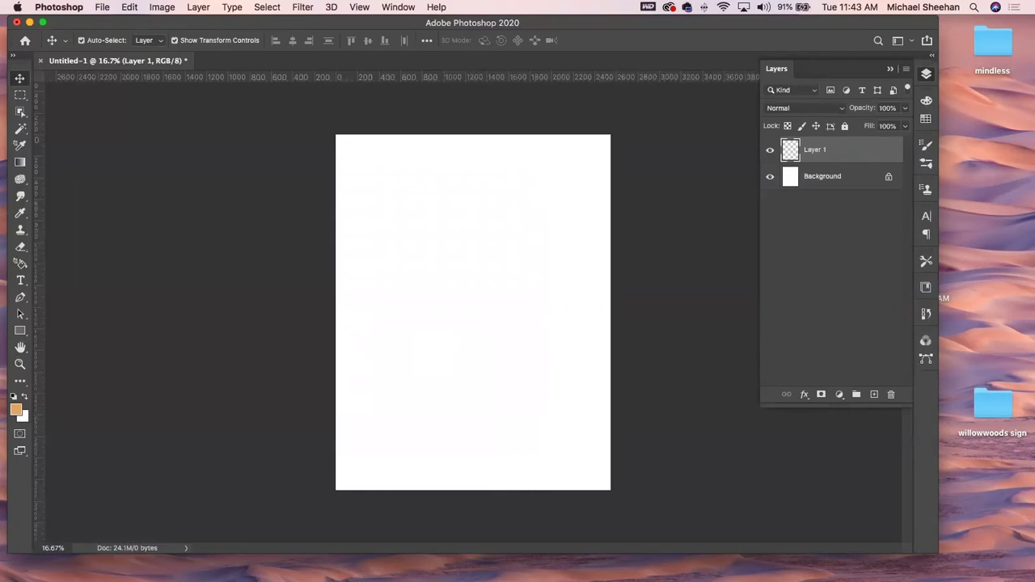
key("F7")
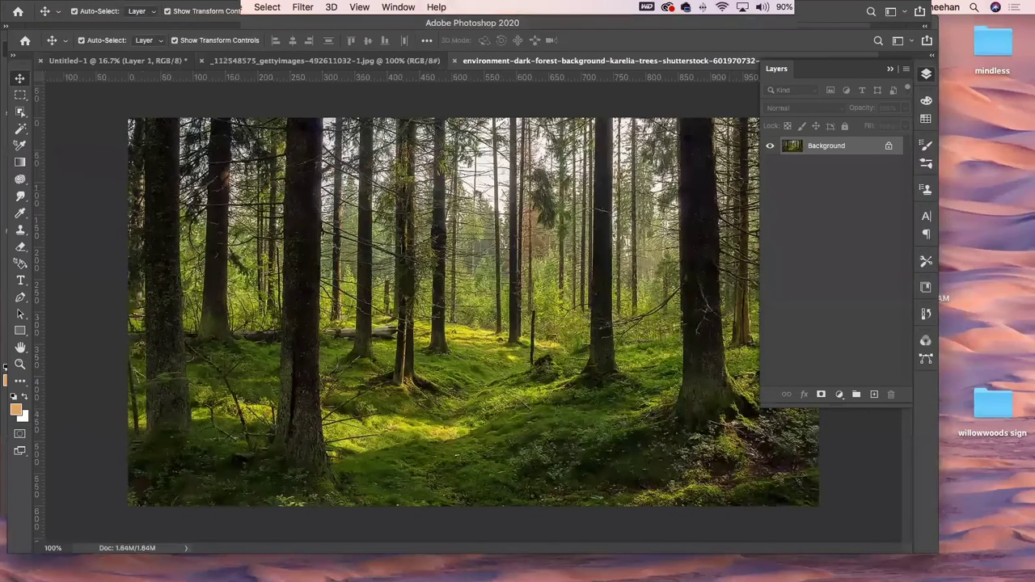
left_click(117, 60)
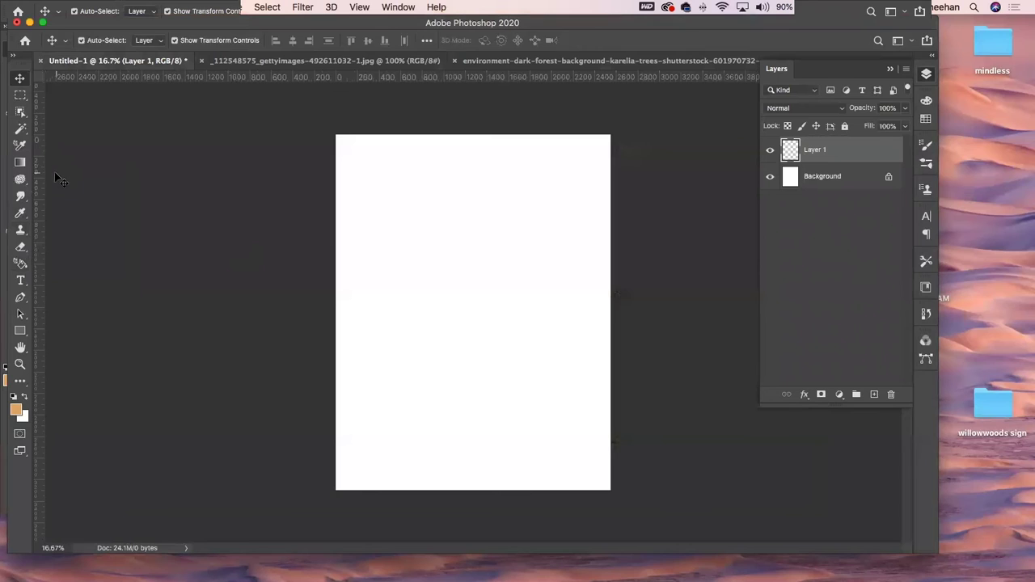
- Switch to the Mixer Brush, load magenta from Swatches, and enlarge the brush size
key("b")
right_click(22, 214)
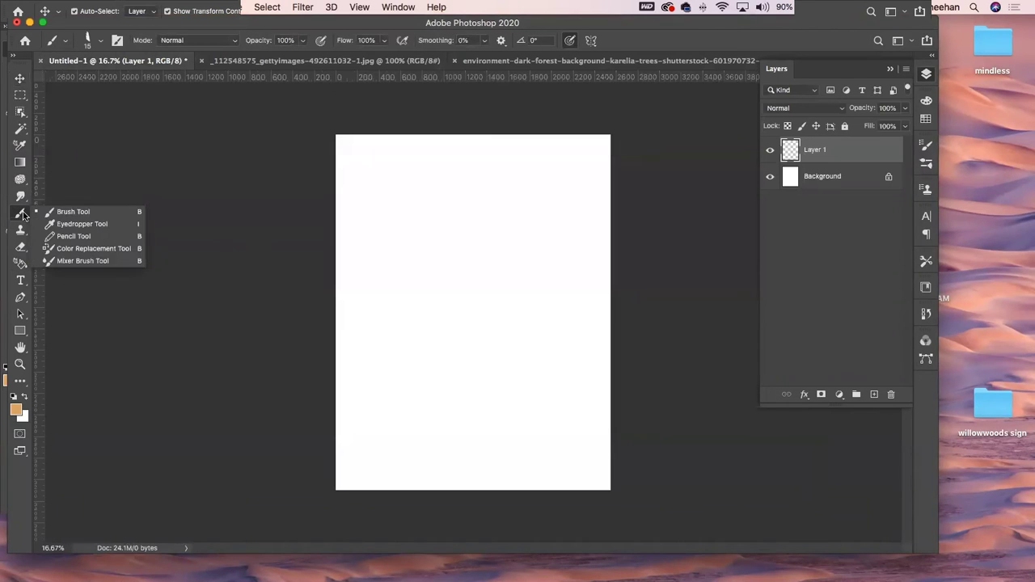
left_click(84, 261)
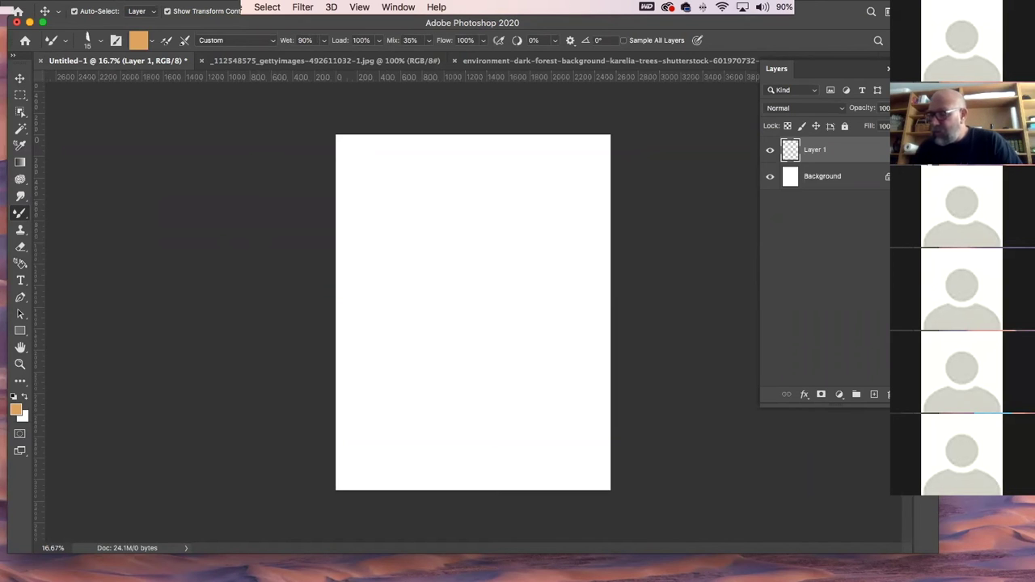
key("F6")
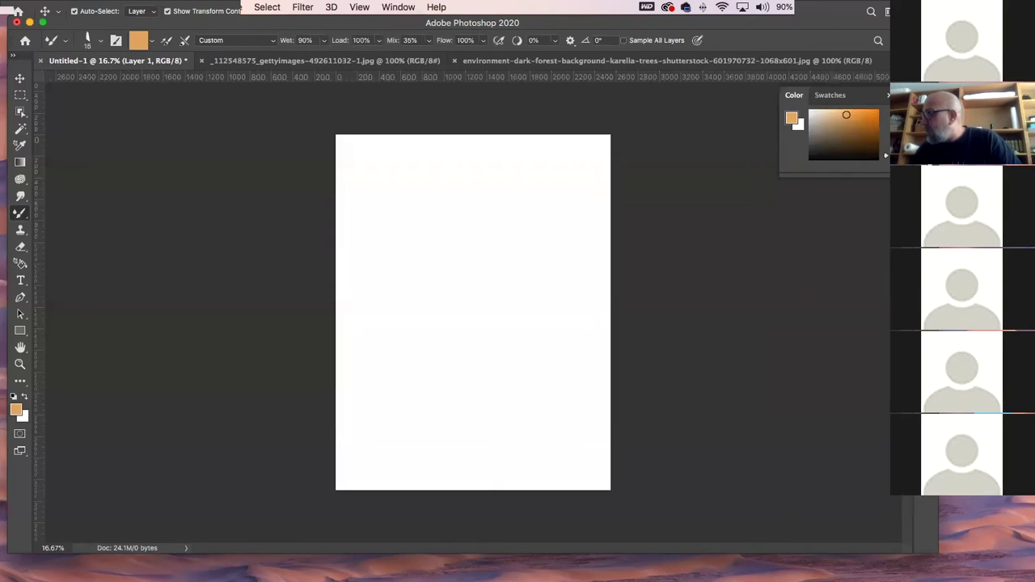
left_click(830, 95)
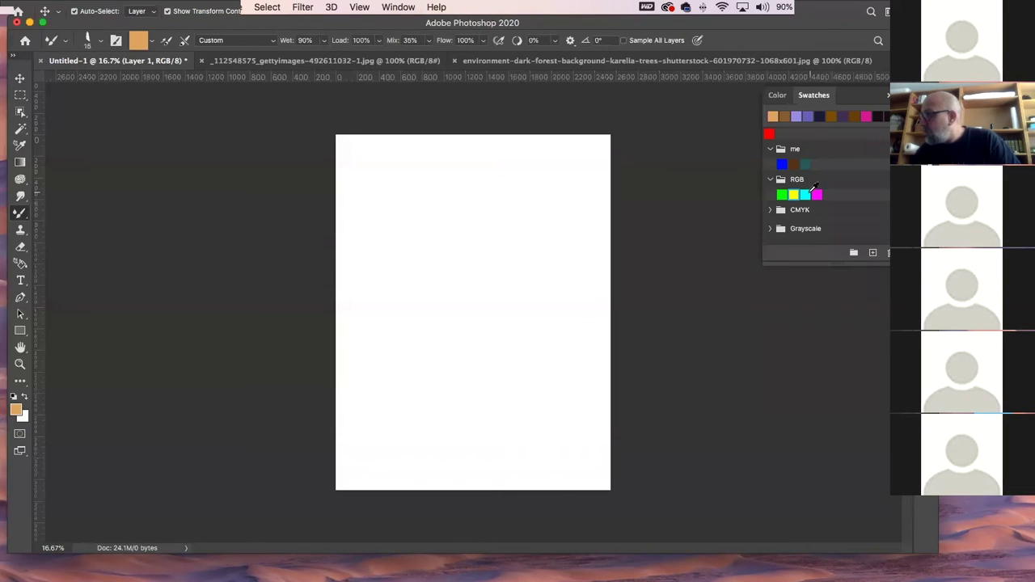
left_click(867, 115)
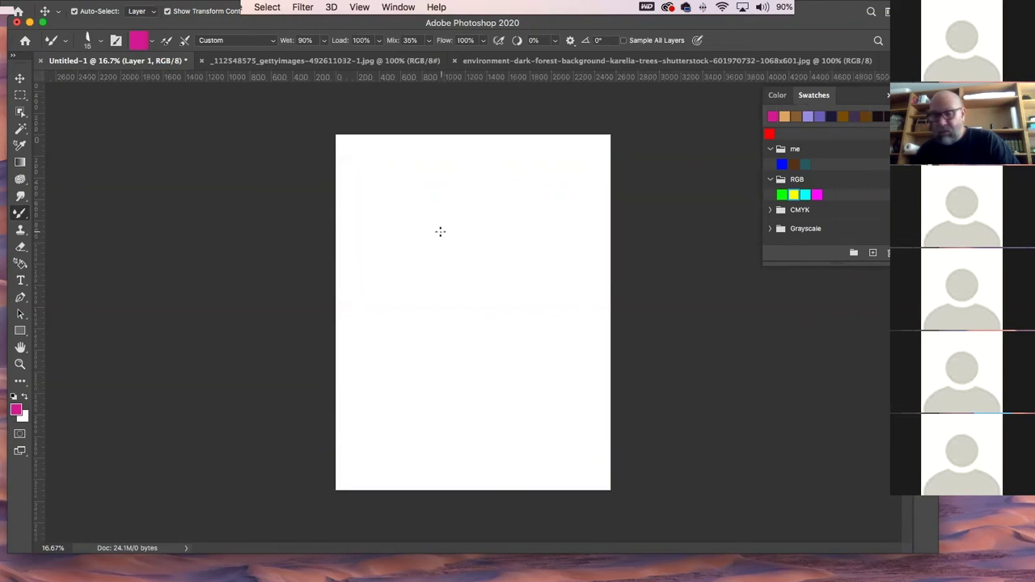
key("bracketright")
key("bracketright")
key("bracketright")
key("bracketright")
key("bracketright")
key("bracketright")
key("bracketright")
key("bracketright")
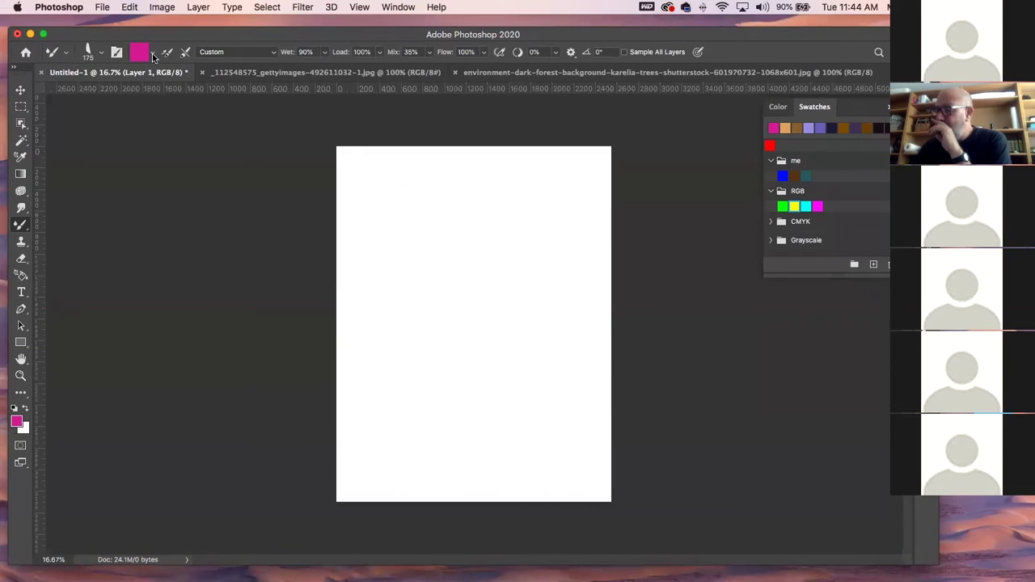
- Paint magenta test strokes on Layer 1, then undo them to leave it blank
left_click_drag(441, 245, 420, 315)
mouse_move(438, 275)
left_mouse_down()
mouse_move(453, 267)
mouse_move(449, 258)
mouse_move(440, 331)
mouse_move(449, 330)
mouse_move(452, 283)
left_mouse_up()
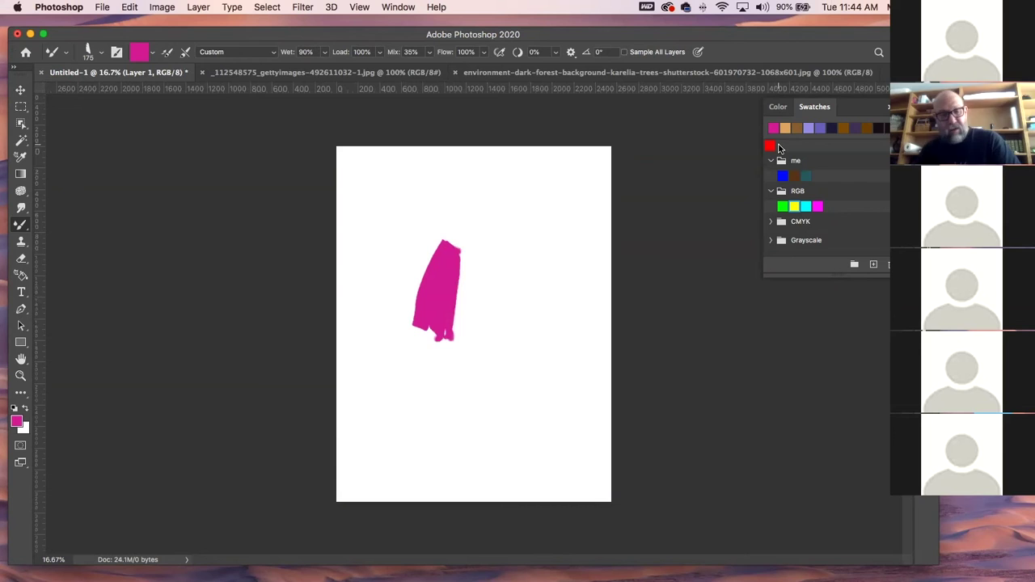
key("super+z")
key("super+z")
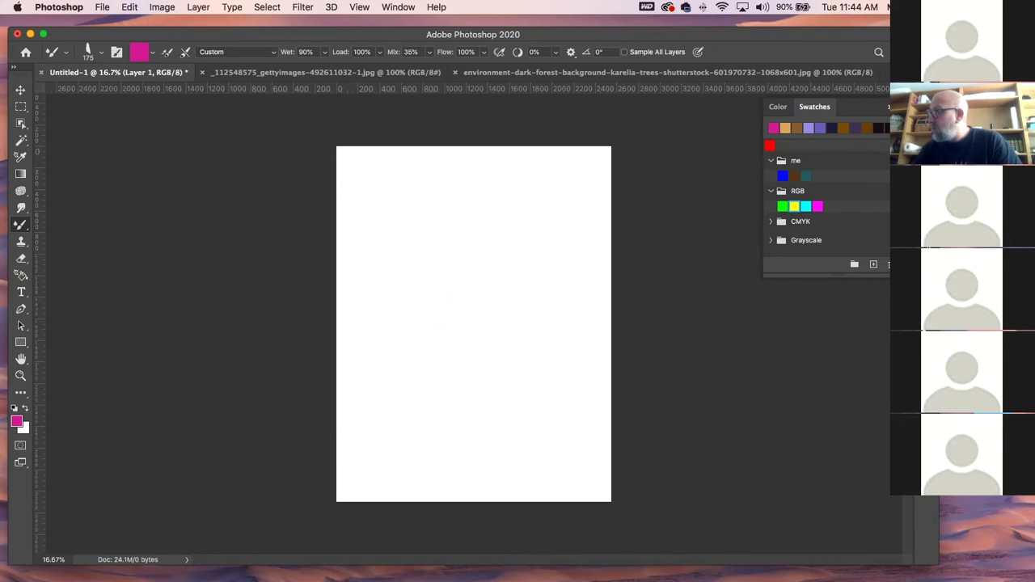
- Fill the page with bright green and lower its saturation with Hue/Saturation
key("F7")
key("F7")
left_click(782, 206)
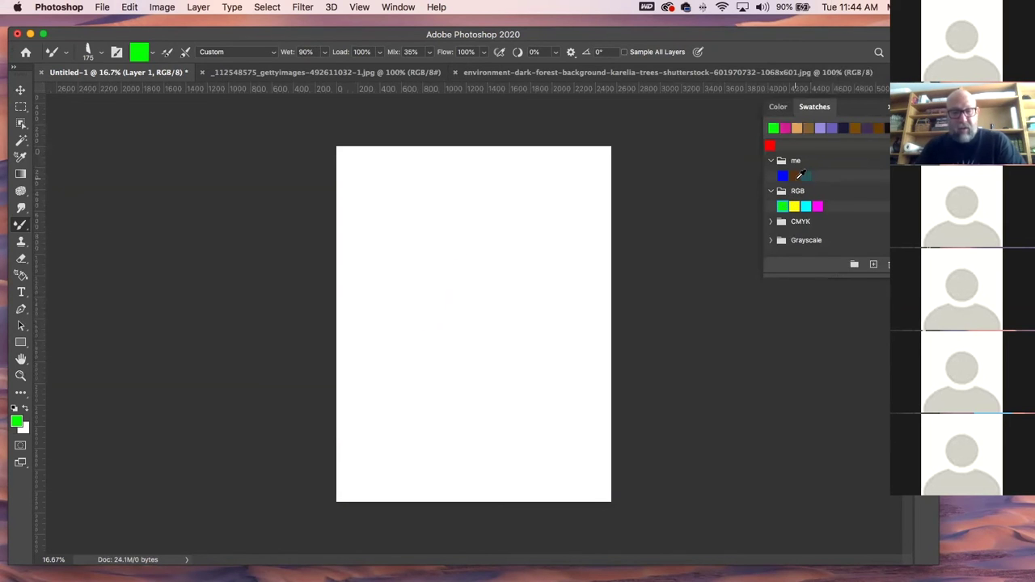
key("alt+BackSpace")
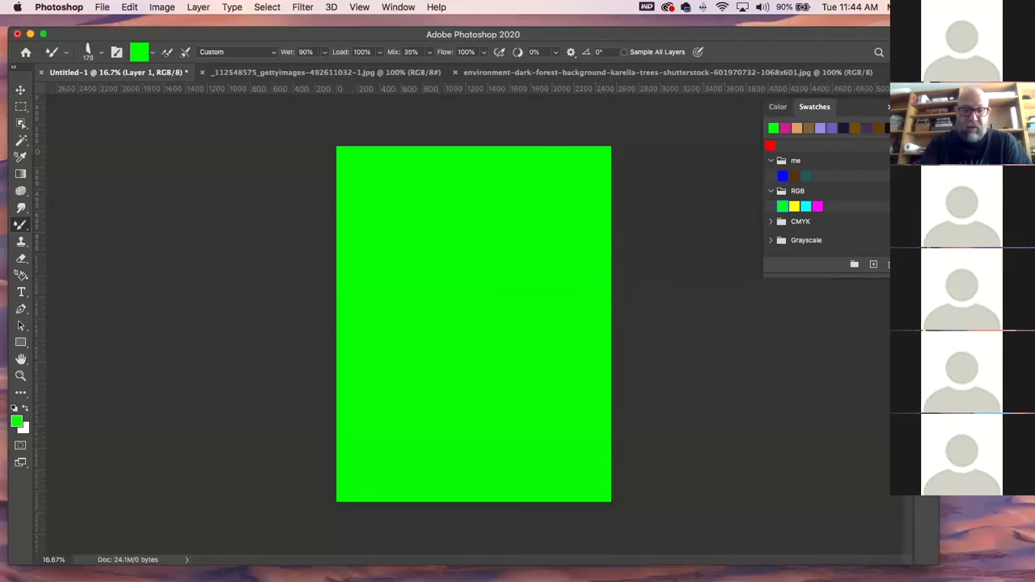
key("super+u")
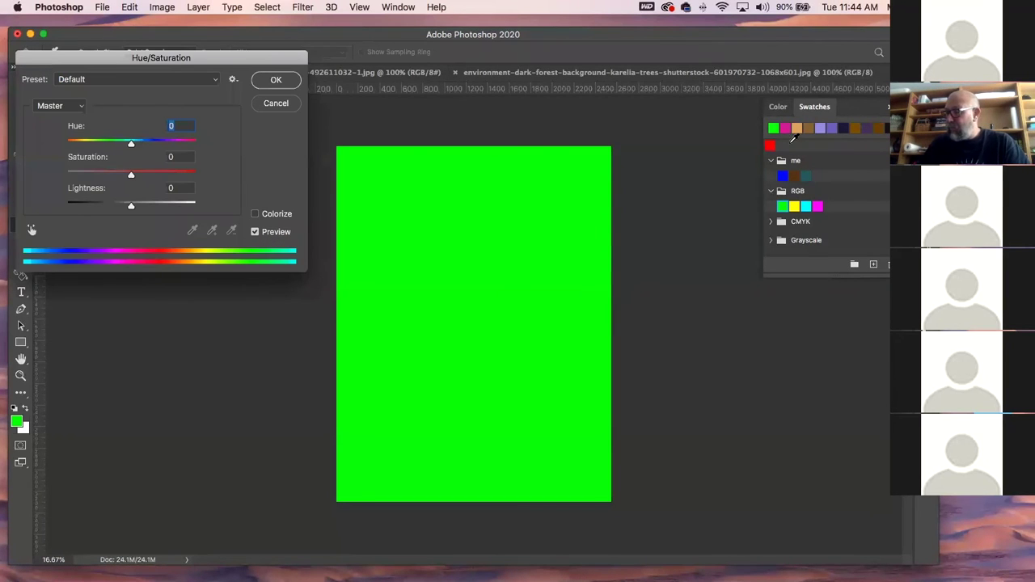
left_click_drag(131, 174, 101, 176)
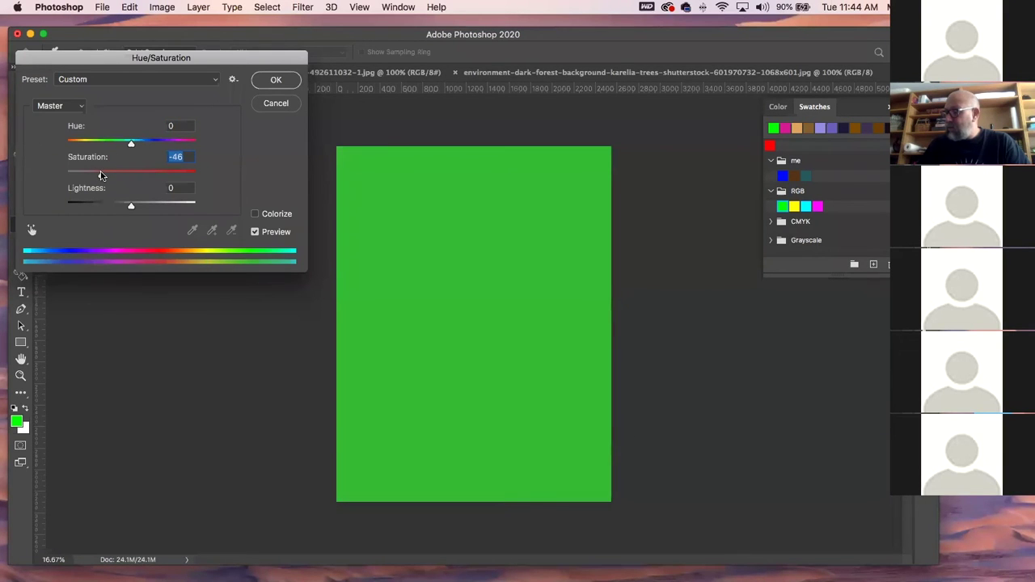
left_click(283, 84)
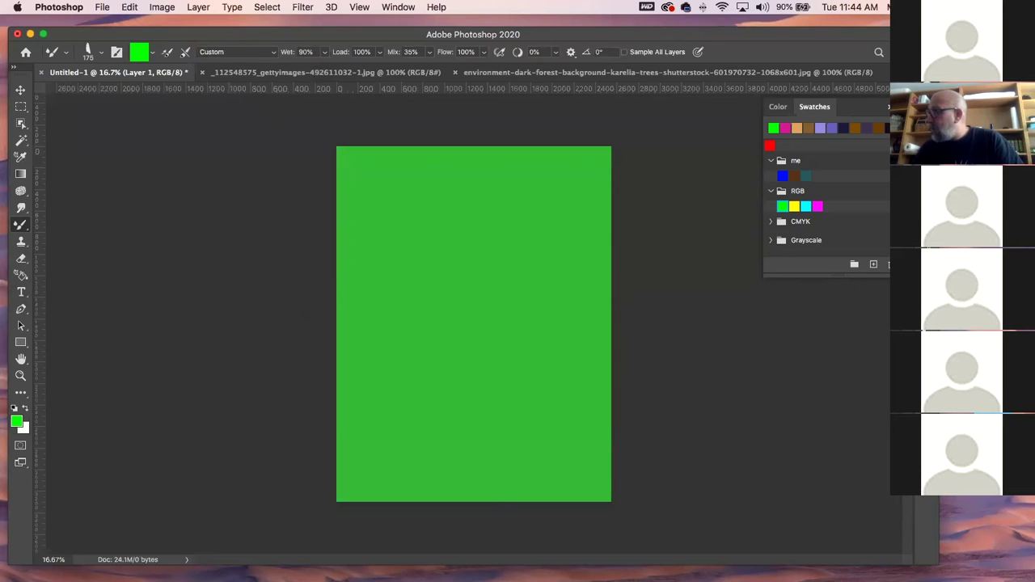
key("F7")
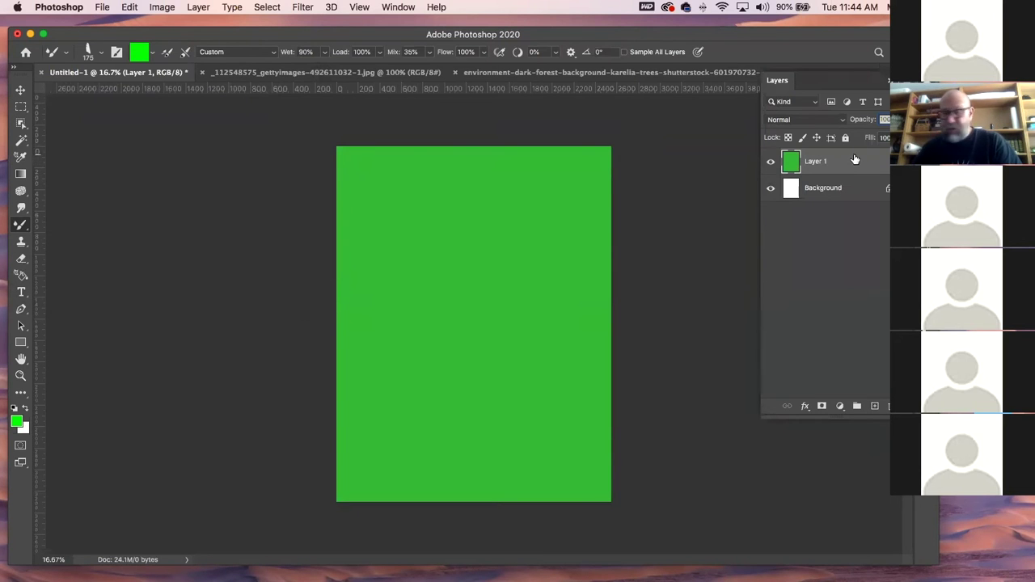
- Redo the green fill on the Background layer at Saturation -52, then show the Swatches panel
key("super+z")
key("super+z")
left_click(842, 189)
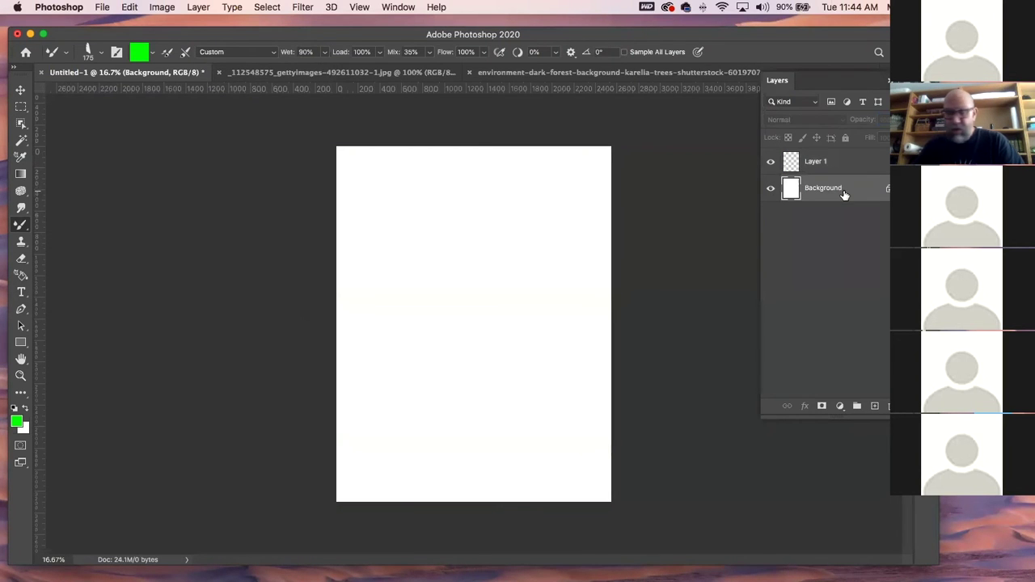
key("alt+BackSpace")
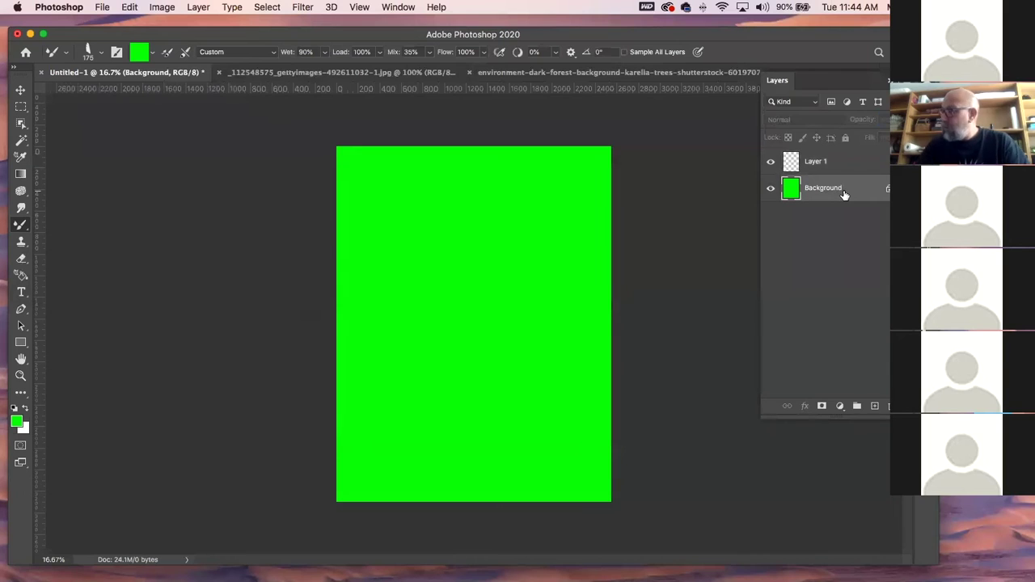
key("super+u")
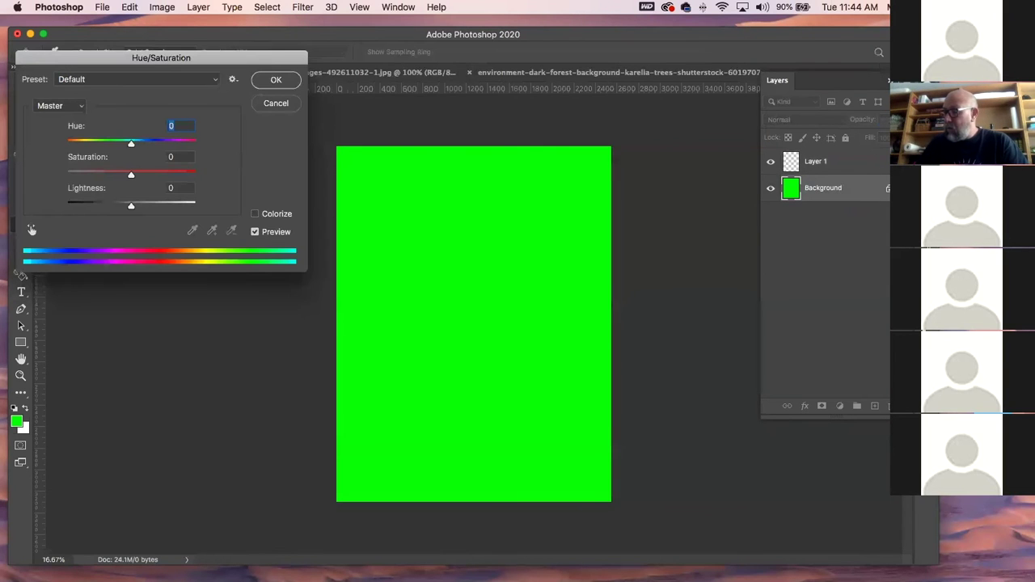
left_click_drag(131, 174, 96, 174)
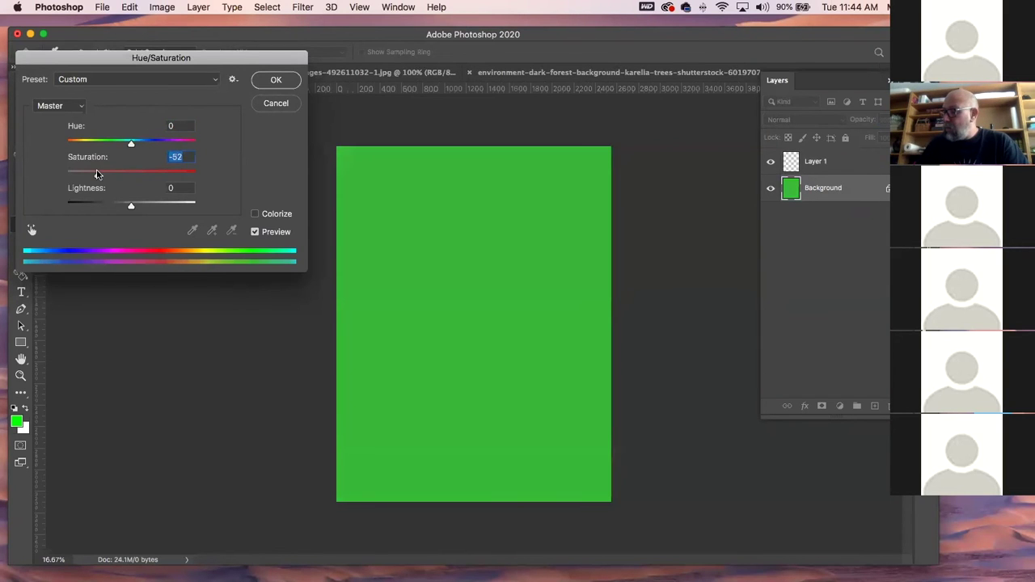
left_click(276, 80)
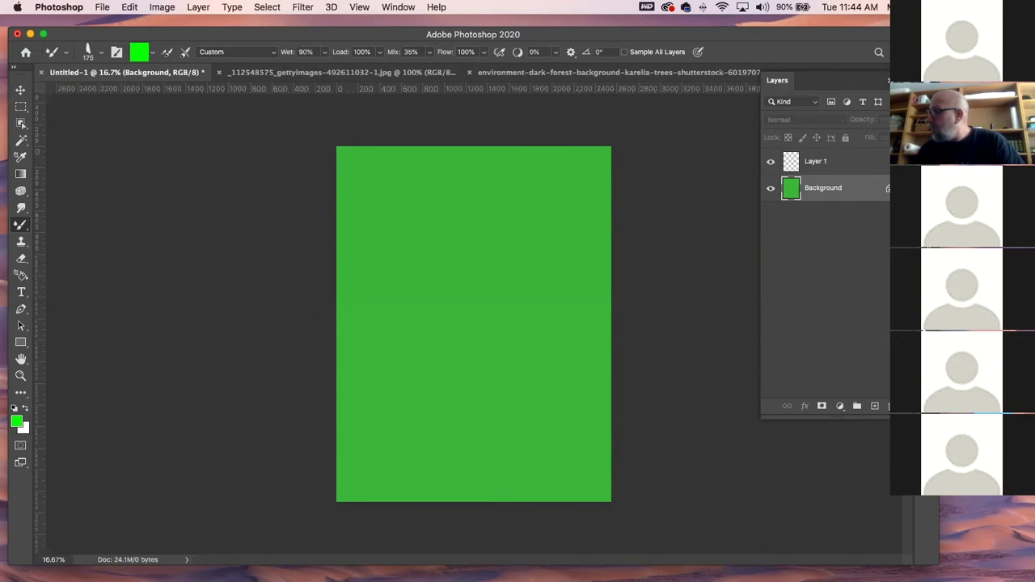
key("F6")
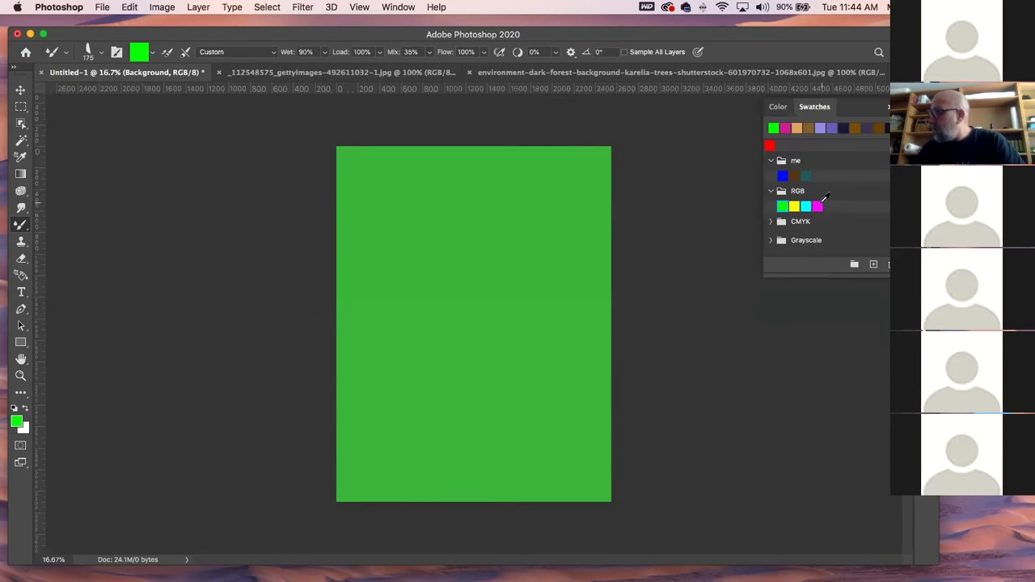
left_click(818, 206)
- Choose the red swatch as paint colour and check the mixer brush's Load/Clean options
left_click(769, 144)
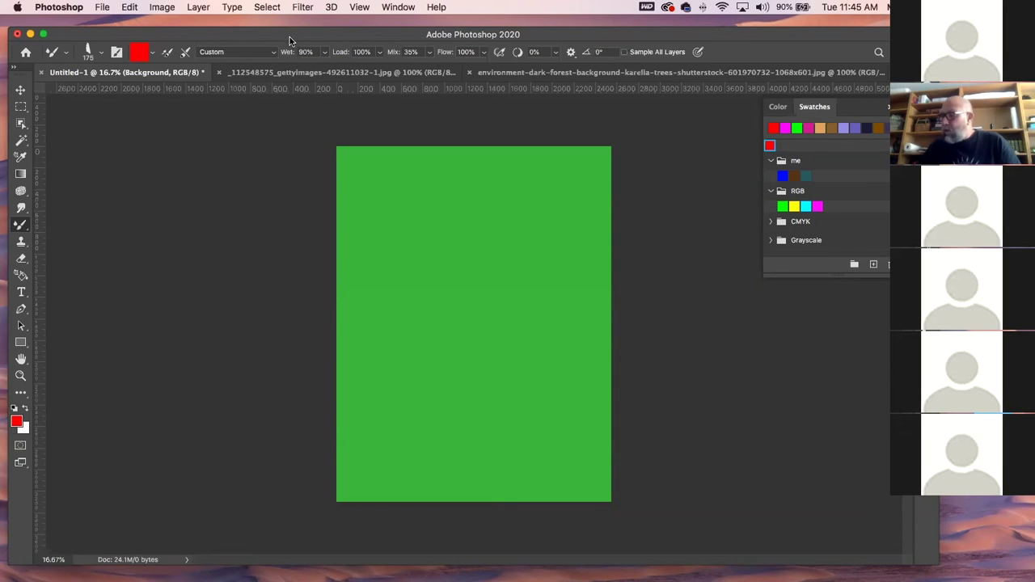
left_click(152, 53)
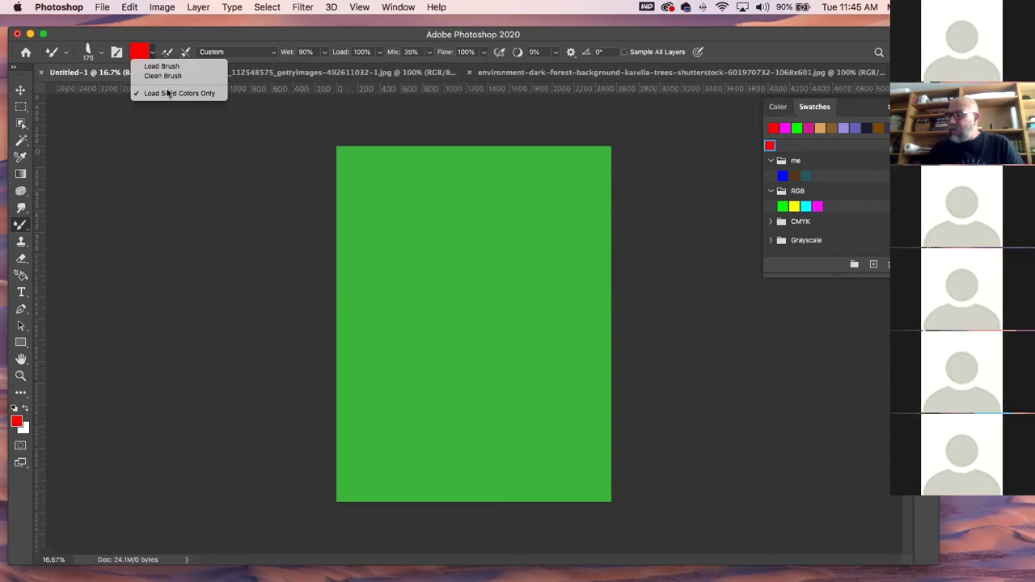
left_click(172, 39)
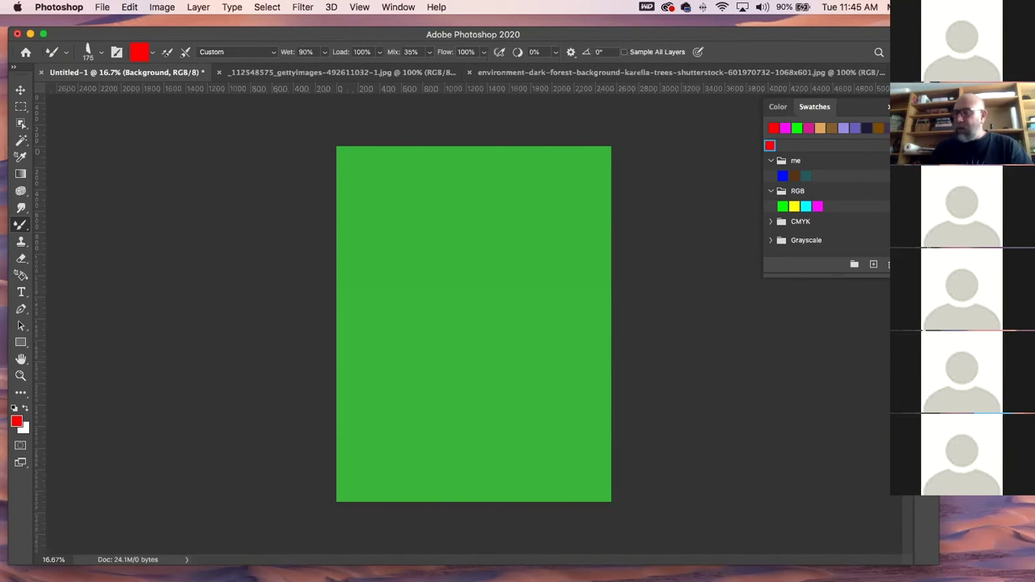
left_click(152, 53)
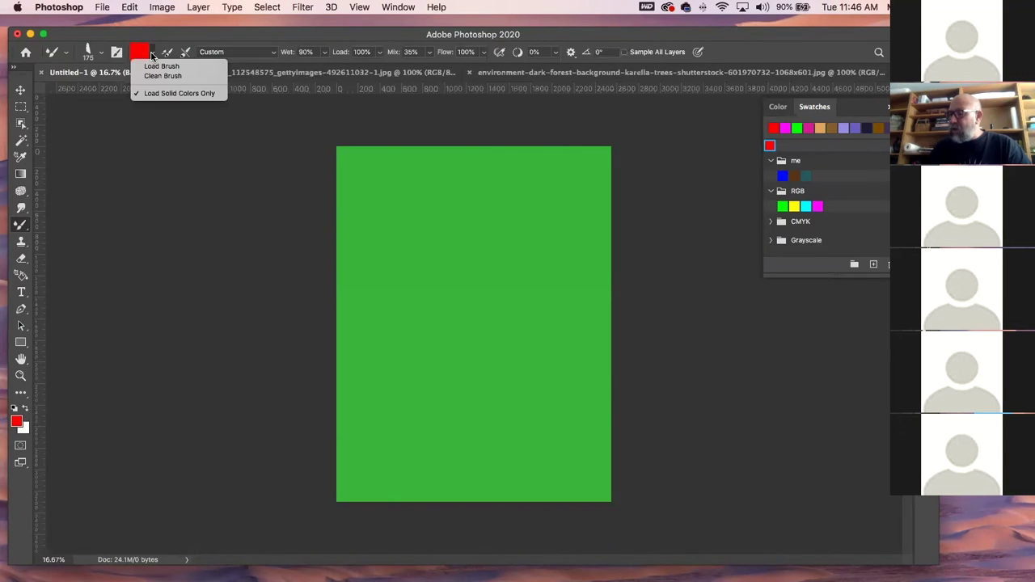
left_click(152, 53)
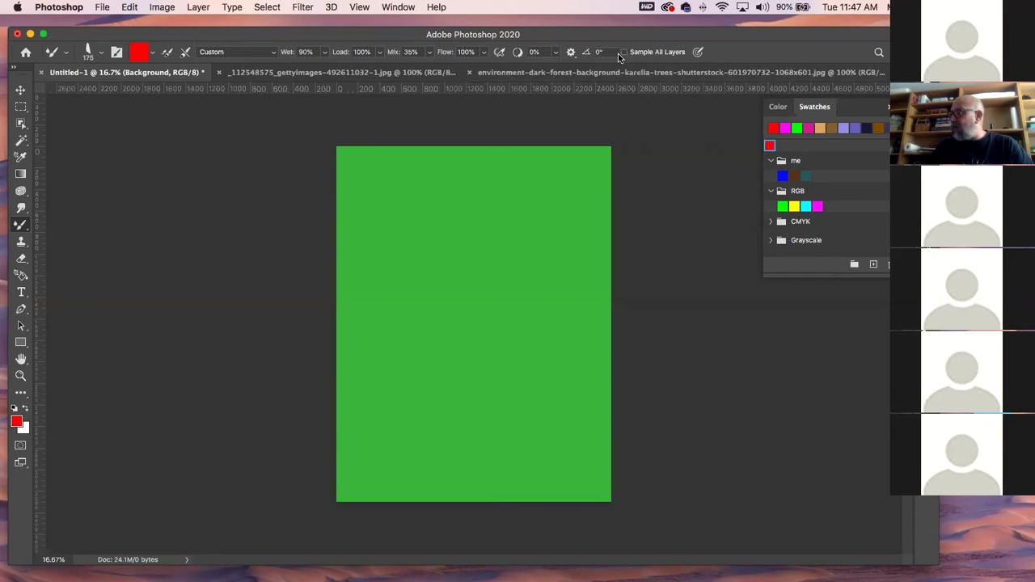
- Enable Sample All Layers and paint three red mixer-brush strokes near the canvas centre
left_click(623, 52)
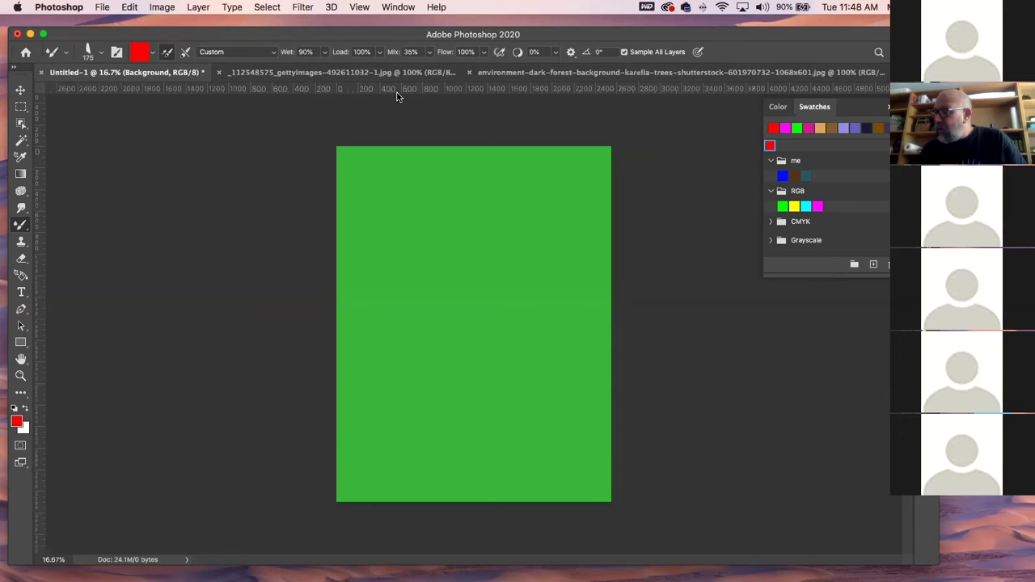
left_click_drag(462, 234, 440, 317)
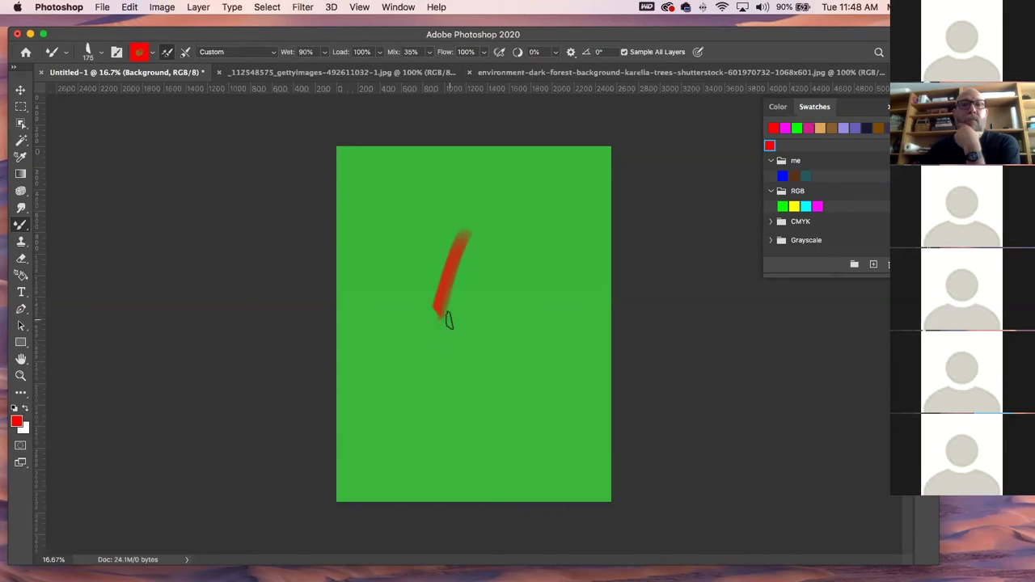
mouse_move(437, 243)
left_mouse_down()
mouse_move(453, 309)
mouse_move(450, 290)
left_mouse_up()
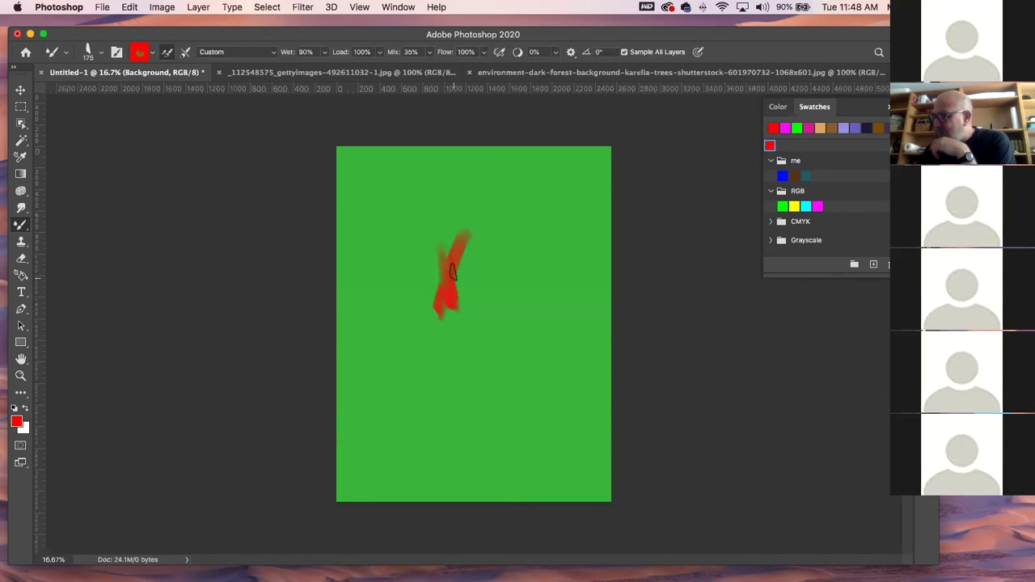
mouse_move(480, 259)
left_mouse_down()
mouse_move(457, 286)
mouse_move(477, 277)
left_mouse_up()
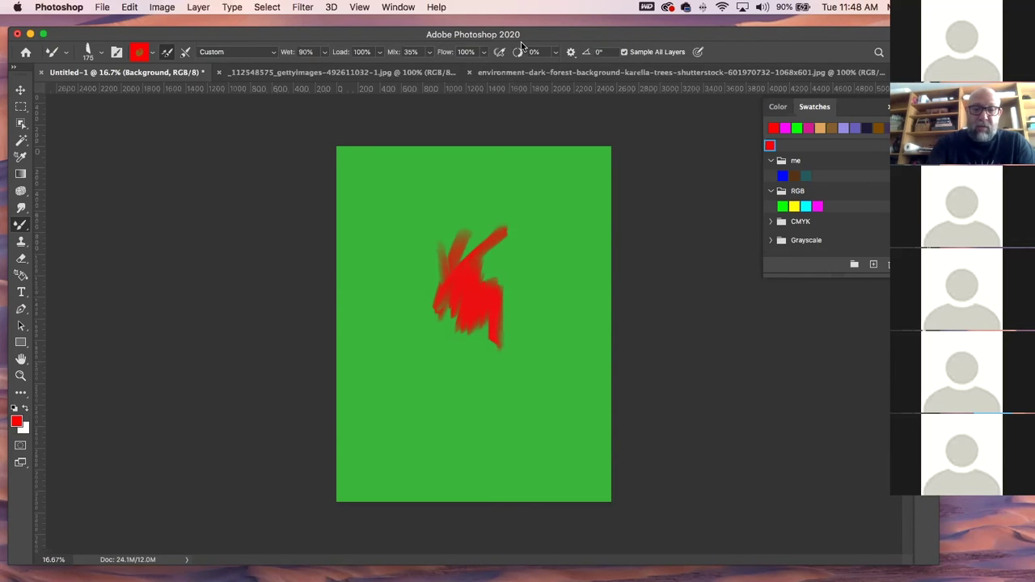
key("super+alt+i")
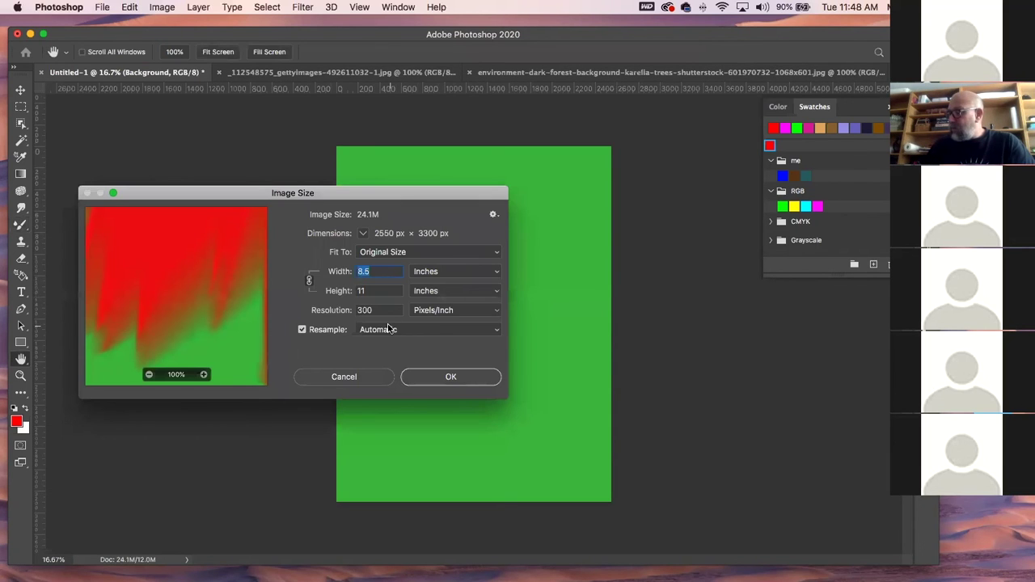
- Set the image resolution to 72 ppi
double_click(383, 312)
type("72")
key("Return")
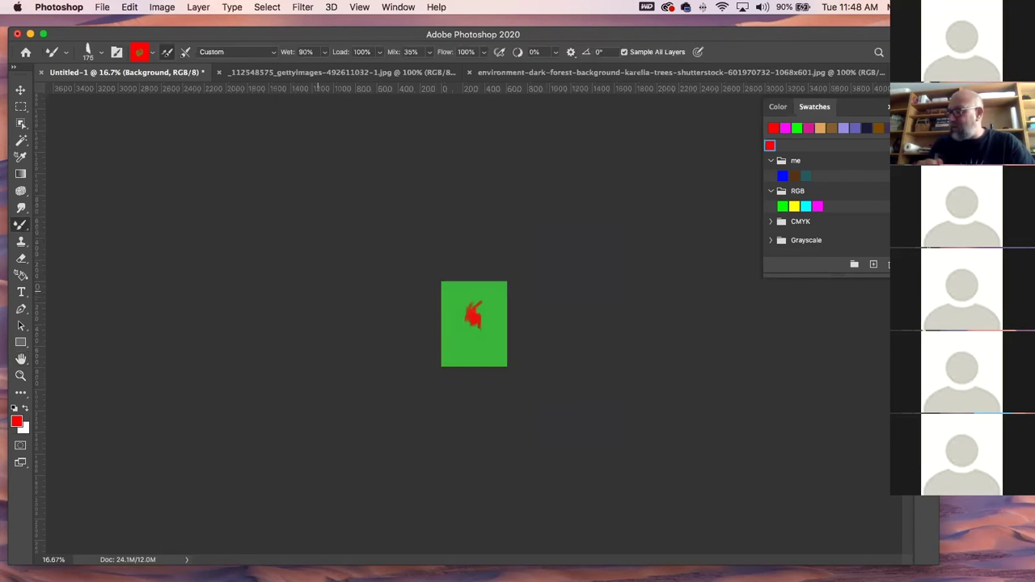
- At 100% zoom with brush size 80, spread the red into a tall flame-like mass
key("super+1")
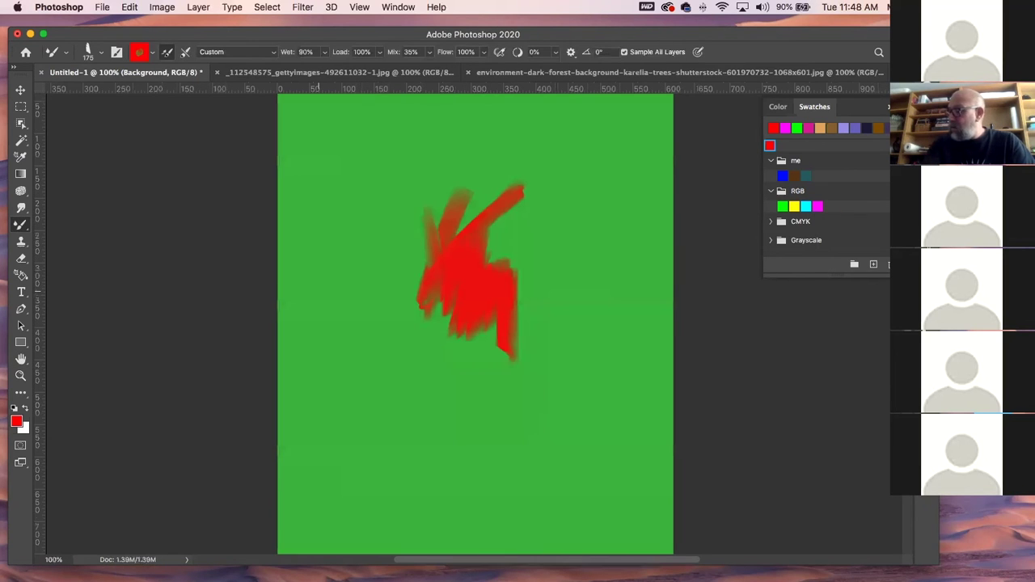
key("bracketleft")
key("bracketleft")
key("bracketleft")
key("bracketleft")
key("bracketleft")
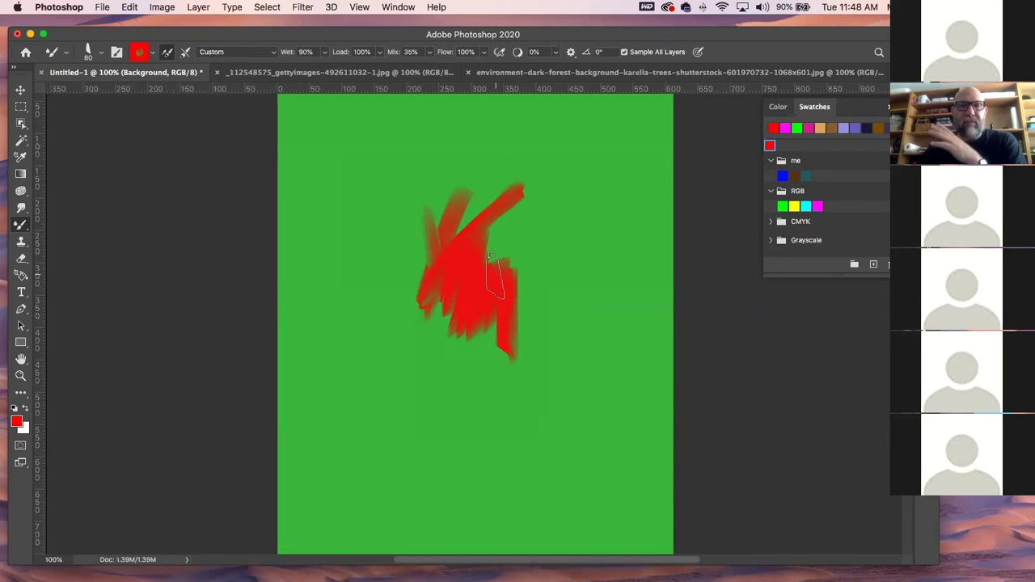
left_click_drag(496, 279, 509, 323)
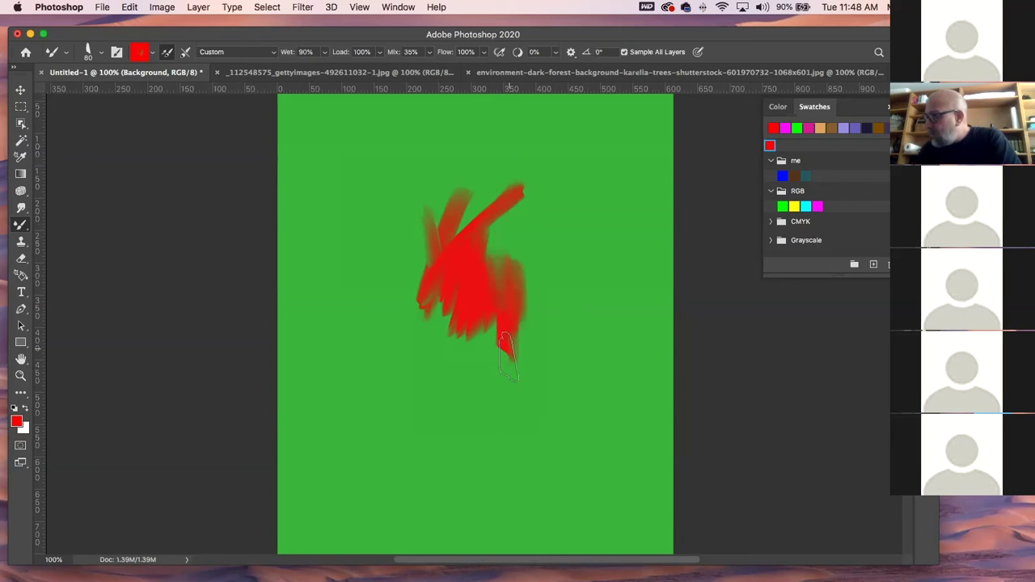
mouse_move(508, 264)
left_mouse_down()
mouse_move(538, 257)
mouse_move(521, 283)
mouse_move(535, 270)
mouse_move(533, 338)
mouse_move(522, 328)
mouse_move(501, 374)
mouse_move(478, 307)
mouse_move(470, 324)
mouse_move(452, 309)
mouse_move(463, 368)
mouse_move(442, 330)
mouse_move(419, 328)
mouse_move(485, 295)
mouse_move(421, 350)
mouse_move(459, 340)
mouse_move(444, 377)
mouse_move(465, 386)
mouse_move(480, 433)
mouse_move(492, 374)
mouse_move(501, 413)
mouse_move(479, 371)
left_mouse_up()
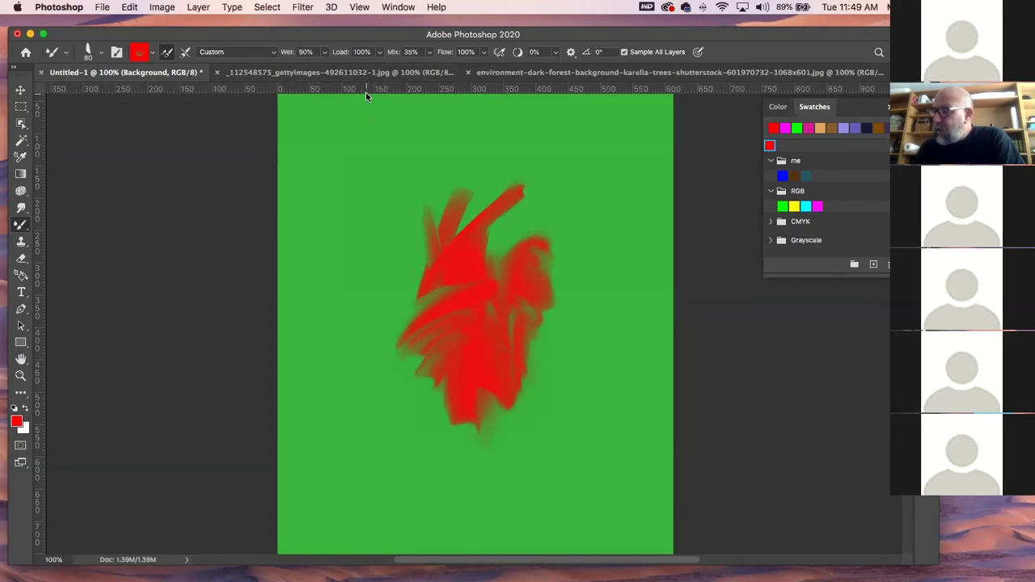
mouse_move(474, 208)
left_mouse_down()
mouse_move(505, 267)
mouse_move(516, 216)
mouse_move(478, 224)
mouse_move(504, 177)
mouse_move(408, 277)
mouse_move(424, 355)
mouse_move(356, 343)
mouse_move(409, 410)
mouse_move(432, 420)
mouse_move(418, 474)
left_mouse_up()
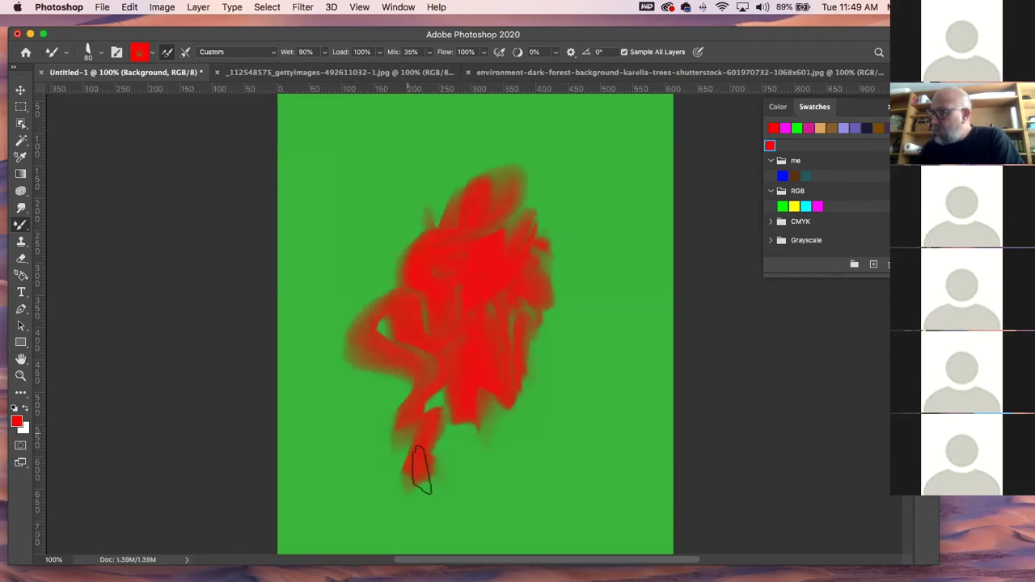
- Paint a slate-purple streak through the red mass and raise Mix to 100%
left_click(855, 128)
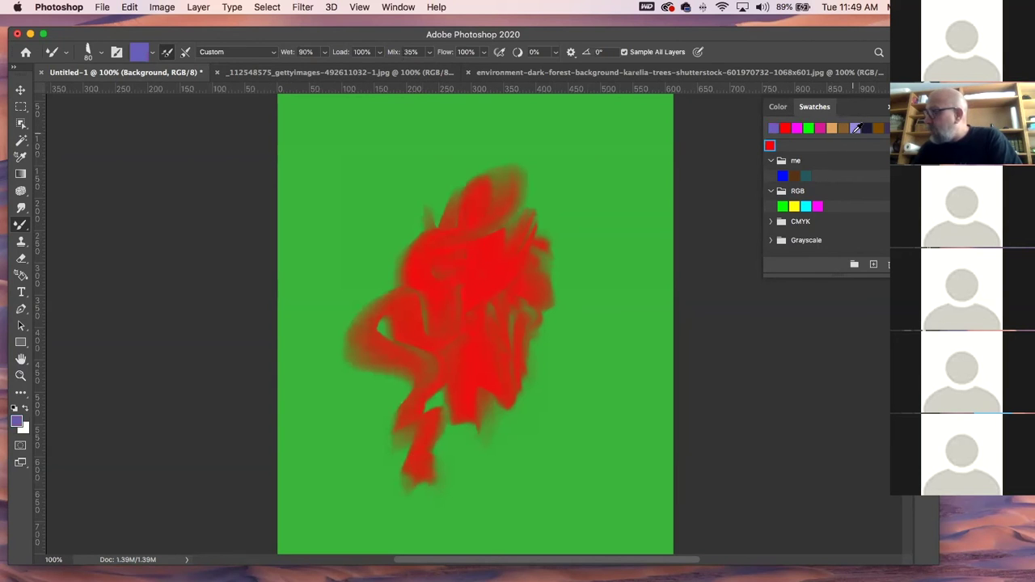
mouse_move(462, 267)
left_mouse_down()
mouse_move(463, 333)
mouse_move(478, 276)
mouse_move(475, 370)
mouse_move(483, 287)
mouse_move(501, 363)
mouse_move(439, 273)
mouse_move(470, 272)
mouse_move(429, 309)
mouse_move(425, 288)
mouse_move(448, 254)
mouse_move(437, 331)
mouse_move(441, 262)
mouse_move(442, 301)
mouse_move(419, 309)
mouse_move(456, 282)
mouse_move(448, 274)
mouse_move(402, 295)
mouse_move(437, 302)
mouse_move(436, 346)
mouse_move(406, 336)
mouse_move(453, 312)
mouse_move(452, 260)
mouse_move(467, 269)
mouse_move(481, 256)
mouse_move(474, 291)
mouse_move(501, 269)
mouse_move(480, 297)
mouse_move(517, 260)
mouse_move(489, 277)
mouse_move(515, 265)
mouse_move(491, 284)
mouse_move(500, 265)
mouse_move(518, 272)
mouse_move(530, 288)
mouse_move(513, 307)
mouse_move(522, 283)
left_mouse_up()
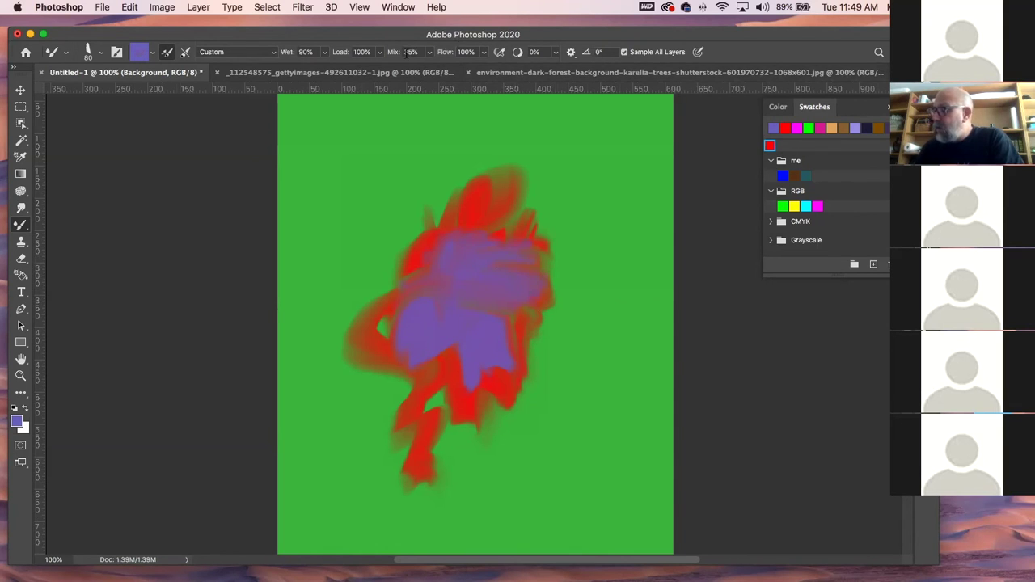
left_click(430, 55)
left_click_drag(432, 66, 467, 67)
- Blend purple and red together at the top, lower-left edge and bottom of the mass
mouse_move(458, 190)
left_mouse_down()
mouse_move(443, 242)
mouse_move(489, 196)
mouse_move(500, 242)
mouse_move(498, 192)
mouse_move(483, 240)
mouse_move(504, 184)
mouse_move(486, 246)
left_mouse_up()
mouse_move(370, 330)
left_mouse_down()
mouse_move(386, 379)
mouse_move(367, 320)
mouse_move(382, 401)
mouse_move(363, 323)
mouse_move(374, 368)
mouse_move(386, 365)
mouse_move(382, 399)
mouse_move(377, 387)
mouse_move(427, 409)
mouse_move(422, 481)
left_mouse_up()
mouse_move(463, 388)
left_mouse_down()
mouse_move(461, 408)
mouse_move(453, 381)
mouse_move(497, 384)
mouse_move(503, 425)
mouse_move(489, 453)
mouse_move(479, 409)
left_mouse_up()
mouse_move(555, 377)
left_mouse_down()
mouse_move(544, 437)
mouse_move(571, 323)
mouse_move(542, 458)
mouse_move(577, 334)
mouse_move(537, 222)
mouse_move(550, 279)
mouse_move(533, 329)
mouse_move(549, 264)
mouse_move(542, 313)
left_mouse_up()
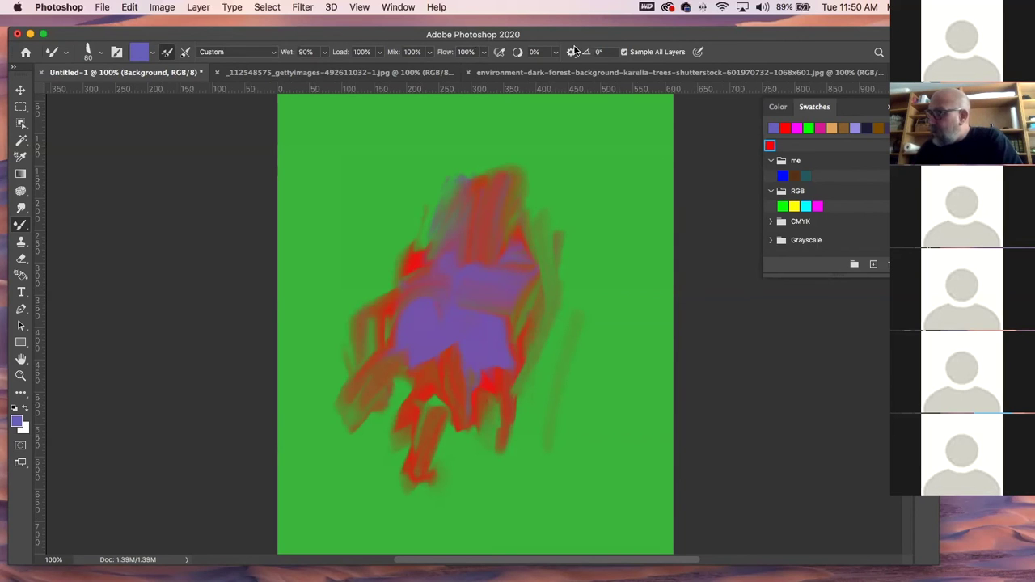
- Lower Mix to 5%, blend the centre and top, and add a vertical violet stroke at right
left_click(428, 52)
left_click_drag(425, 66, 374, 71)
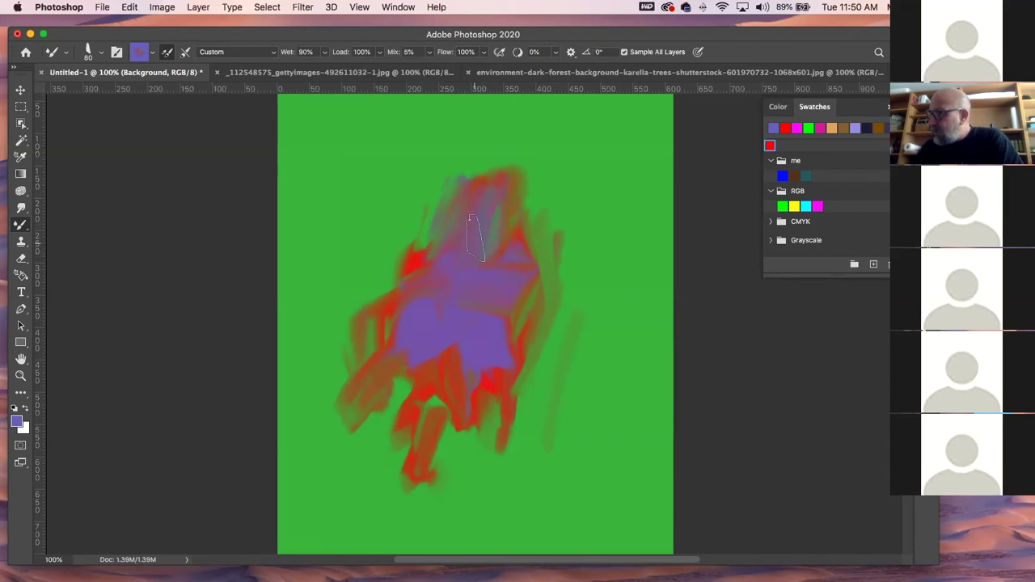
mouse_move(417, 307)
left_mouse_down()
mouse_move(451, 273)
mouse_move(412, 360)
mouse_move(441, 314)
mouse_move(453, 427)
left_mouse_up()
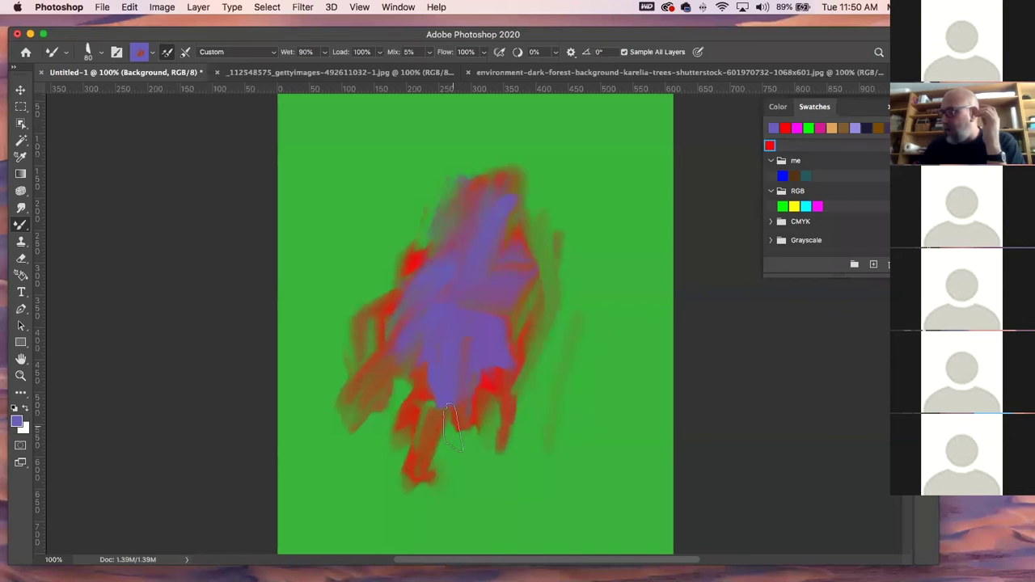
mouse_move(457, 179)
left_mouse_down()
mouse_move(442, 222)
mouse_move(467, 176)
mouse_move(418, 282)
mouse_move(418, 230)
mouse_move(412, 302)
mouse_move(412, 241)
mouse_move(391, 317)
mouse_move(390, 300)
mouse_move(401, 390)
left_mouse_up()
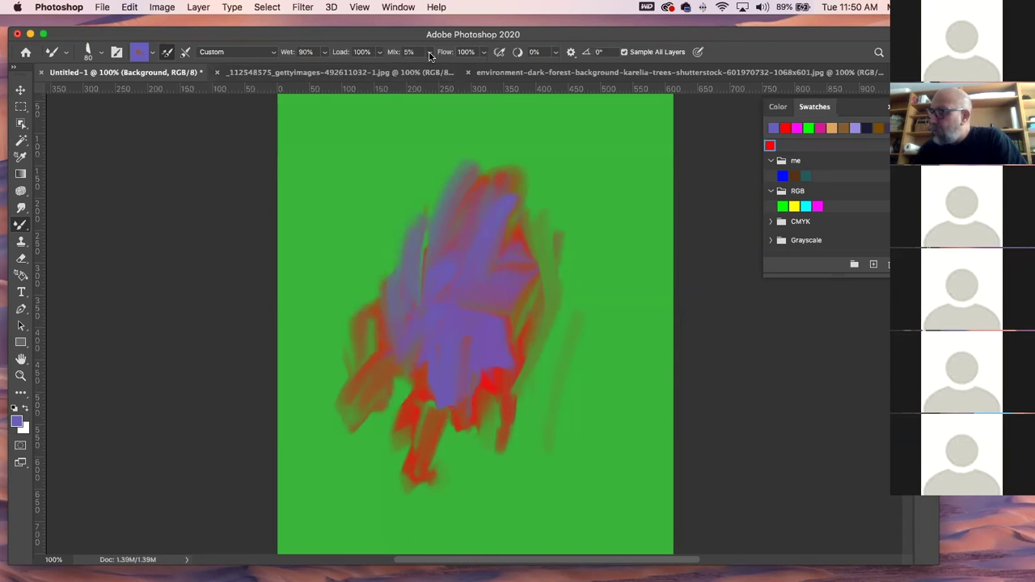
left_click_drag(592, 125, 588, 272)
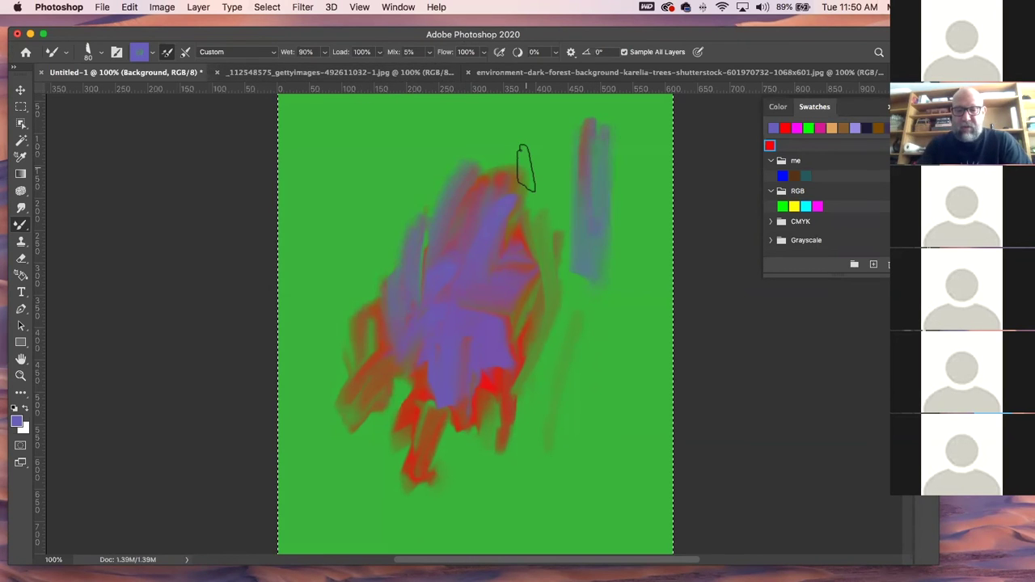
- Fill the Background layer with the purple foreground colour
key("super+a")
key("shift+BackSpace")
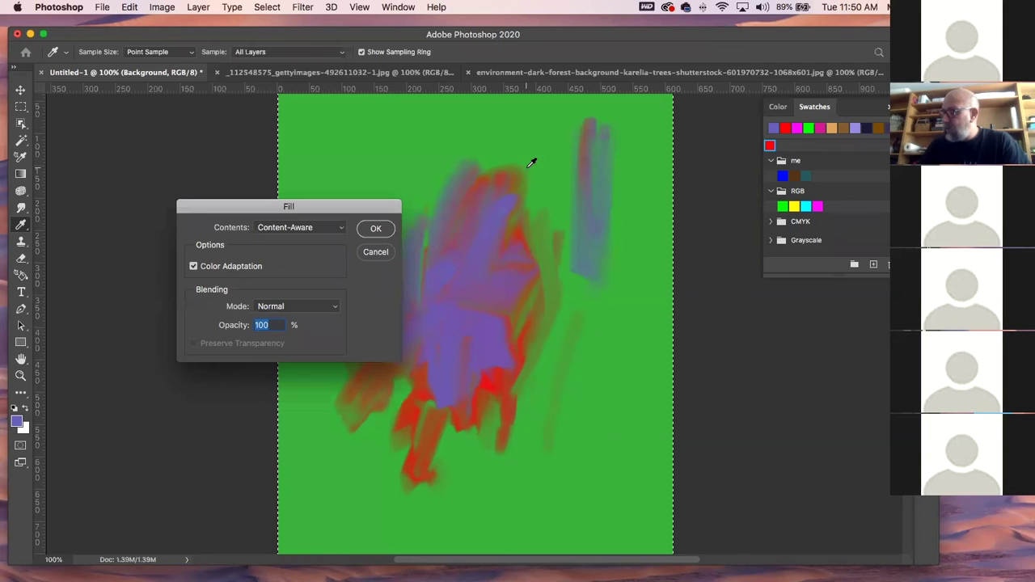
left_click(375, 251)
key("F7")
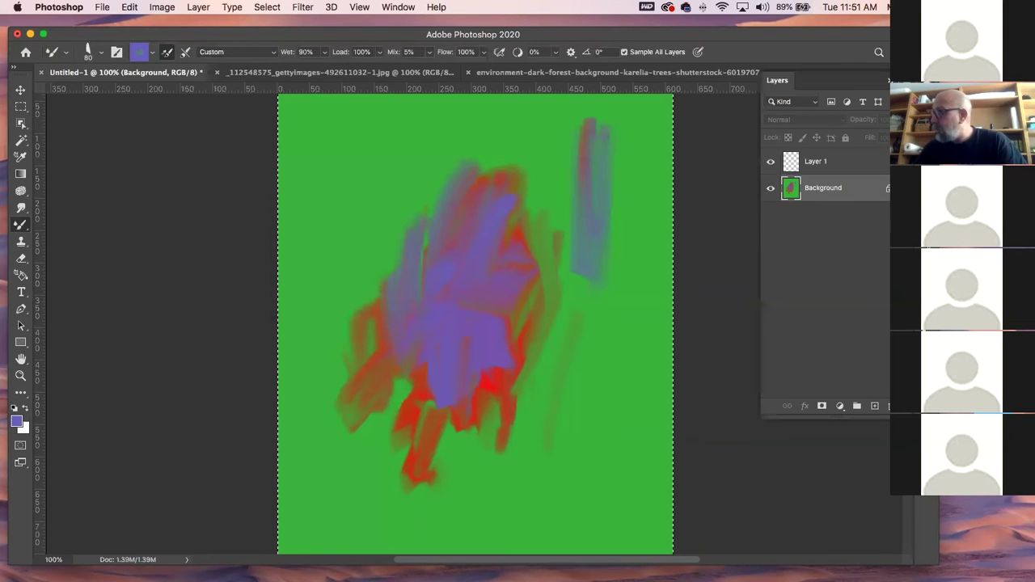
left_click(851, 163)
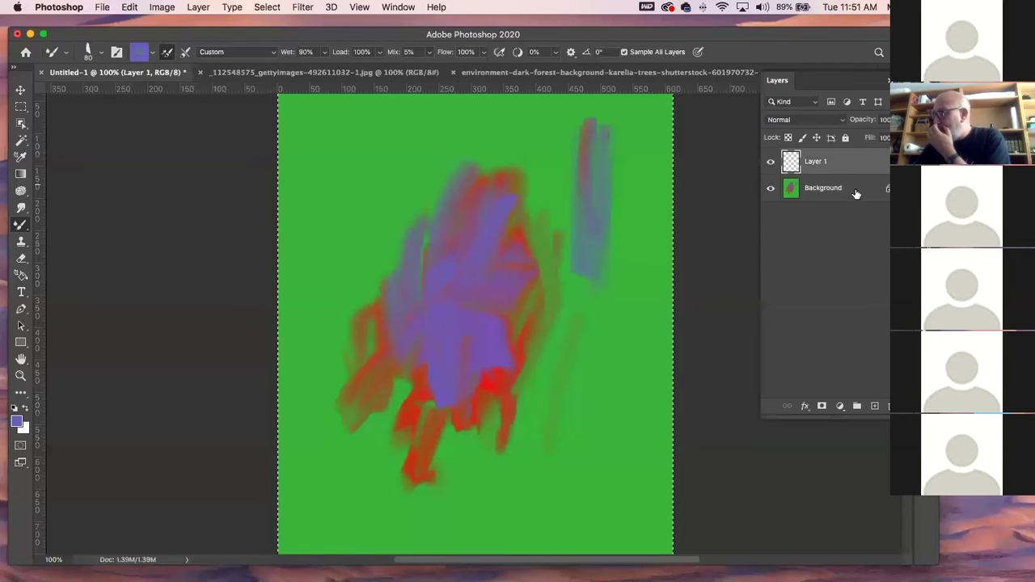
left_click(856, 194)
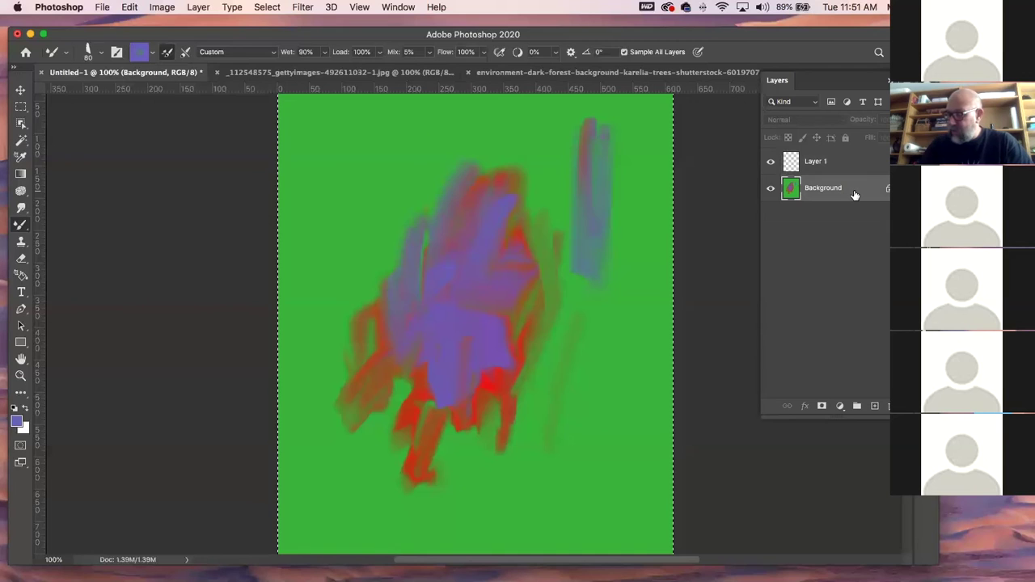
key("alt+BackSpace")
key("super+d")
- On Layer 1, pick a pink swatch and paint three diagonal pink strokes
mouse_move(455, 207)
left_mouse_down()
mouse_move(496, 143)
mouse_move(524, 137)
left_mouse_up()
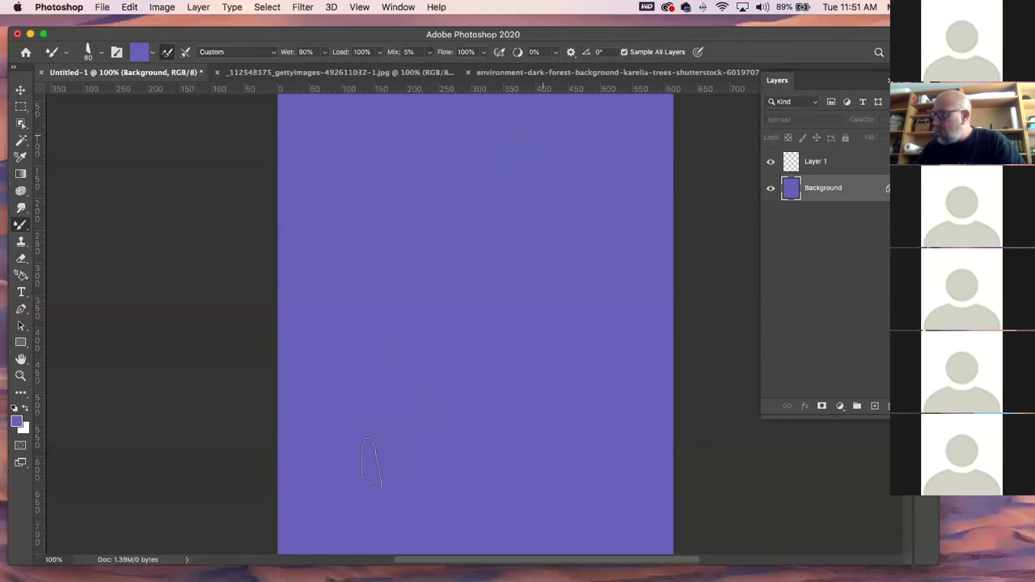
left_click(817, 164)
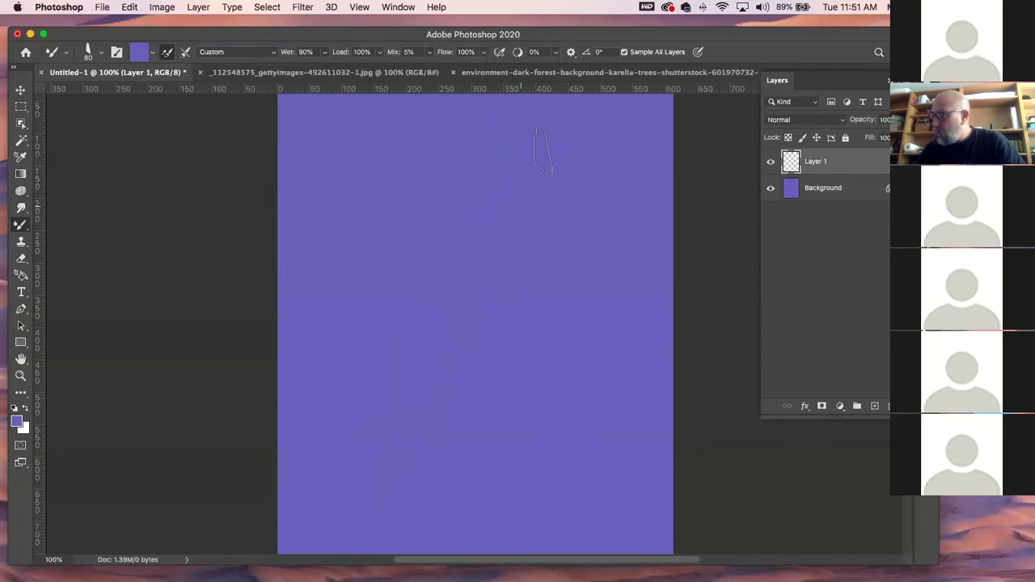
left_click(351, 178)
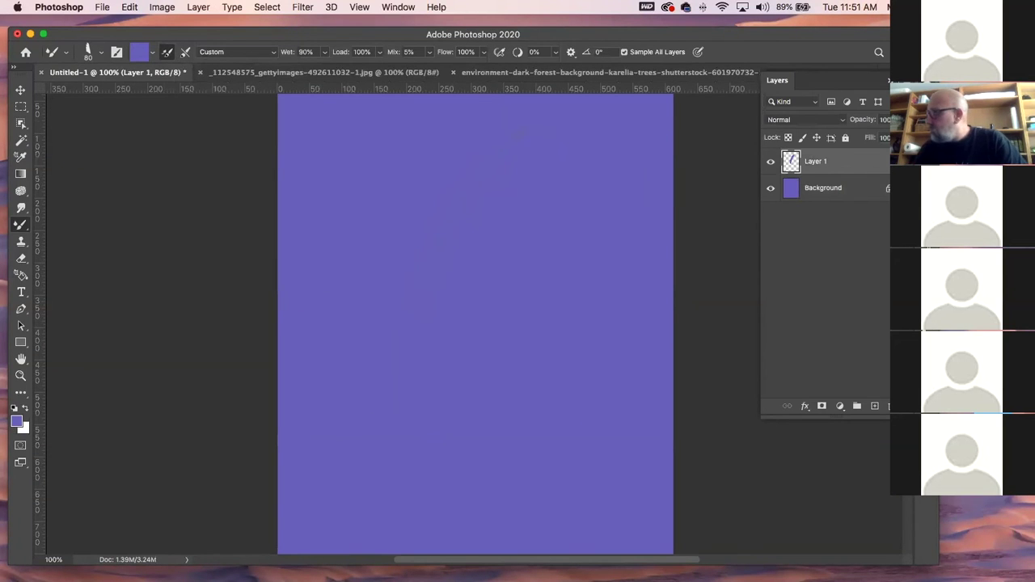
key("F7")
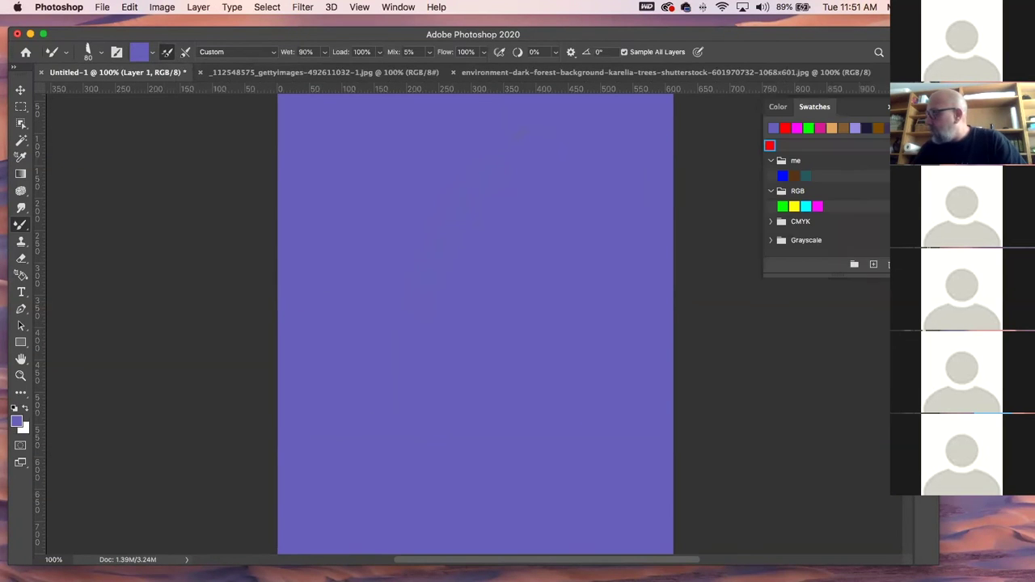
left_click(821, 128)
mouse_move(529, 173)
left_mouse_down()
mouse_move(443, 388)
mouse_move(495, 392)
left_mouse_up()
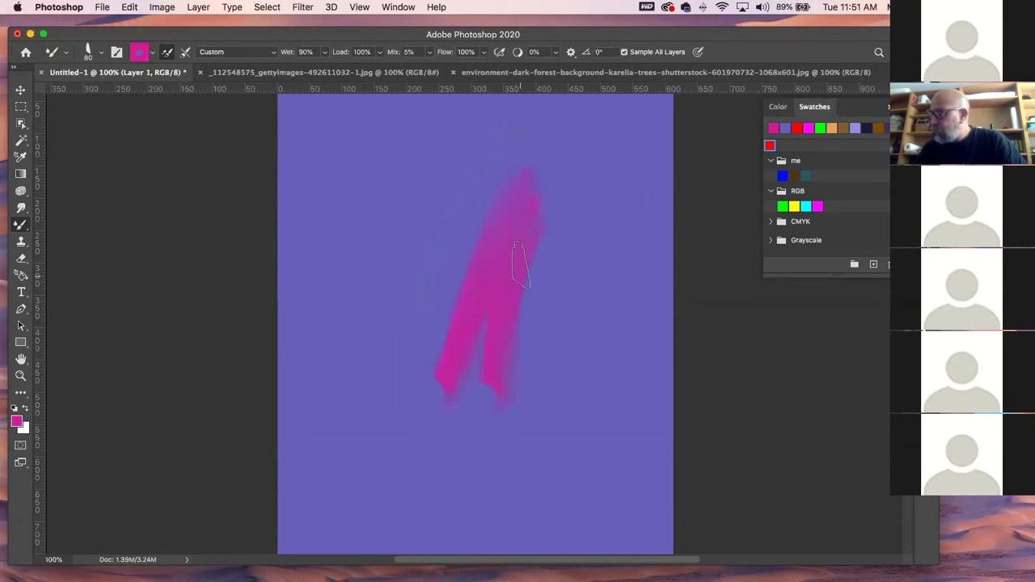
left_click_drag(556, 179, 522, 332)
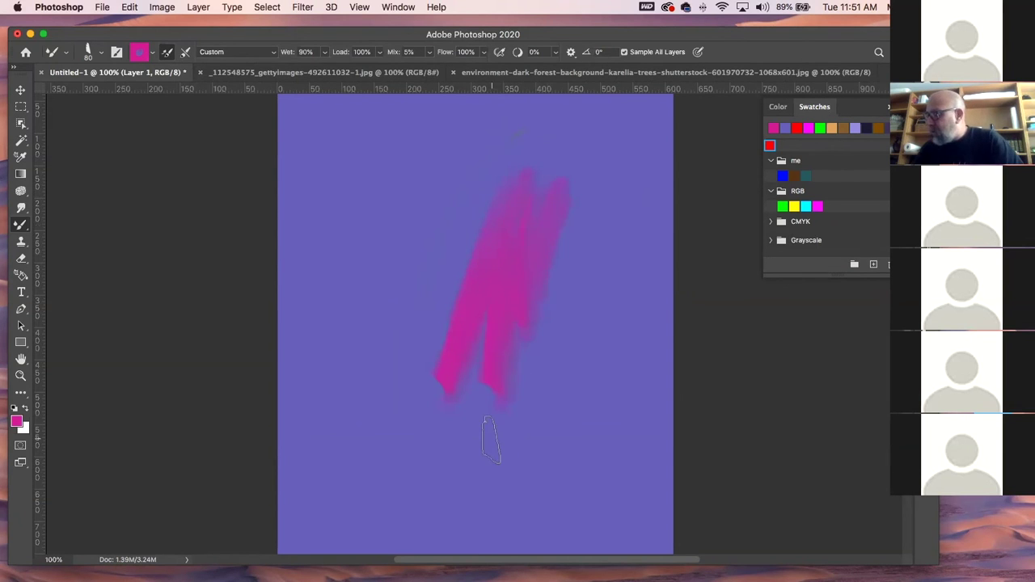
- Paint faint pink strokes while adjusting Mix to 86%, Load, and Wet from 10% to 100%
left_click_drag(479, 77, 476, 77)
left_click_drag(444, 158, 416, 208)
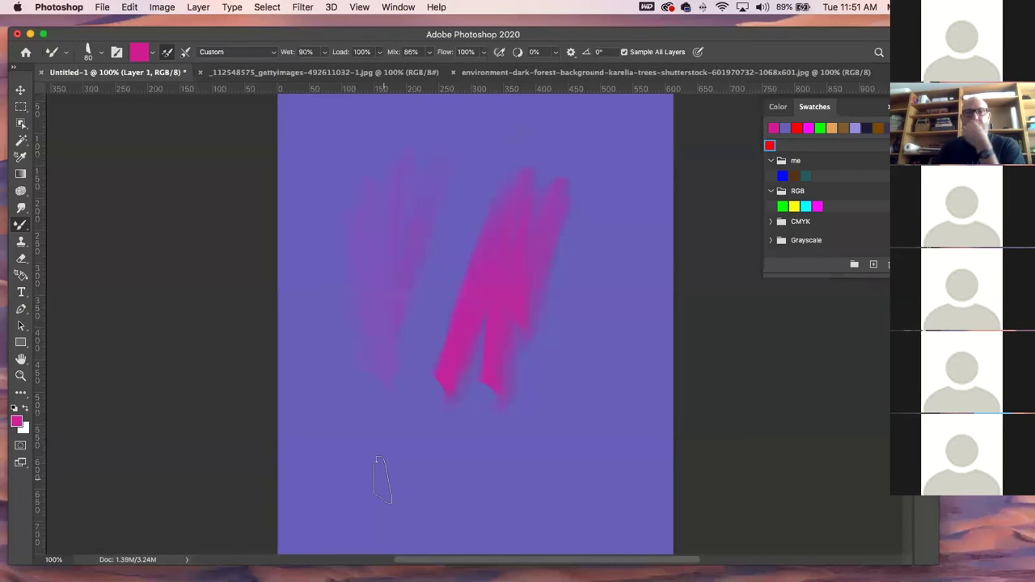
mouse_move(444, 206)
left_mouse_down()
mouse_move(387, 311)
mouse_move(391, 334)
mouse_move(393, 213)
mouse_move(360, 279)
mouse_move(385, 422)
left_mouse_up()
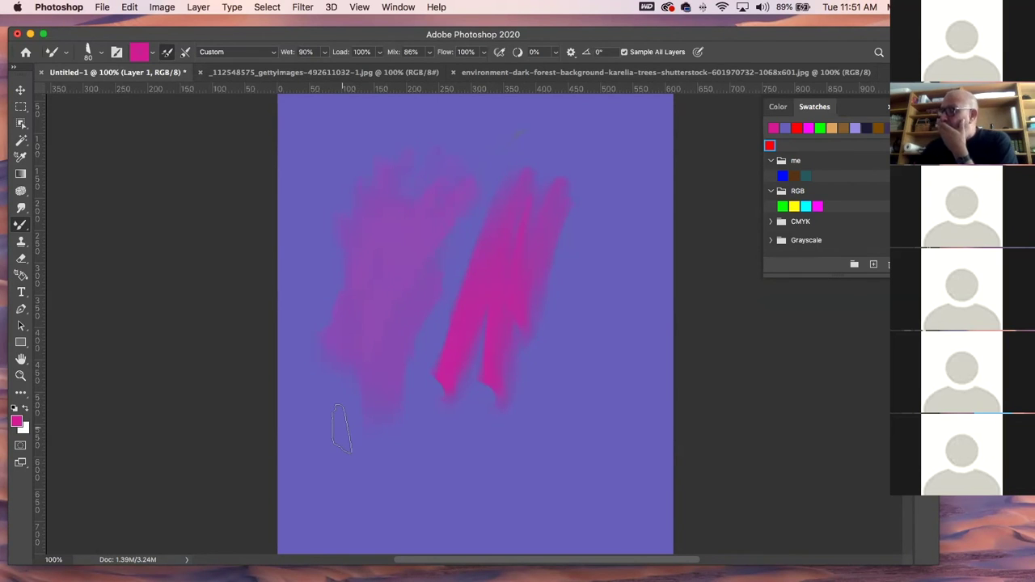
left_click(380, 52)
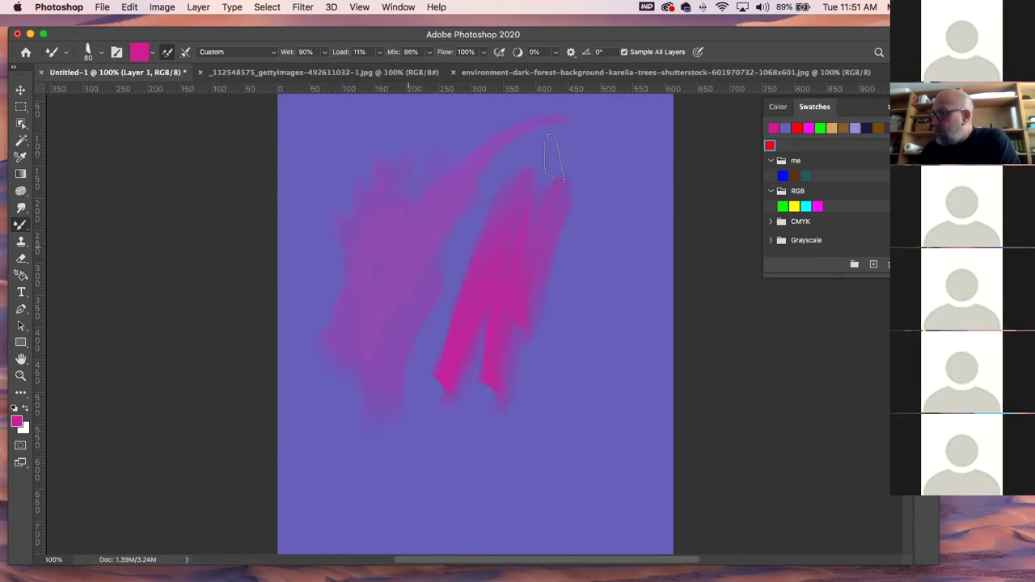
left_click_drag(606, 166, 616, 279)
left_click_drag(323, 54, 275, 72)
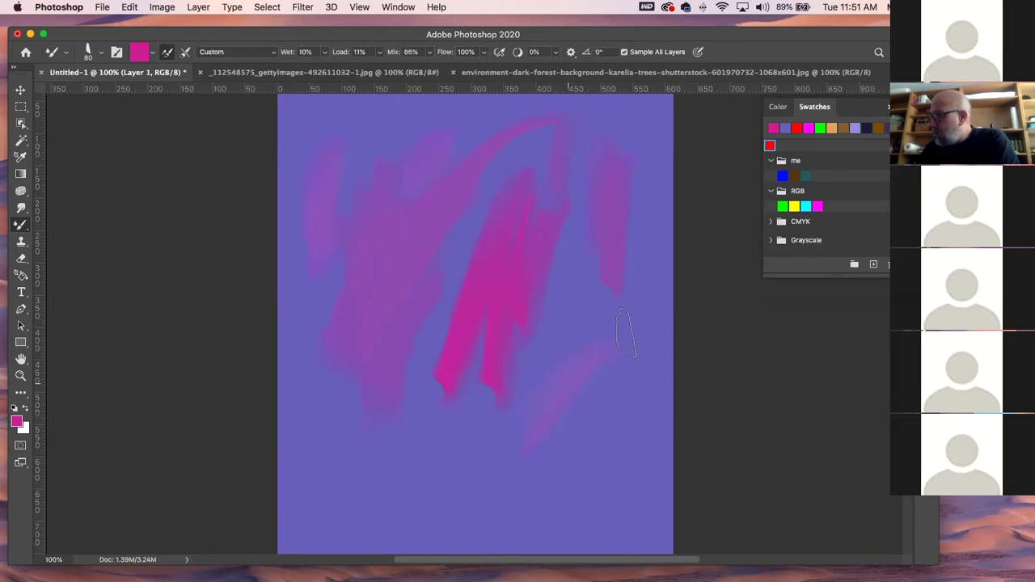
mouse_move(323, 53)
left_mouse_down()
mouse_move(327, 73)
mouse_move(386, 73)
left_mouse_up()
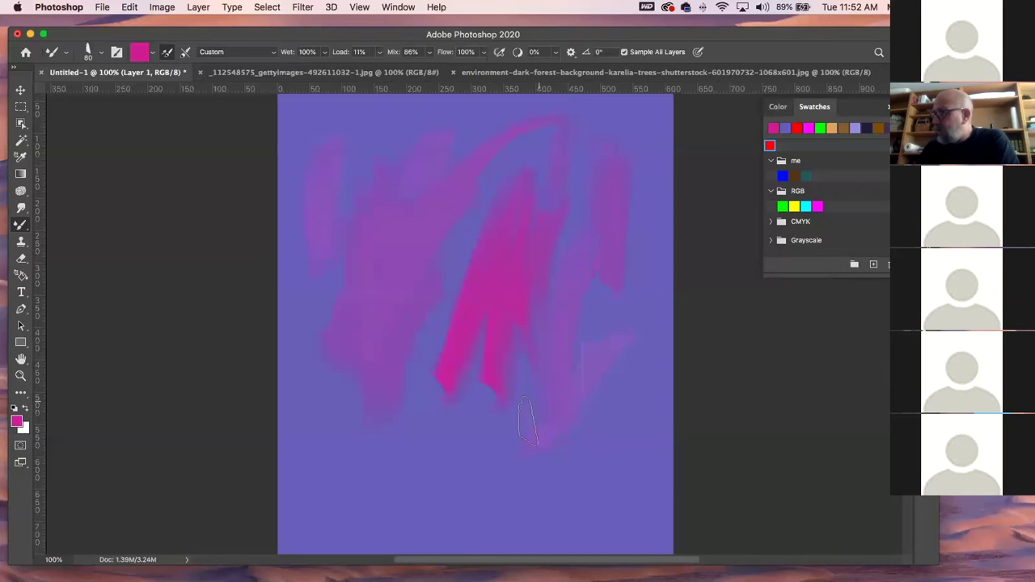
left_click_drag(525, 421, 534, 485)
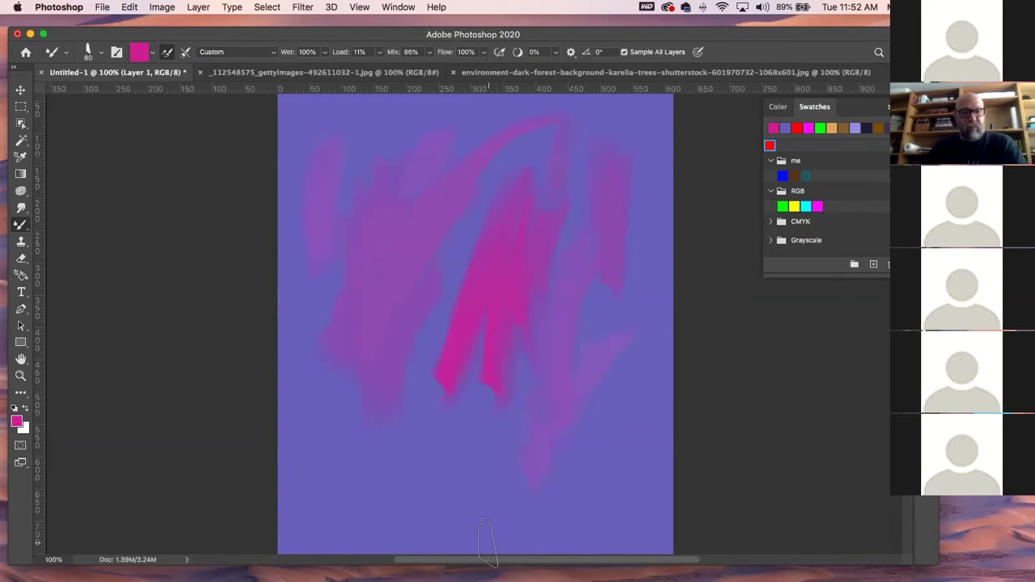
- Clear all the pink paint from Layer 1
key("super+a")
key("Delete")
key("super+d")
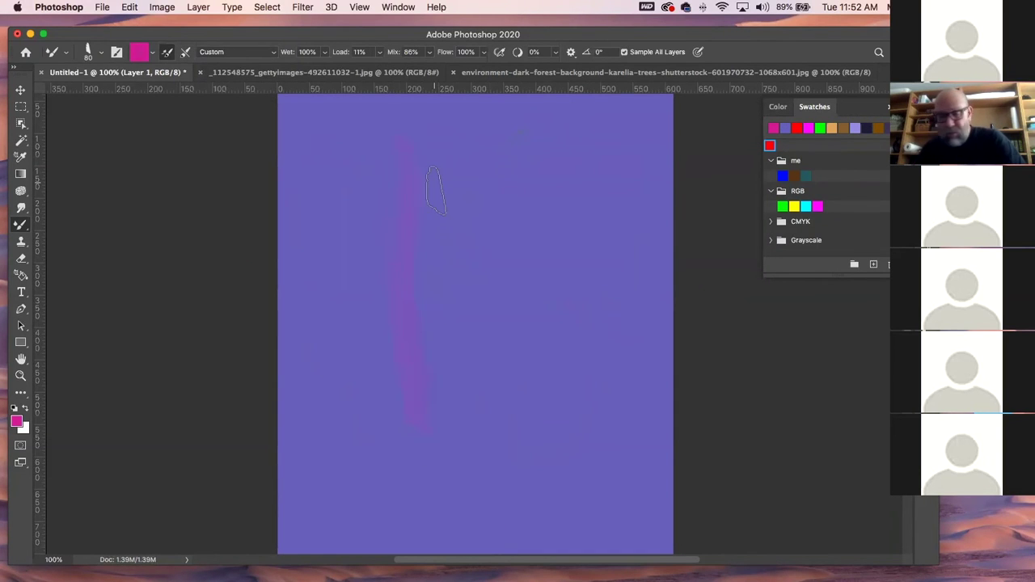
- Raise Load to 100%, paint a pink test stroke, and undo it
mouse_move(379, 55)
left_mouse_down()
mouse_move(387, 68)
mouse_move(430, 75)
left_mouse_up()
left_click_drag(416, 121, 413, 235)
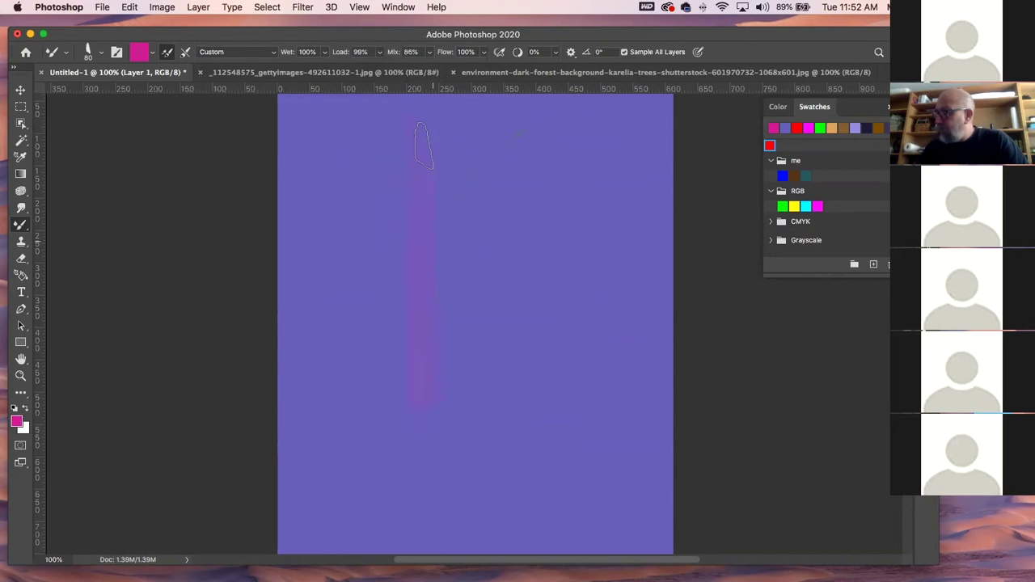
left_click(379, 53)
left_click_drag(379, 67, 382, 68)
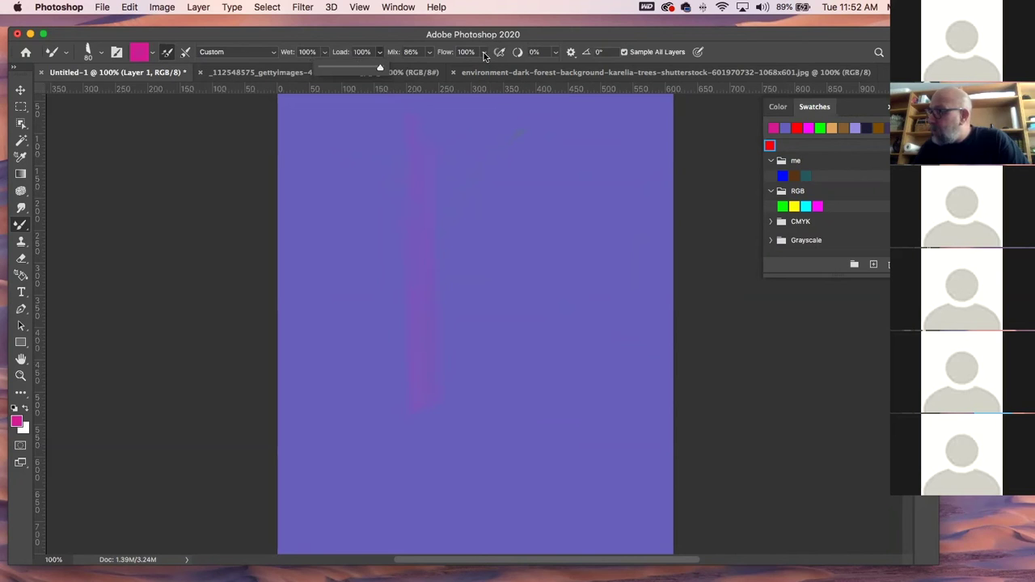
left_click(477, 125)
left_click_drag(476, 425, 475, 454)
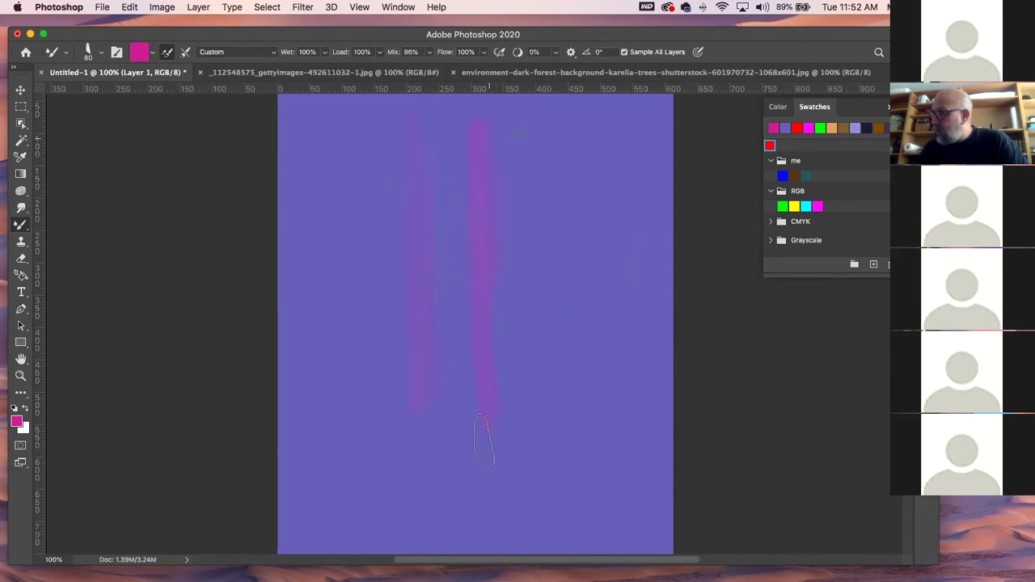
key("super+z")
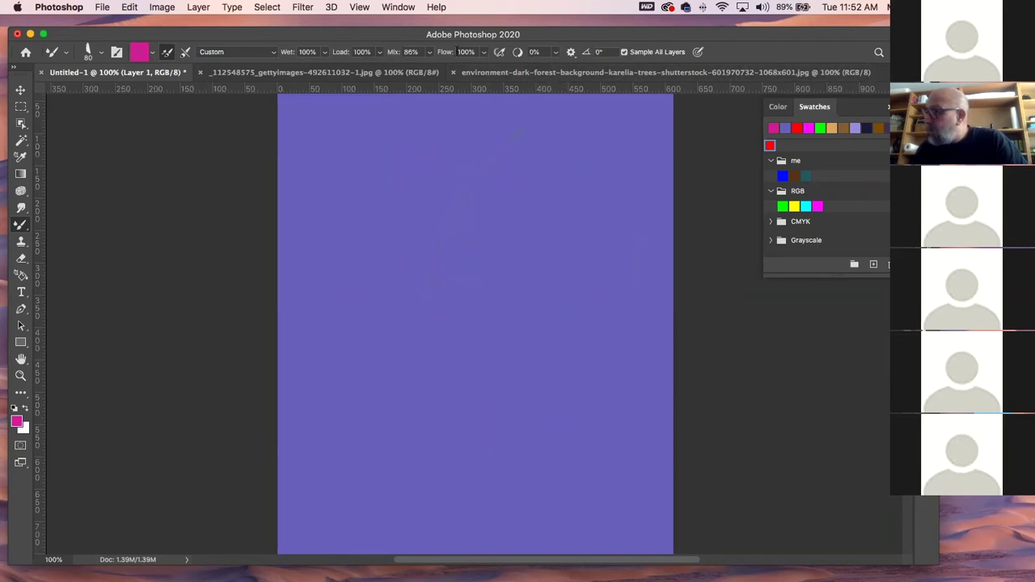
- Test pink strokes at Mix 15% and 40%, undoing each one
left_click(428, 52)
left_click_drag(428, 70, 388, 71)
left_click_drag(427, 150, 432, 485)
key("super+z")
left_click(428, 55)
left_click_drag(446, 134, 437, 421)
key("super+z")
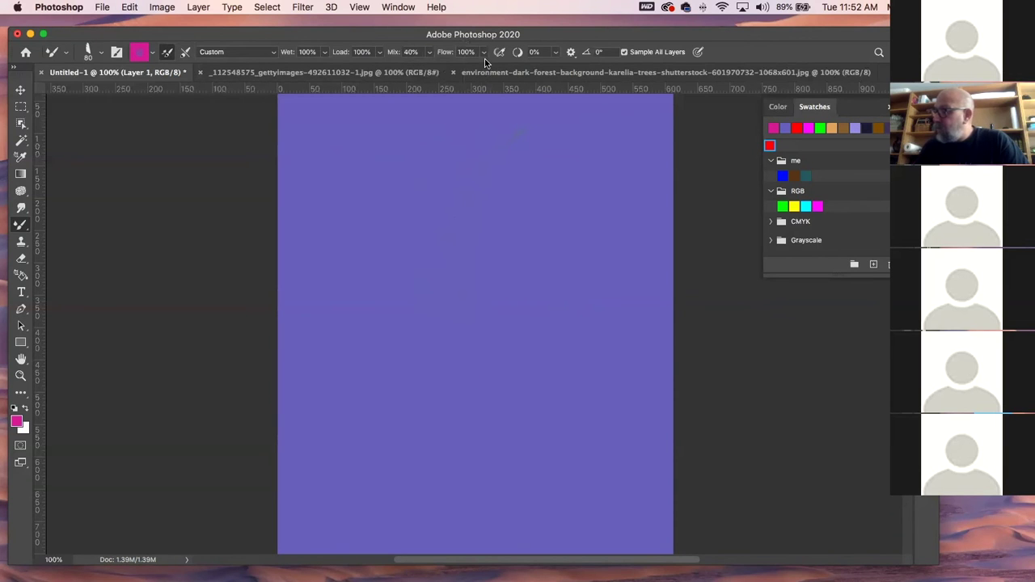
- Lower Flow to 8% and paint faint pink test strokes
left_click(482, 52)
left_click_drag(484, 68, 428, 70)
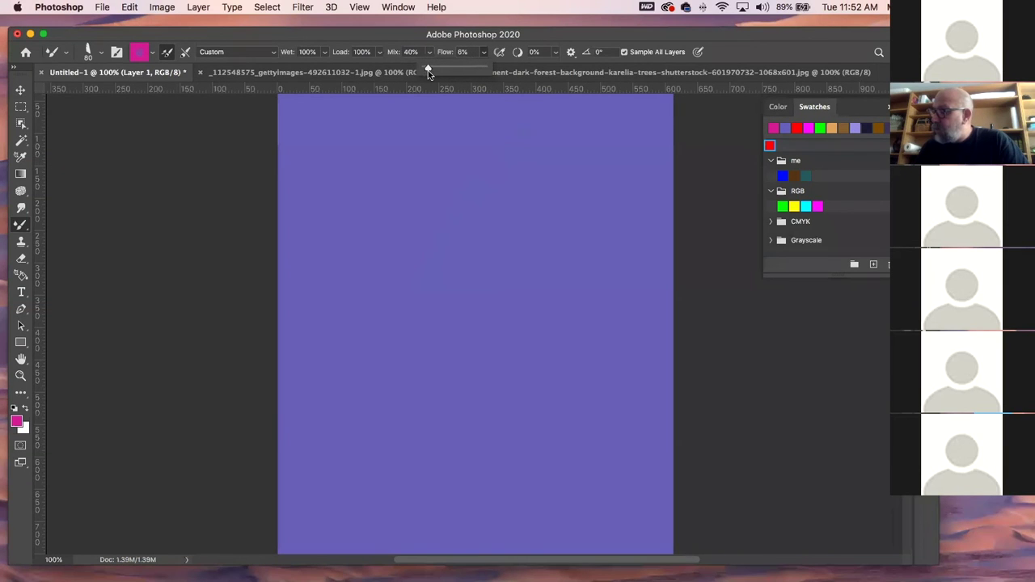
left_click_drag(454, 152, 457, 179)
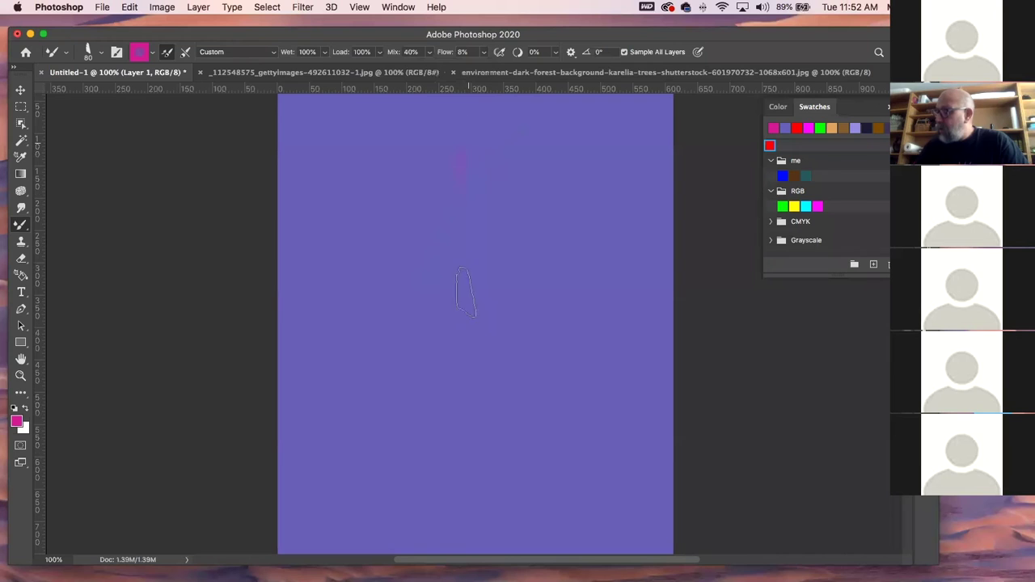
left_click_drag(504, 150, 508, 490)
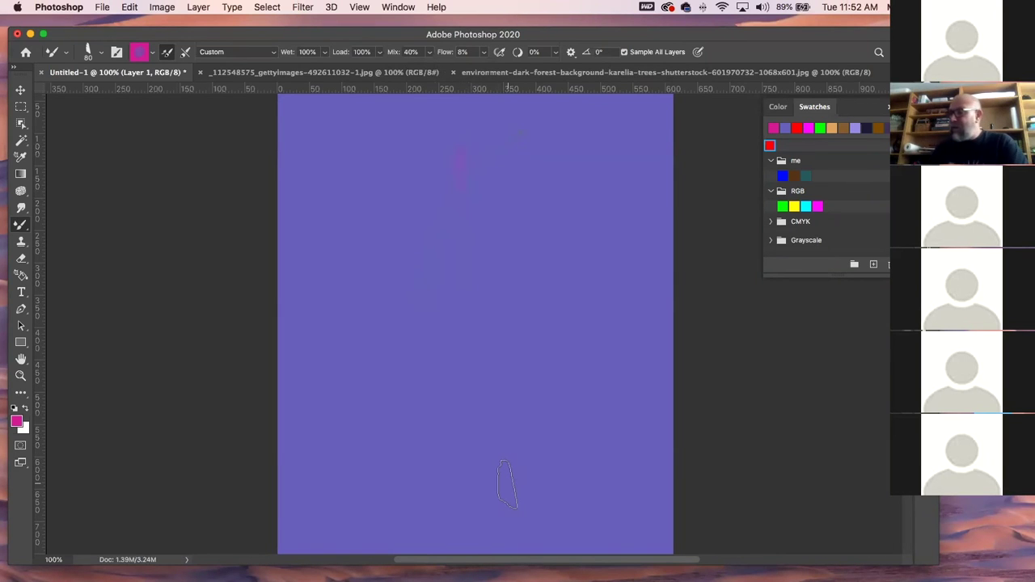
- At 45% Flow, paint bold magenta loops, then clear them from Layer 1
left_click(484, 52)
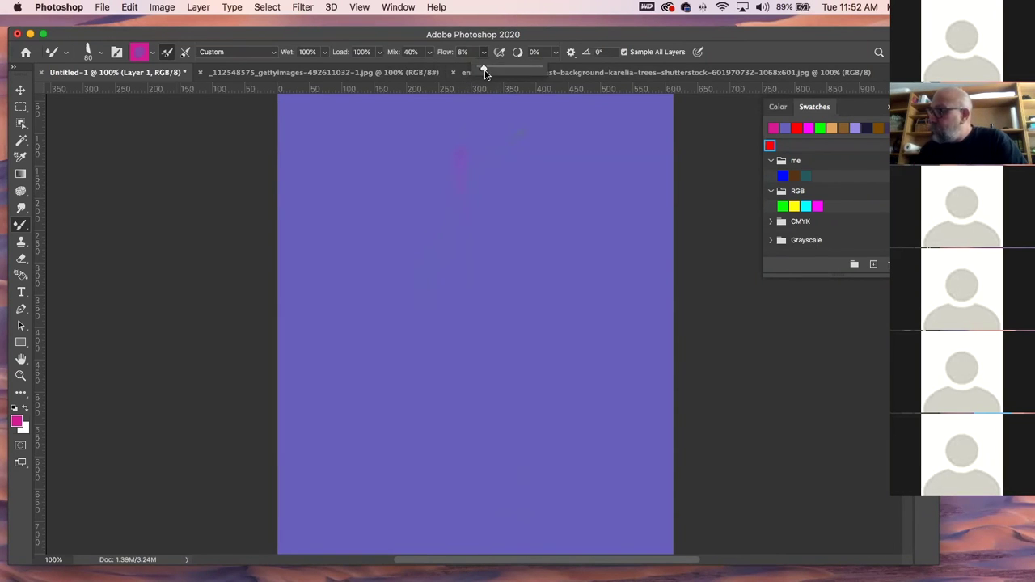
mouse_move(527, 138)
left_mouse_down()
mouse_move(545, 267)
mouse_move(544, 469)
left_mouse_up()
left_click_drag(429, 154, 538, 128)
mouse_move(371, 192)
left_mouse_down()
mouse_move(428, 300)
mouse_move(431, 445)
mouse_move(528, 259)
mouse_move(599, 158)
left_mouse_up()
mouse_move(527, 141)
left_mouse_down()
mouse_move(541, 225)
mouse_move(618, 332)
mouse_move(476, 259)
left_mouse_up()
mouse_move(346, 332)
left_mouse_down()
mouse_move(397, 462)
mouse_move(397, 259)
left_mouse_up()
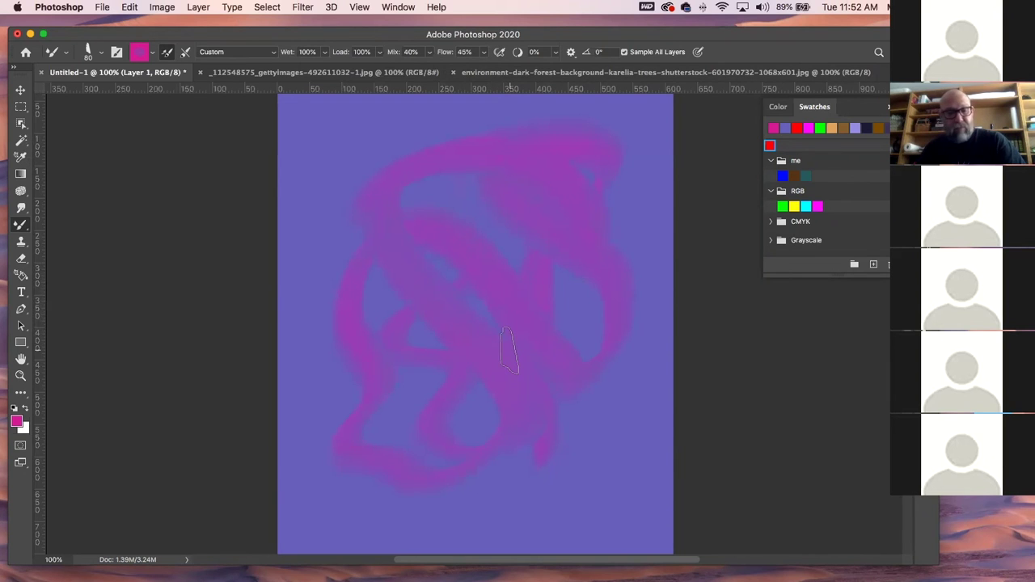
key("super+z")
key("super+a")
key("BackSpace")
- Deselect and lower Flow to 11% for a faint test stroke
key("super+d")
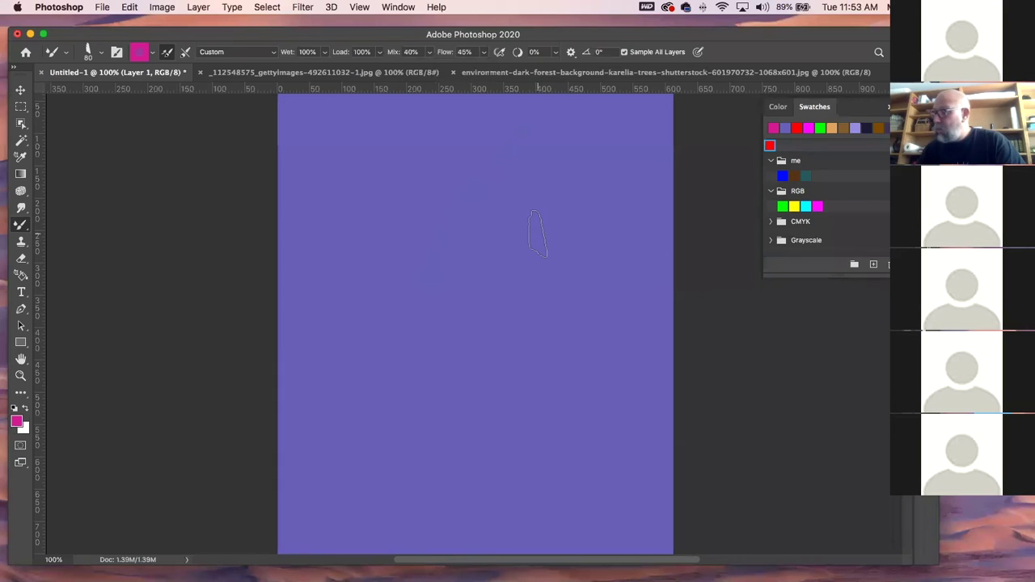
mouse_move(484, 52)
left_mouse_down()
mouse_move(477, 72)
mouse_move(457, 77)
left_mouse_up()
left_click_drag(386, 162, 469, 186)
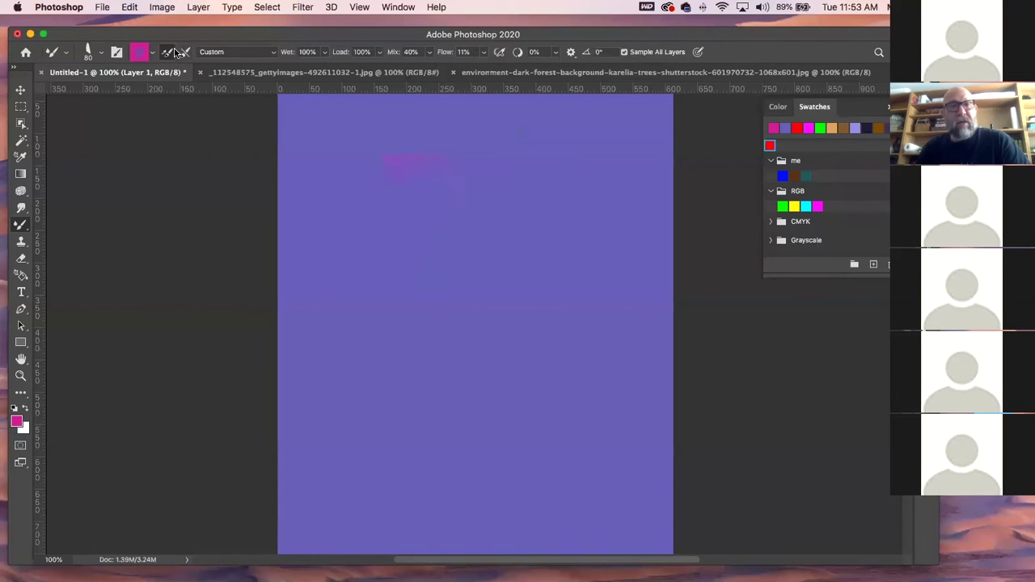
- Enable Load after each stroke, choose the Wet, Heavy Mix preset, and set Flow to 67%
left_click(169, 52)
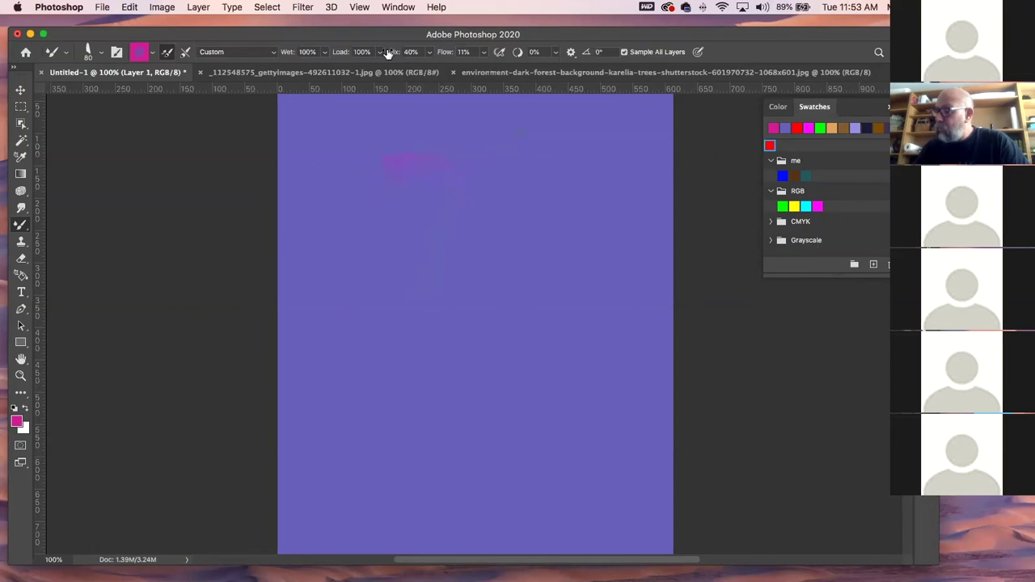
left_click(272, 53)
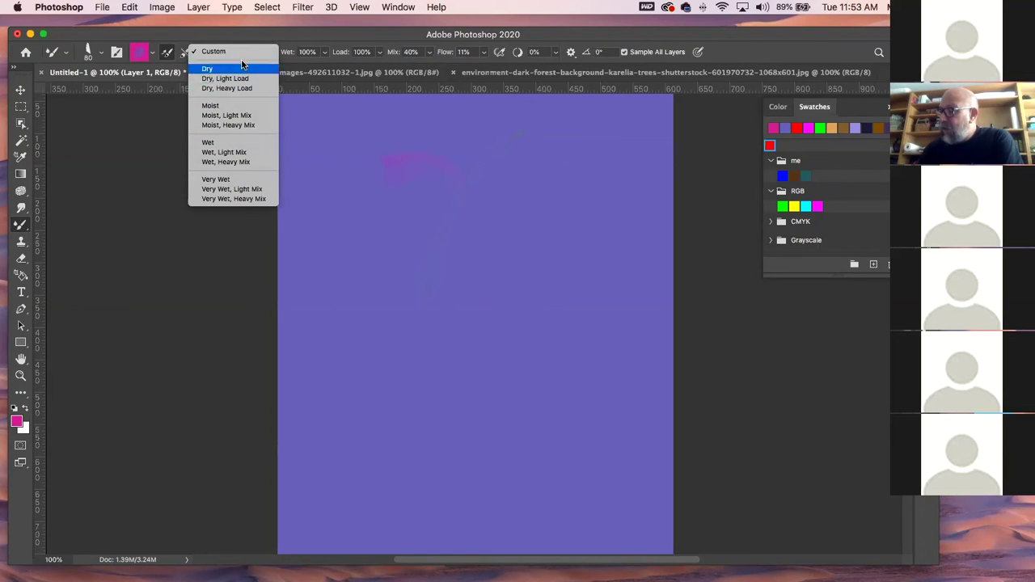
left_click(246, 163)
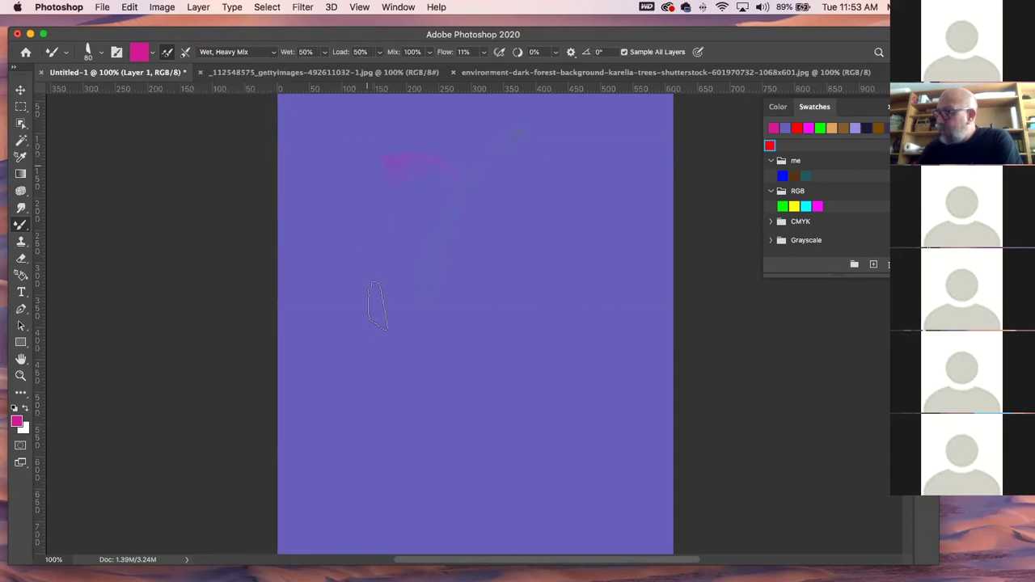
left_click_drag(481, 72, 521, 72)
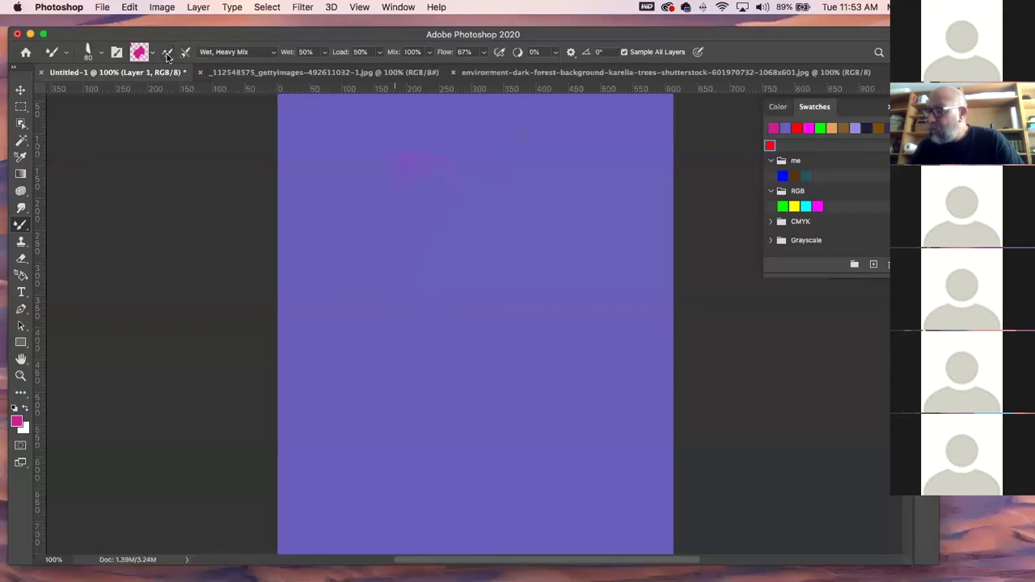
- Clean the mixer brush and raise its Flow, Load and Wet to 100%
left_click(154, 54)
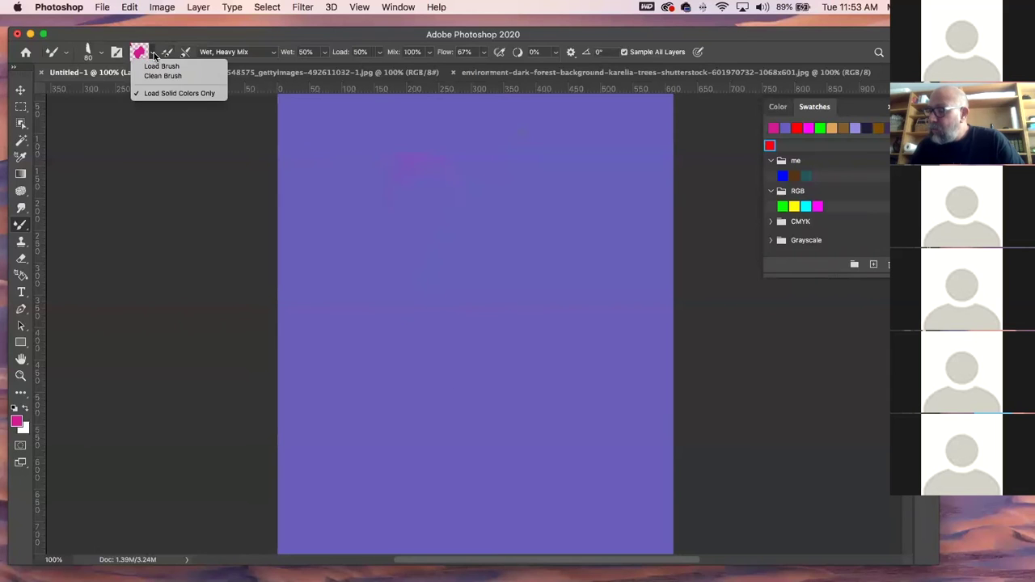
left_click(179, 93)
left_click(445, 331)
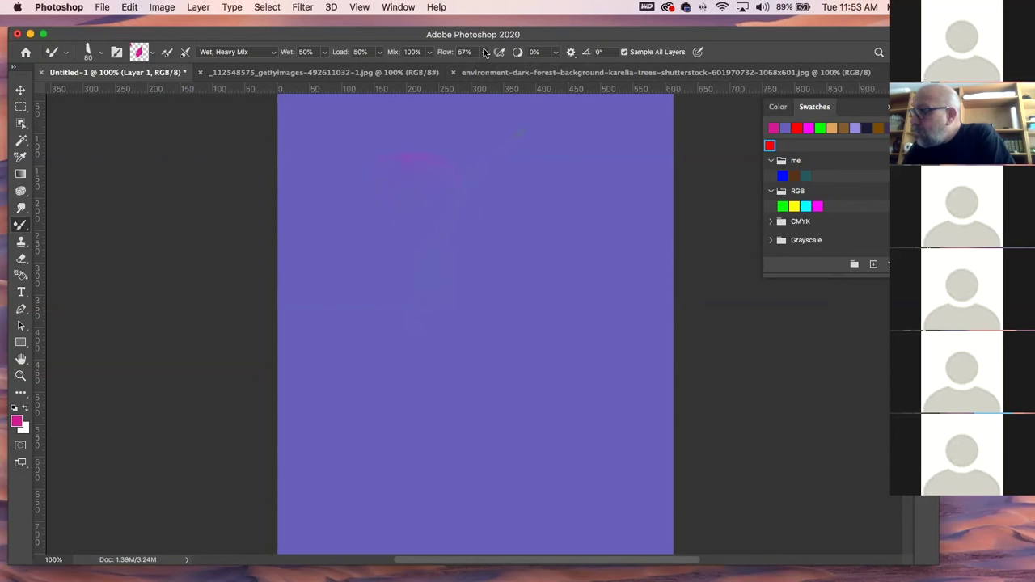
left_click_drag(483, 52, 513, 60)
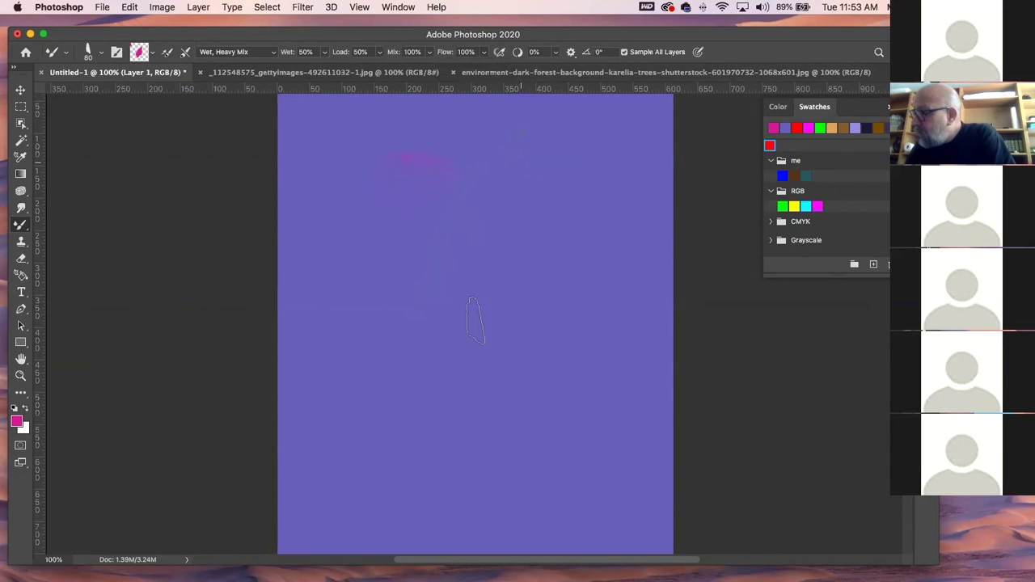
left_click(429, 53)
left_click(397, 41)
left_click_drag(380, 52, 421, 71)
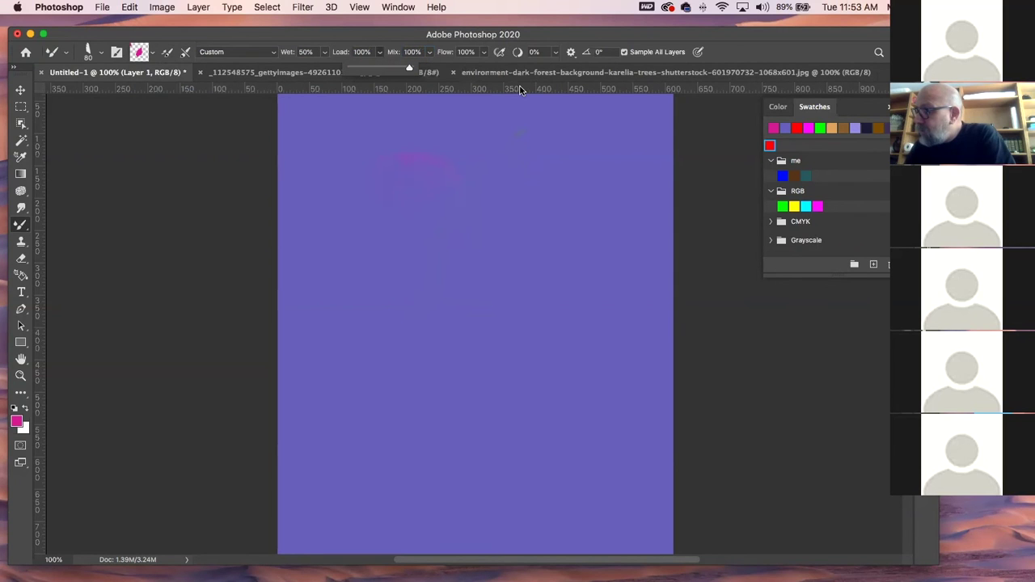
mouse_move(325, 54)
left_mouse_down()
mouse_move(330, 72)
mouse_move(364, 73)
left_mouse_up()
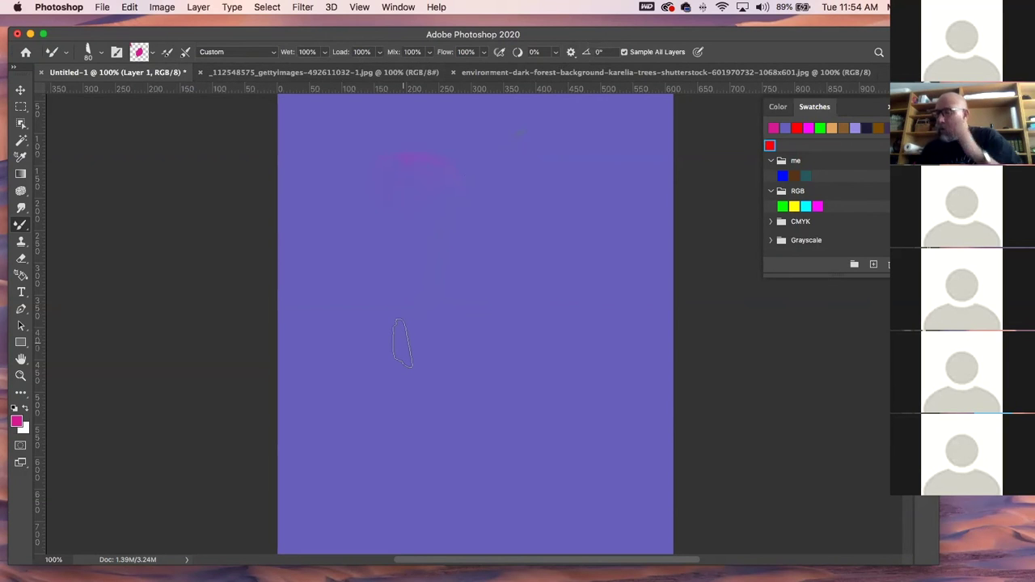
- Turn on Load Solid Colors Only in the mixer brush load menu
left_click(152, 53)
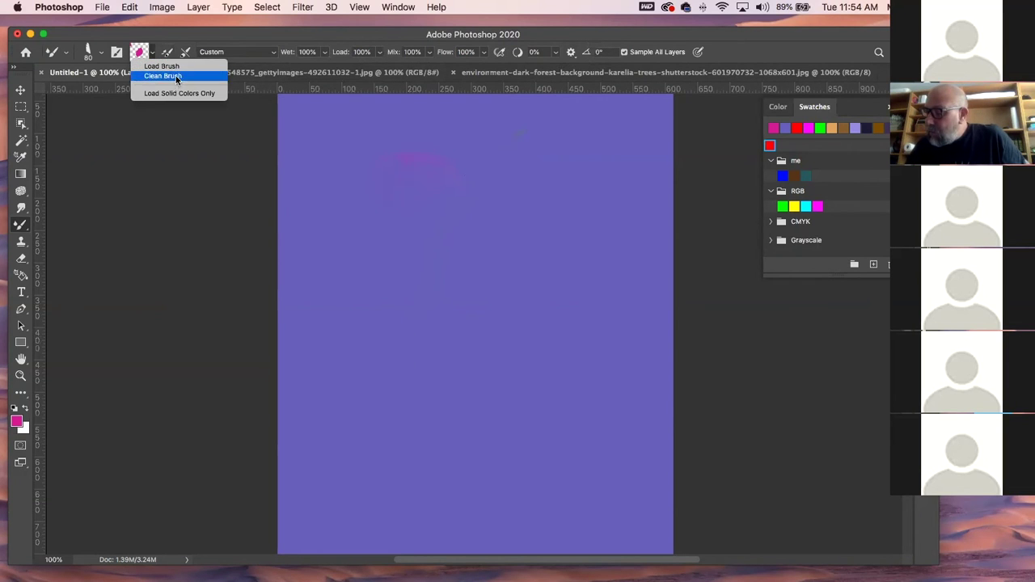
left_click(206, 39)
left_click(154, 55)
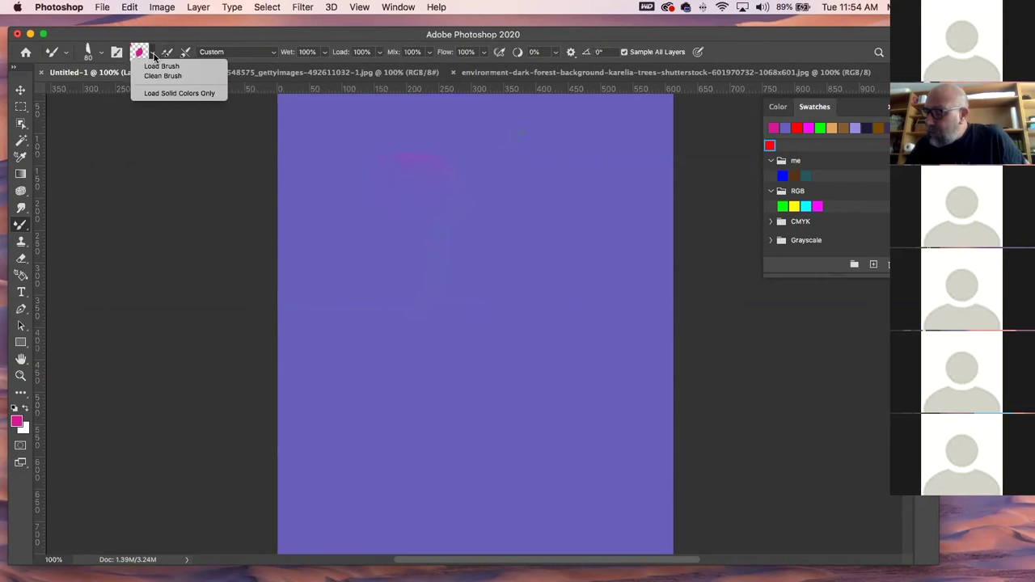
left_click(200, 94)
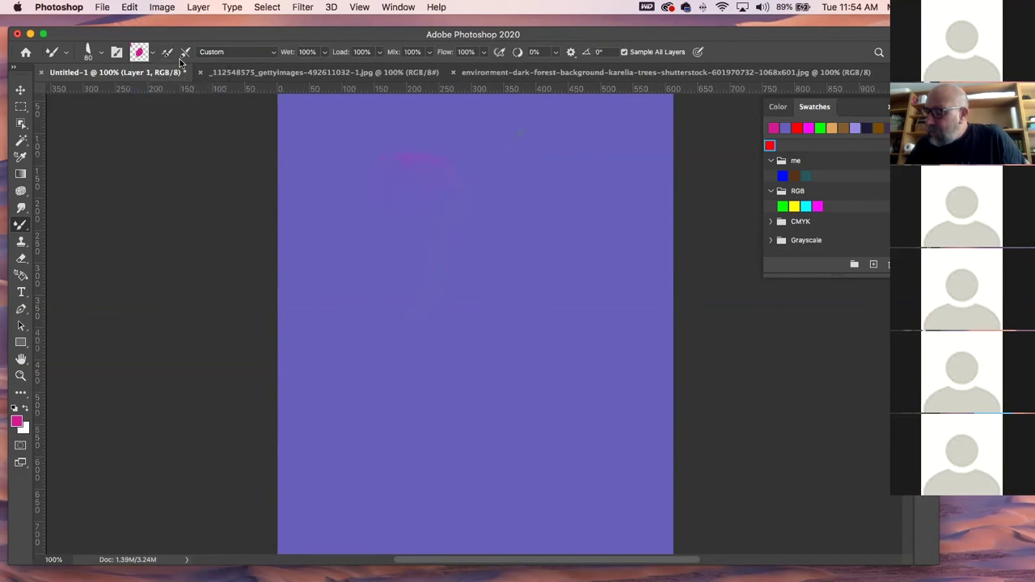
left_click(154, 53)
left_click(159, 94)
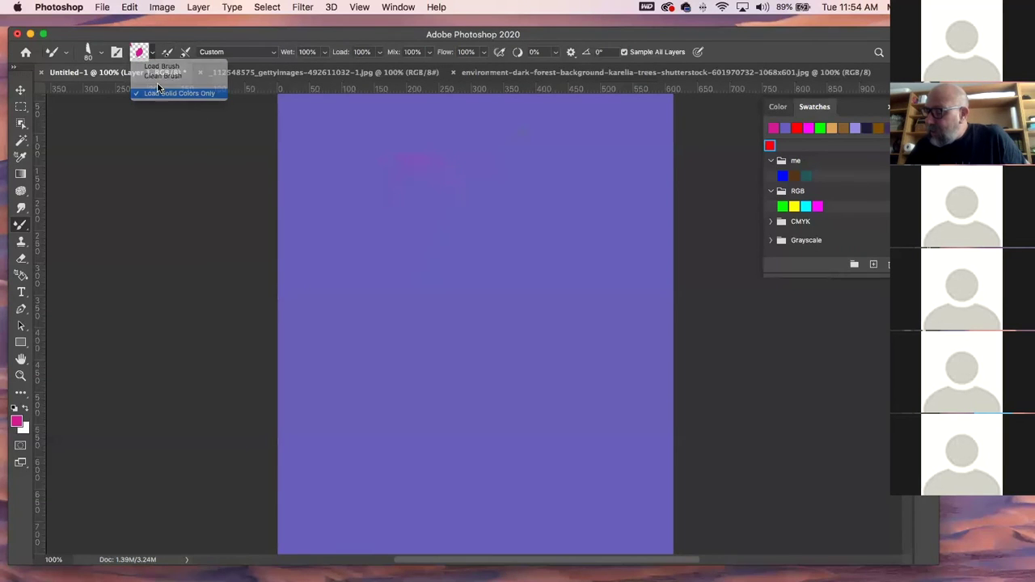
- Swap colours and back to keep pink foreground, then load the brush with solid pink
left_click(25, 412)
left_click(26, 412)
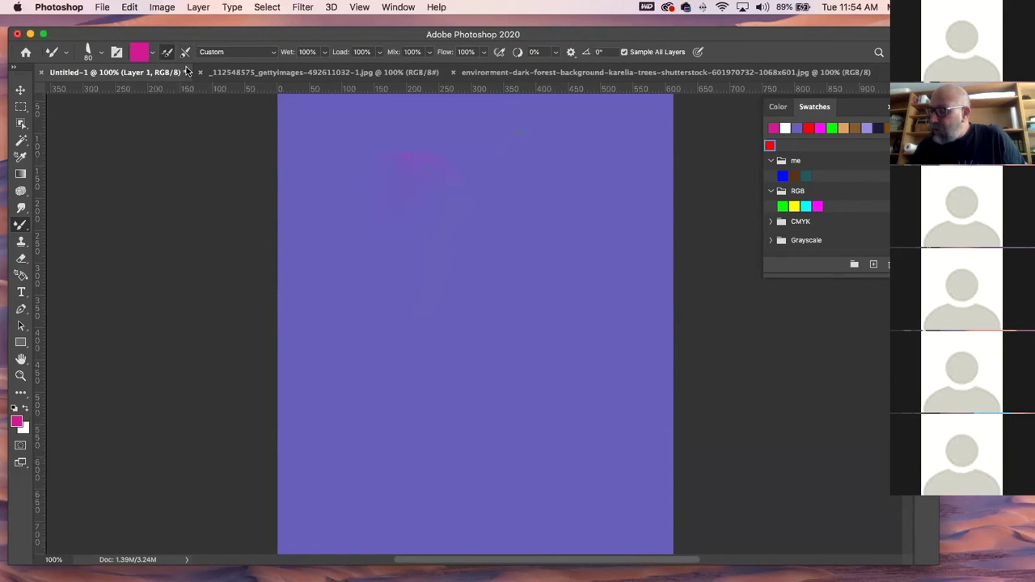
left_click(152, 54)
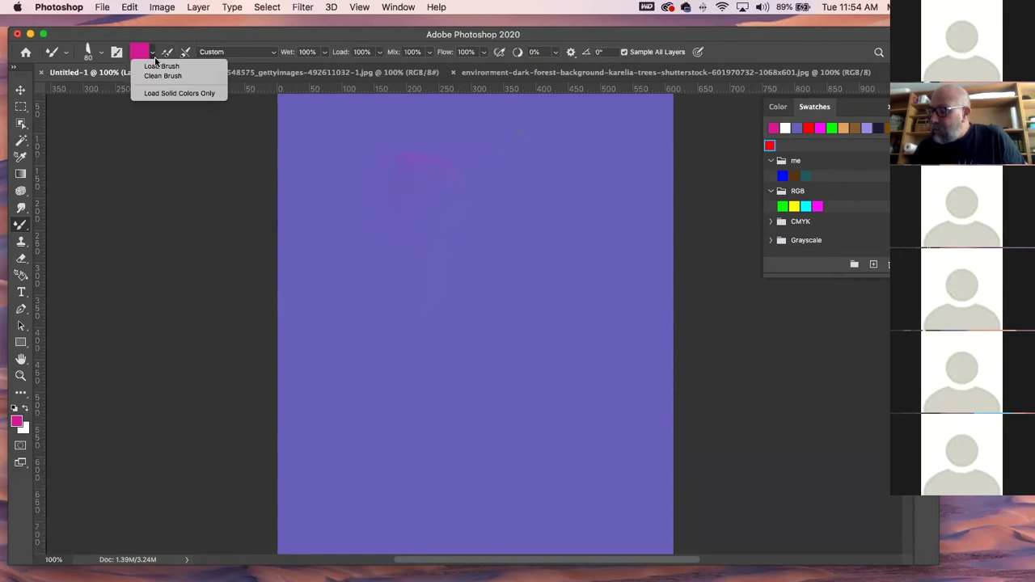
left_click(162, 93)
left_click(154, 54)
left_click(154, 54)
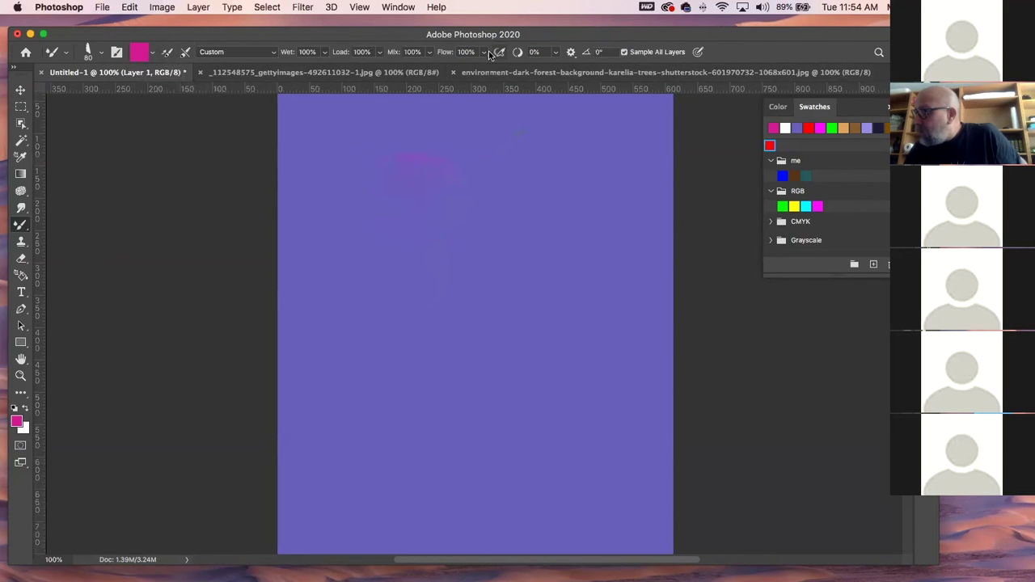
- Set Mix to 5% and paint several pink strokes down the canvas centre
left_click(430, 54)
left_click_drag(430, 68, 373, 67)
mouse_move(487, 157)
left_mouse_down()
mouse_move(456, 222)
mouse_move(480, 253)
mouse_move(485, 388)
left_mouse_up()
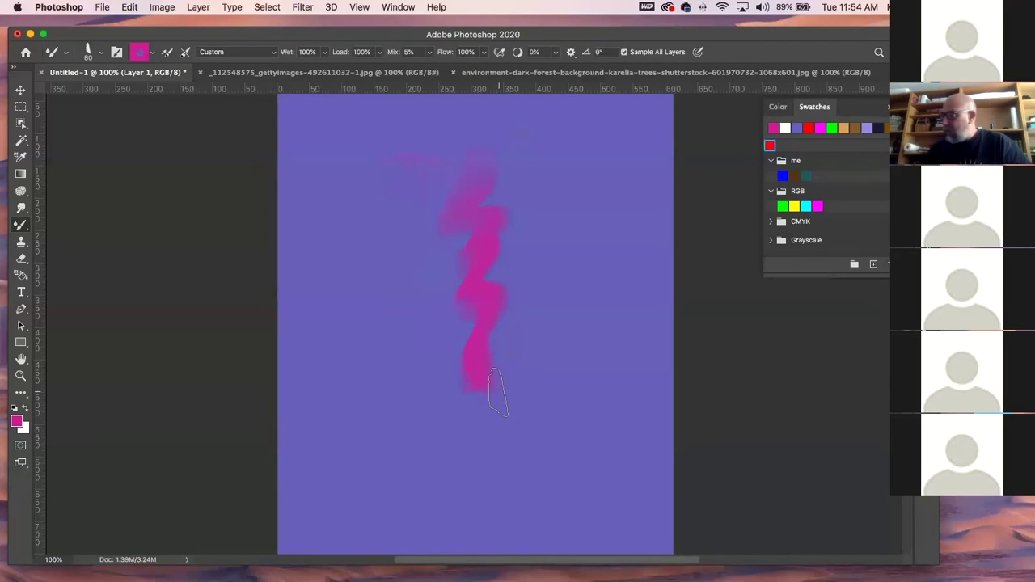
left_click_drag(387, 162, 388, 287)
mouse_move(402, 339)
left_mouse_down()
mouse_move(396, 253)
mouse_move(410, 427)
left_mouse_up()
left_click_drag(418, 251, 426, 367)
- Lower Flow to 19%, clean the brush, and smear the pink strokes together
left_click_drag(482, 54, 444, 73)
left_click(557, 138)
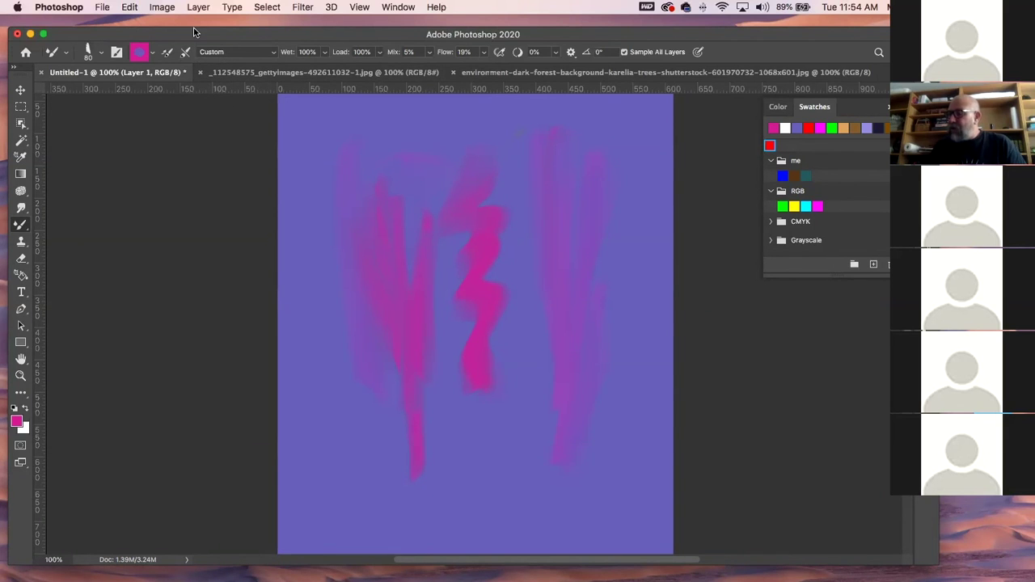
left_click(184, 55)
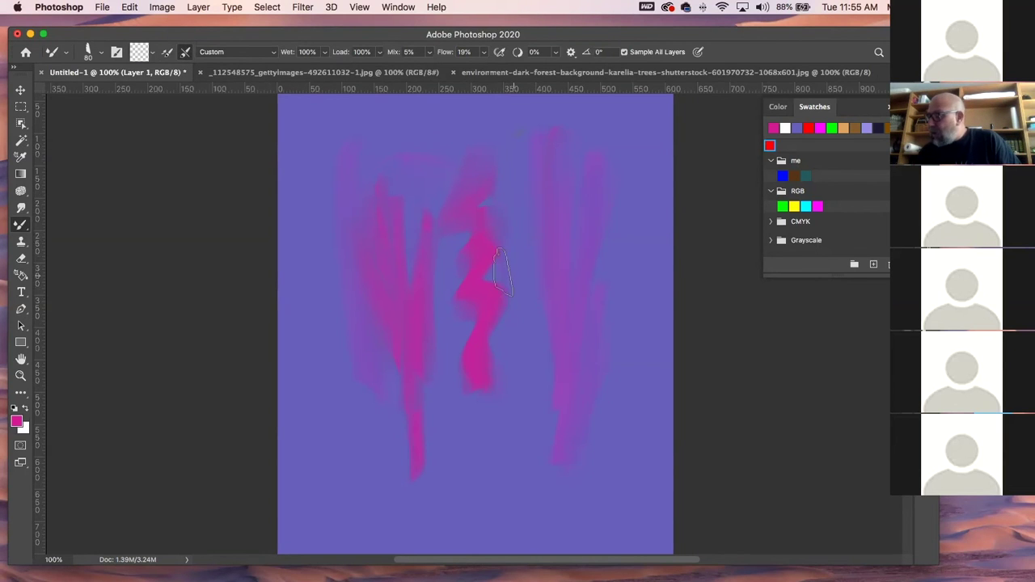
mouse_move(495, 352)
left_mouse_down()
mouse_move(472, 406)
mouse_move(515, 311)
mouse_move(461, 373)
mouse_move(504, 312)
mouse_move(461, 397)
mouse_move(404, 465)
left_mouse_up()
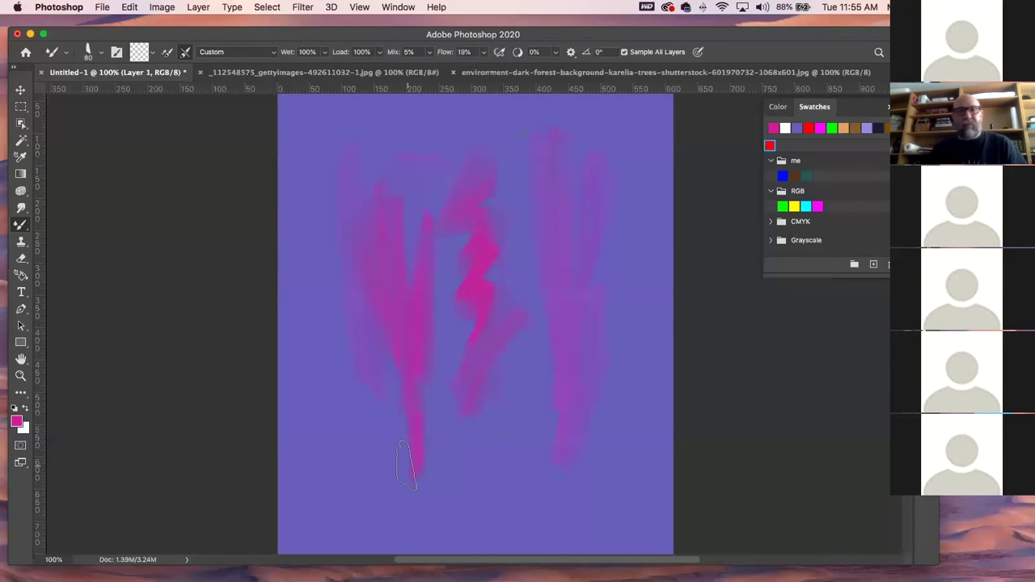
- Reload the brush with pink and smear diagonally through the middle strokes
left_click(168, 53)
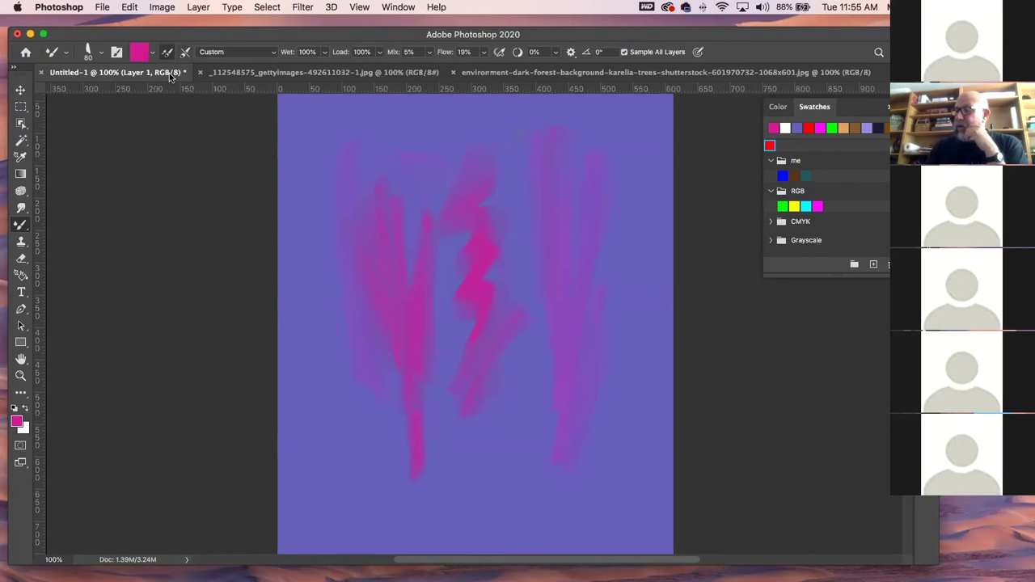
left_click(153, 53)
left_click(180, 90)
left_click_drag(390, 141, 513, 425)
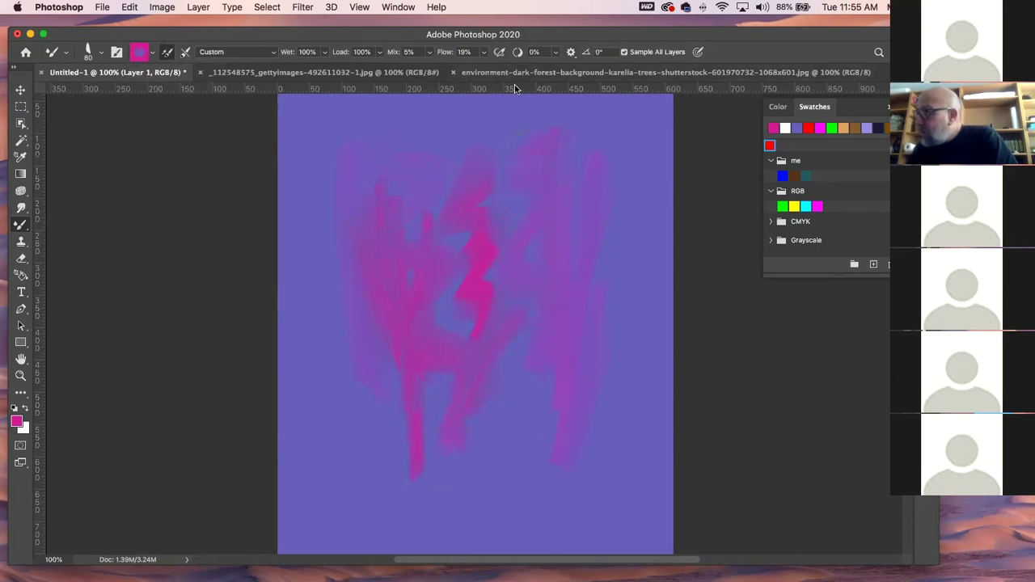
- Set Flow to 100% and smear pink strokes down the canvas's right side
mouse_move(483, 55)
left_mouse_down()
mouse_move(497, 72)
mouse_move(542, 71)
left_mouse_up()
left_click_drag(602, 146, 572, 310)
left_click_drag(615, 235, 578, 449)
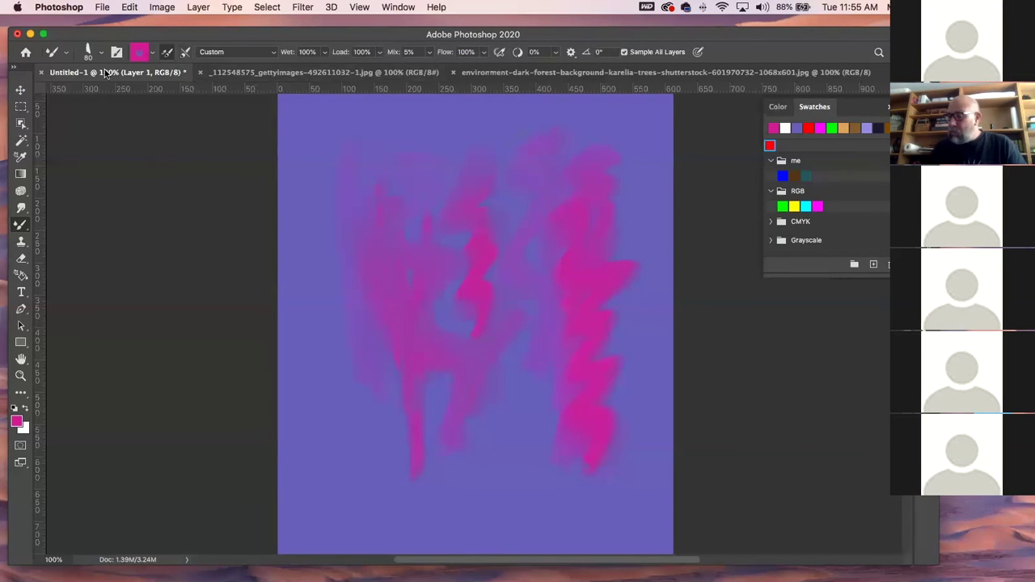
- Close Untitled-1 without saving and switch to the gettyimages lion photo
left_click(43, 74)
left_click(451, 211)
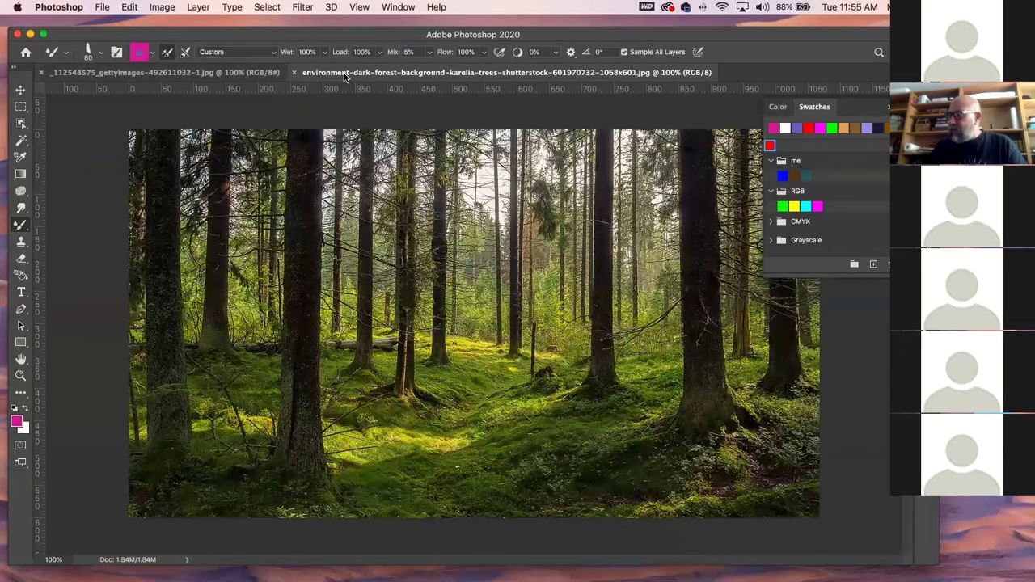
left_click(195, 77)
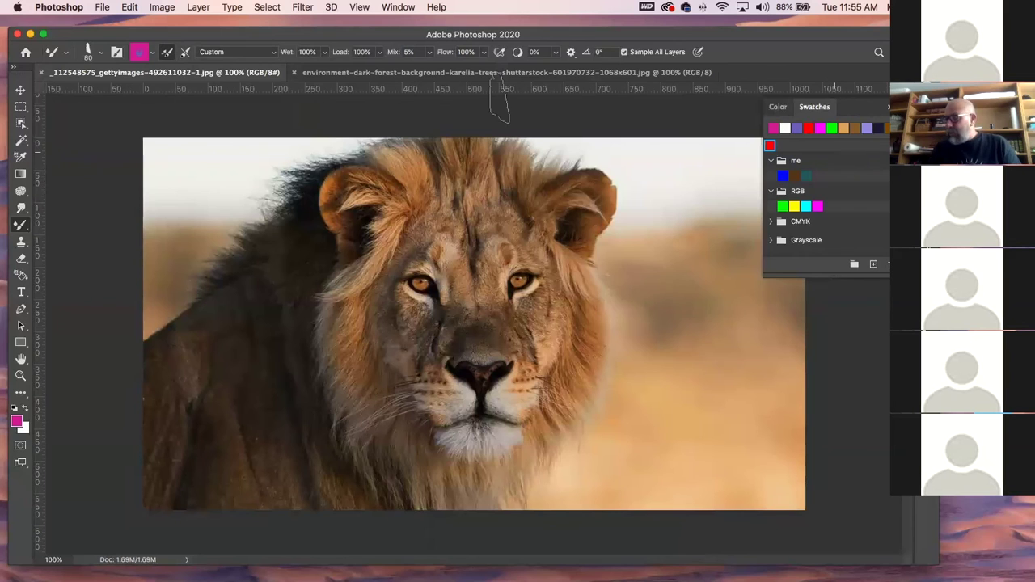
- Select the lion using the Object Selection tool in Lasso mode
left_click(21, 123)
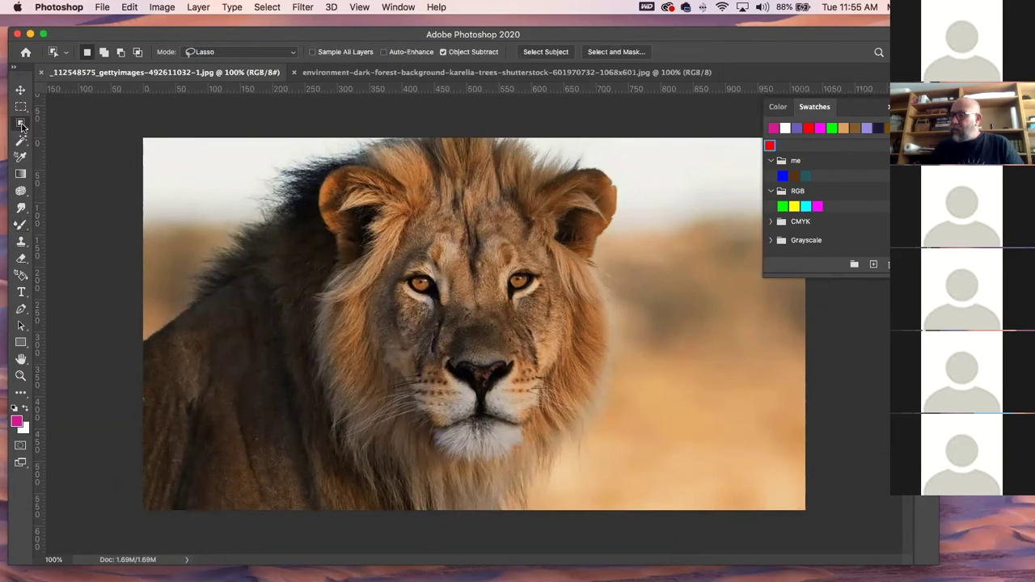
right_click(24, 123)
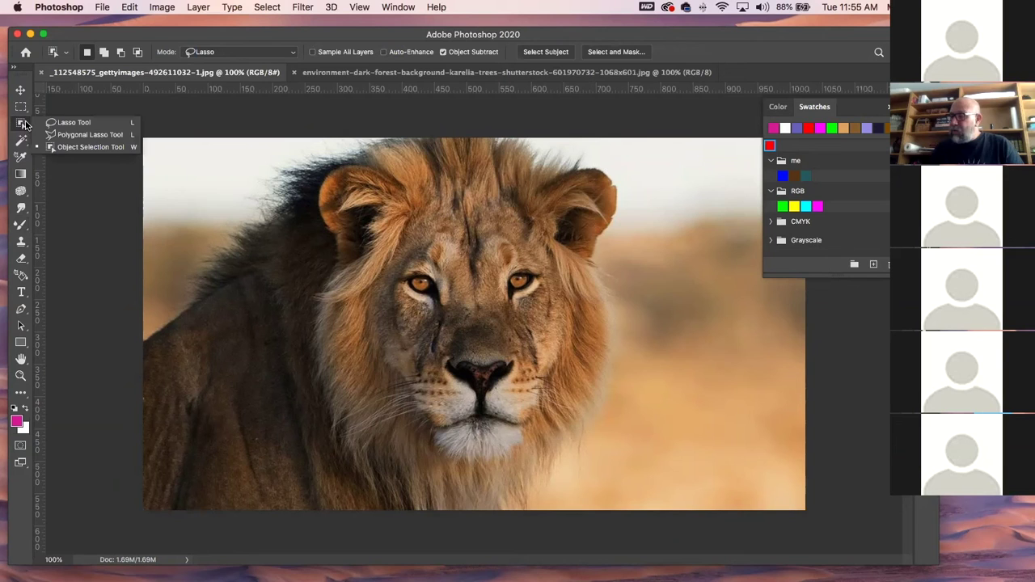
left_click(24, 123)
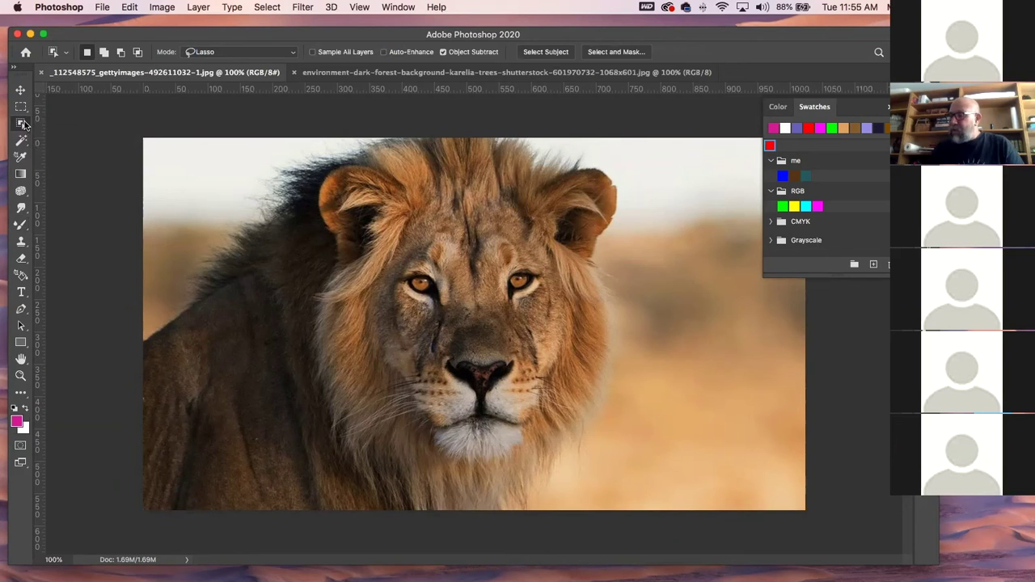
left_click(226, 57)
left_click(227, 53)
mouse_move(133, 317)
left_mouse_down()
mouse_move(174, 288)
mouse_move(219, 238)
mouse_move(249, 177)
mouse_move(359, 128)
mouse_move(493, 112)
mouse_move(570, 118)
mouse_move(625, 140)
mouse_move(637, 163)
mouse_move(650, 353)
mouse_move(600, 454)
mouse_move(536, 521)
mouse_move(288, 527)
mouse_move(144, 503)
mouse_move(148, 313)
left_mouse_up()
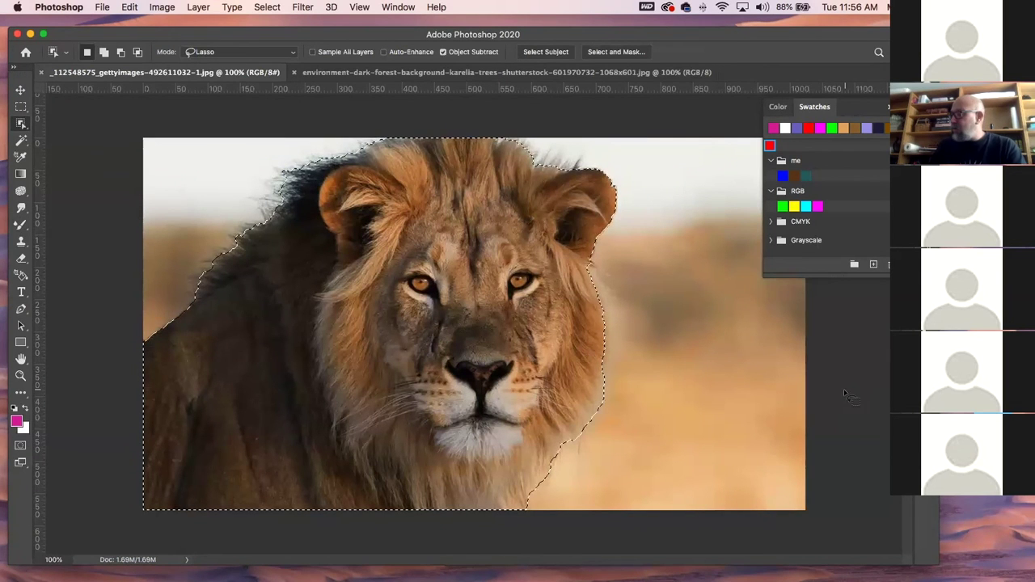
- Copy the selected lion to Layer 1 and hide the Background layer
key("F7")
key("F7")
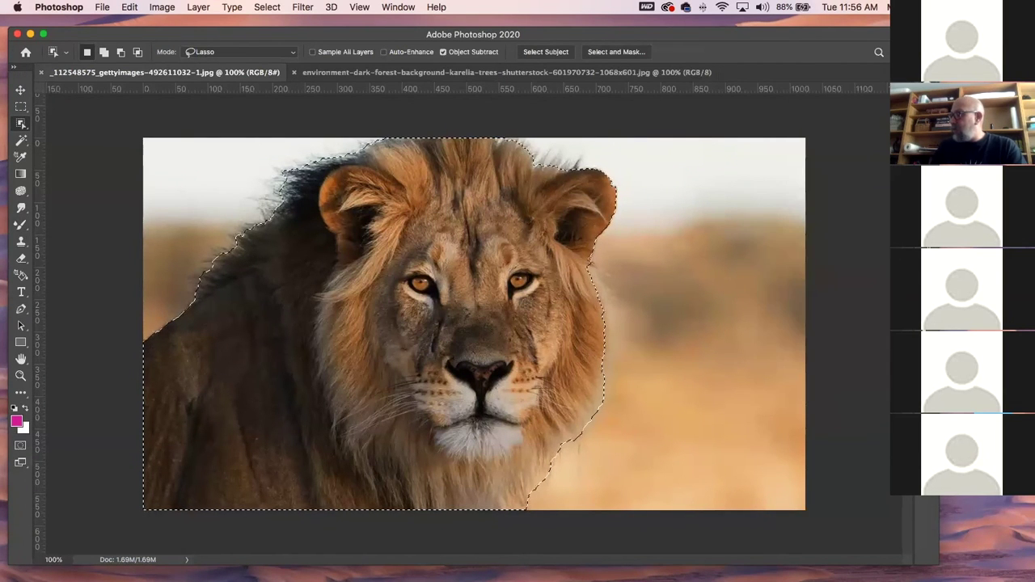
key("ctrl+j")
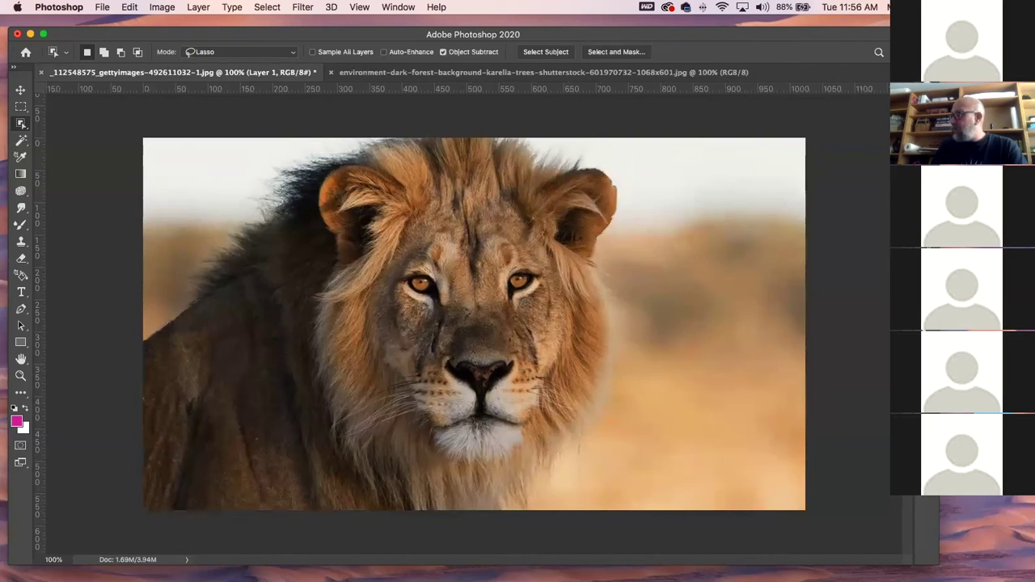
key("F7")
left_click(770, 175)
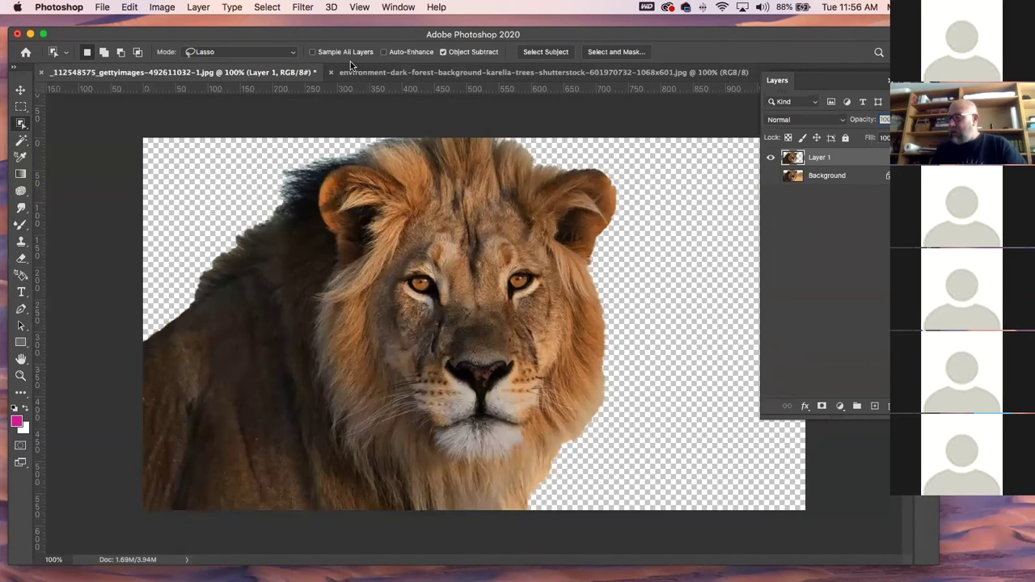
- Drag the forest photo into the lion document and place its layer below Layer 1
left_click(434, 72)
left_click_drag(434, 72, 698, 39)
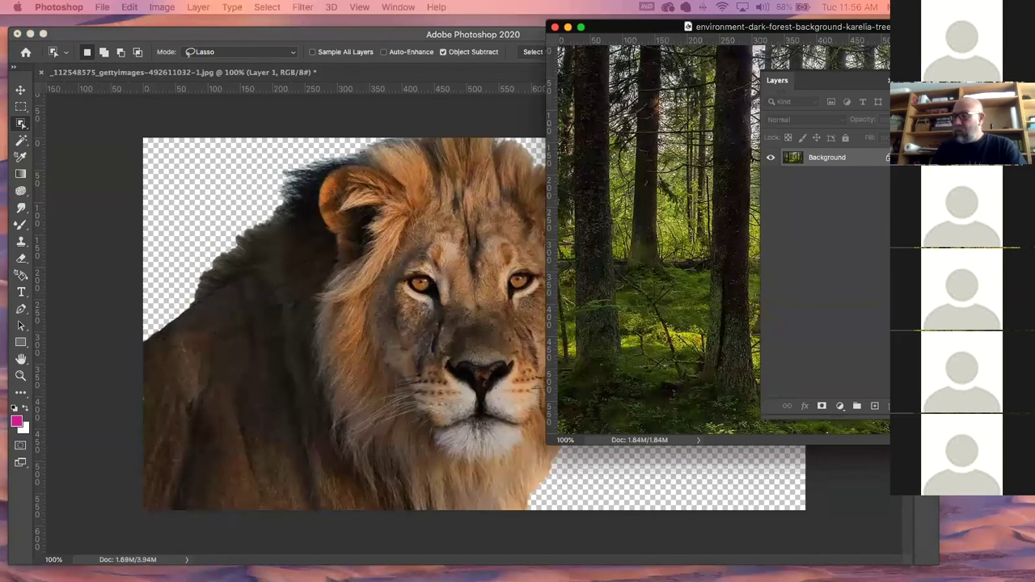
left_click(20, 89)
left_click_drag(637, 163, 488, 287)
left_click_drag(580, 263, 438, 259)
left_click_drag(867, 162, 862, 185)
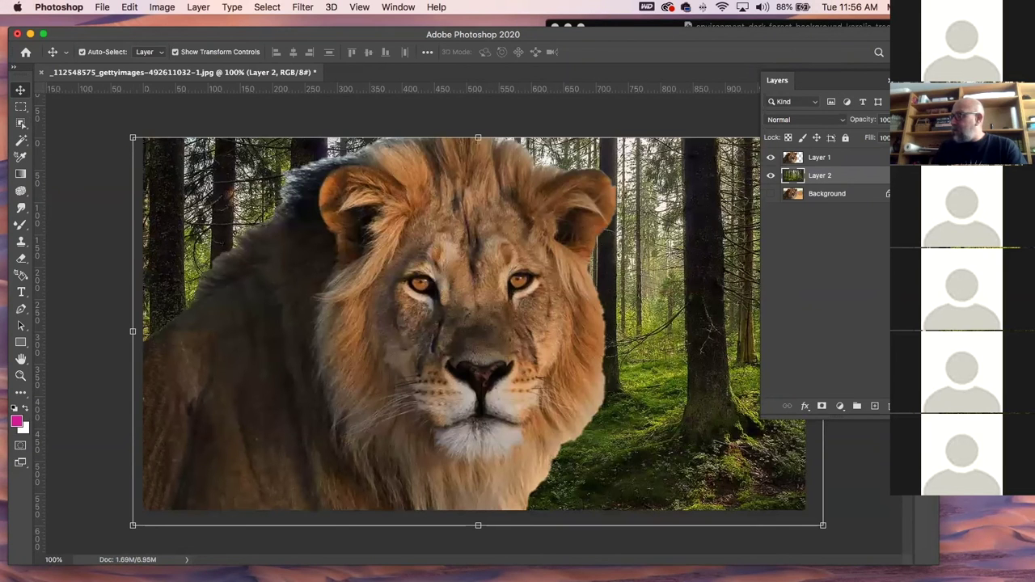
left_click(870, 157)
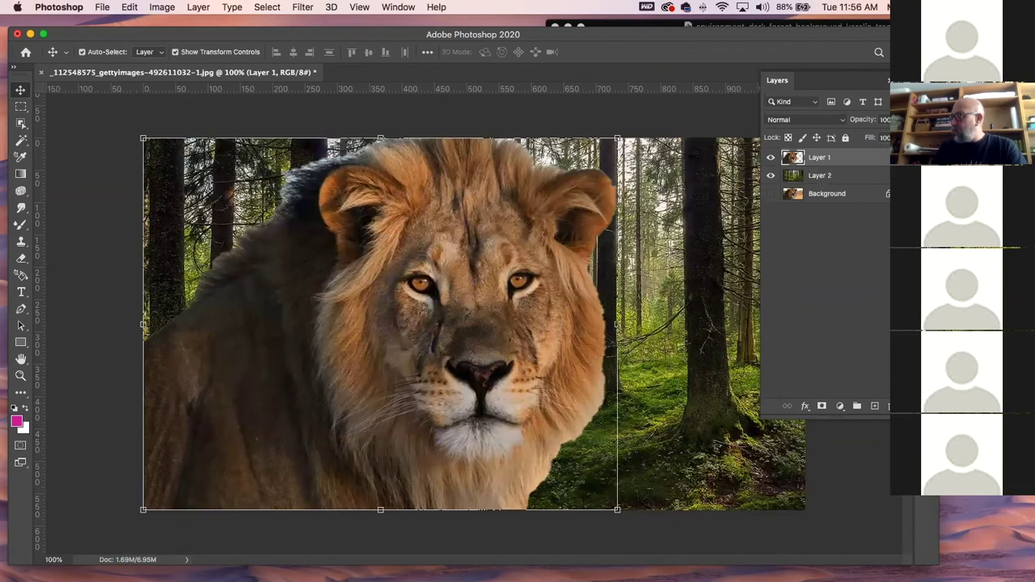
key("F7")
left_click_drag(762, 35, 762, 31)
key("F7")
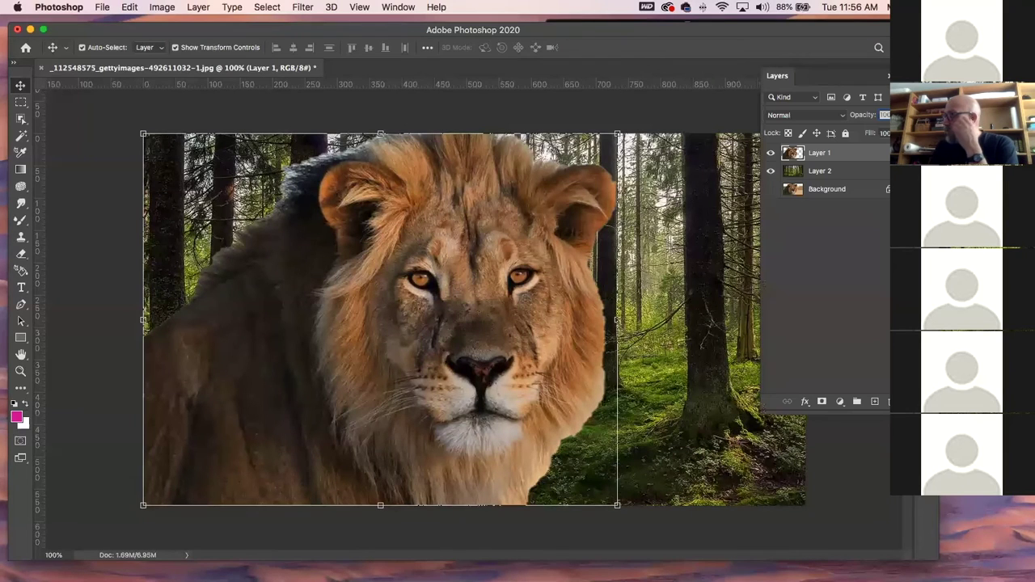
- Add empty Layer 3 to the composite, then create a blank Letter document and zoom in
left_click(875, 402)
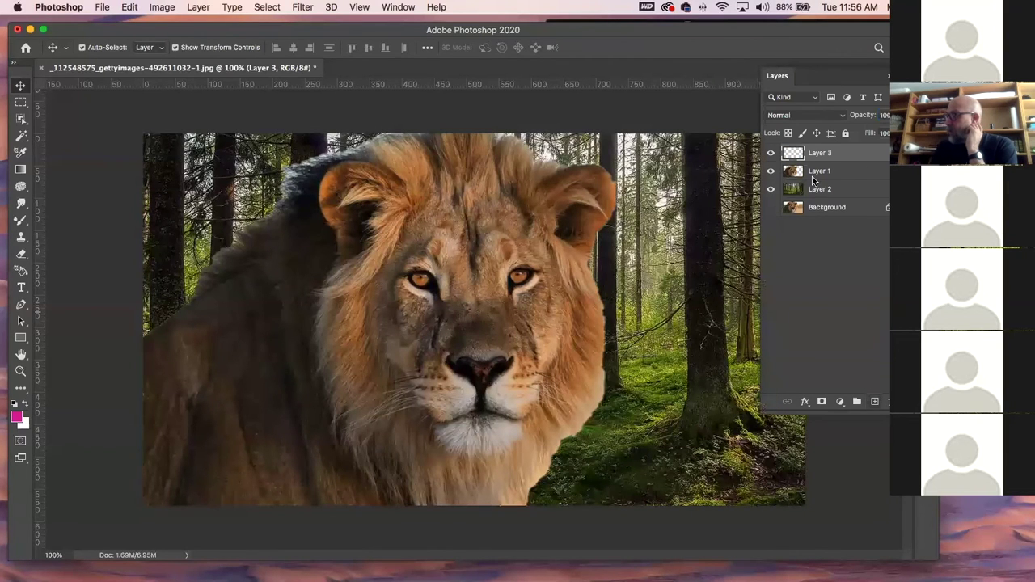
left_click(21, 220)
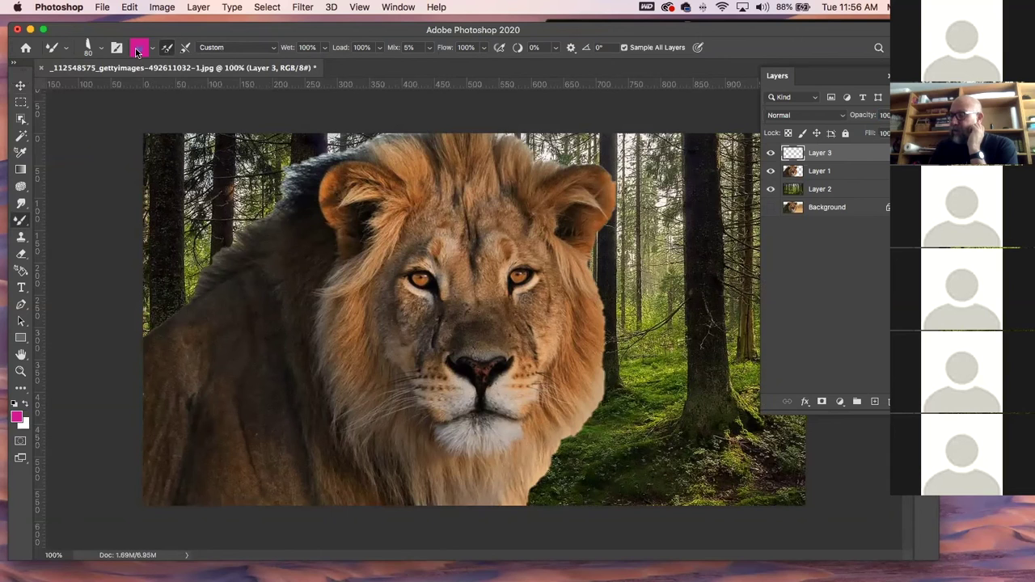
left_click(103, 7)
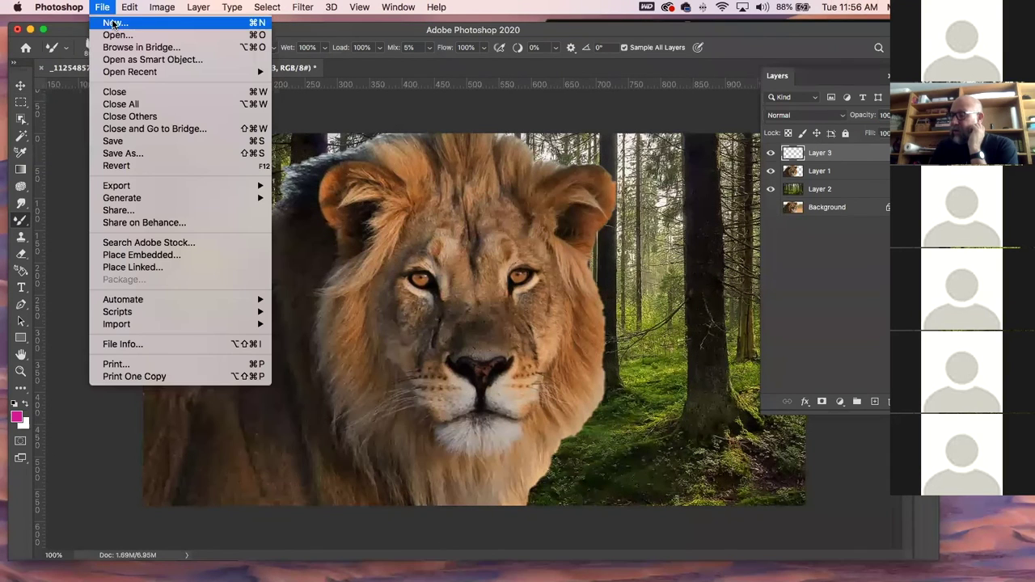
left_click(114, 26)
double_click(238, 149)
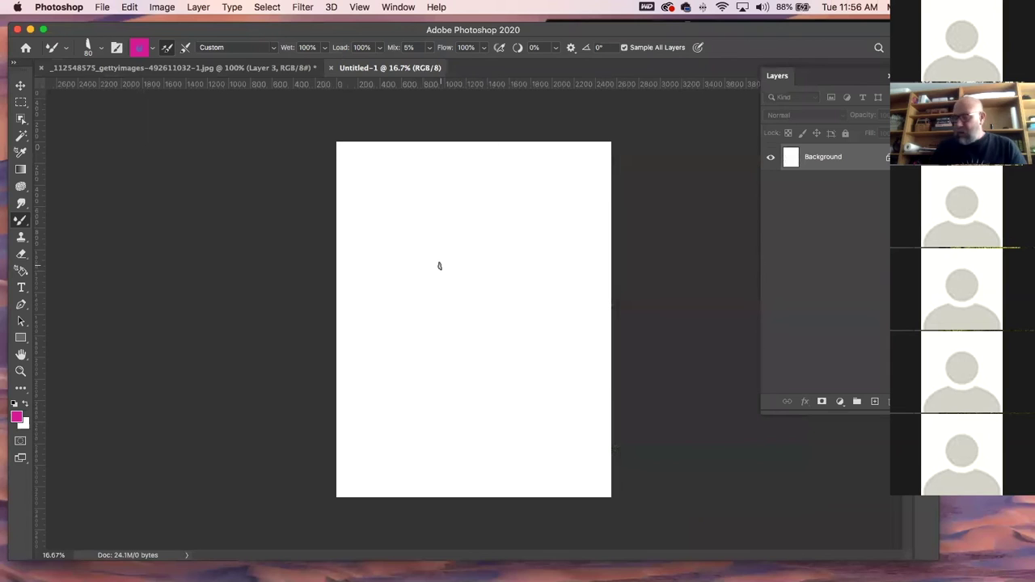
left_click(21, 372)
left_click_drag(455, 286, 455, 286)
key("b")
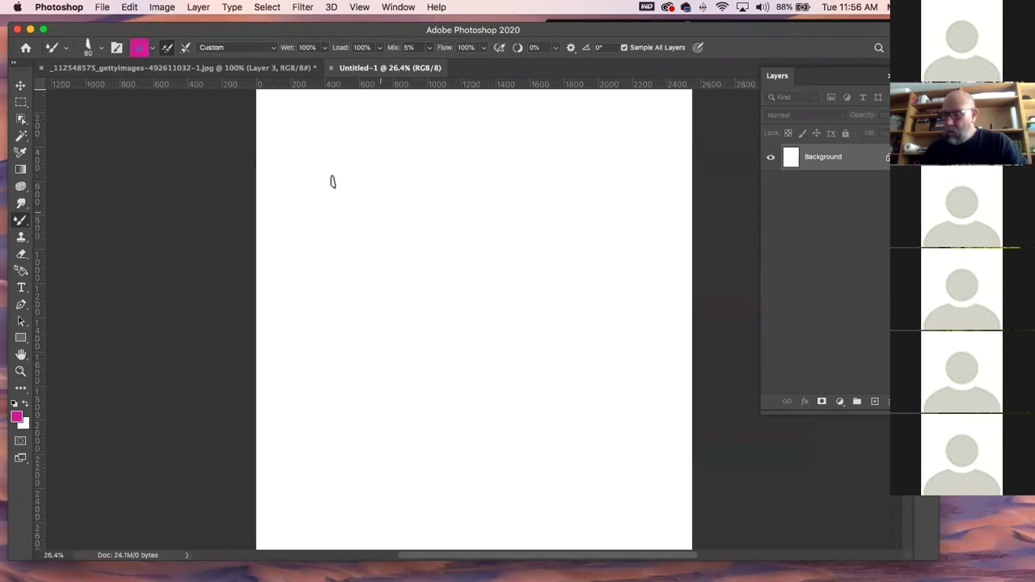
- With the regular Brush Tool and default black, paint a cluster of dabs near the page centre
right_click(24, 221)
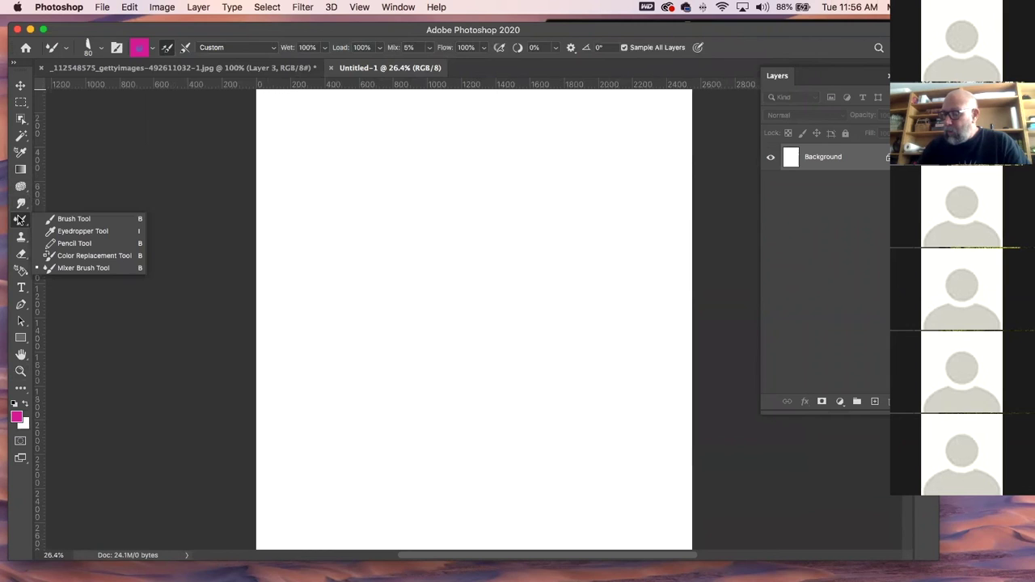
left_click(52, 220)
left_click(375, 263)
key("super+z")
key("d")
left_click(406, 243)
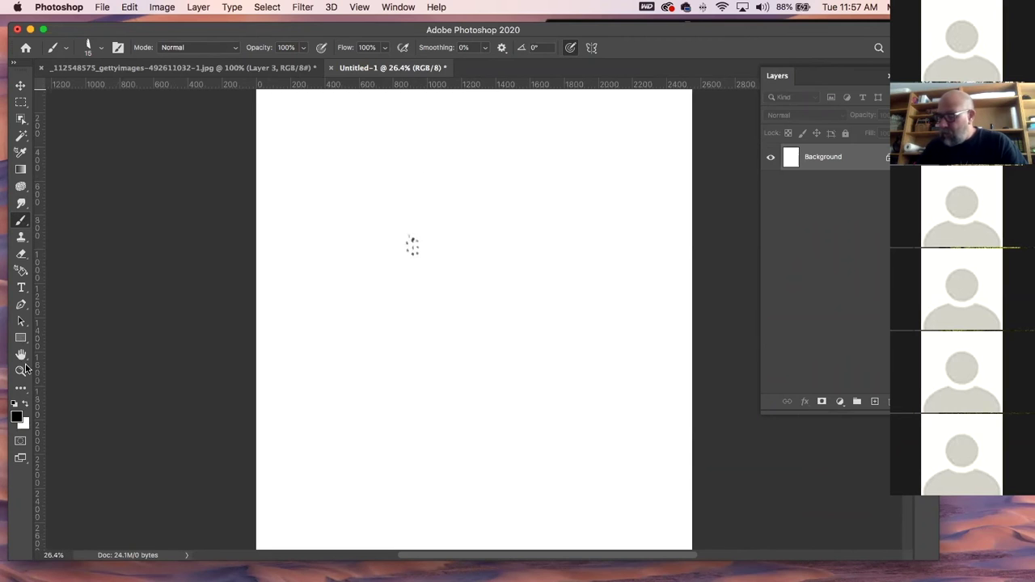
key("z")
mouse_move(439, 277)
left_mouse_down()
mouse_move(458, 296)
mouse_move(451, 259)
left_mouse_up()
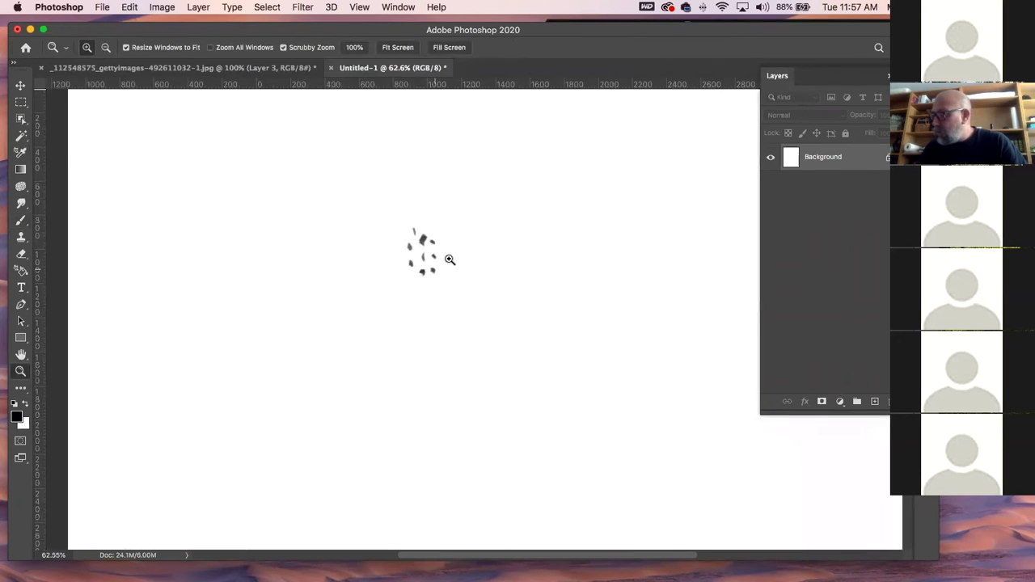
key("e")
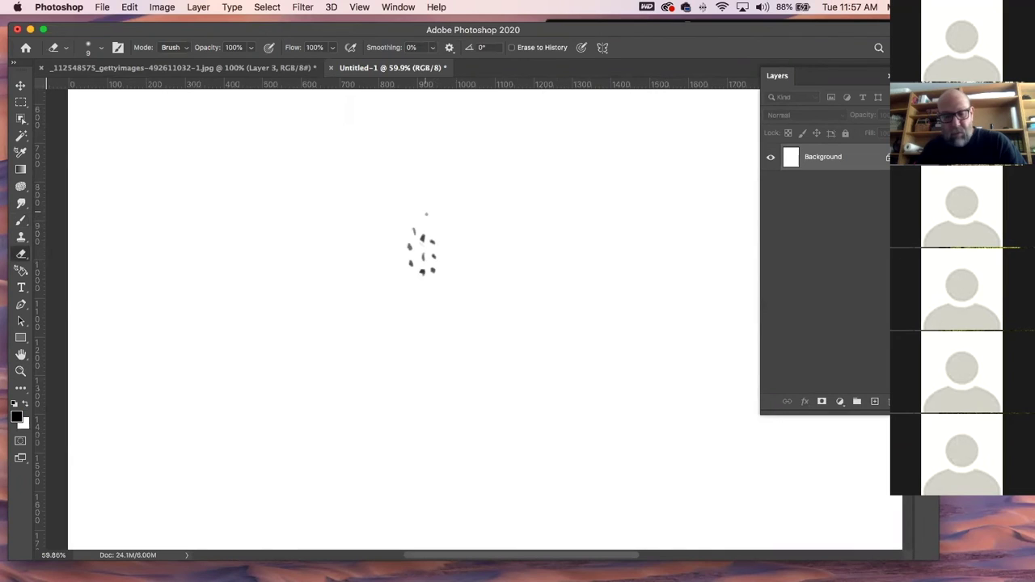
key("b")
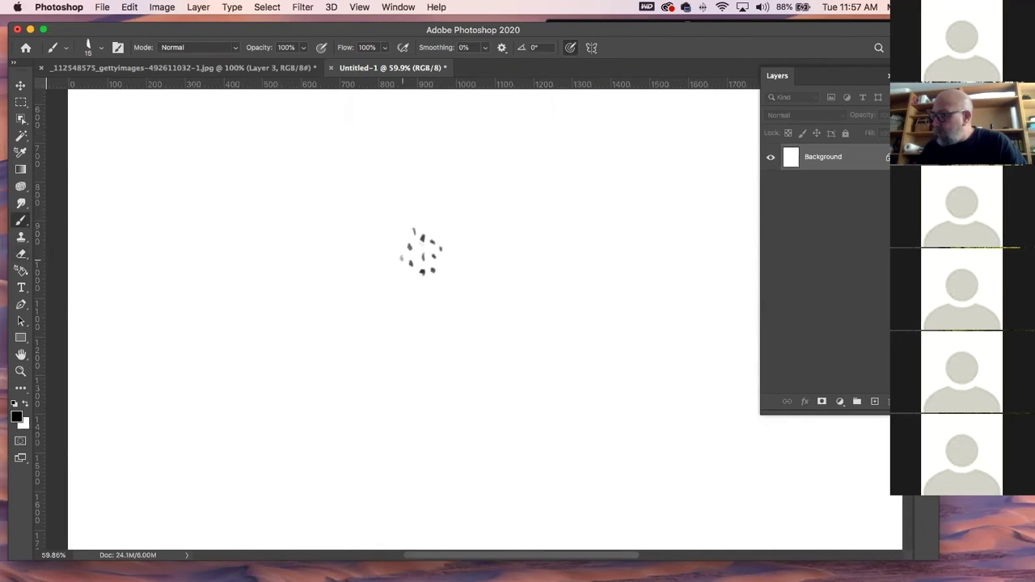
left_click(21, 102)
- Define the rectangle-selected black dabs as a brush preset named 'lion'
left_click_drag(393, 223, 455, 290)
left_click(130, 7)
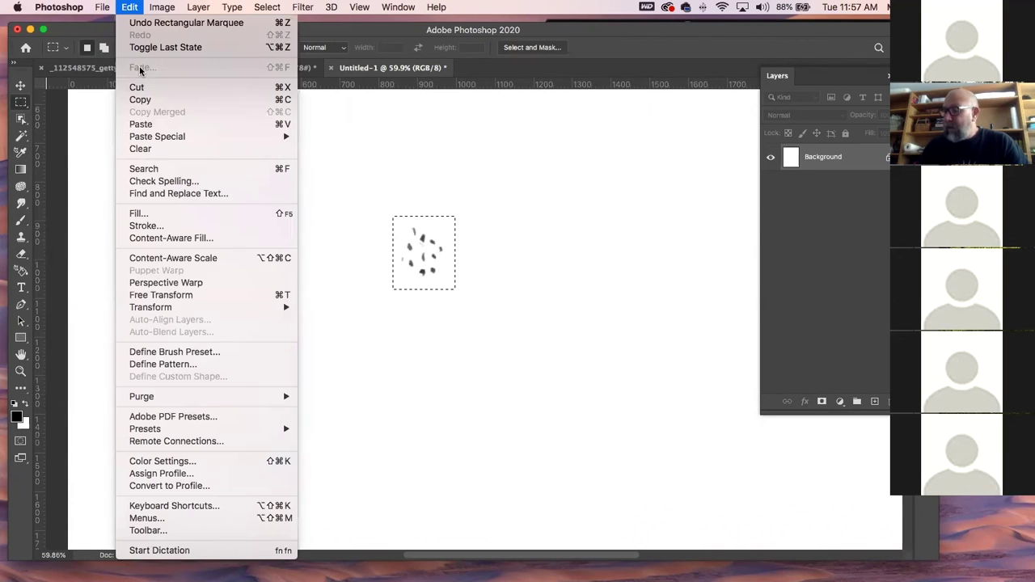
left_click(206, 351)
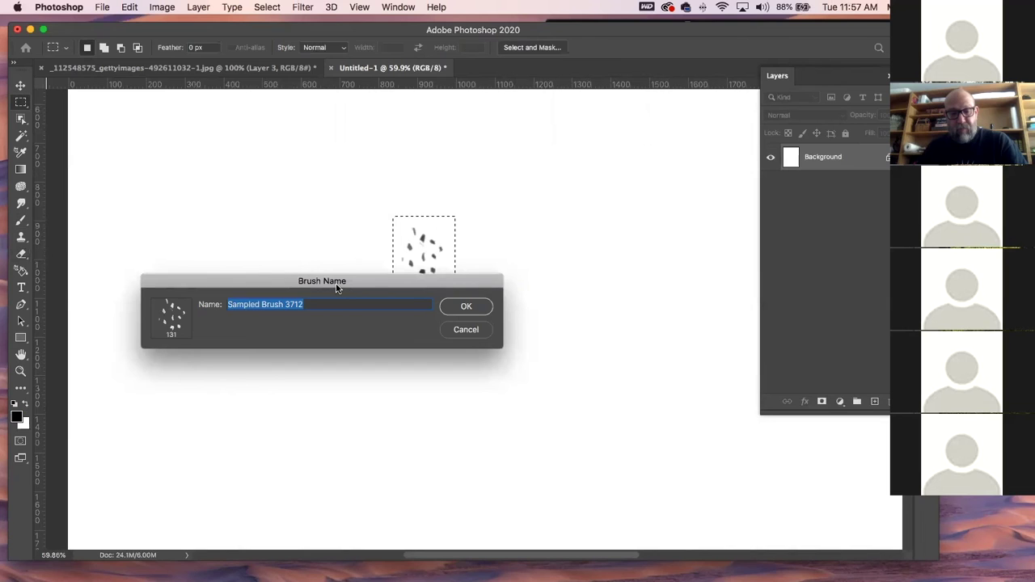
type("n")
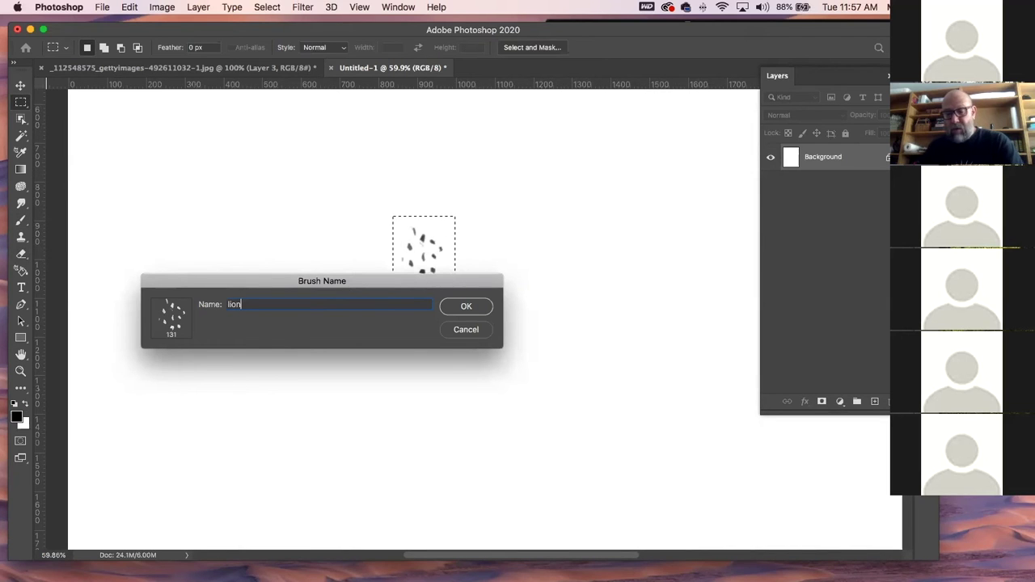
key("Return")
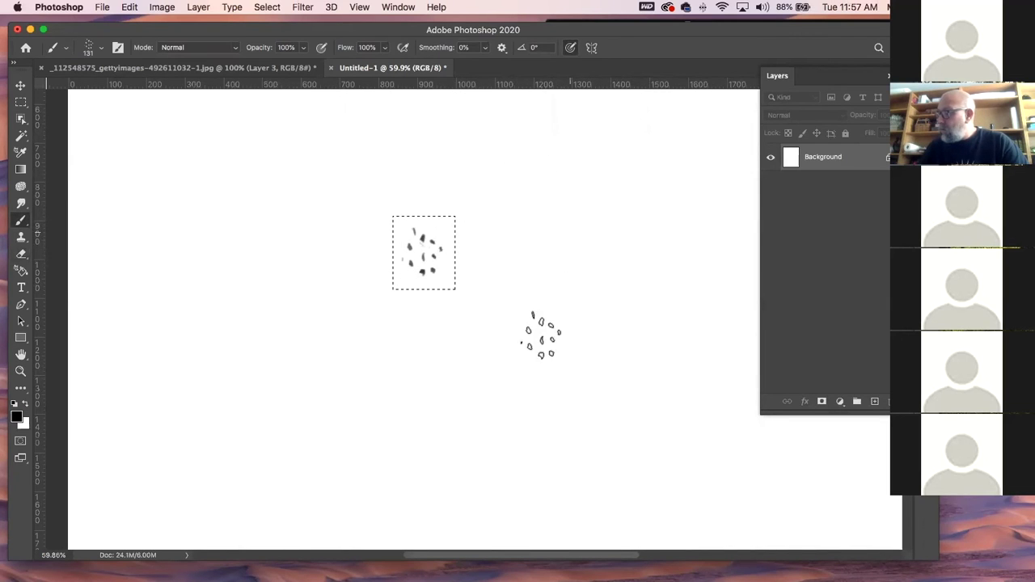
- Deselect, paint test strokes with the lion brush, and close Untitled-1
key("super+d")
mouse_move(538, 275)
left_mouse_down()
mouse_move(527, 372)
mouse_move(494, 355)
mouse_move(482, 364)
left_mouse_up()
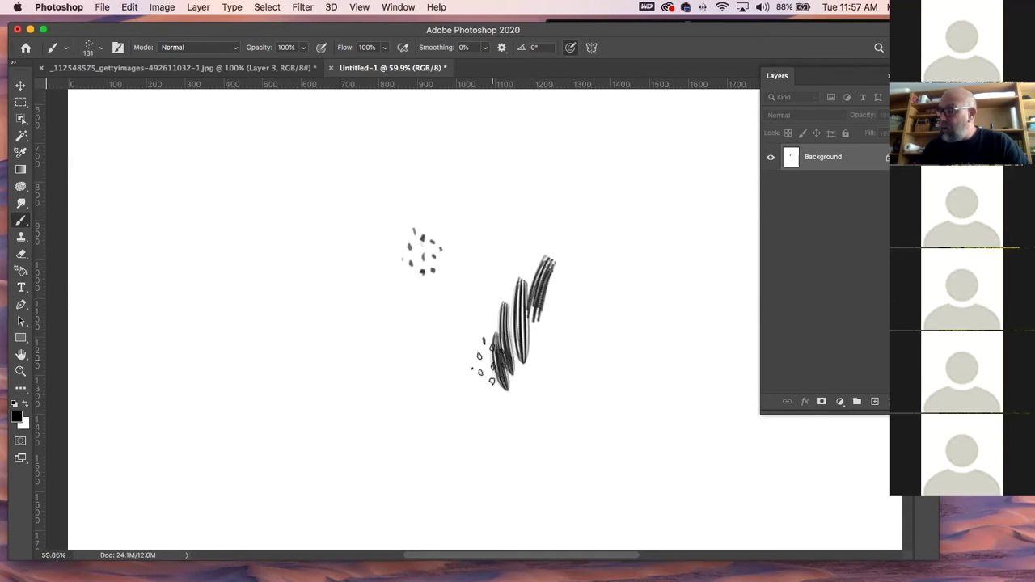
left_click(332, 68)
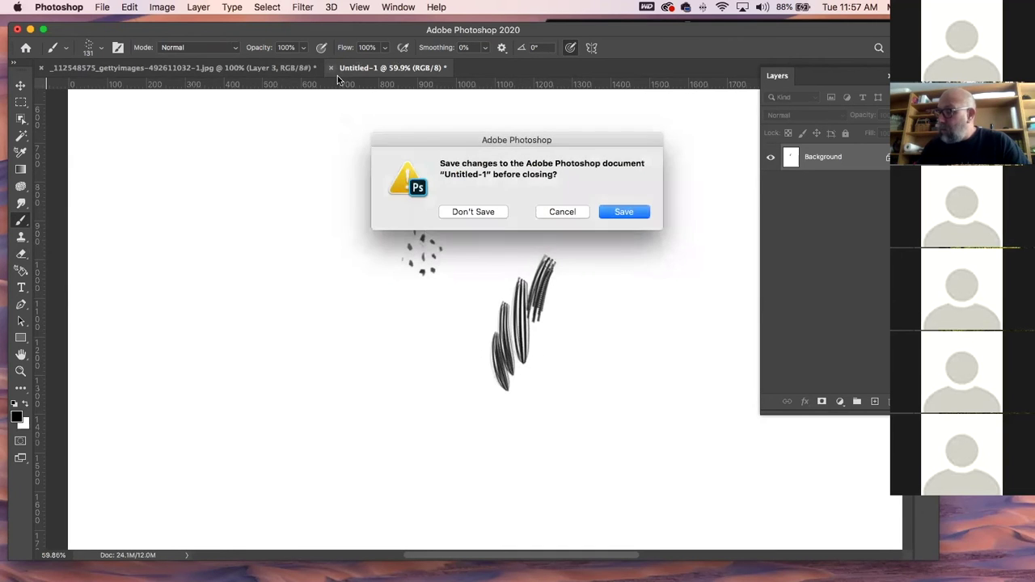
- Discard Untitled-1 without saving and shrink the lion brush to about 20 px
left_click(473, 212)
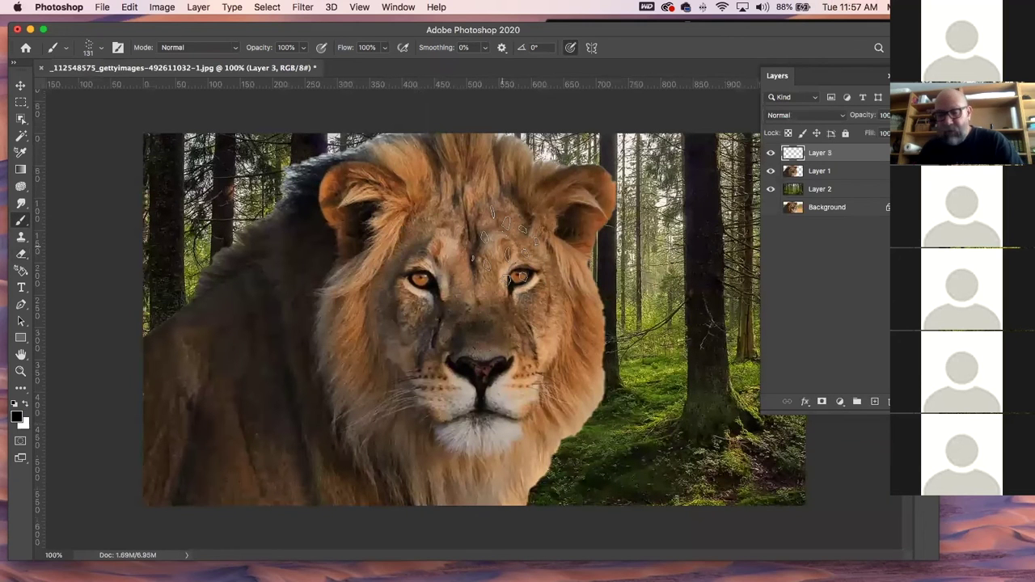
key("bracketright")
key("bracketright")
key("bracketright")
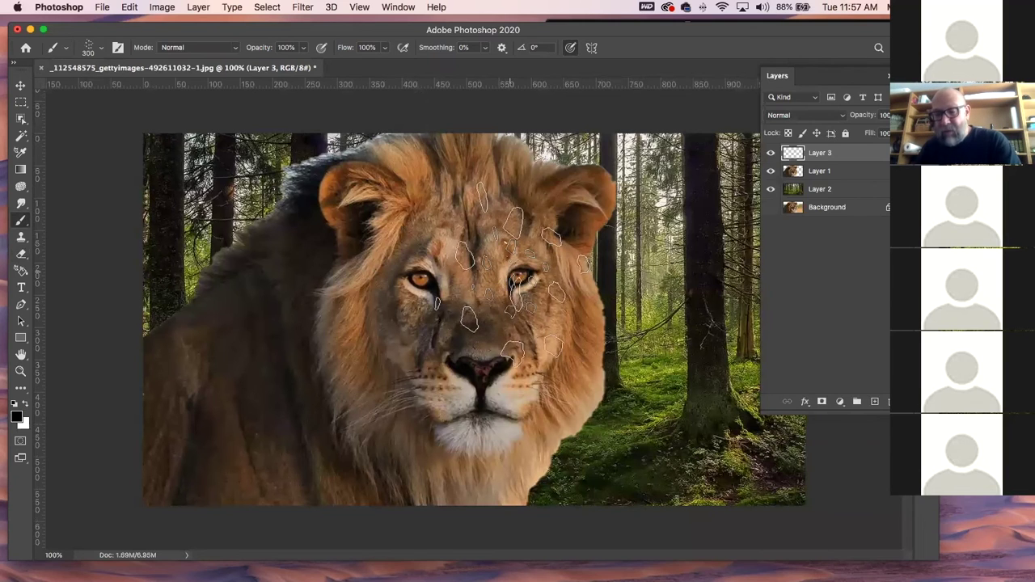
key("bracketleft")
key("bracketleft")
key("bracketleft")
key("bracketleft")
key("bracketleft")
key("bracketleft")
key("bracketleft")
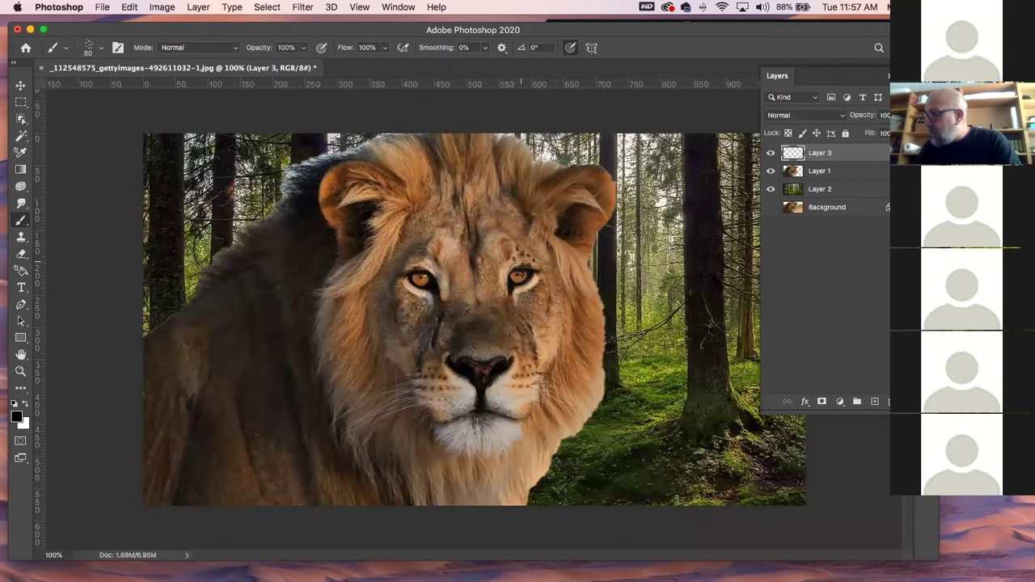
key("bracketleft")
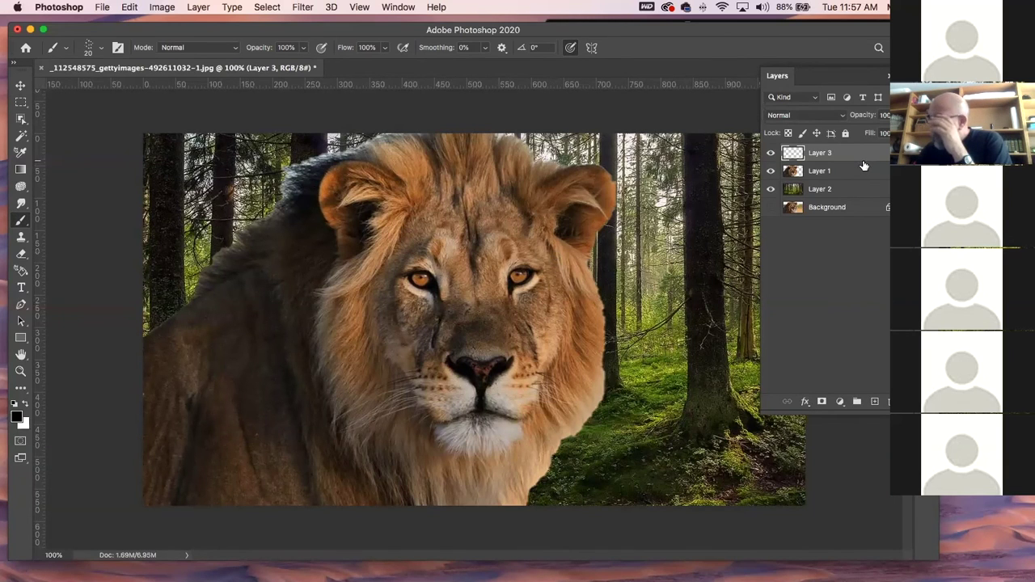
- Switch to the Mixer Brush with the 'lion' preset tip, reduced to size 50
left_click(25, 222)
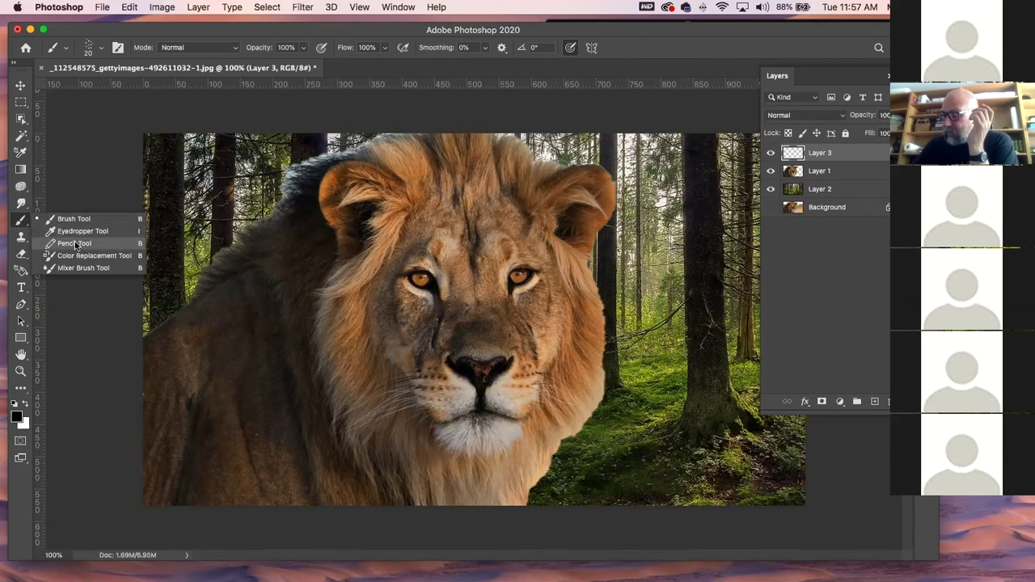
left_click(91, 268)
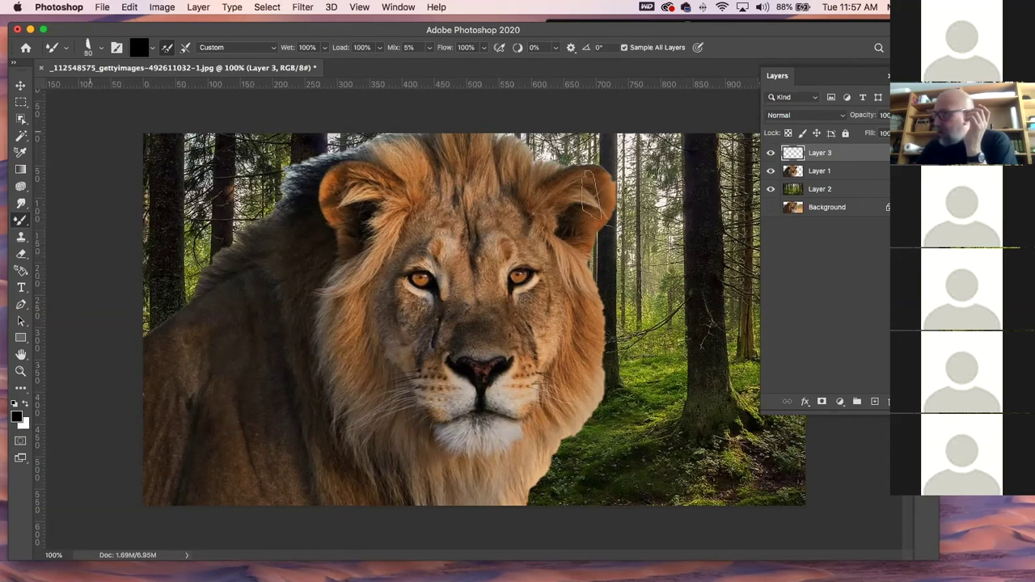
left_click(100, 51)
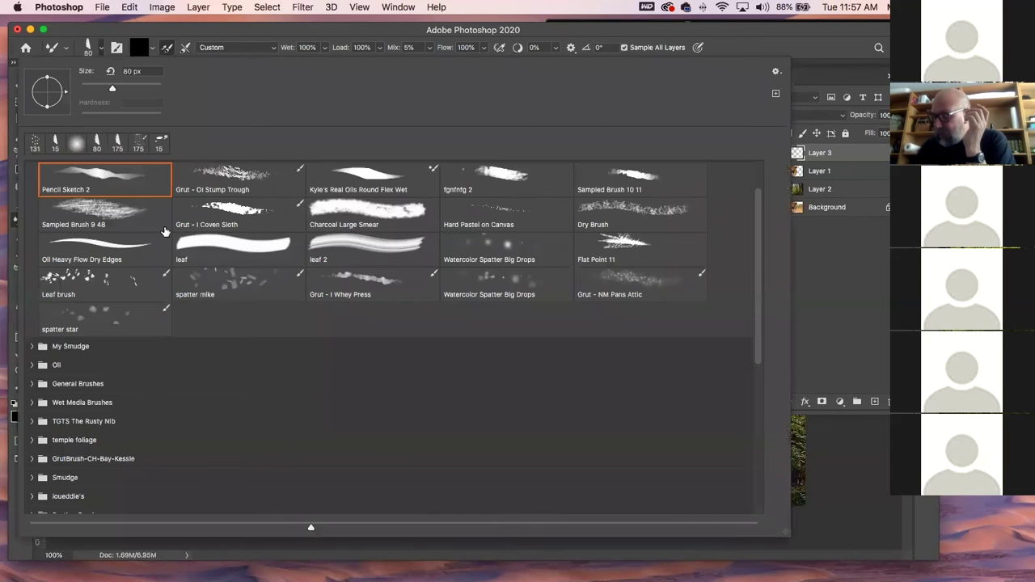
left_click_drag(757, 279, 756, 428)
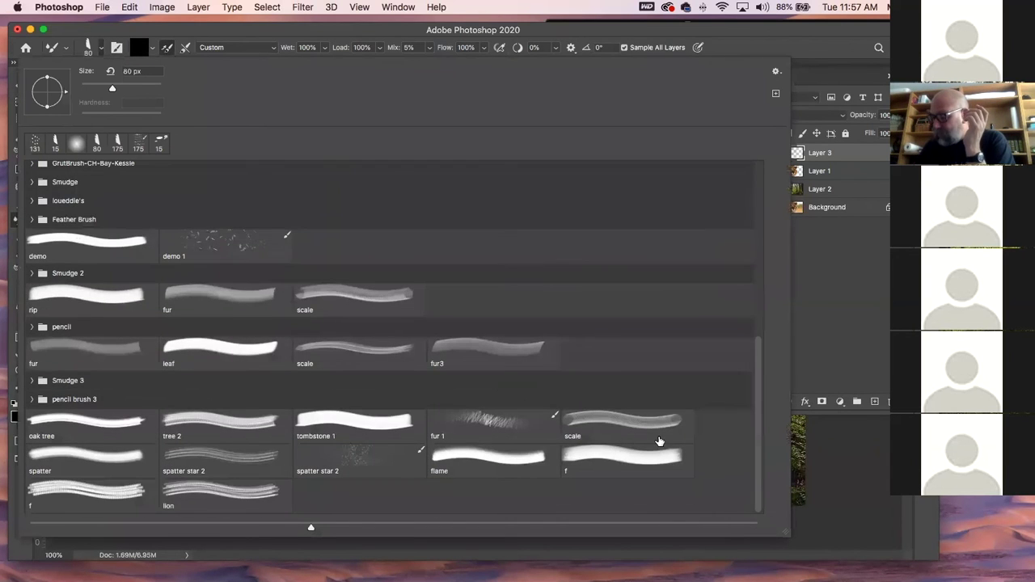
left_click(240, 495)
key("Return")
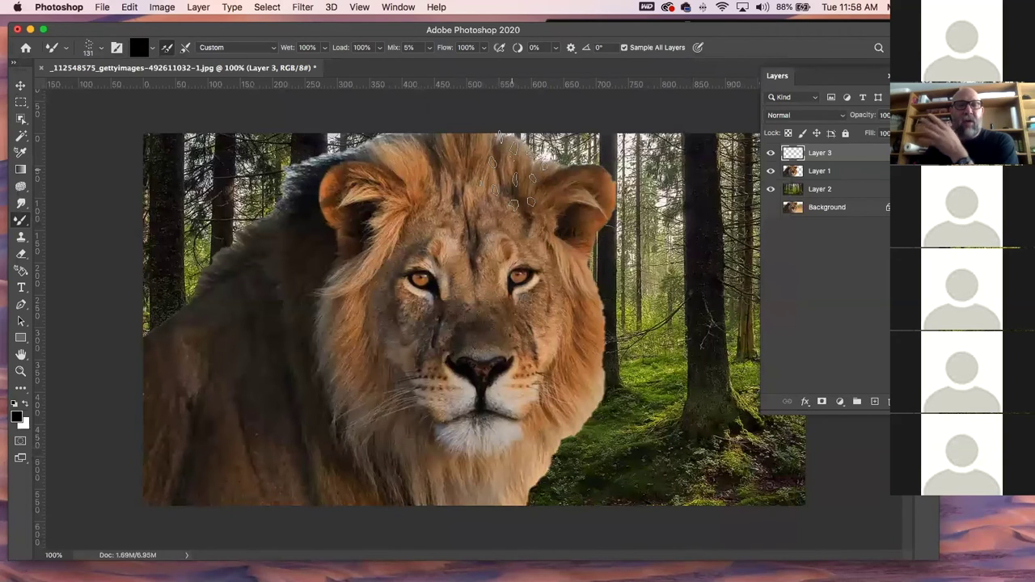
key("bracketleft")
key("bracketleft")
key("bracketleft")
key("bracketleft")
key("bracketleft")
key("bracketleft")
key("bracketleft")
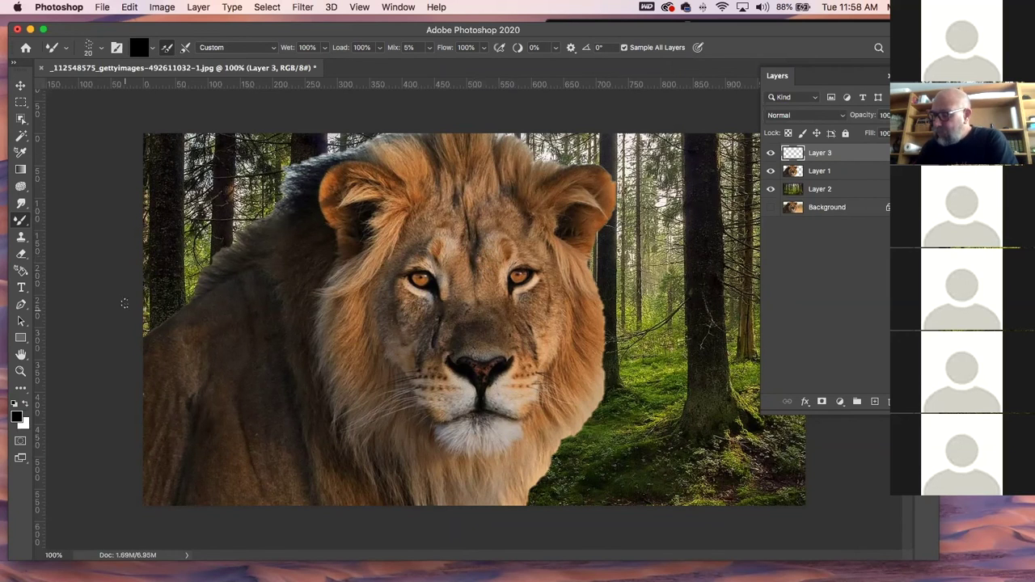
- Clean the leftover paint out of the mixer brush via its load options
left_click(159, 50)
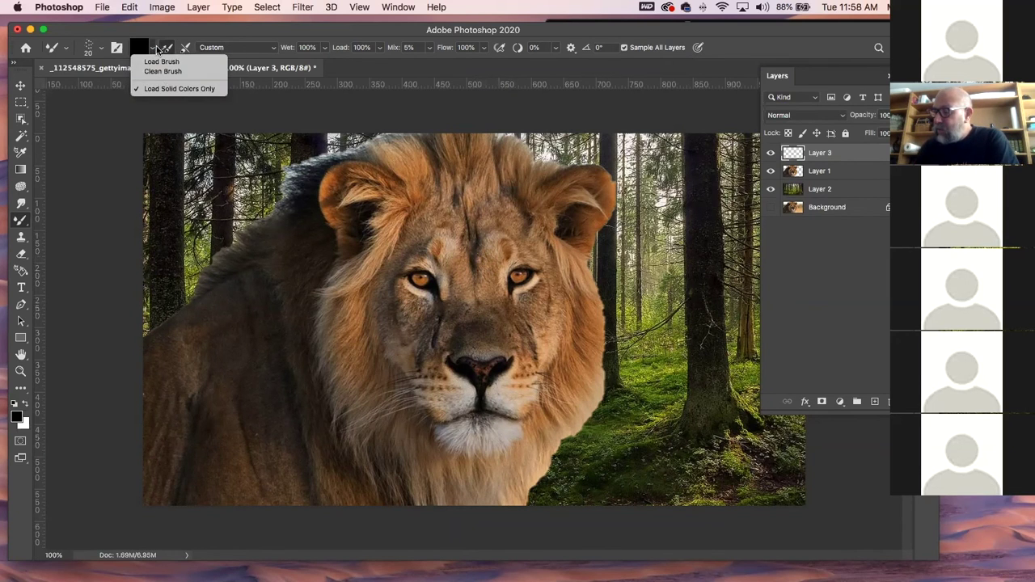
left_click(185, 47)
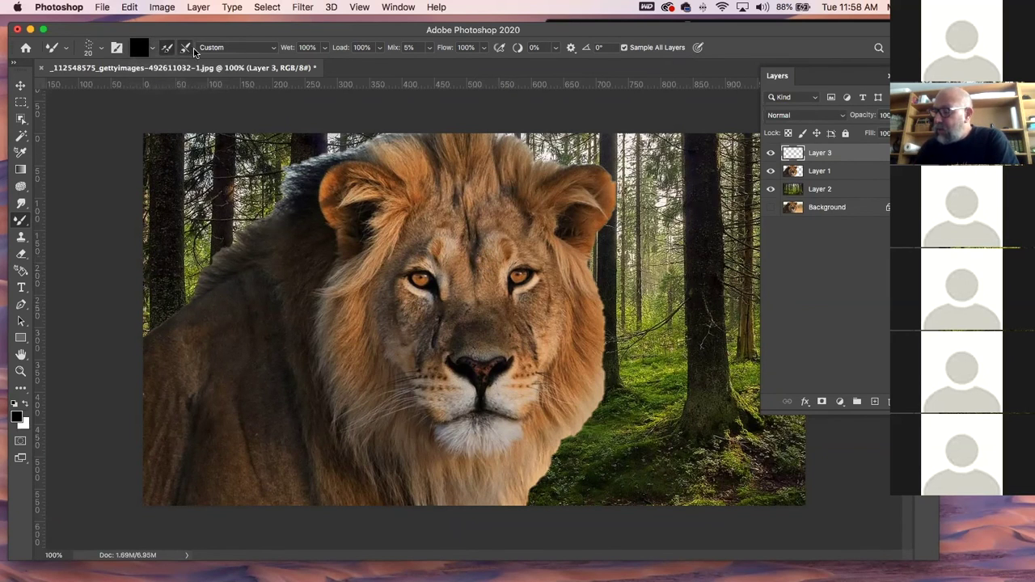
left_click(186, 48)
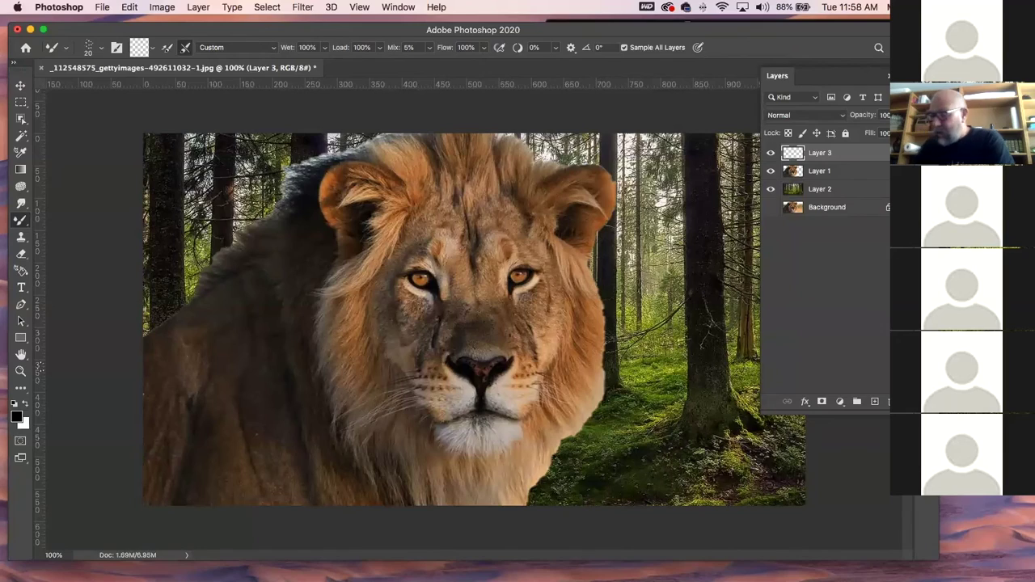
- Zoom in on the lion's face, switch to the Eraser, and select Layer 1
left_click(21, 371)
left_click_drag(595, 402, 498, 238)
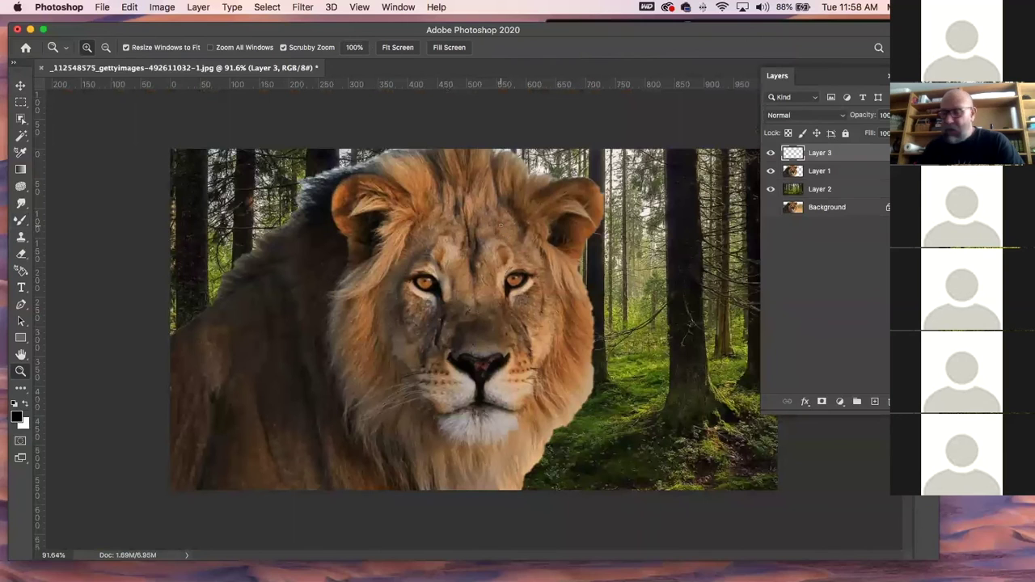
key("e")
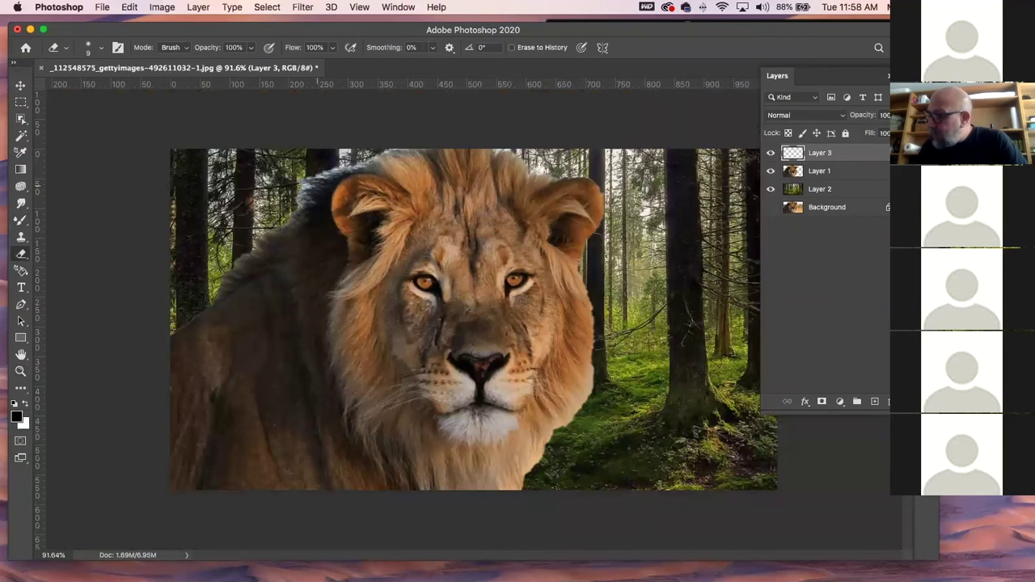
left_click(854, 172)
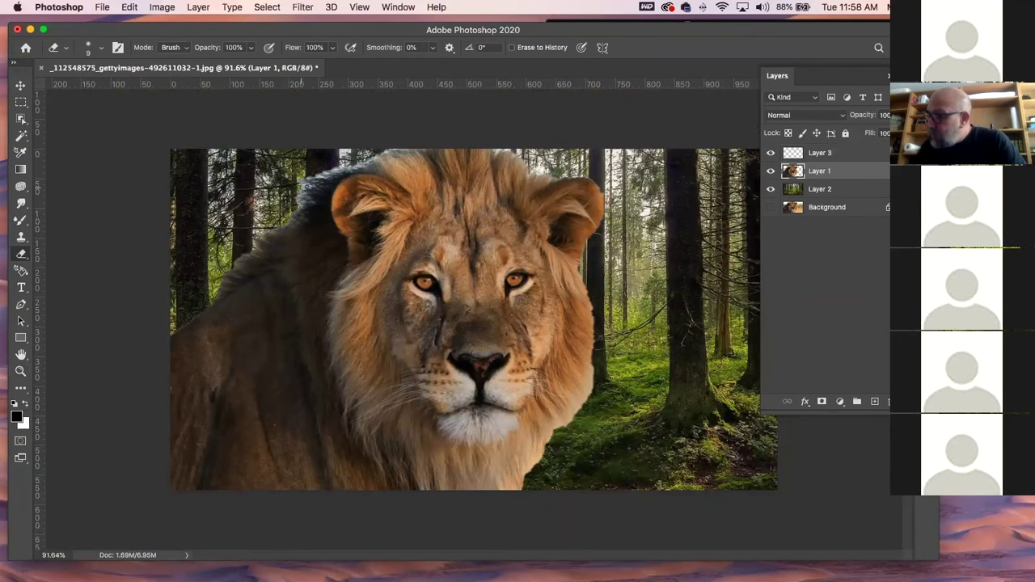
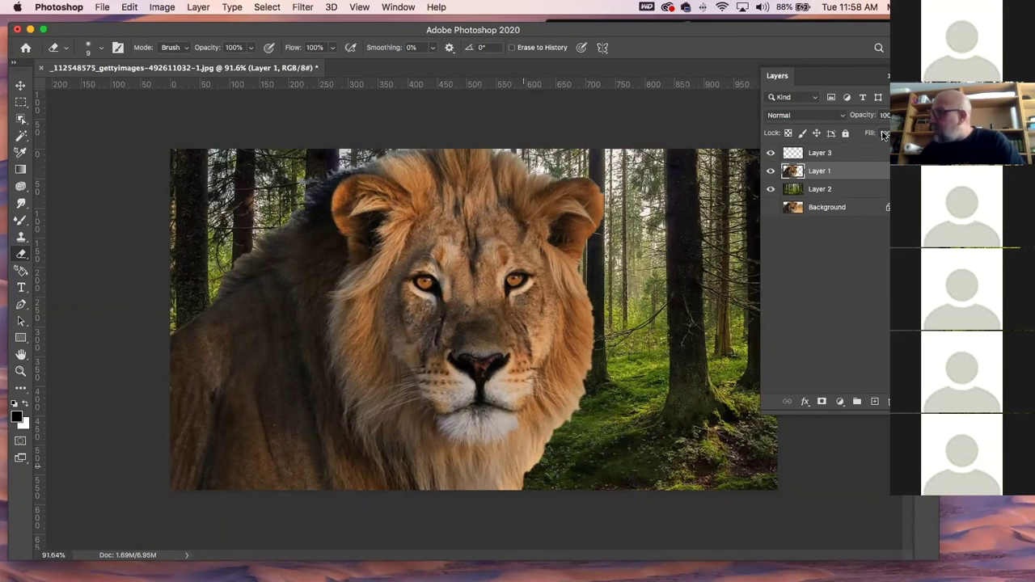
- On Layer 3, use the Mixer Brush to blend the mane's right edge into the tree trunks
left_click(823, 154)
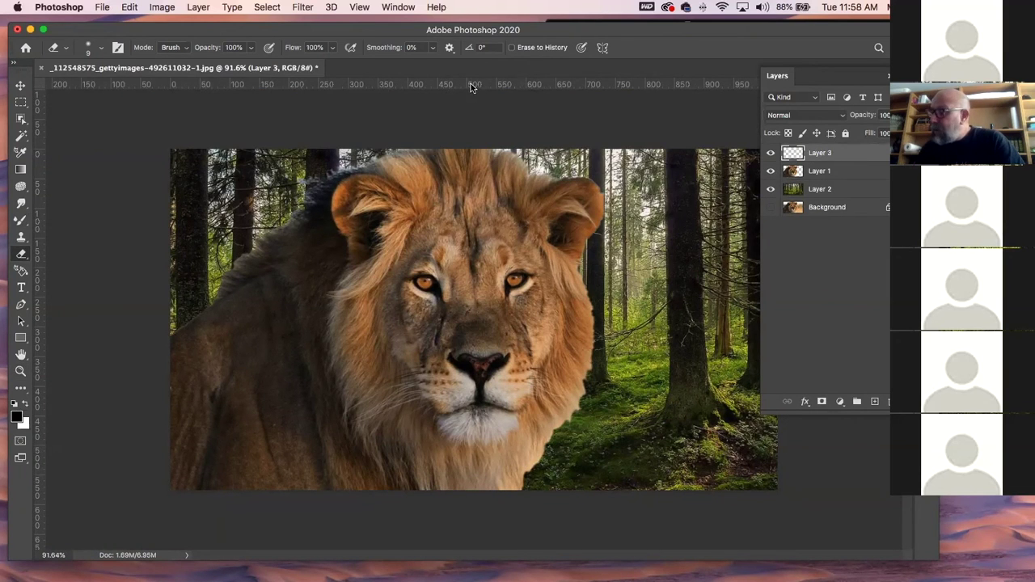
left_click(22, 223)
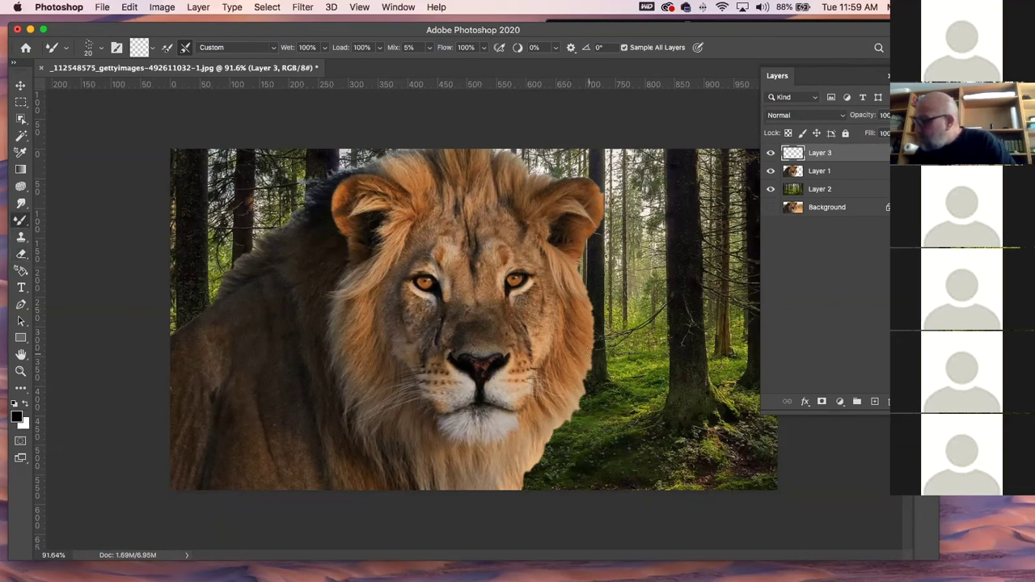
left_click(21, 371)
left_click_drag(595, 379, 621, 318)
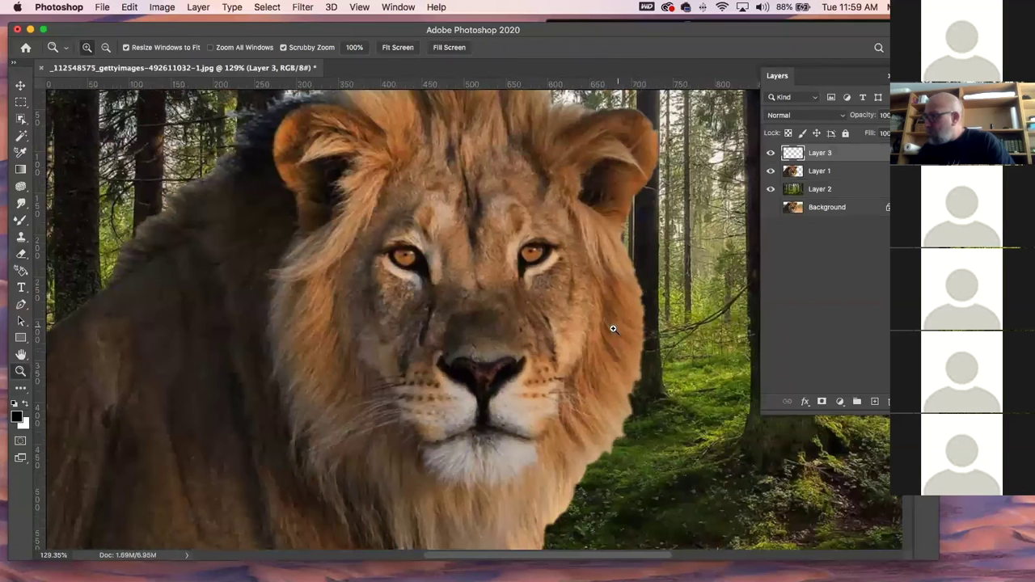
key("b")
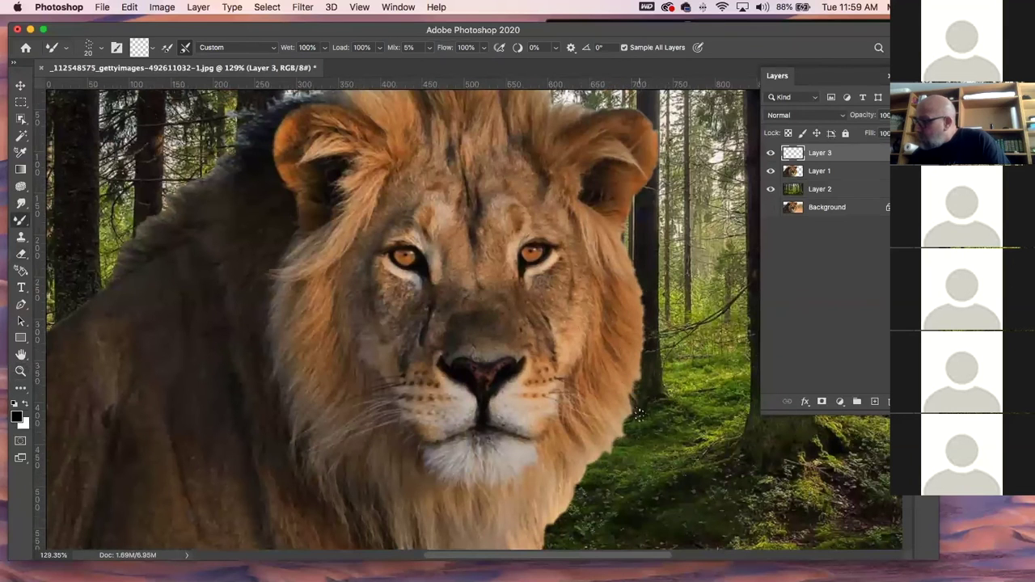
mouse_move(639, 387)
left_mouse_down()
mouse_move(644, 335)
mouse_move(624, 262)
left_mouse_up()
mouse_move(616, 433)
left_mouse_down()
mouse_move(567, 500)
mouse_move(540, 517)
mouse_move(542, 553)
left_mouse_up()
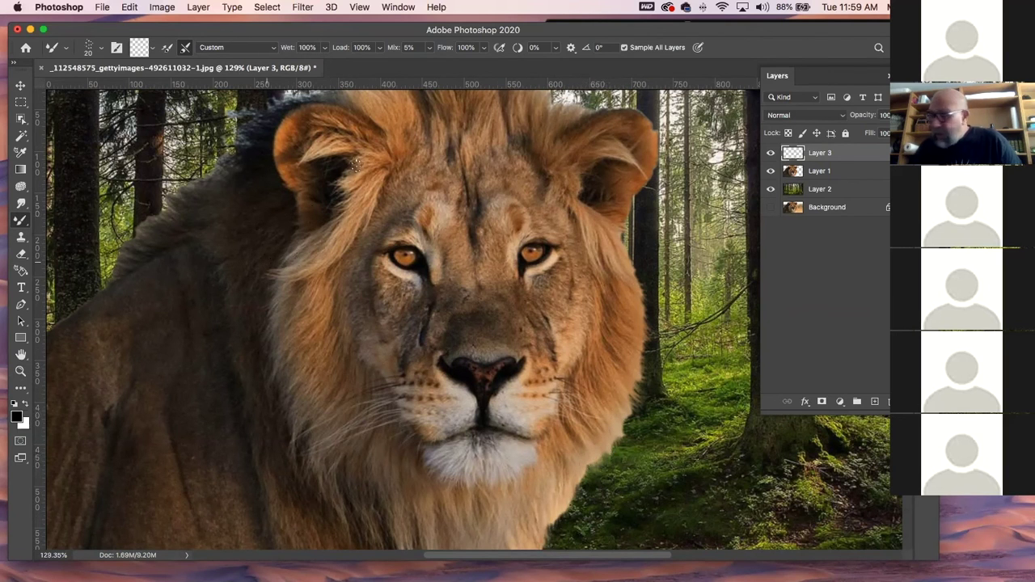
- Pan across the top of the lion's head, then zoom out to 66.7% to see the whole composition
scroll(354, 226, "up", 5)
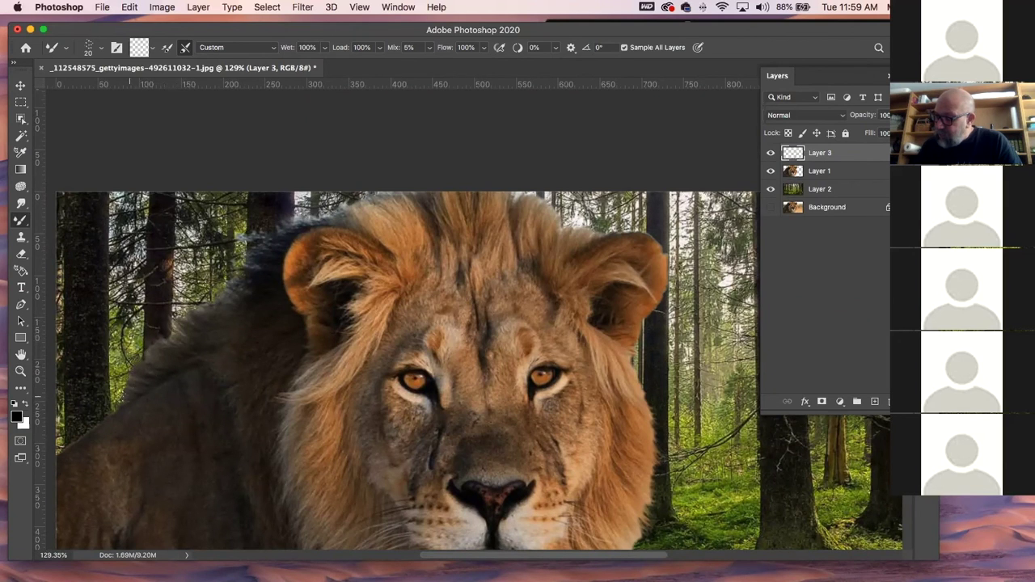
left_click_drag(466, 297, 397, 374)
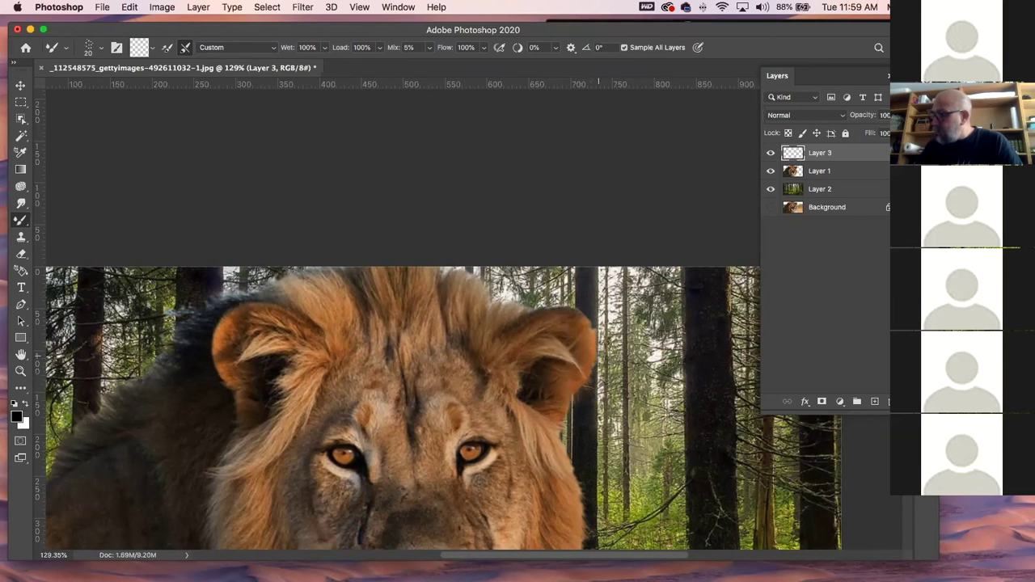
key("super+1")
key("super+minus")
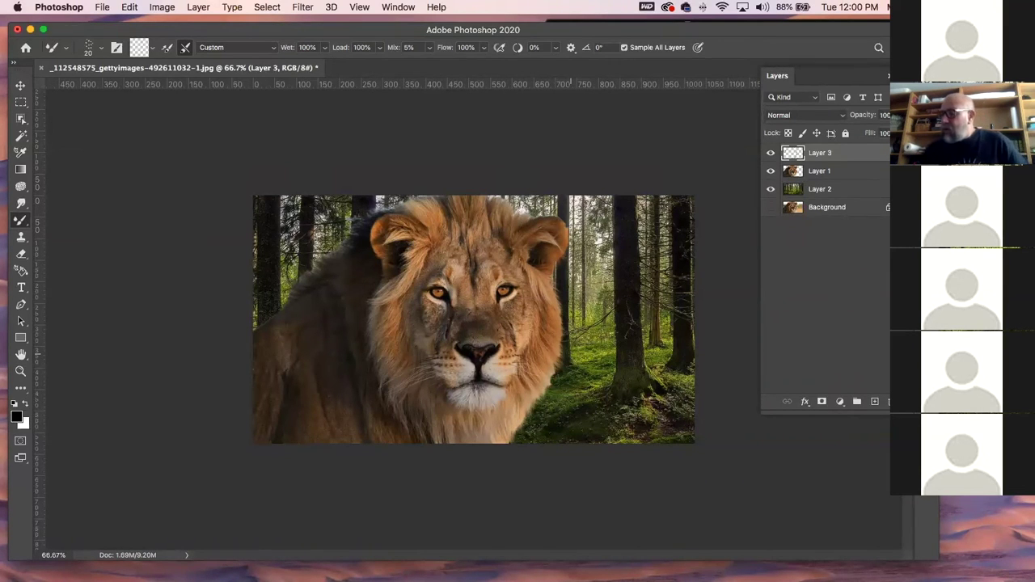
- Load the mixer brush with sampled forest green on the Dry, Heavy Load preset and dab the right cheek
left_click(166, 48)
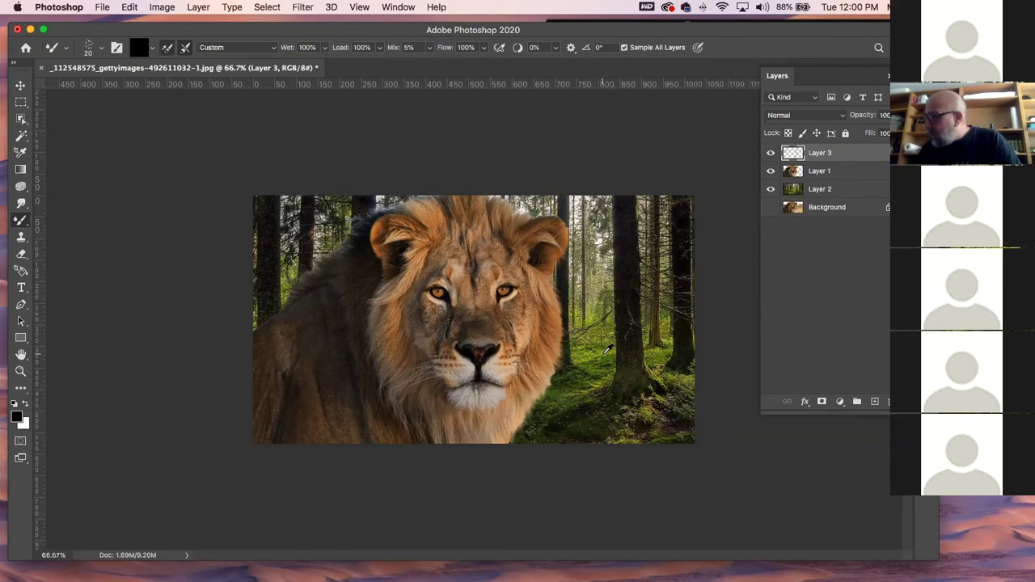
left_click(608, 348, "alt")
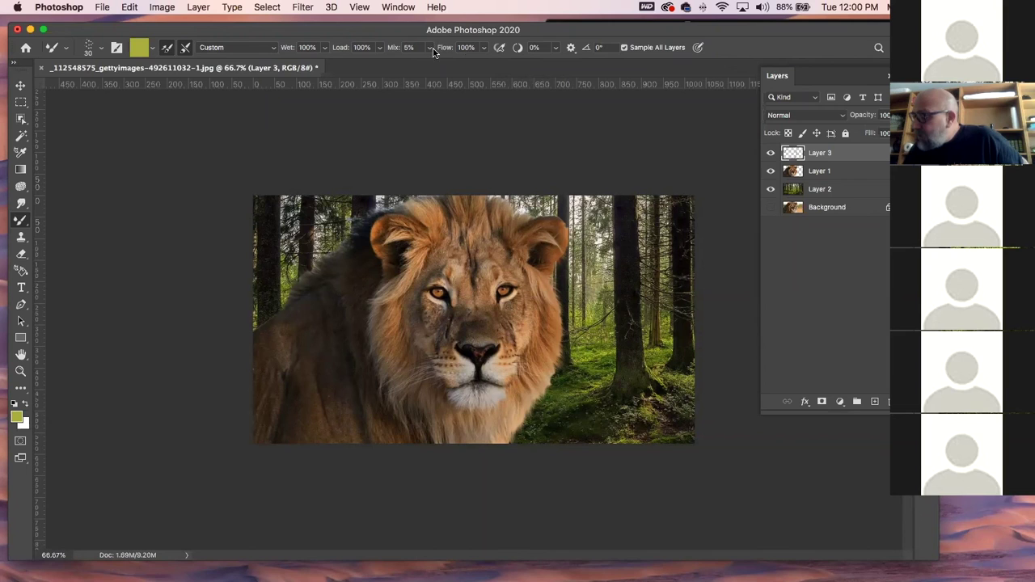
left_click(256, 51)
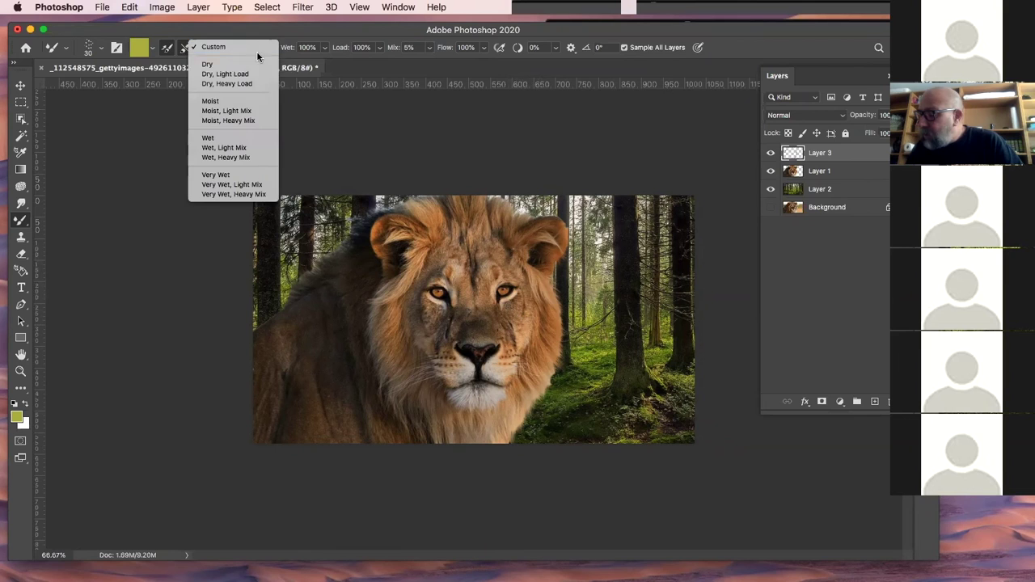
left_click(245, 158)
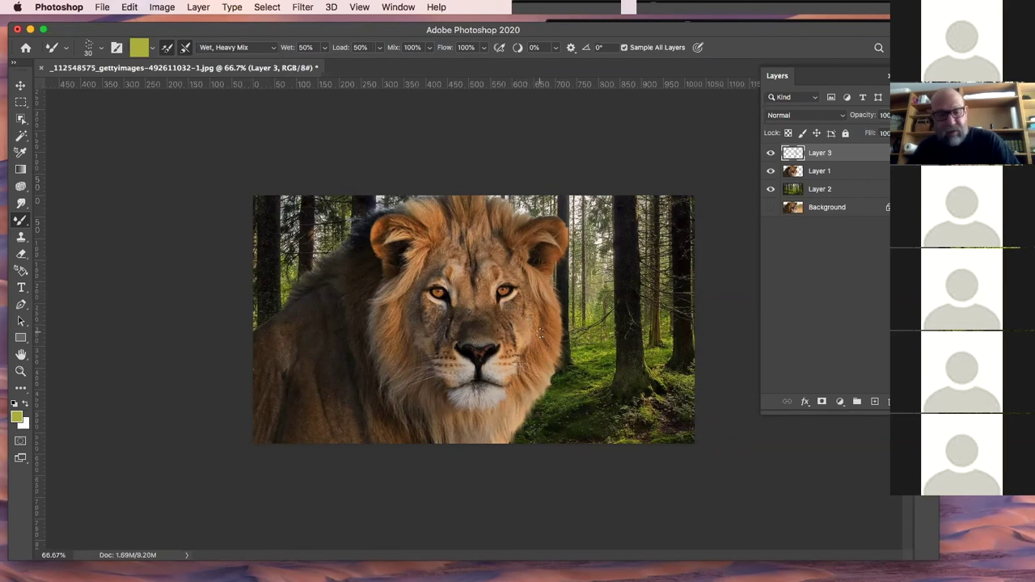
left_click(254, 48)
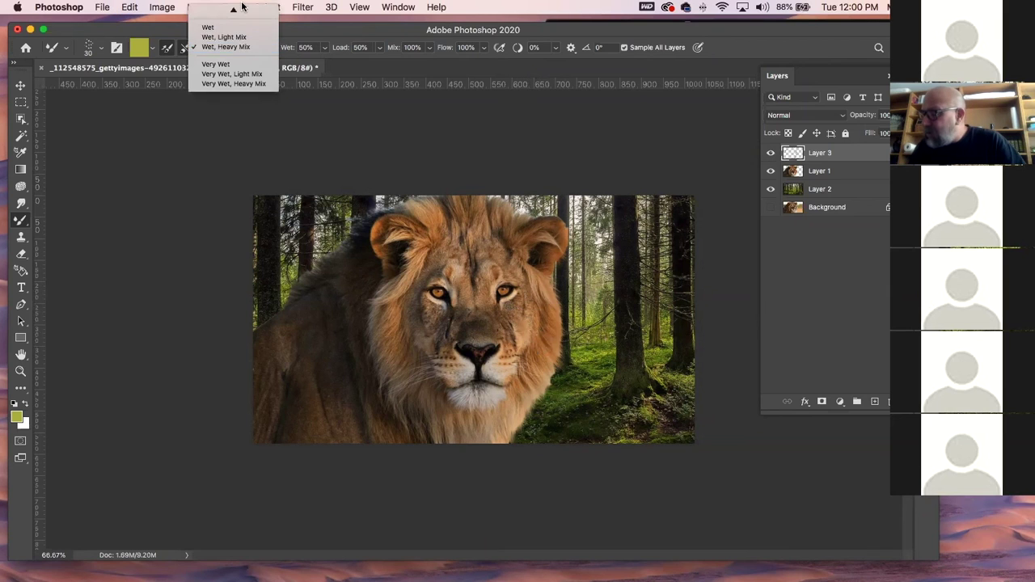
left_click(248, 47)
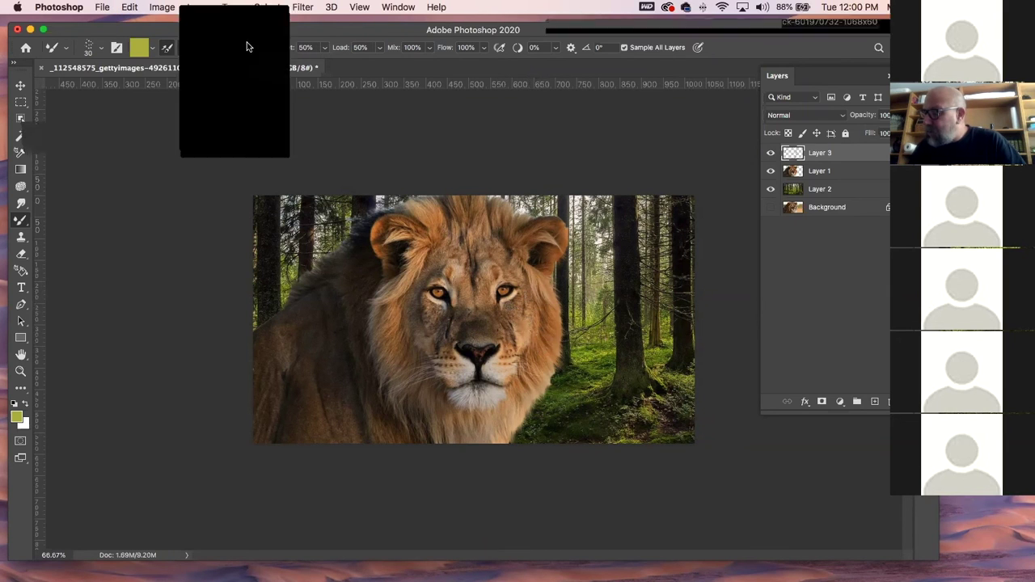
left_click_drag(516, 314, 529, 344)
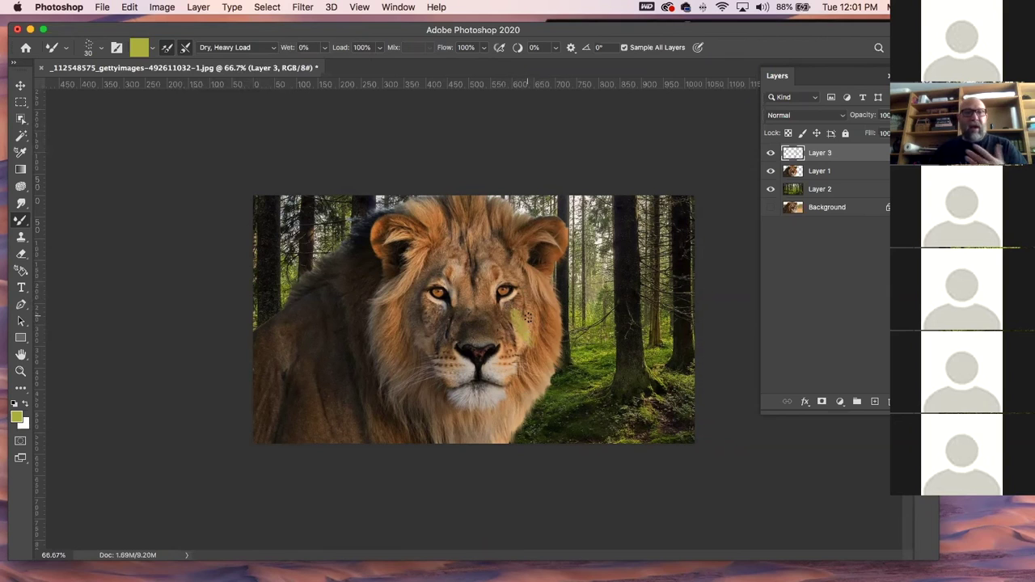
- Undo the green cheek strokes and switch the mixer brush blend preset back to Custom
key("super+z")
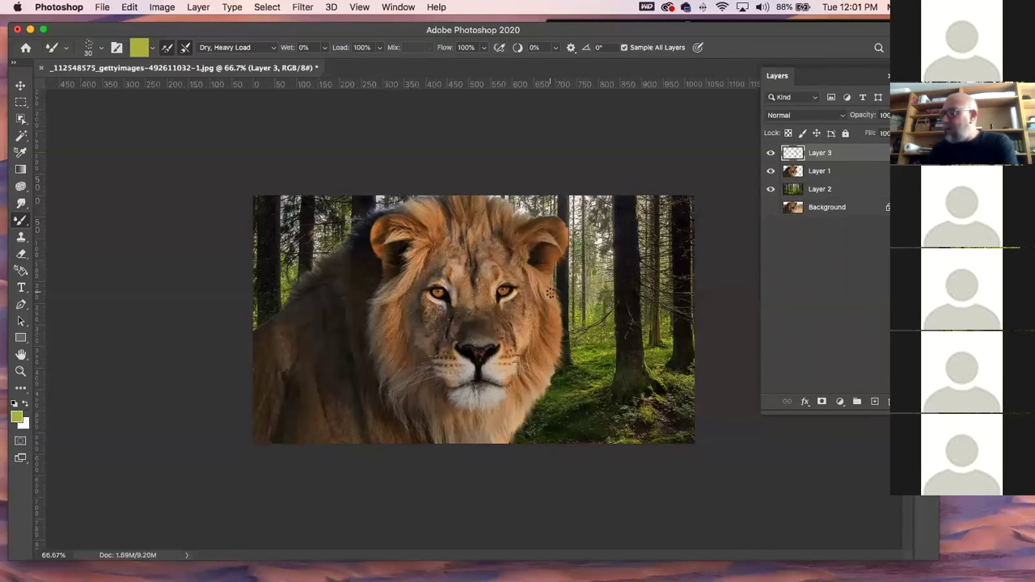
left_click(241, 48)
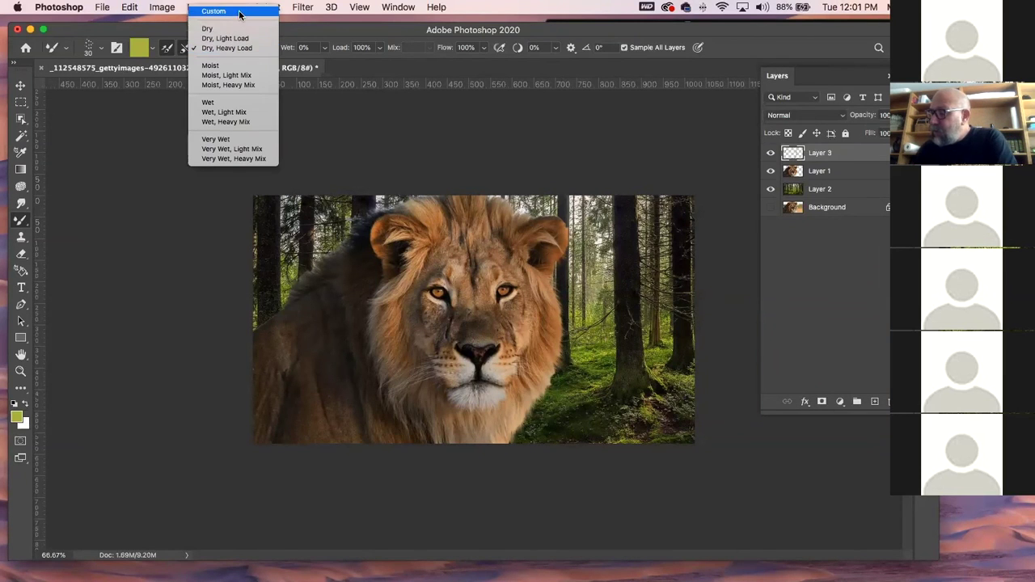
left_click(235, 20)
left_click_drag(519, 312, 530, 362)
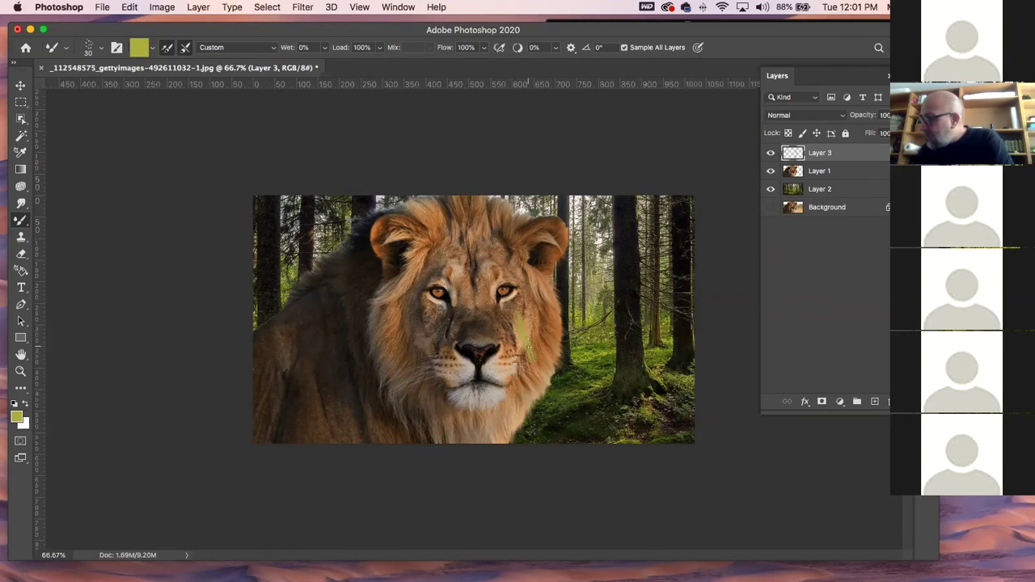
key("super+z")
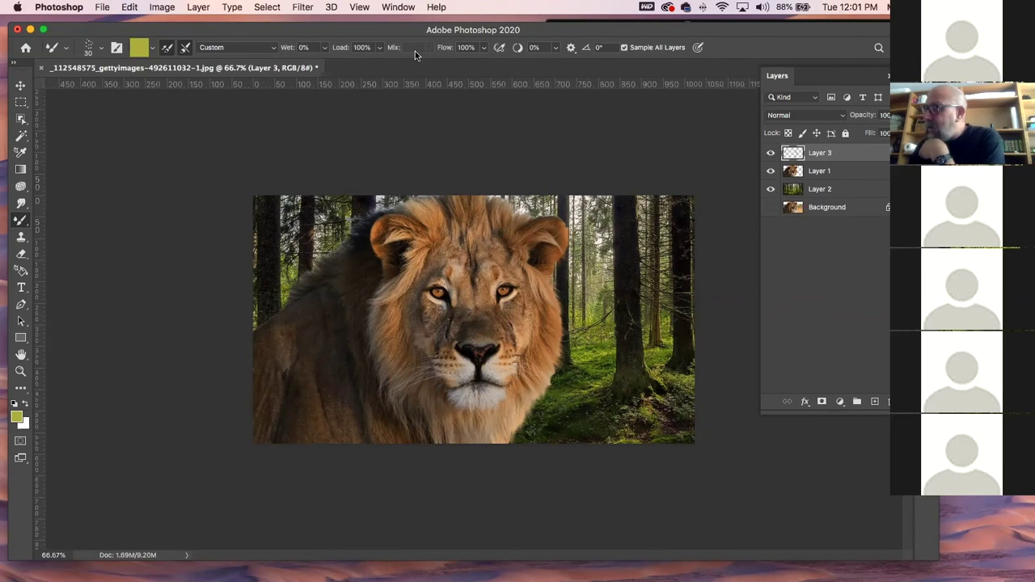
- Tune the mixer brush to 46% Wet and 64% Mix, testing dabs on the cheek
left_click(325, 48)
left_click_drag(326, 63, 372, 64)
left_click(521, 311)
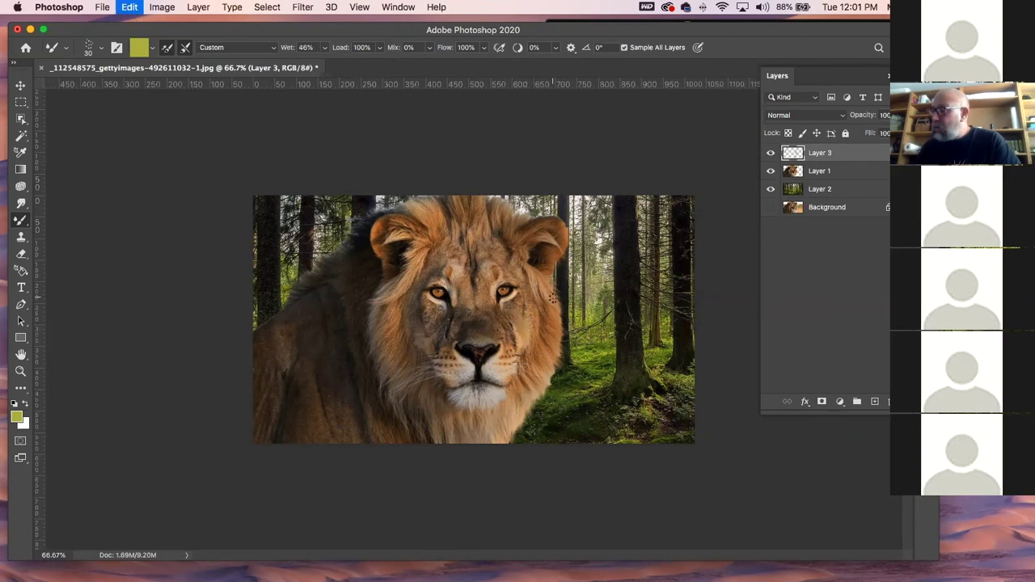
left_click(430, 48)
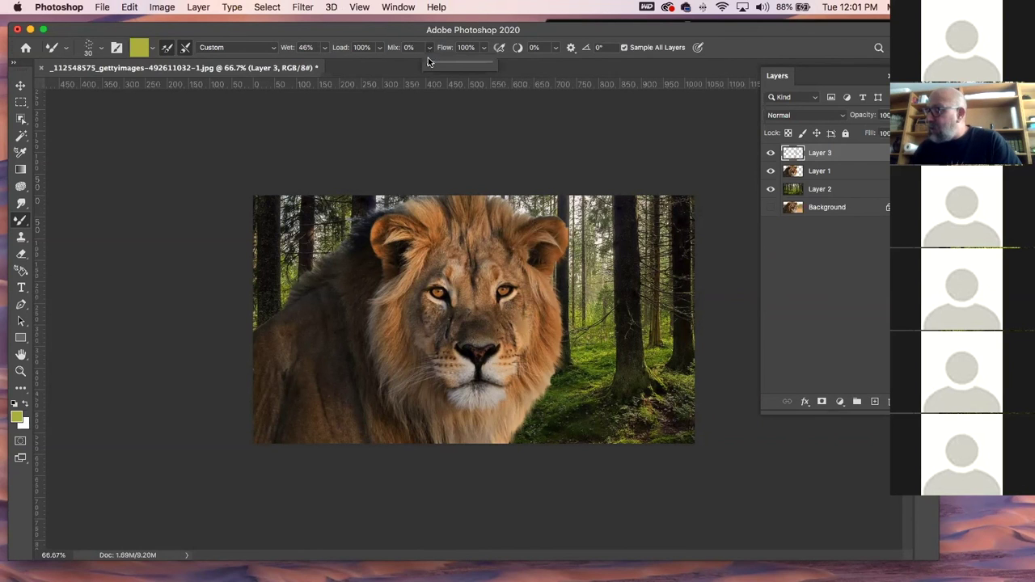
left_click_drag(430, 64, 587, 69)
left_click(526, 319)
key("super+z")
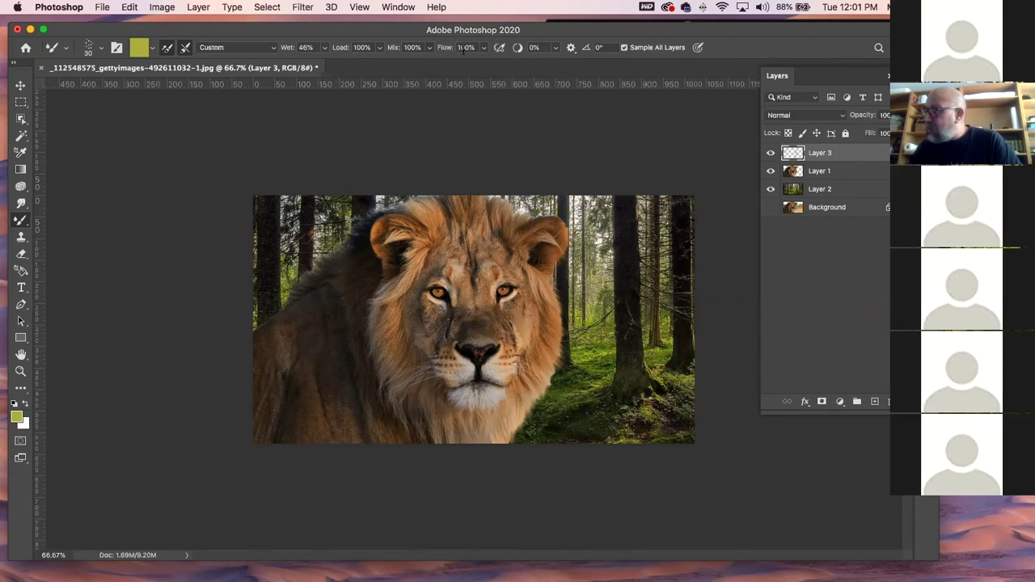
left_click(430, 46)
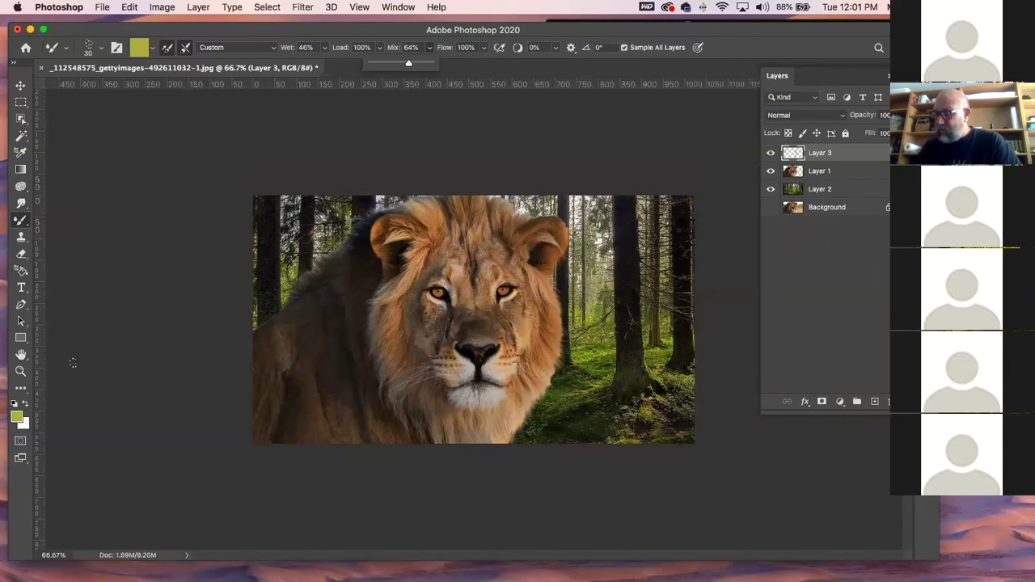
left_click(21, 371)
mouse_move(558, 324)
left_mouse_down()
mouse_move(570, 340)
mouse_move(561, 331)
left_mouse_up()
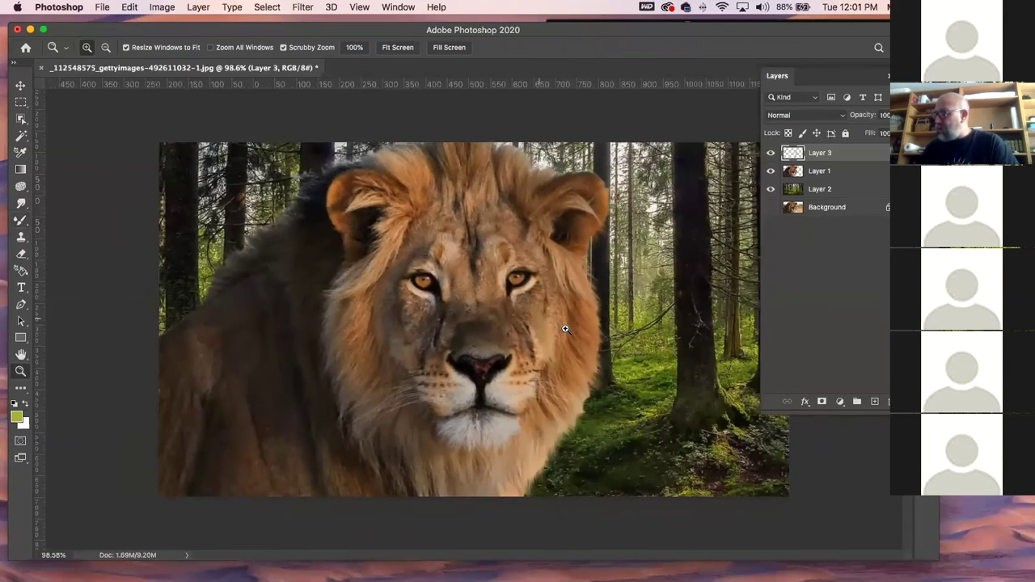
- Set the mixer brush to 20% Mix and size 25, and reset the paint colour to black
key("b")
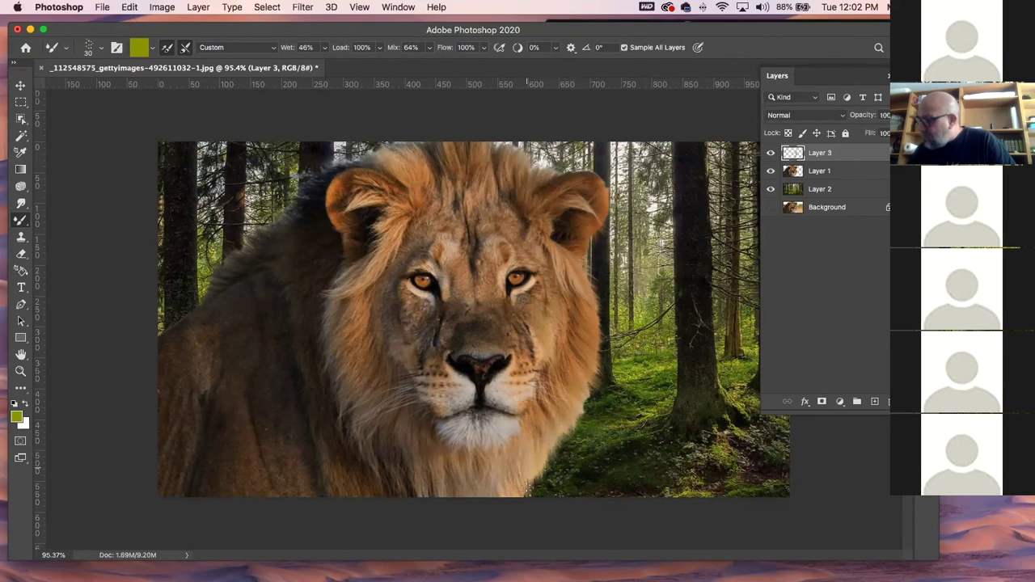
left_click(429, 48)
left_click_drag(415, 64, 398, 64)
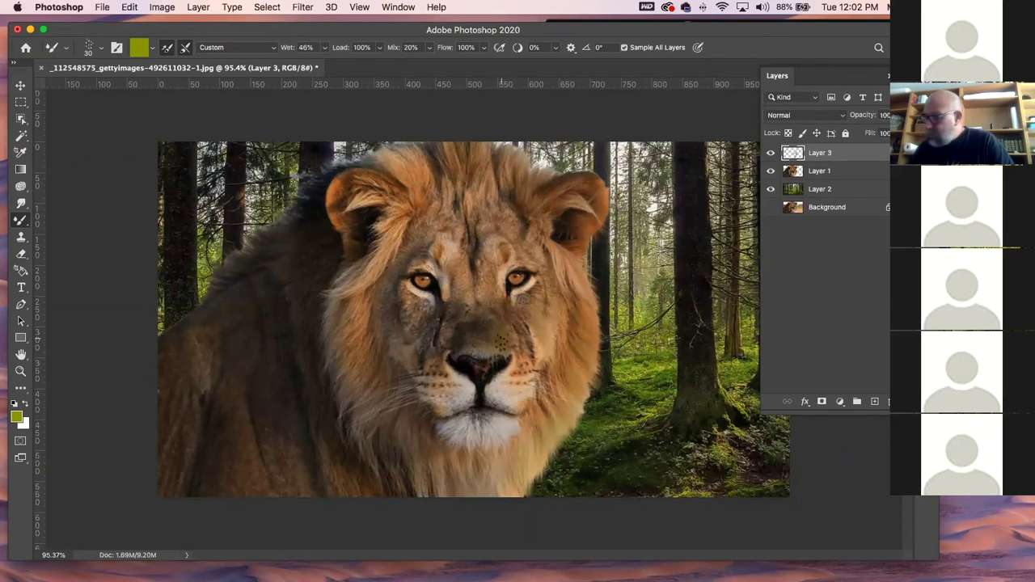
key("bracketleft")
key("bracketleft")
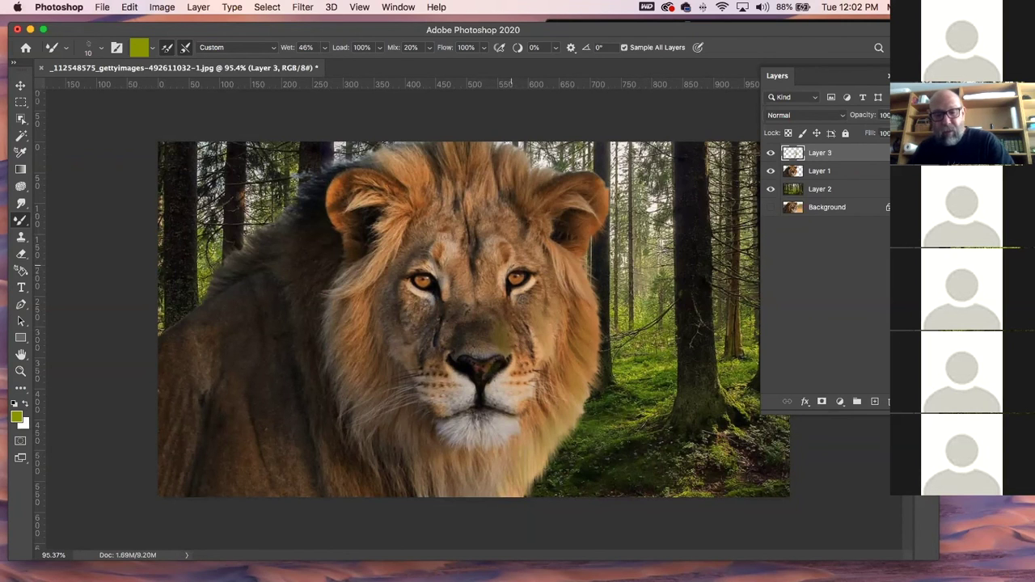
key("bracketright")
key("bracketright")
key("bracketright")
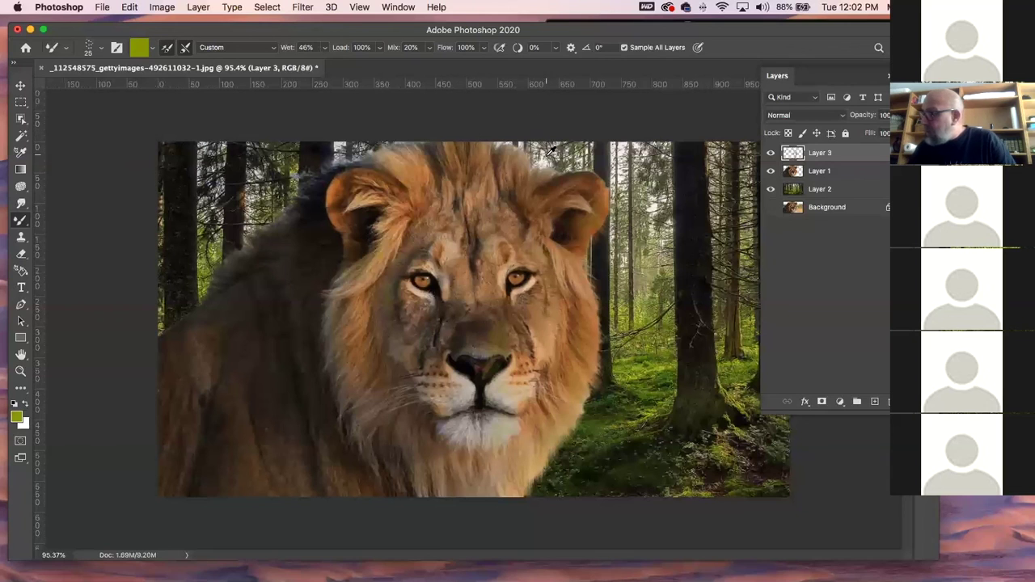
key("x")
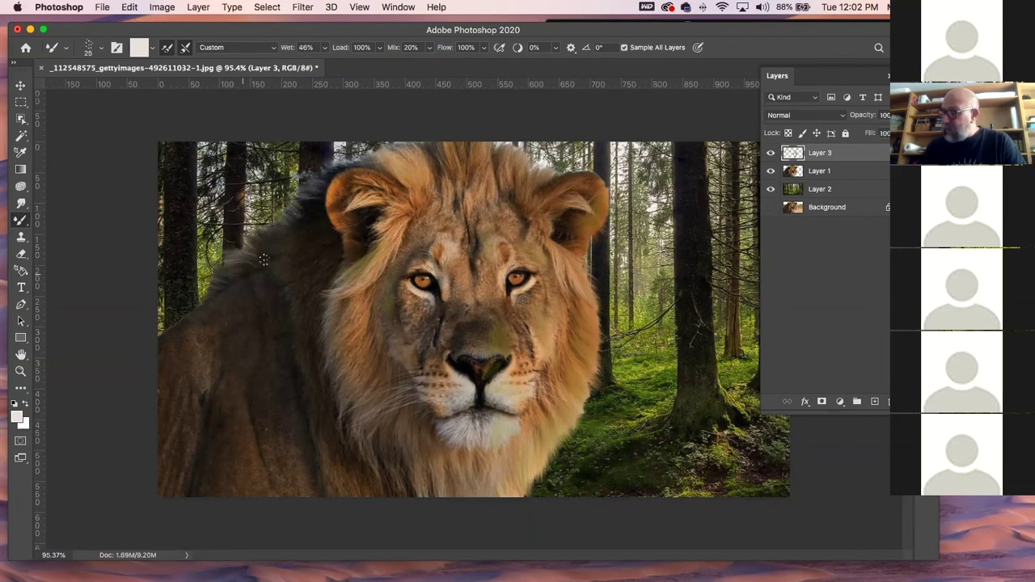
key("d")
- Sample colours from the mane, nose bridge and forest, ending with orange-tan from the mane
left_click(267, 257, "alt")
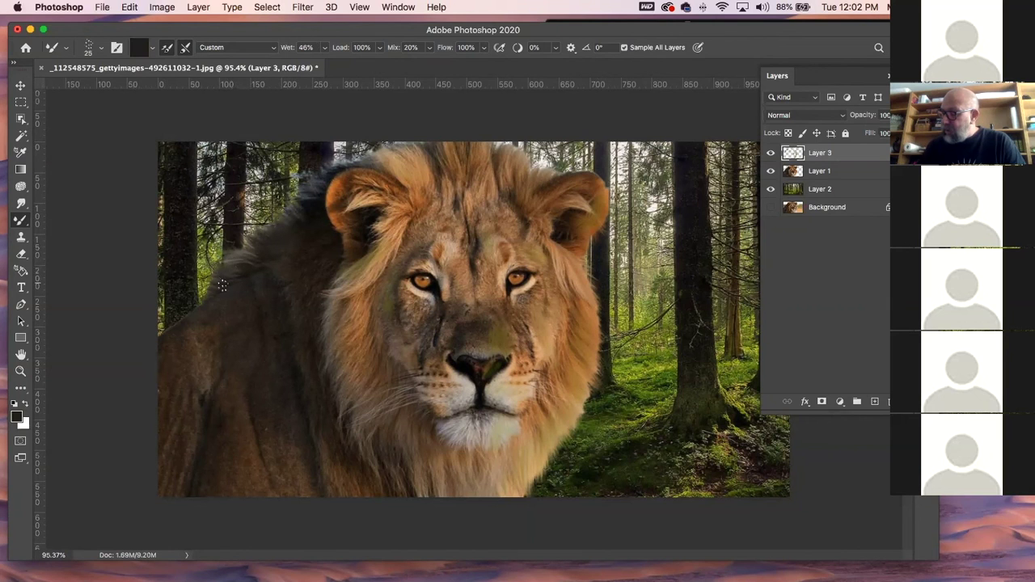
left_click(202, 309, "alt")
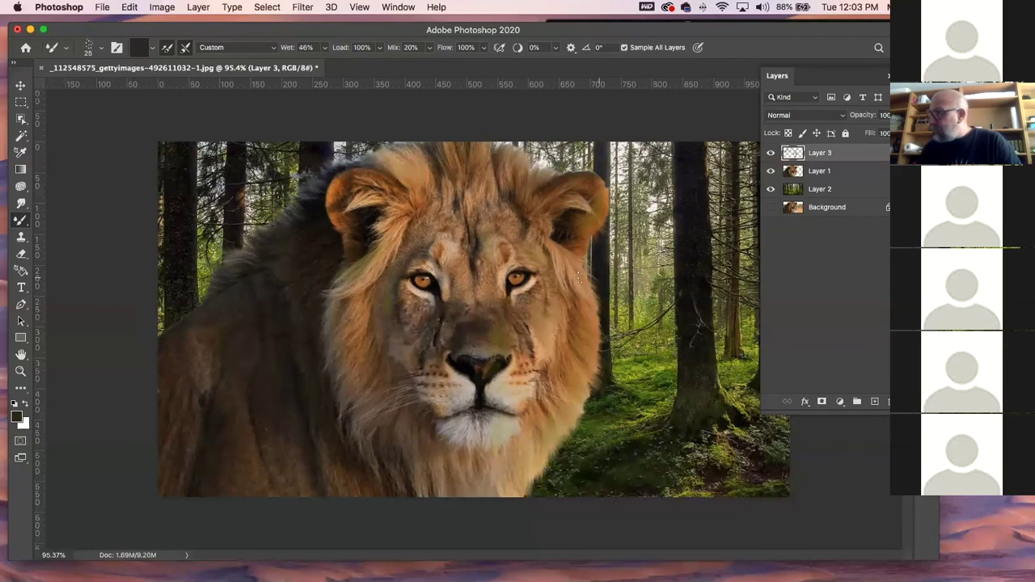
left_click(536, 224, "alt")
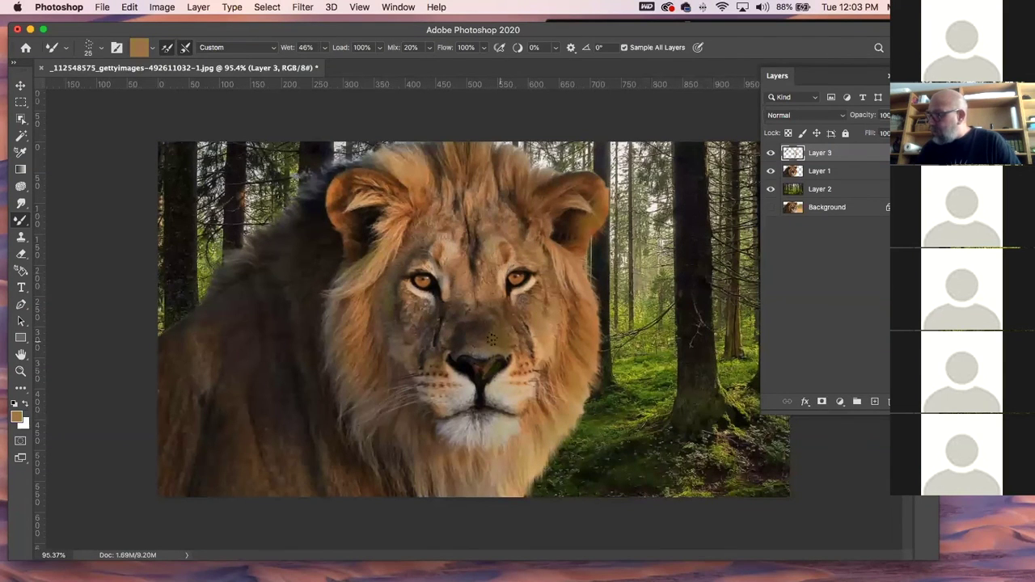
left_click(488, 332, "alt")
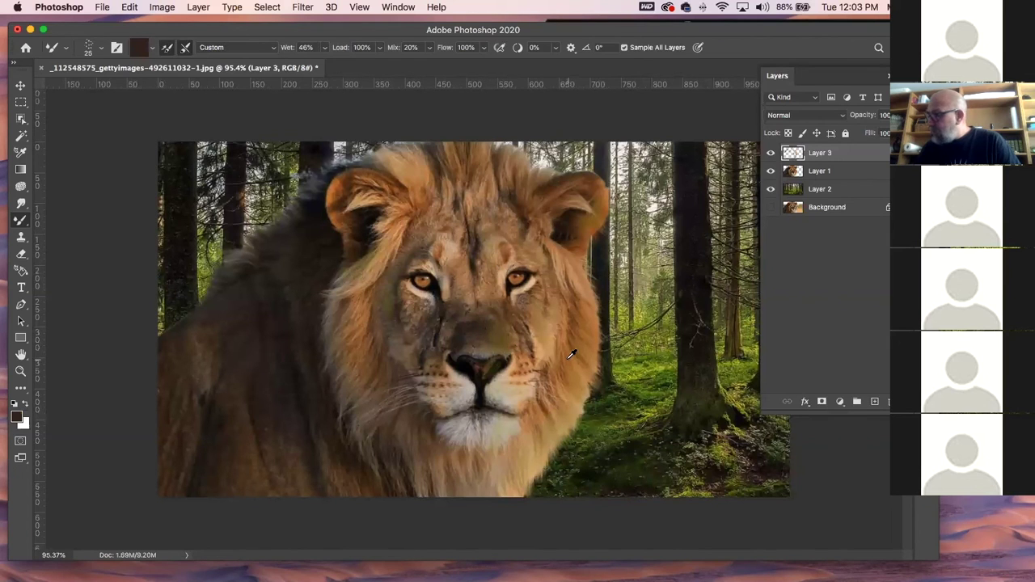
left_click(577, 385, "alt")
left_click(653, 366, "alt")
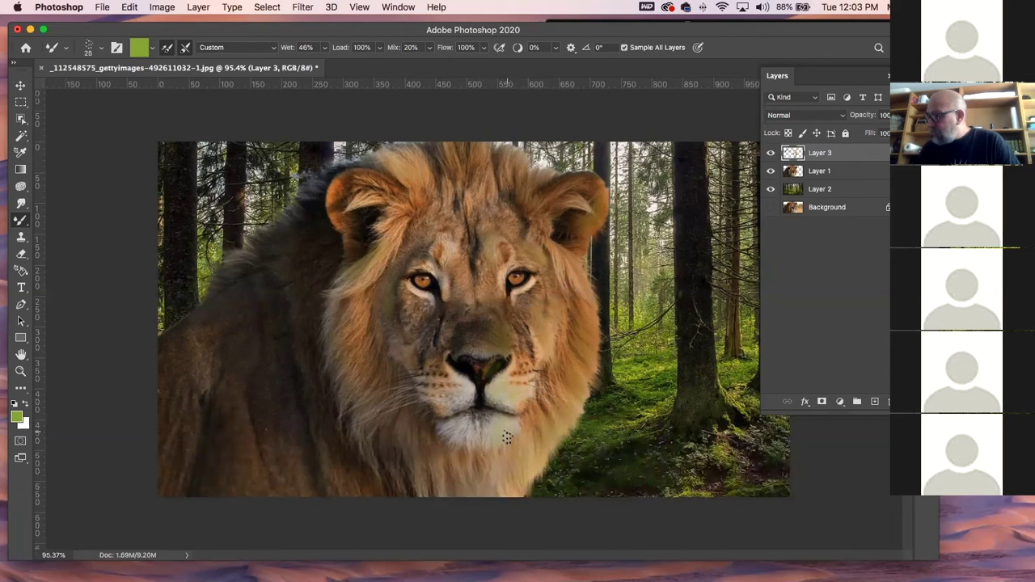
left_click(533, 420, "alt")
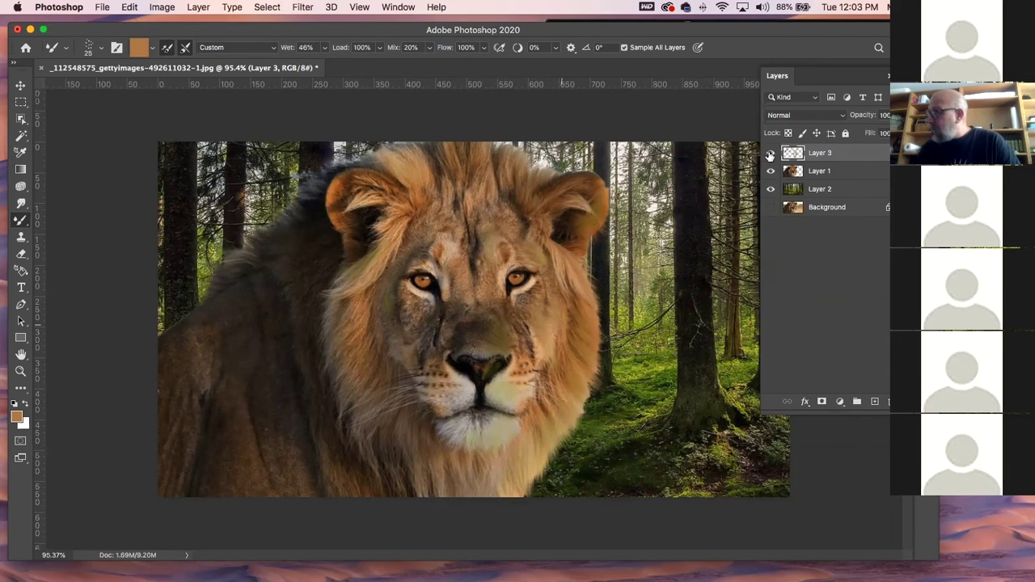
left_click(771, 171)
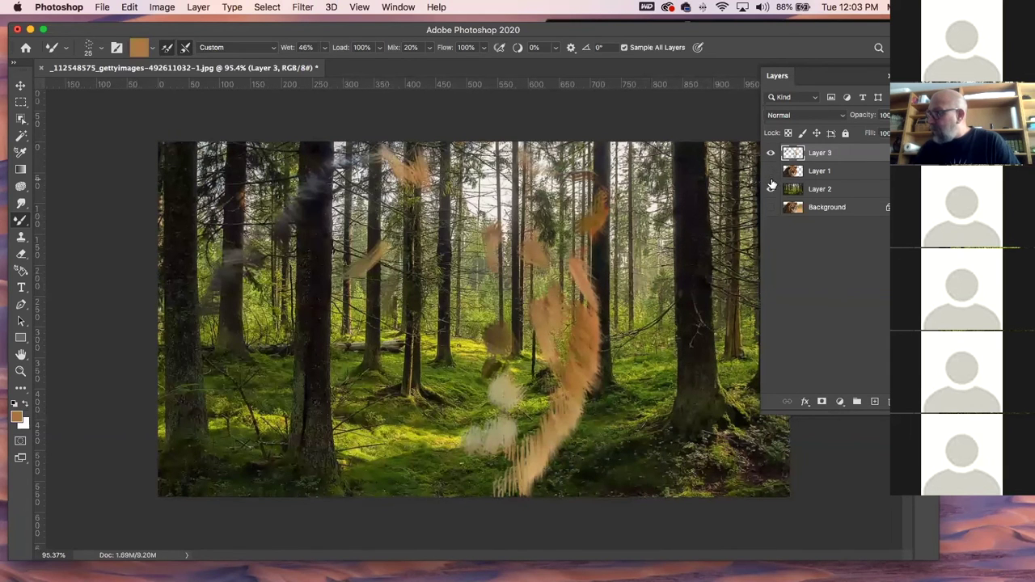
left_click(772, 189)
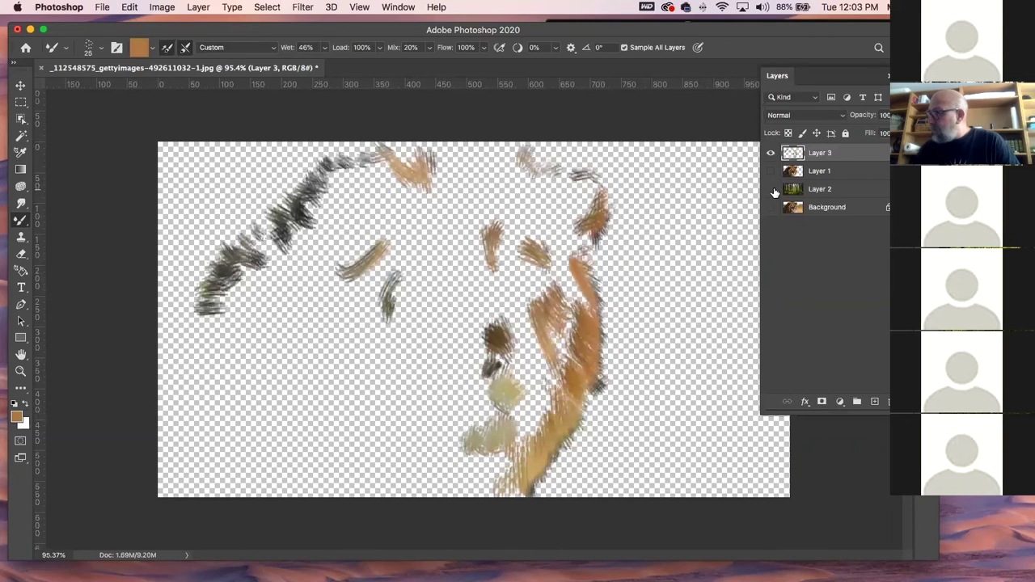
left_click(771, 189)
left_click(771, 172)
left_click(772, 153)
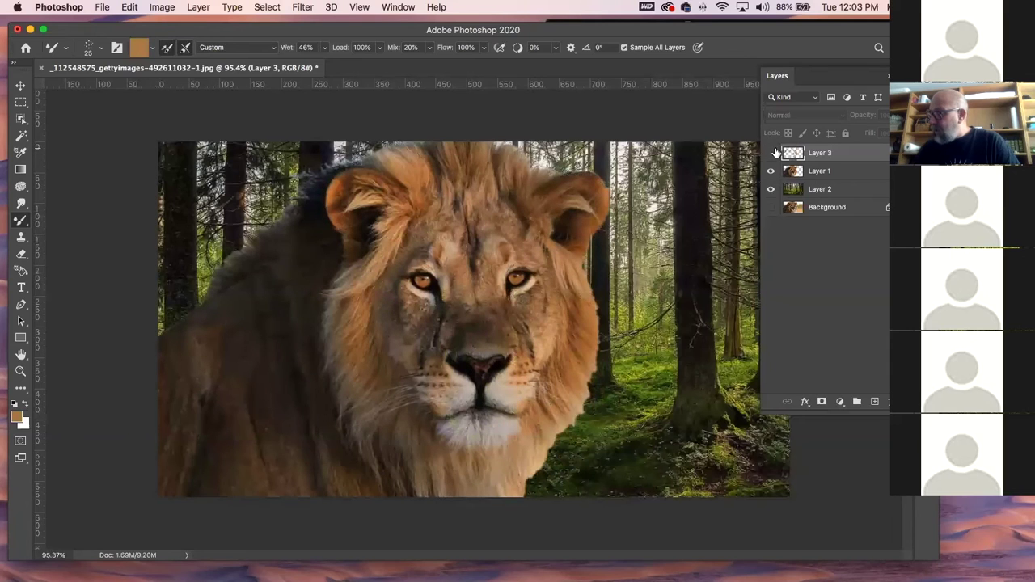
left_click(772, 154)
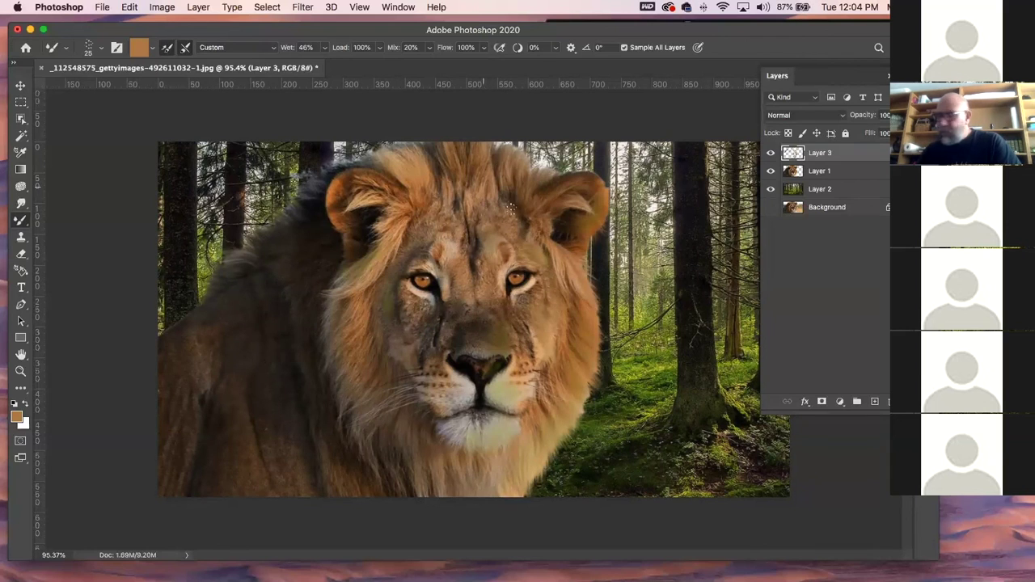
- Blend the mane and left cheek with mane colour, then tint the dark left mane forest green
left_click(493, 235, "alt")
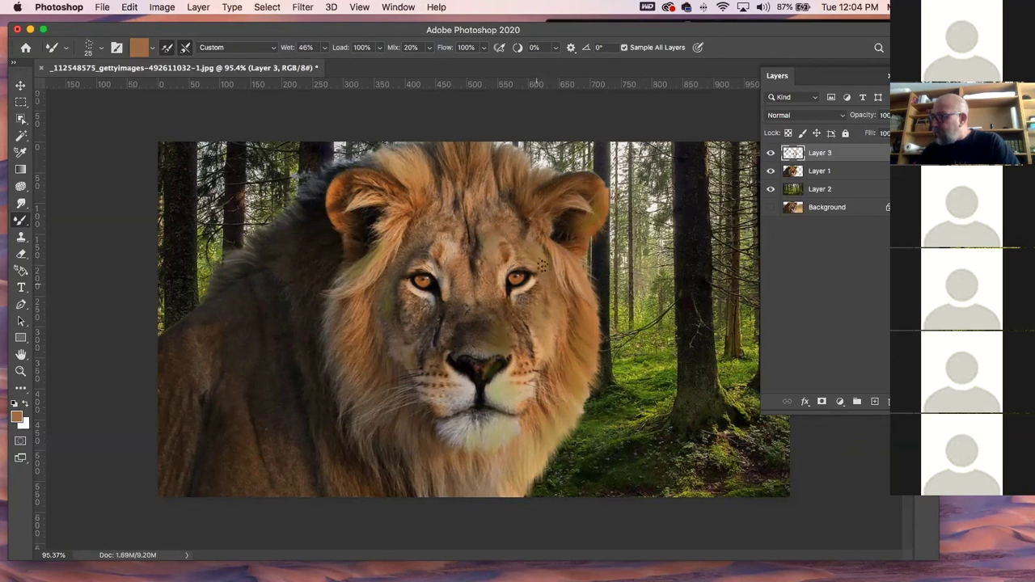
left_click(589, 209)
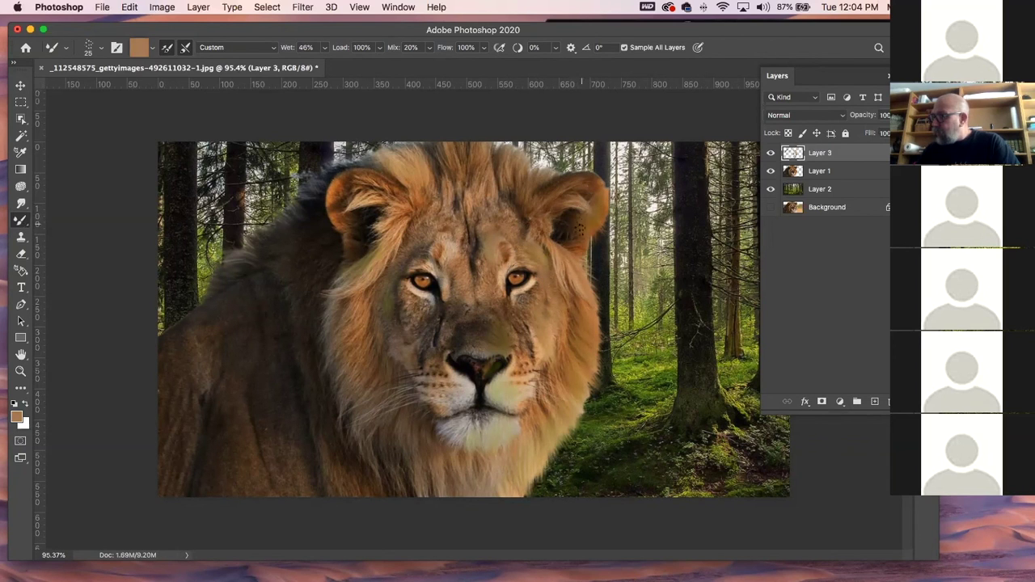
left_click(390, 243)
left_click(352, 278, "alt")
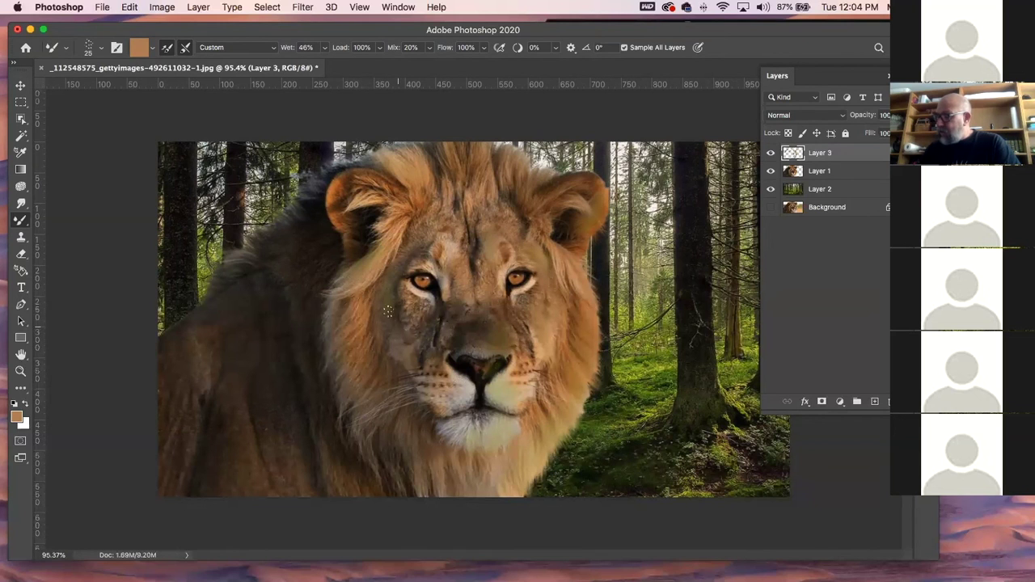
left_click(639, 373, "alt")
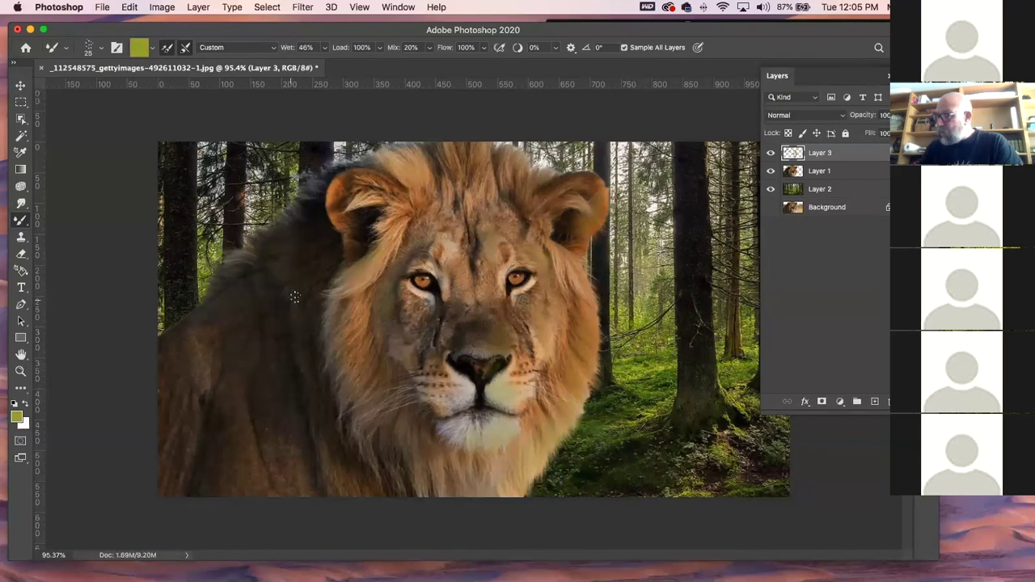
mouse_move(278, 285)
left_mouse_down()
mouse_move(317, 236)
mouse_move(296, 341)
left_mouse_up()
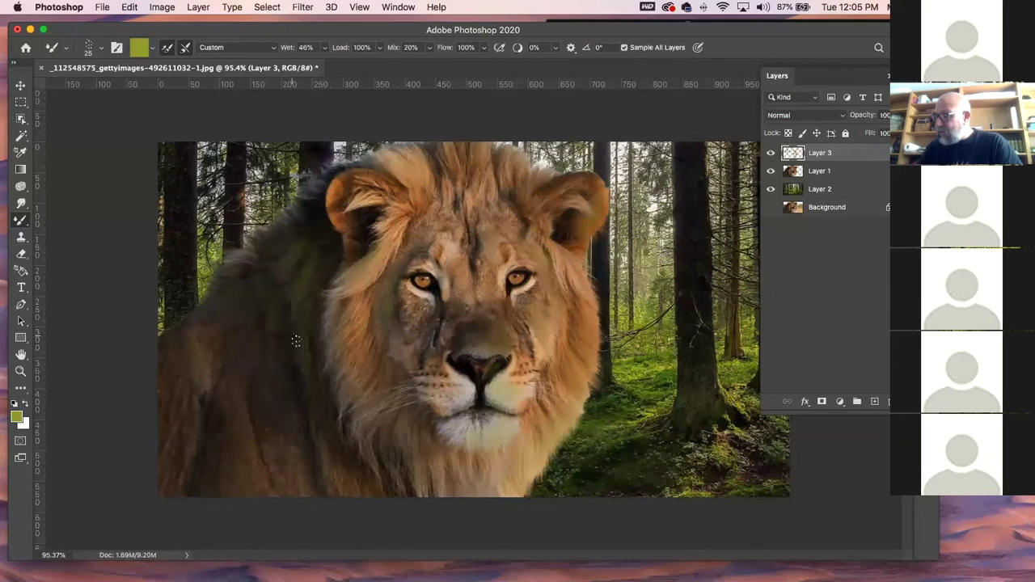
- Try Layer 3 at 84% opacity, restore it to 100%, and clean the paint off the mixer brush
left_click(22, 206)
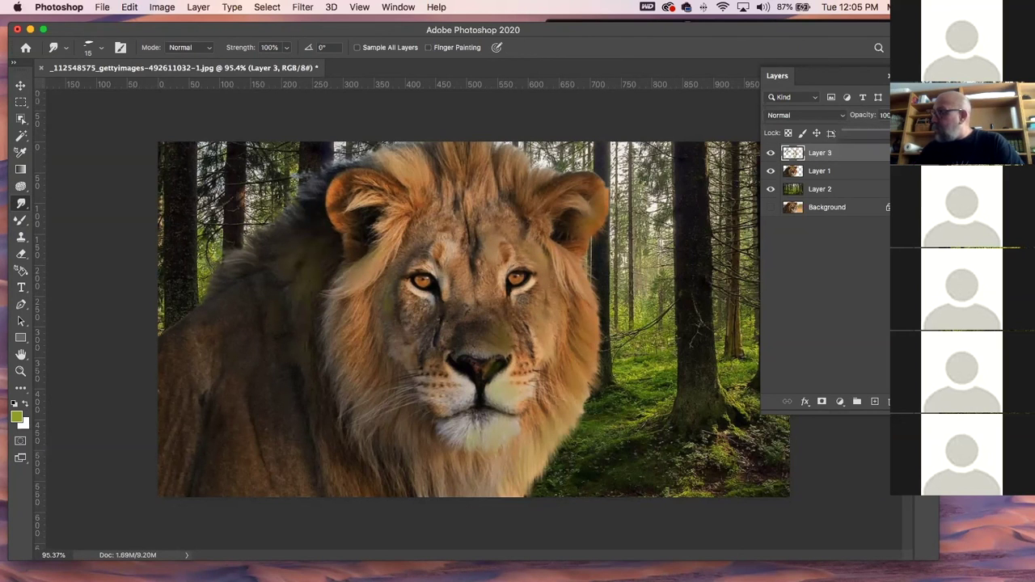
type("84")
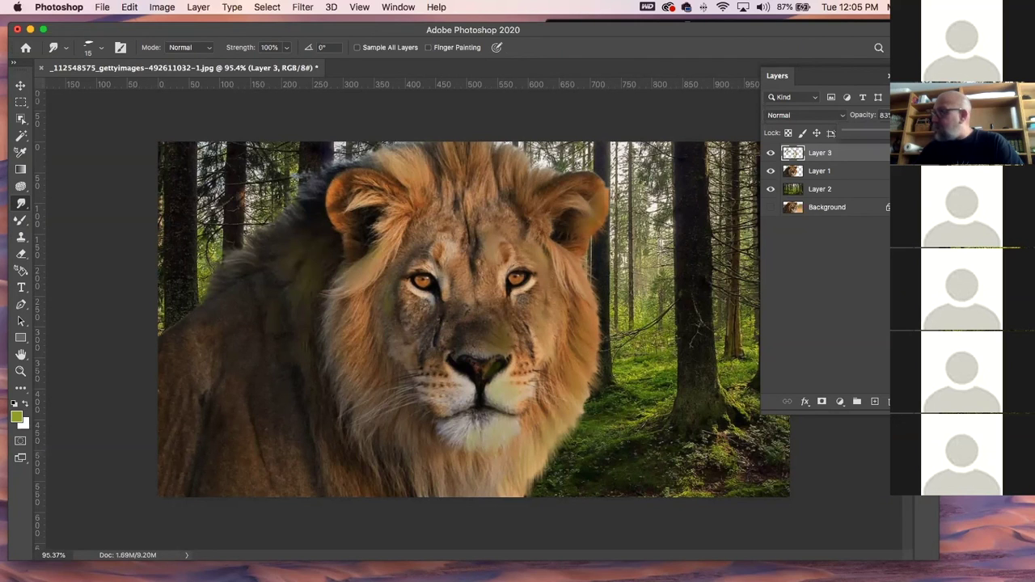
type("100")
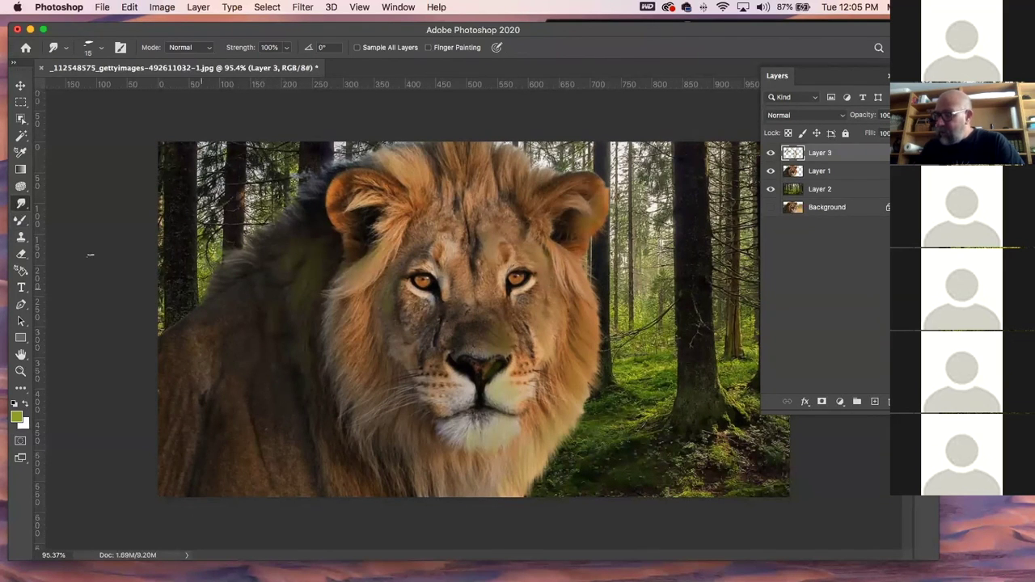
left_click(23, 220, "alt")
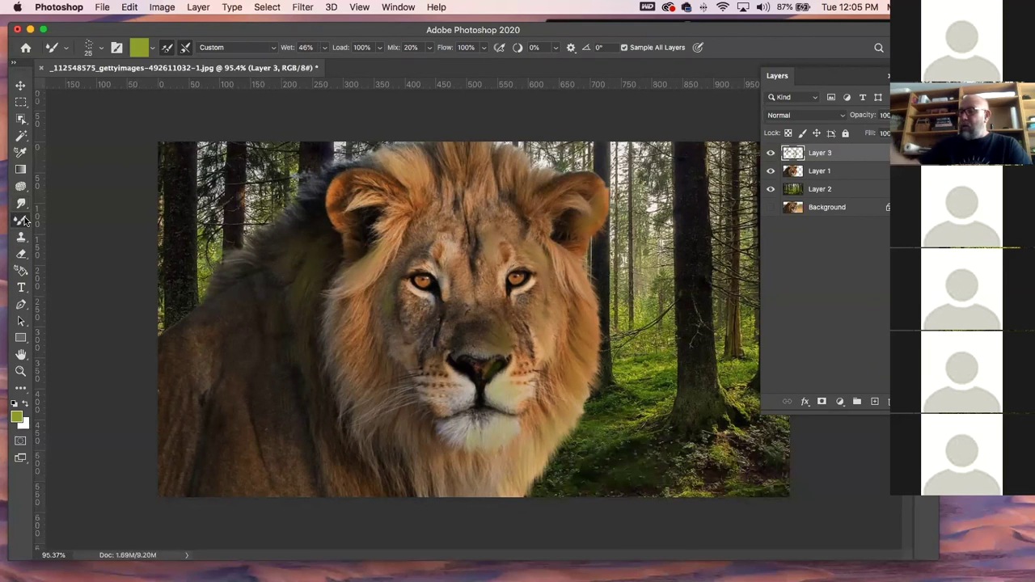
left_click(185, 48)
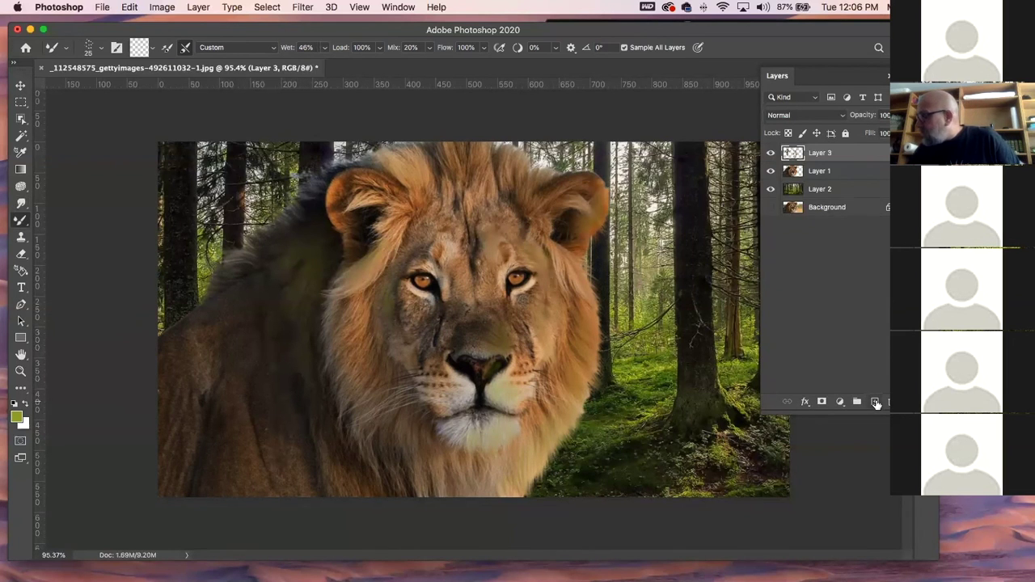
- Add Layer 4 on top, set the Smudge tool to Sample All Layers, and toggle Layer 4 to compare
left_click(874, 401)
left_click(21, 203)
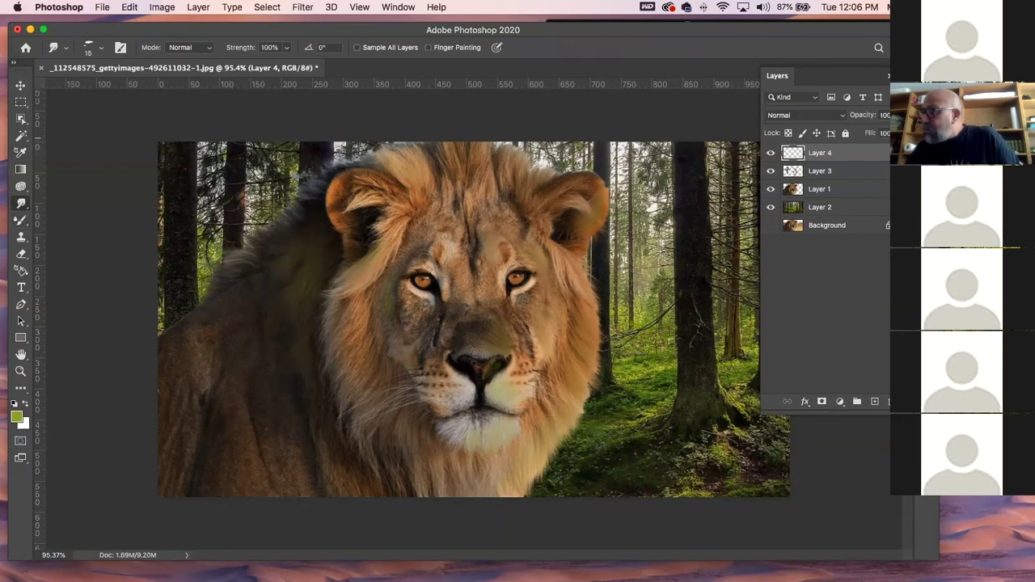
left_click(356, 47)
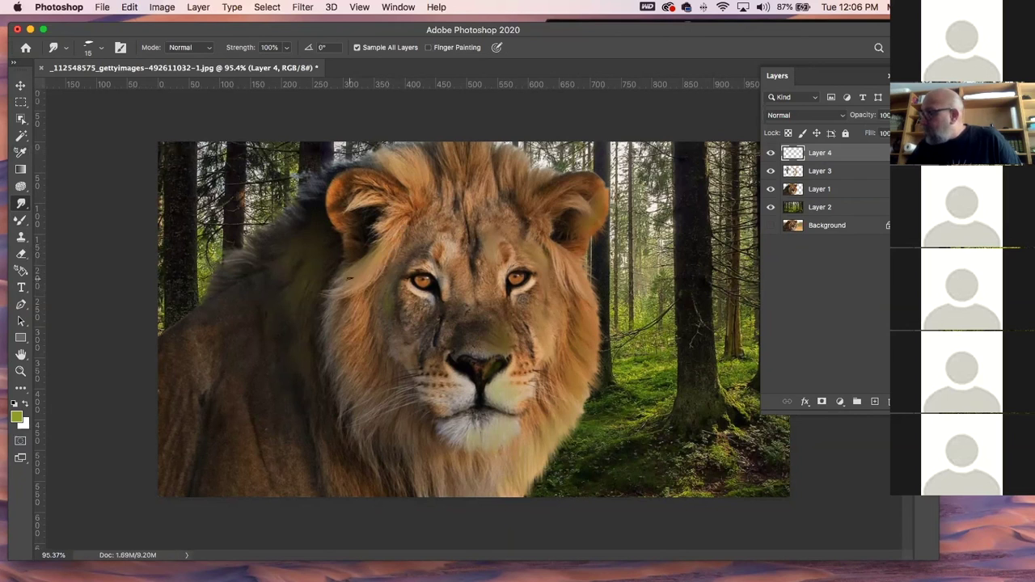
left_click(771, 153)
left_click(772, 153)
left_click(771, 153)
left_click(772, 154)
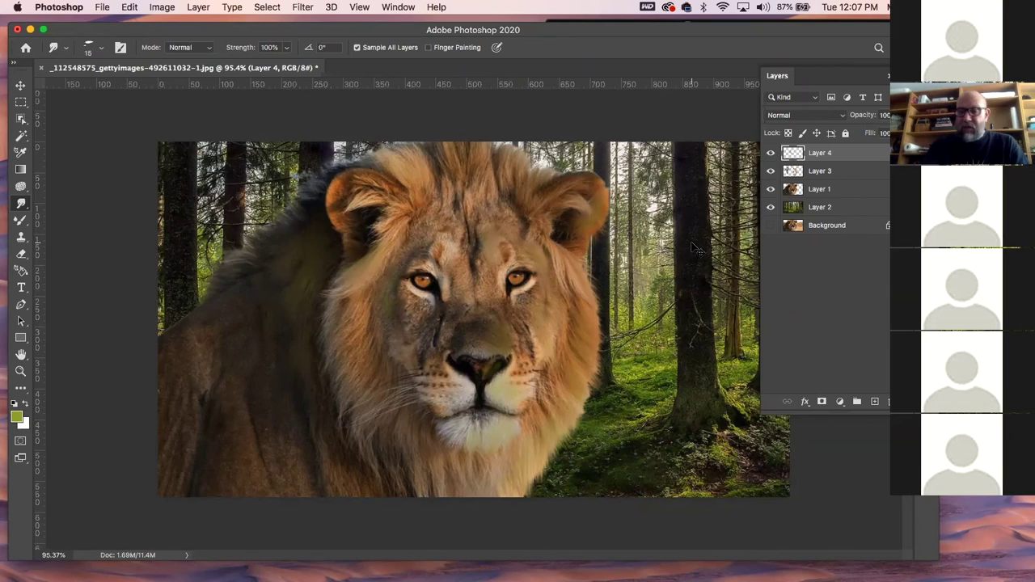
key("super+minus")
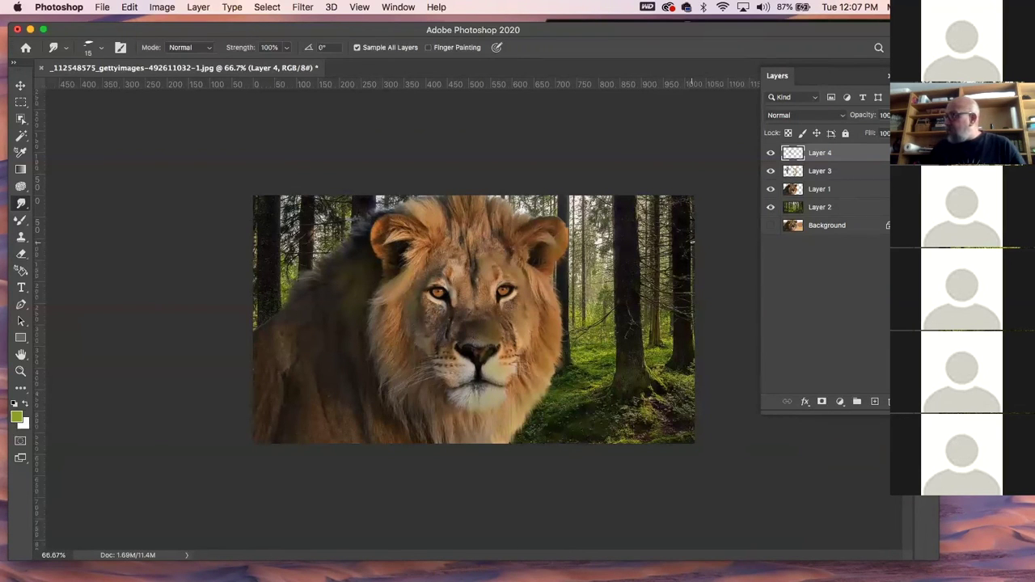
- Apply Levels to Layer 1 with the midtone value lowered to 0.83
left_click(866, 195)
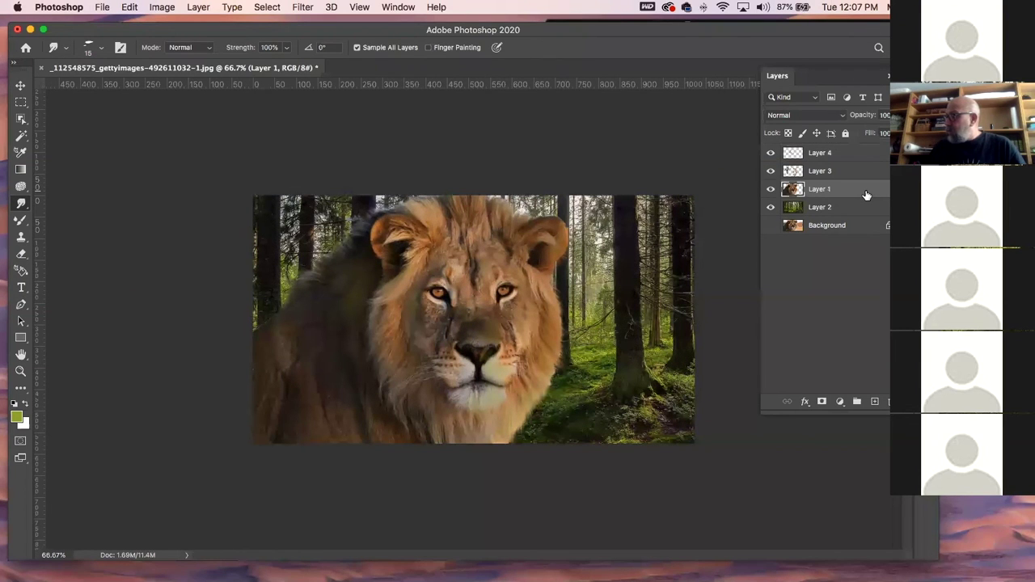
key("super+l")
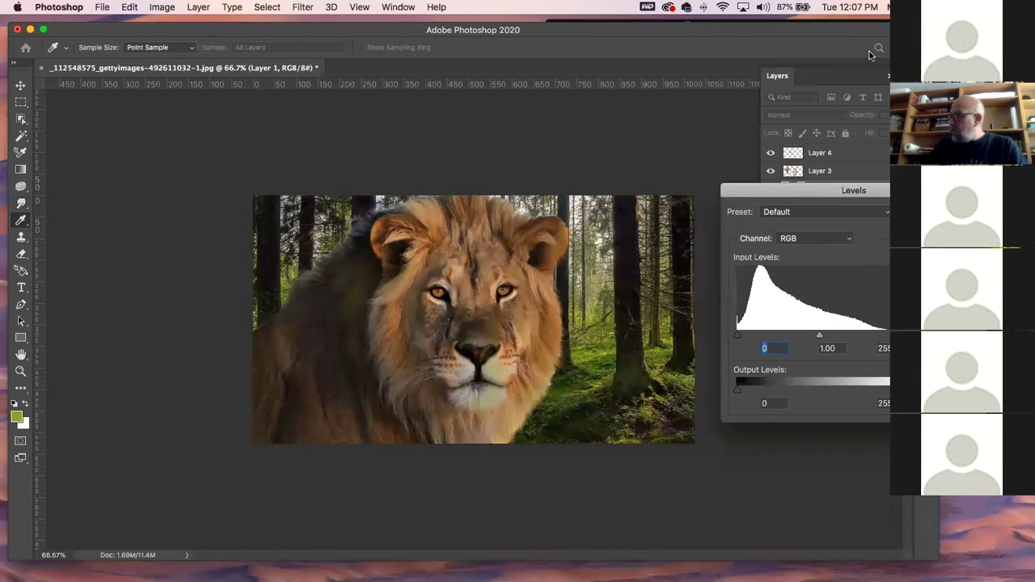
key("Tab")
key("Tab")
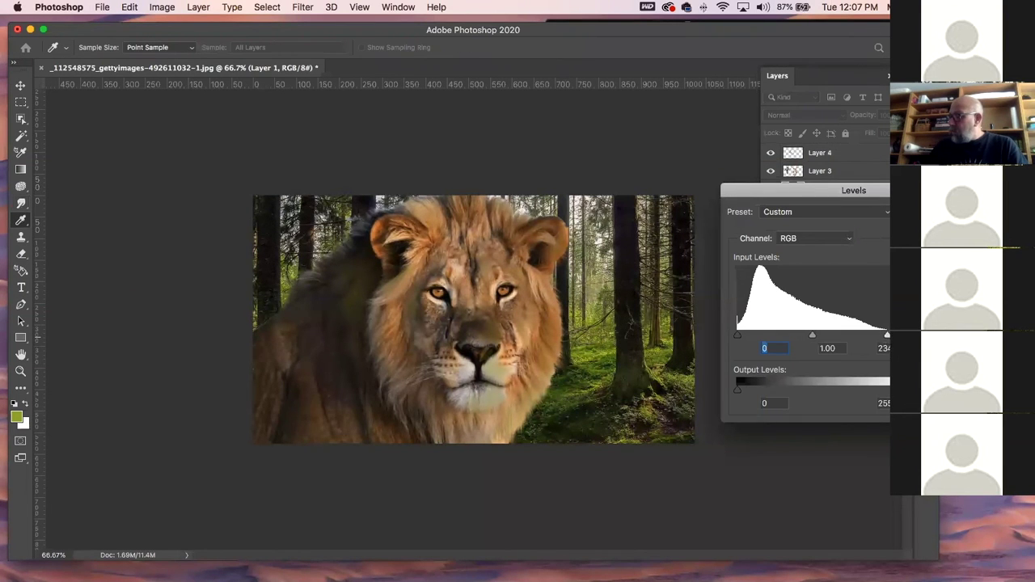
left_click_drag(819, 335, 829, 337)
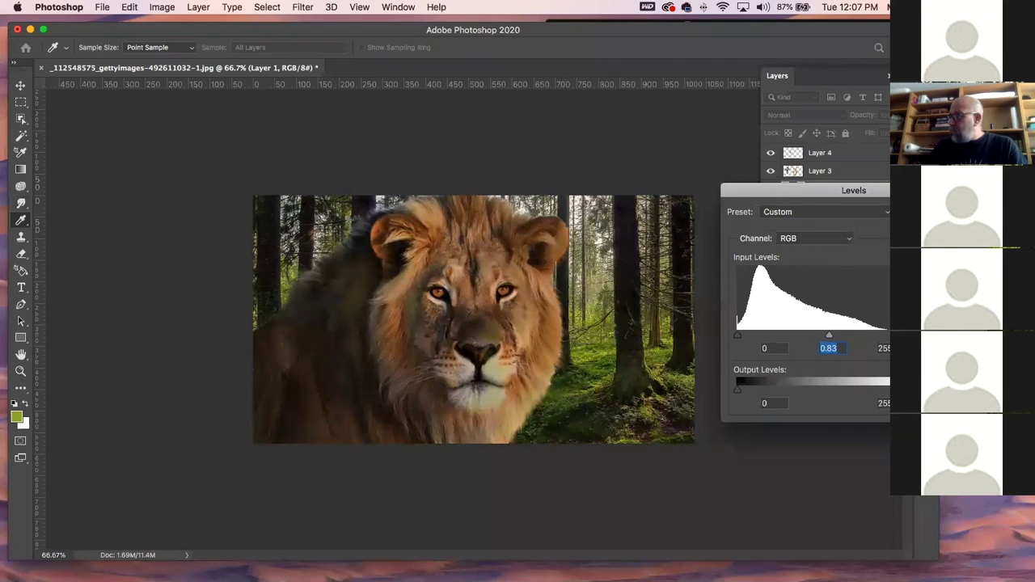
key("Return")
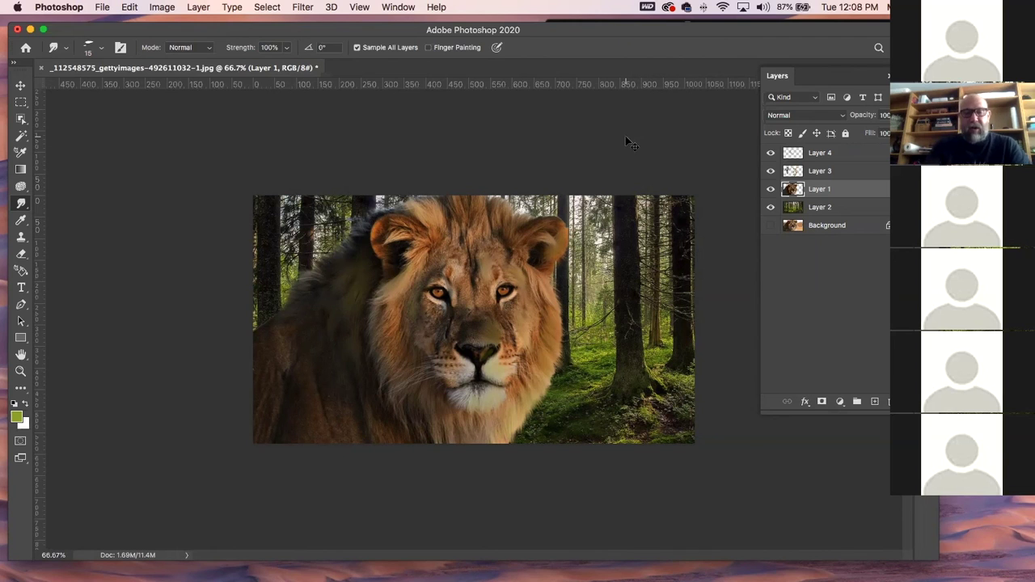
key("super+l")
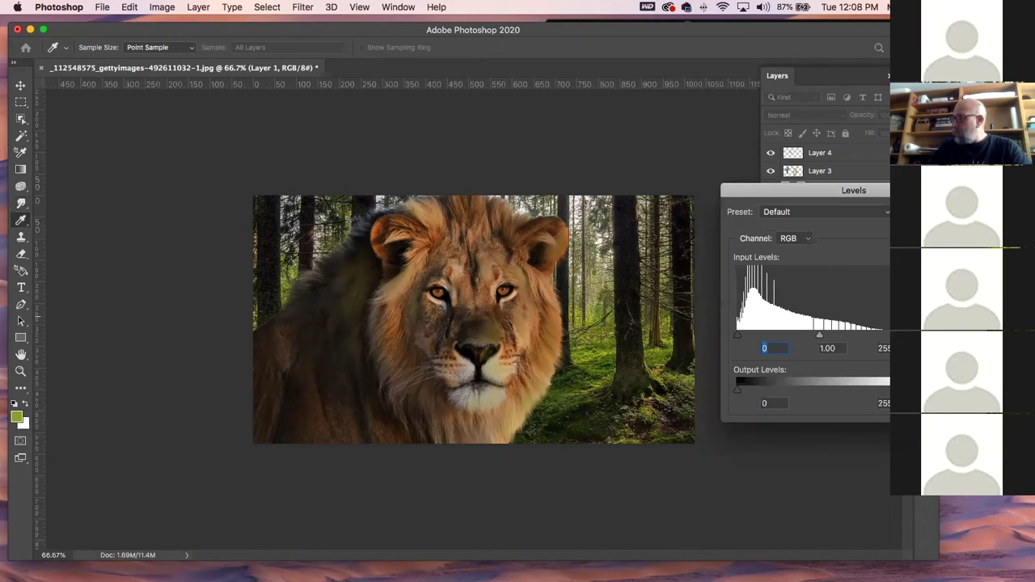
key("Escape")
- Duplicate Layer 1, hide the original, and brighten the copy's midtones with Levels
left_click_drag(845, 190, 874, 400)
left_click(771, 207)
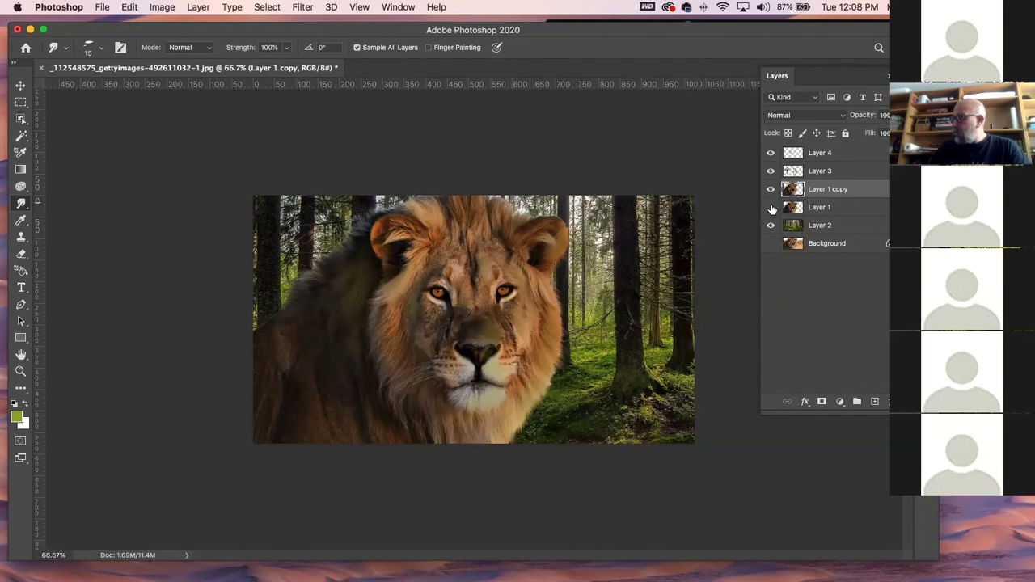
key("super+l")
mouse_move(811, 337)
left_mouse_down()
mouse_move(791, 340)
mouse_move(836, 338)
mouse_move(818, 334)
left_mouse_up()
key("Tab")
key("Return")
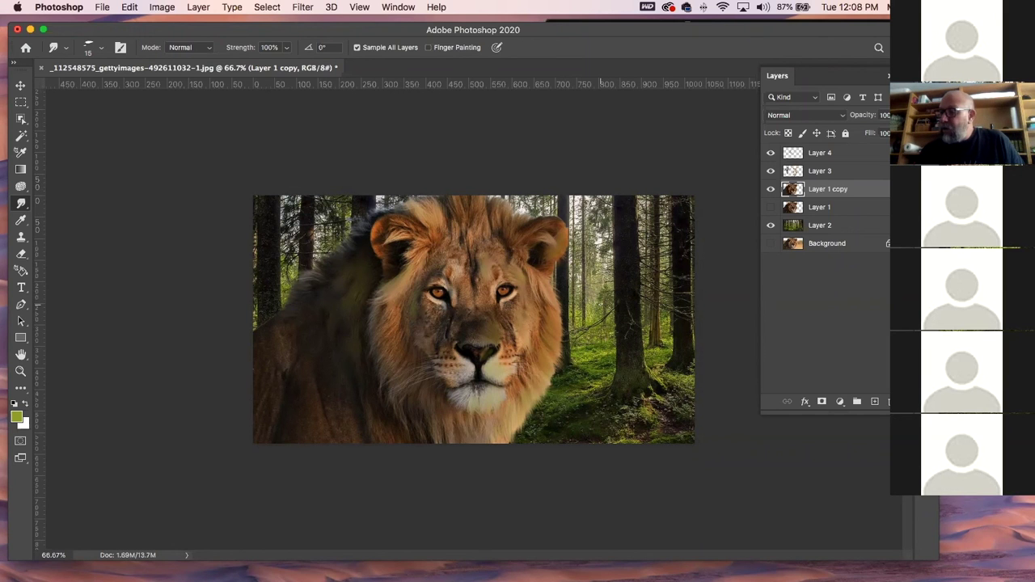
left_click(70, 49)
- Switch from the Mixer Brush to the regular Brush Tool
left_click(70, 50)
key("b")
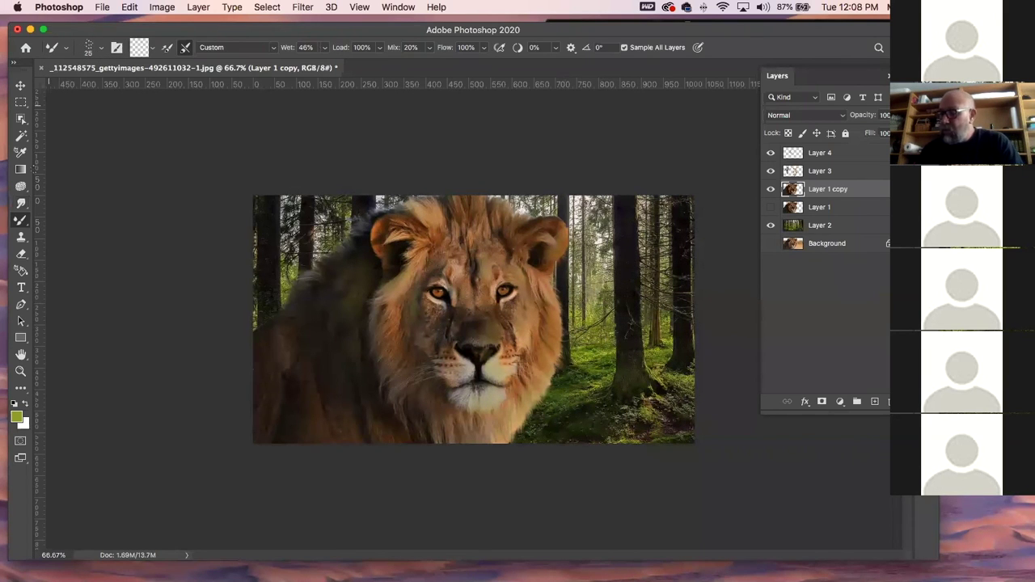
right_click(22, 222)
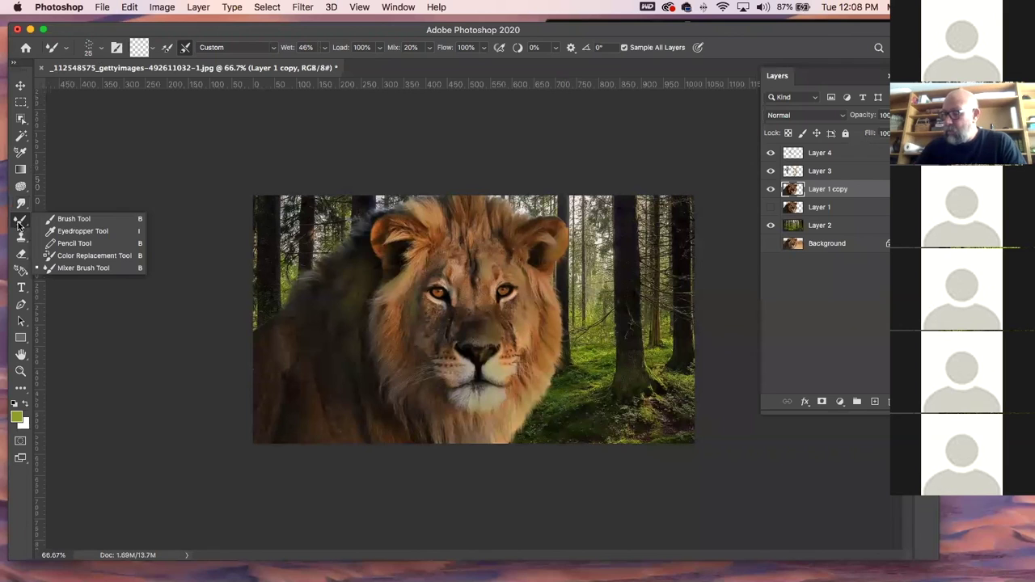
left_click(79, 222)
- Pick the 74 px Scattered Maple Leaves brush from the temple foliage preset folder
left_click(102, 49)
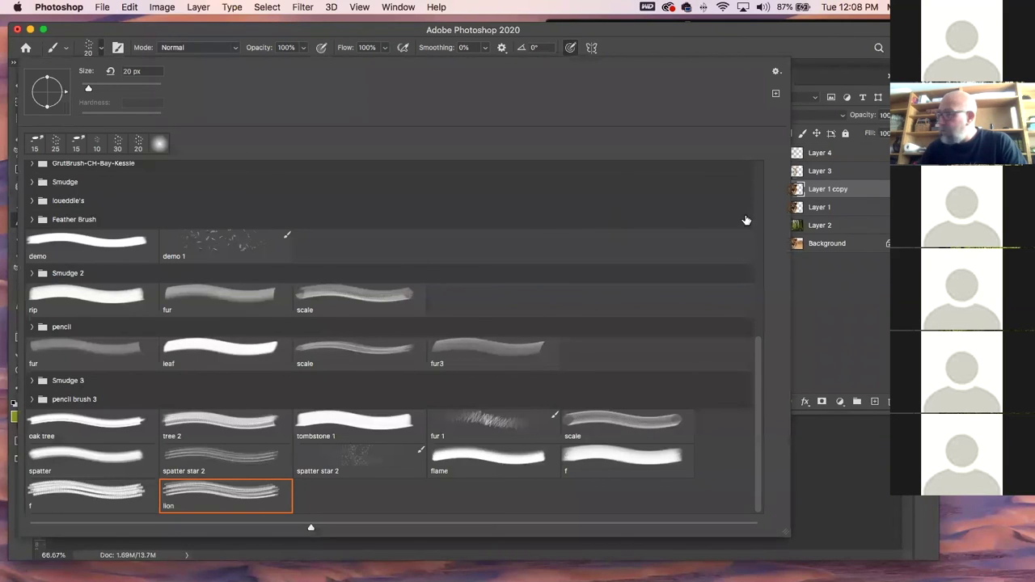
left_click_drag(762, 353, 760, 248)
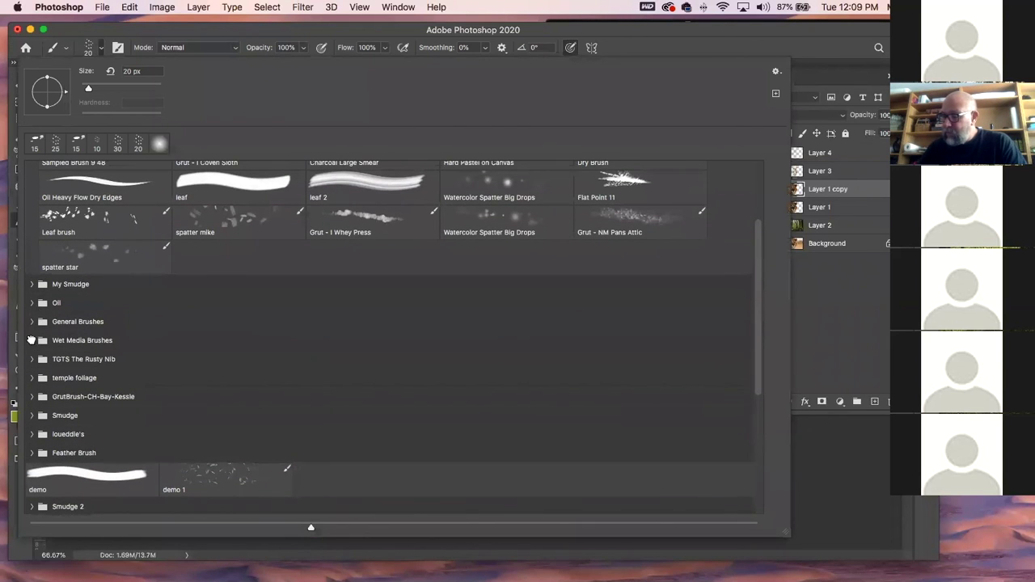
left_click(32, 340)
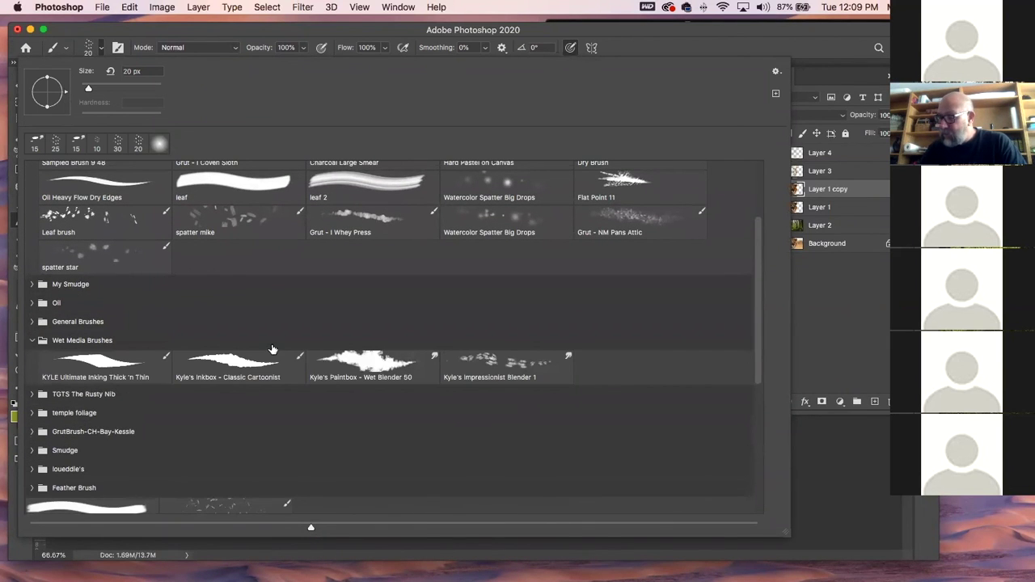
left_click(32, 321)
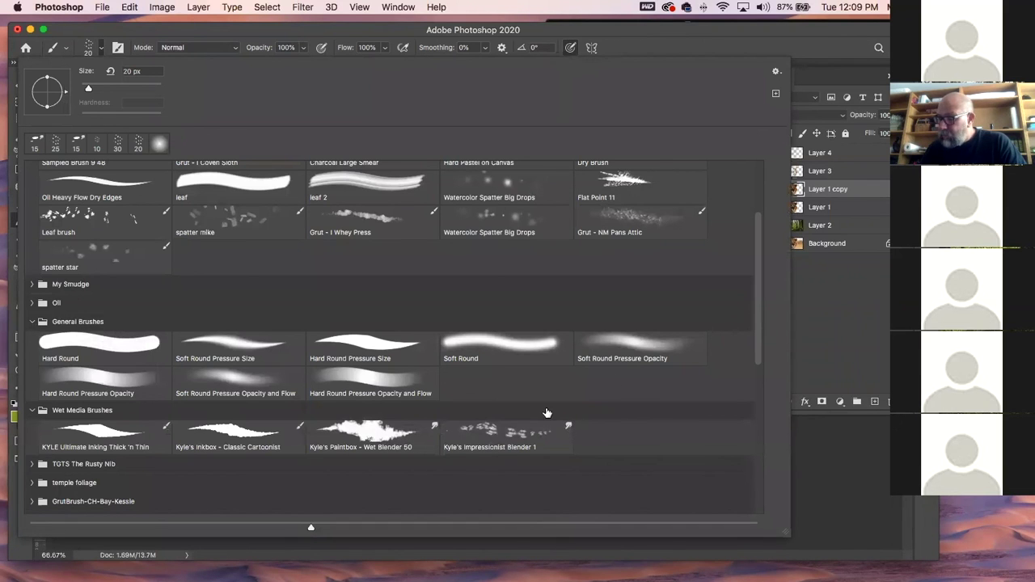
left_click(32, 322)
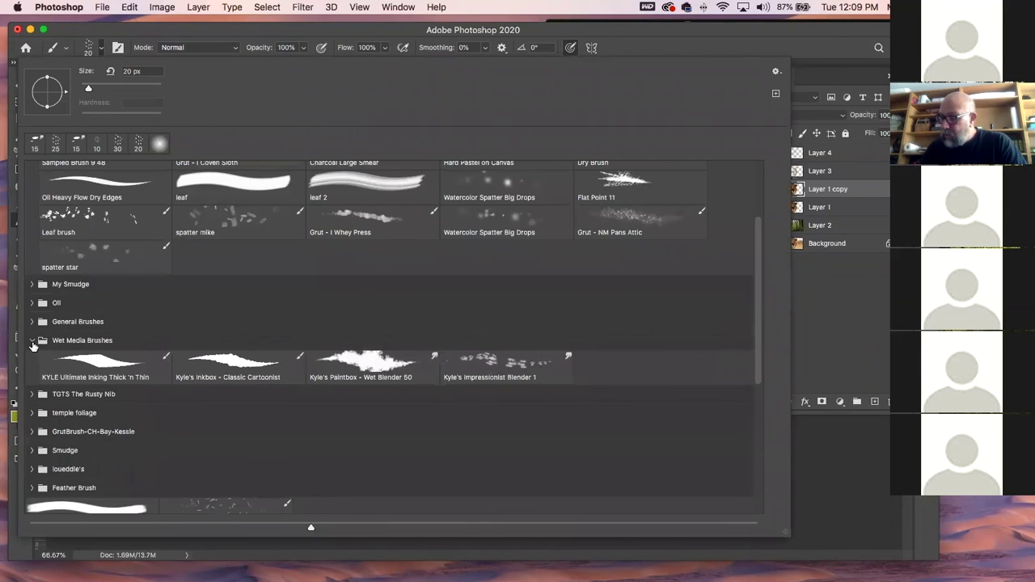
left_click(32, 341)
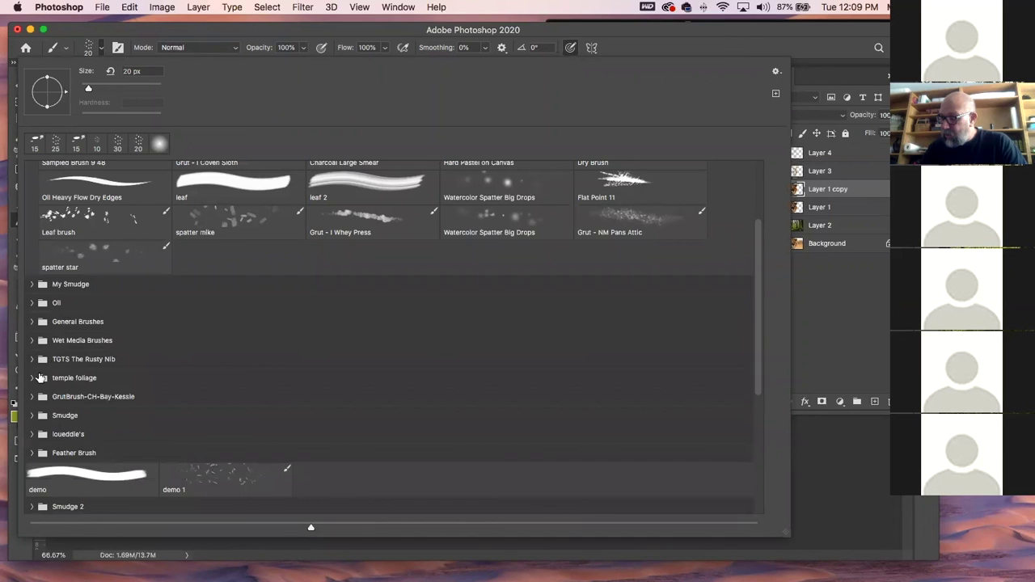
left_click(32, 378)
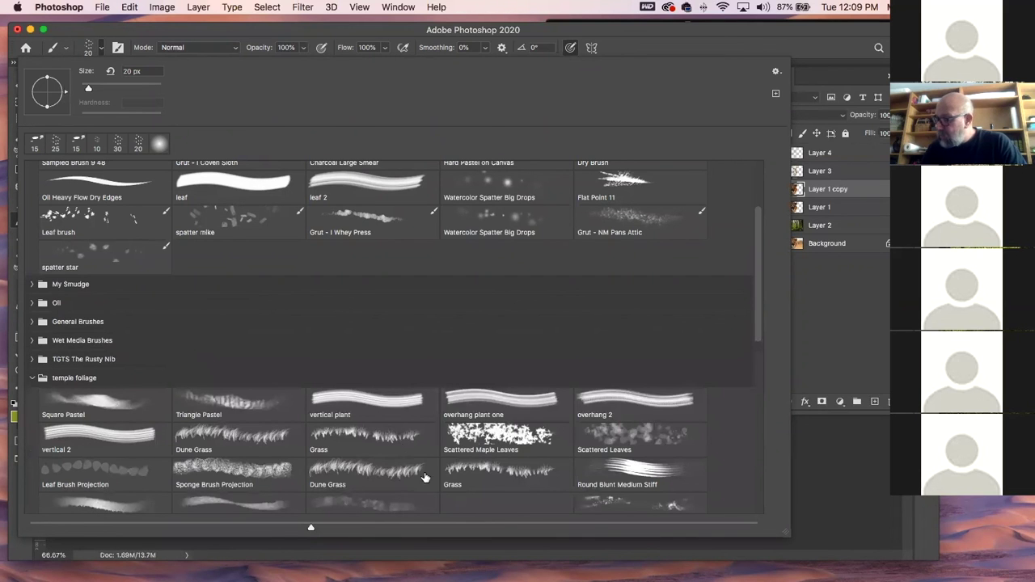
left_click(533, 438)
key("Return")
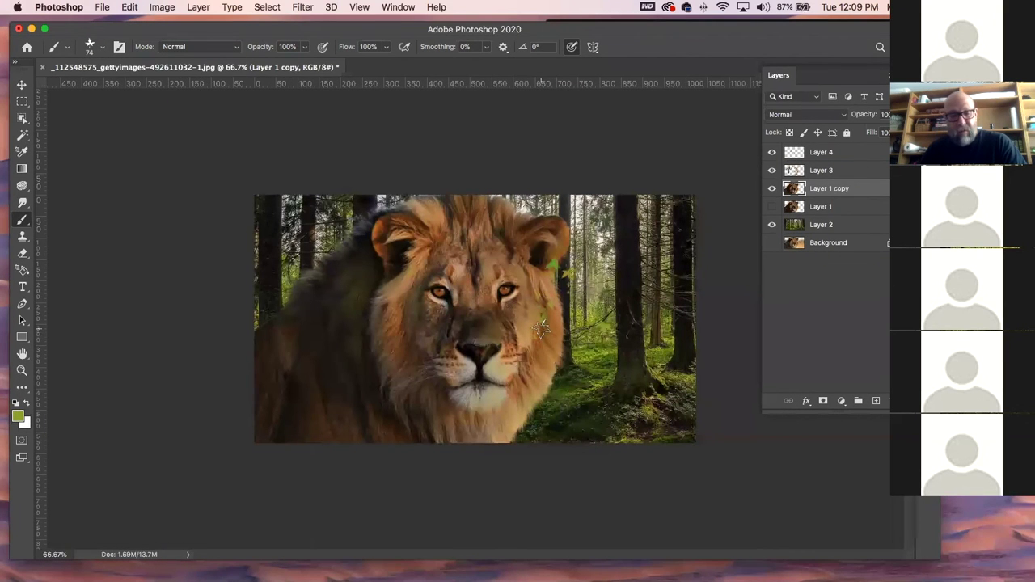
- On a new layer, paint large yellow and green maple leaves over the lion's left mane
key("super+z")
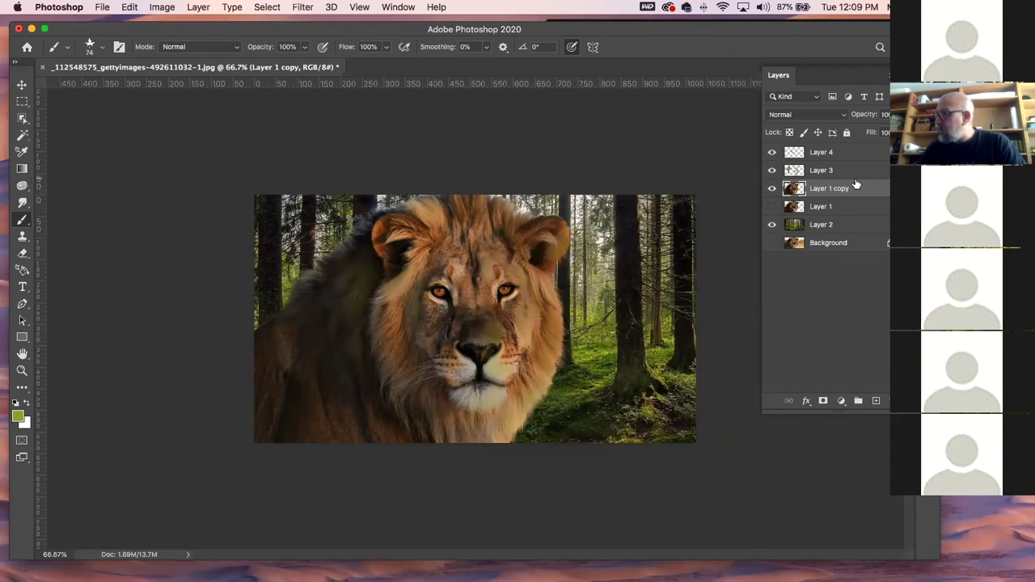
left_click(875, 401)
left_click(356, 304)
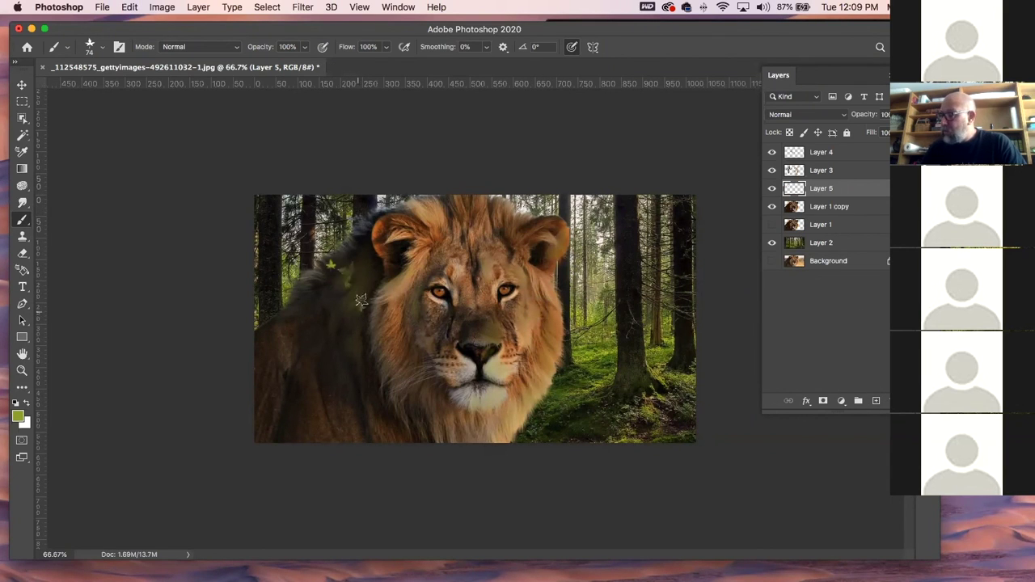
left_click_drag(322, 333, 322, 373)
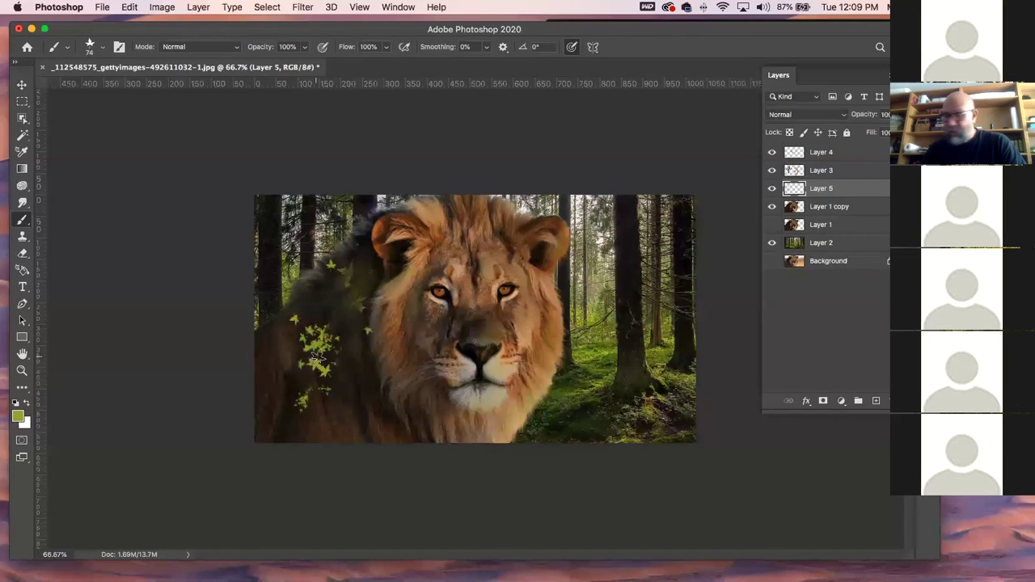
key("super+z")
key("super+z")
key("super+z")
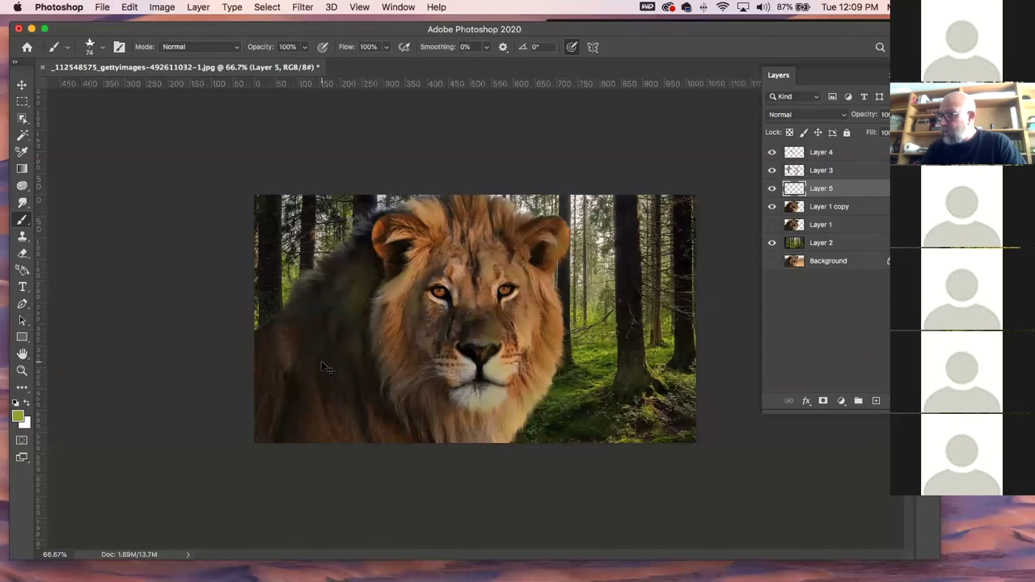
key("bracketright")
key("bracketright")
key("bracketright")
key("bracketright")
key("bracketright")
key("bracketright")
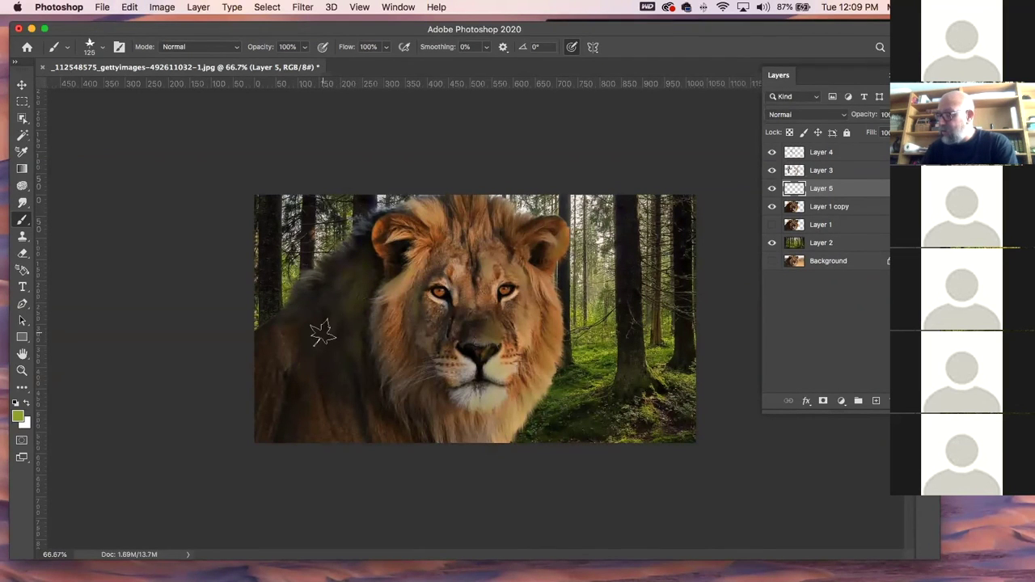
mouse_move(324, 333)
left_mouse_down()
mouse_move(326, 343)
mouse_move(327, 300)
mouse_move(380, 262)
mouse_move(437, 364)
mouse_move(291, 405)
left_mouse_up()
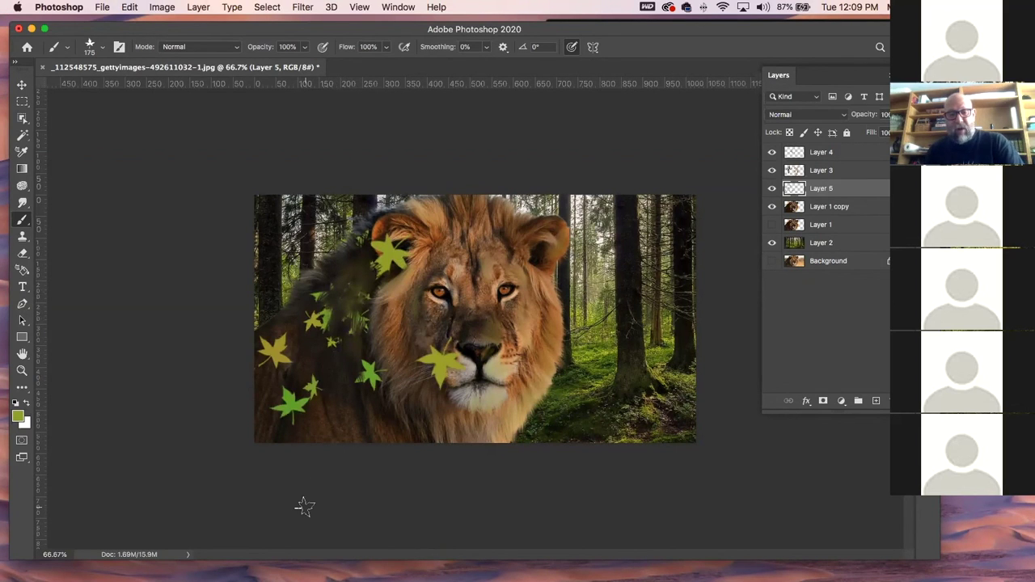
- Erase the leaves by the nose, muzzle and ear, then select Layer 5's leaf shapes
key("e")
left_click_drag(419, 368, 451, 336)
mouse_move(419, 383)
left_mouse_down()
mouse_move(464, 331)
mouse_move(444, 381)
left_mouse_up()
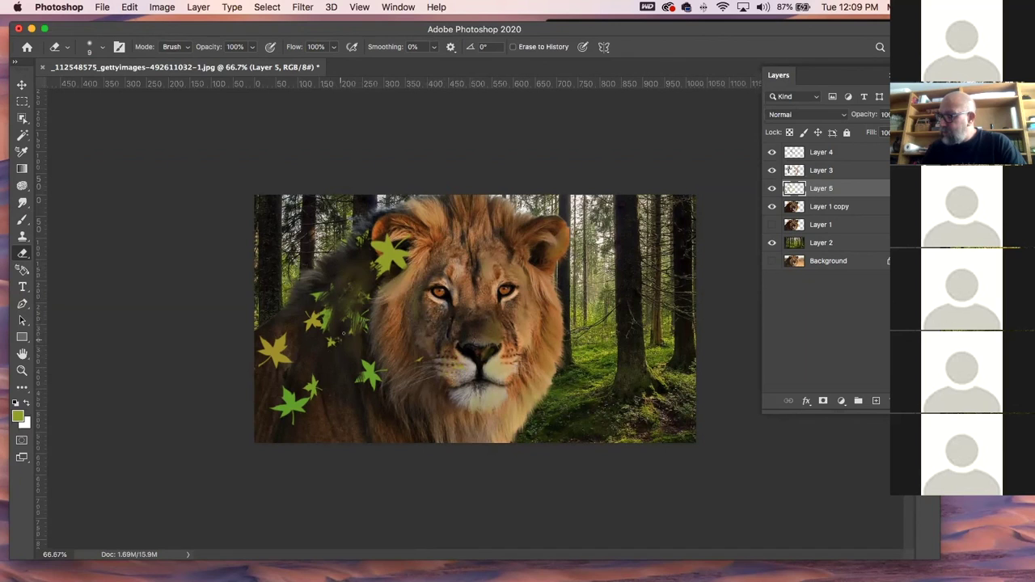
mouse_move(352, 367)
left_mouse_down()
mouse_move(380, 367)
mouse_move(375, 380)
mouse_move(380, 349)
left_mouse_up()
mouse_move(407, 257)
left_mouse_down()
mouse_move(374, 280)
mouse_move(374, 259)
mouse_move(417, 255)
mouse_move(380, 254)
mouse_move(401, 250)
mouse_move(373, 246)
left_mouse_up()
left_click(771, 188)
left_click(772, 188)
left_click(795, 189, "super")
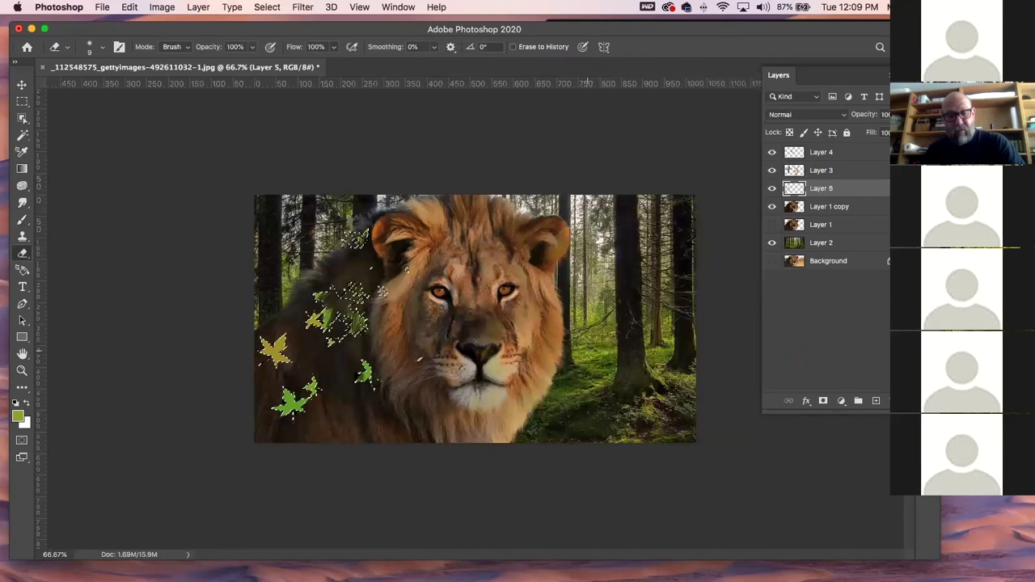
key("b")
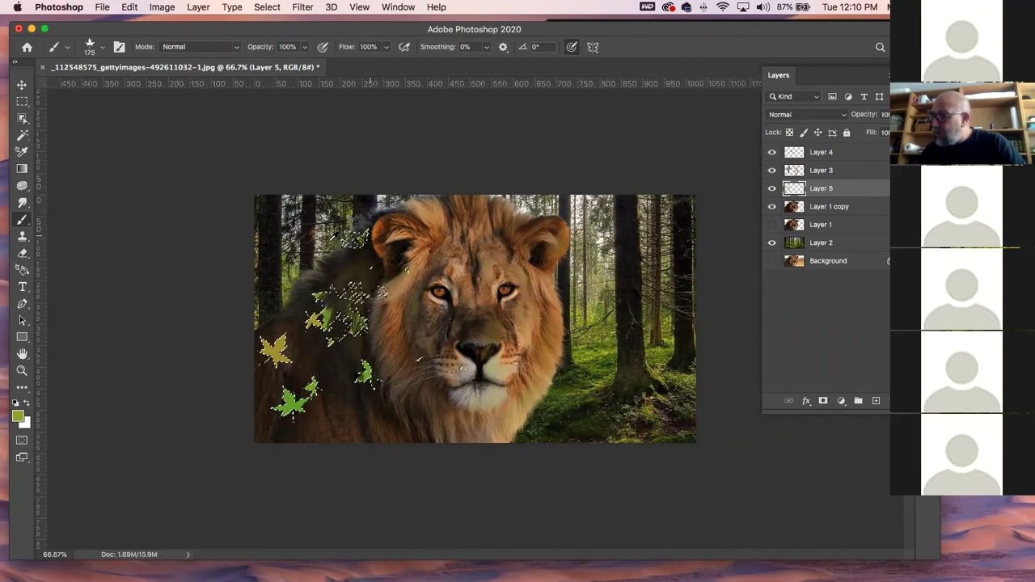
- Fill the leaf selection with grey sampled from the top-left edge, keep Normal blending, and hide Layer 5
left_click(291, 192, "alt")
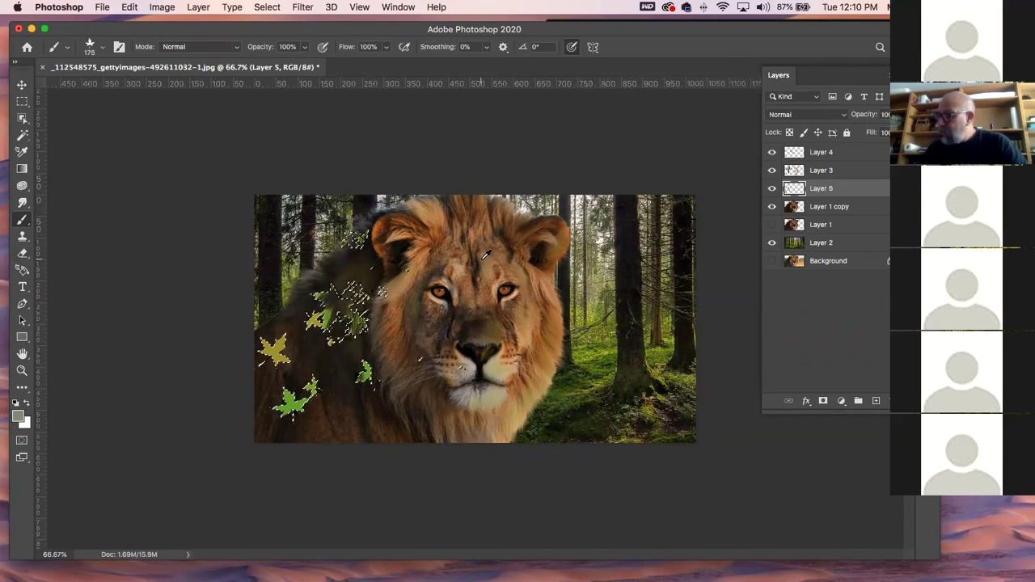
key("alt+BackSpace")
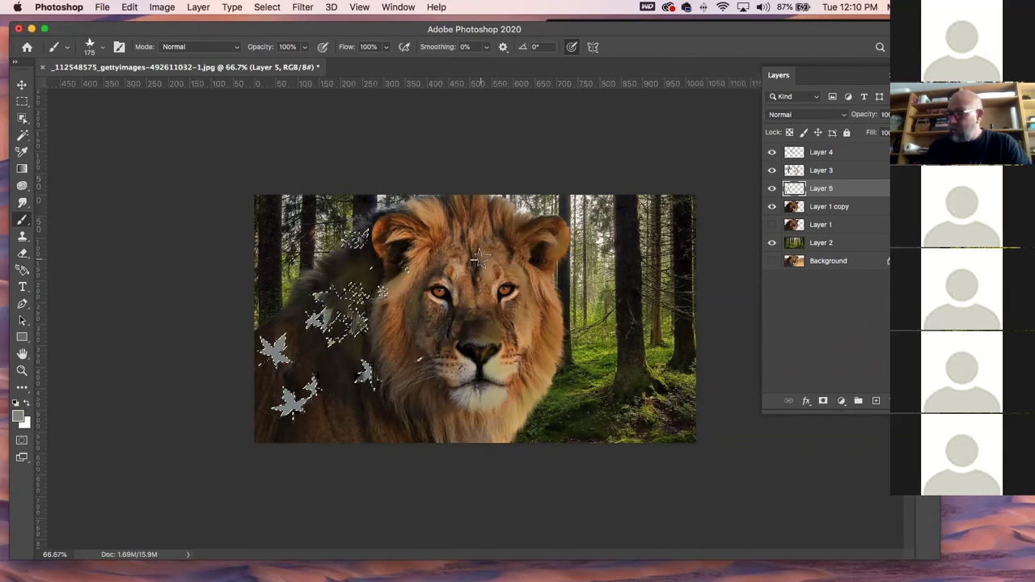
key("super+d")
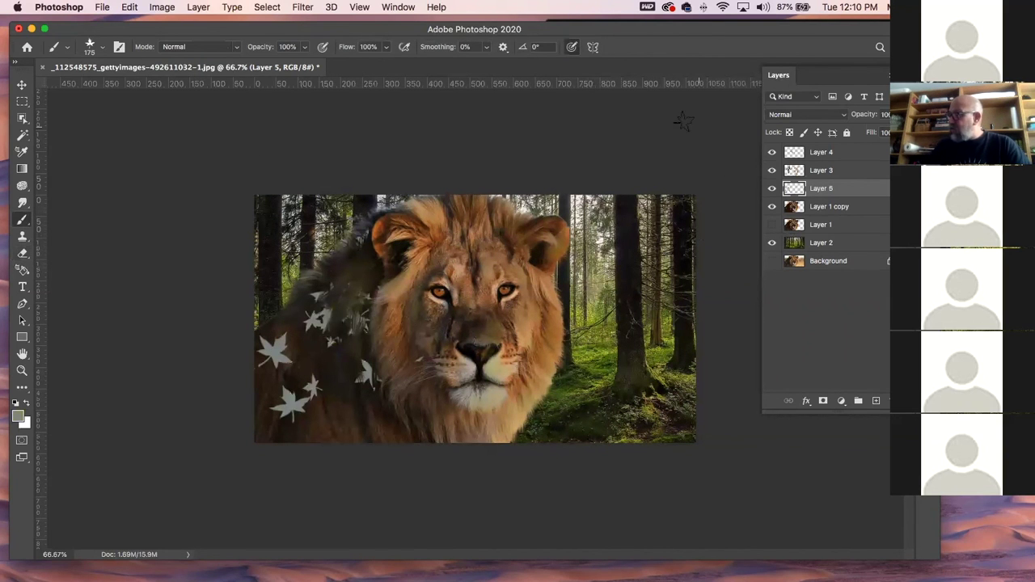
left_click(811, 119)
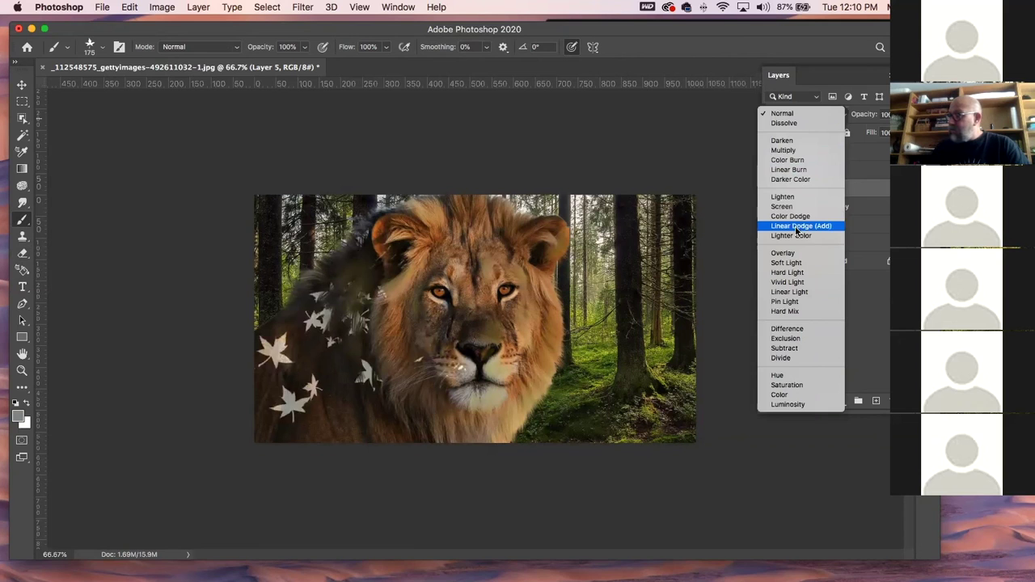
left_click(686, 154)
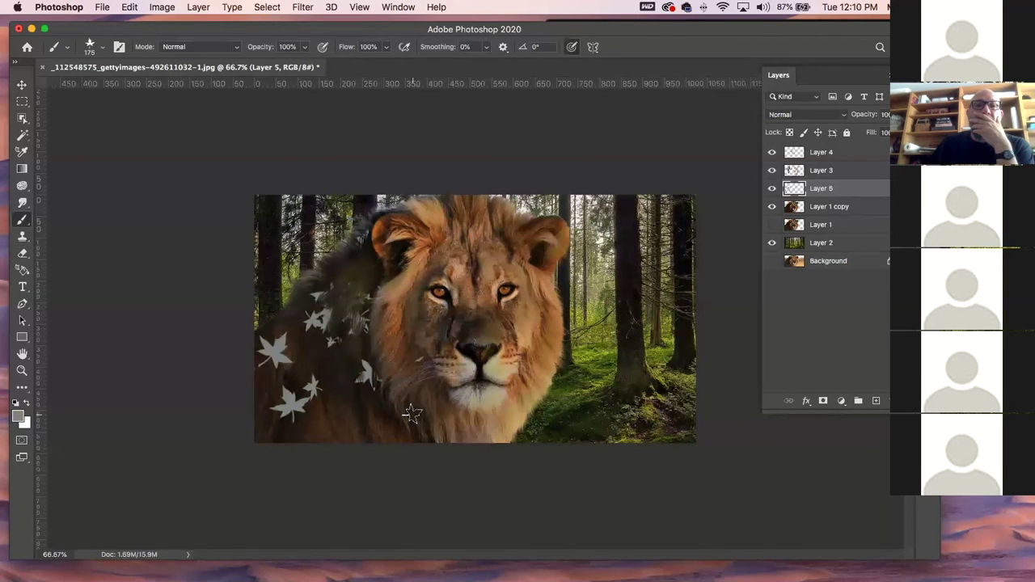
left_click(773, 189)
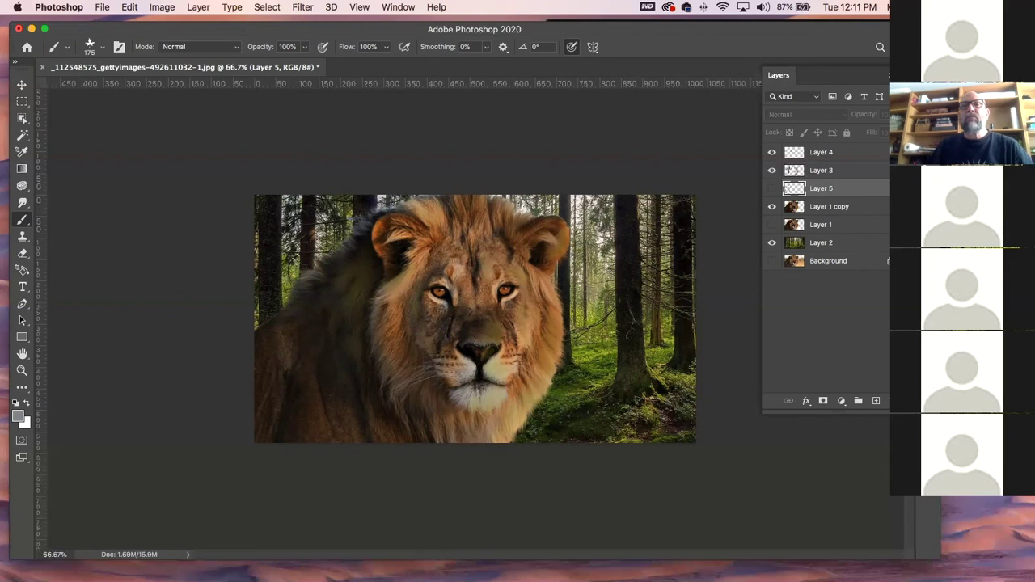
- After briefly switching to Outlook, select Layer 3 and set its opacity to 80%
key("super+Tab")
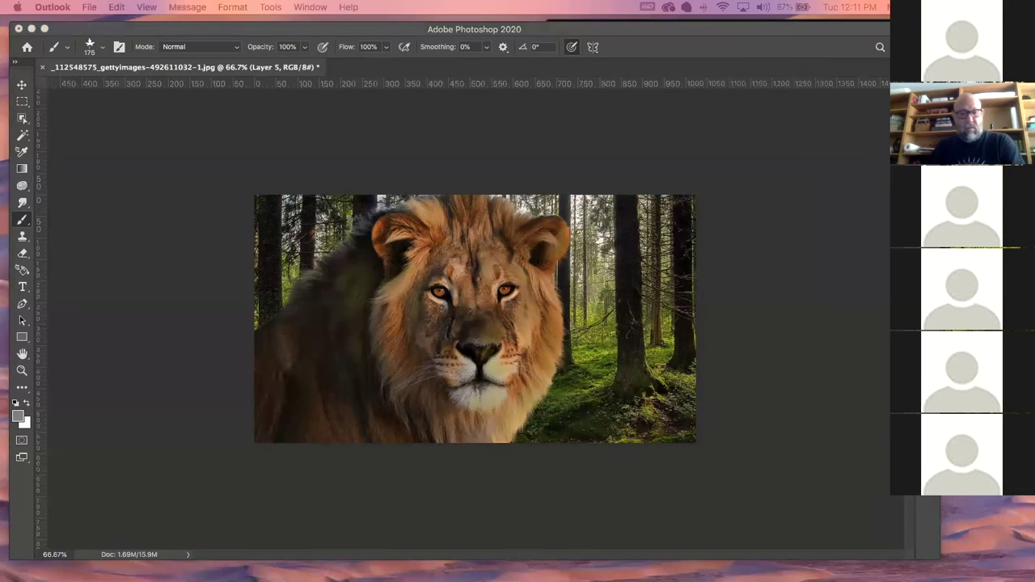
key("super+Tab")
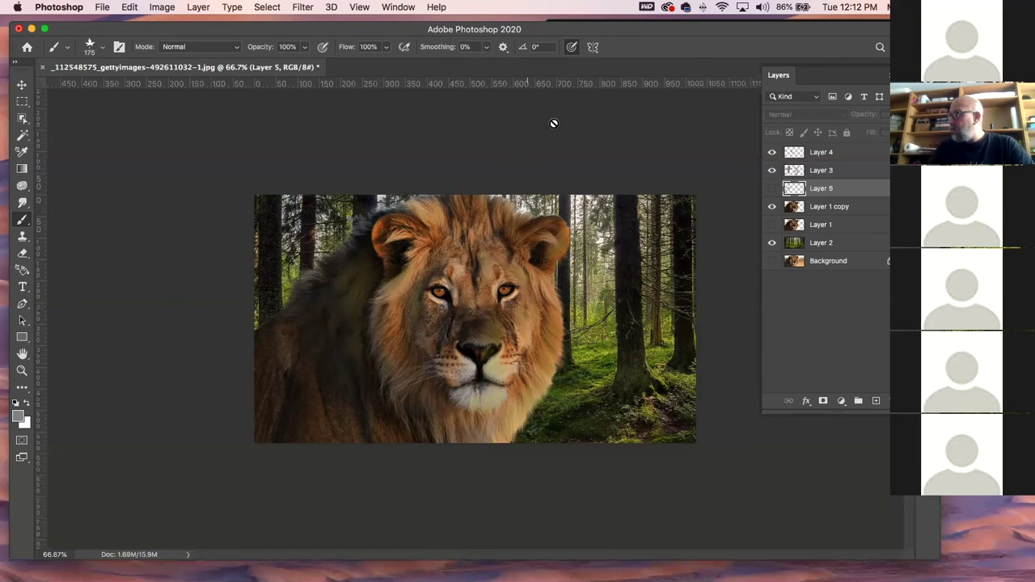
left_click(853, 172)
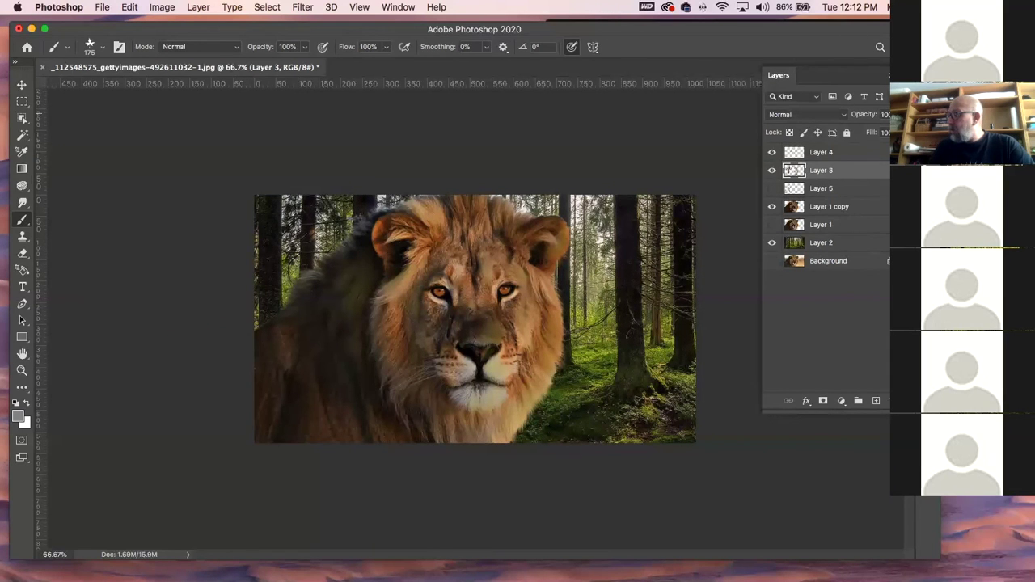
left_click_drag(930, 132, 913, 132)
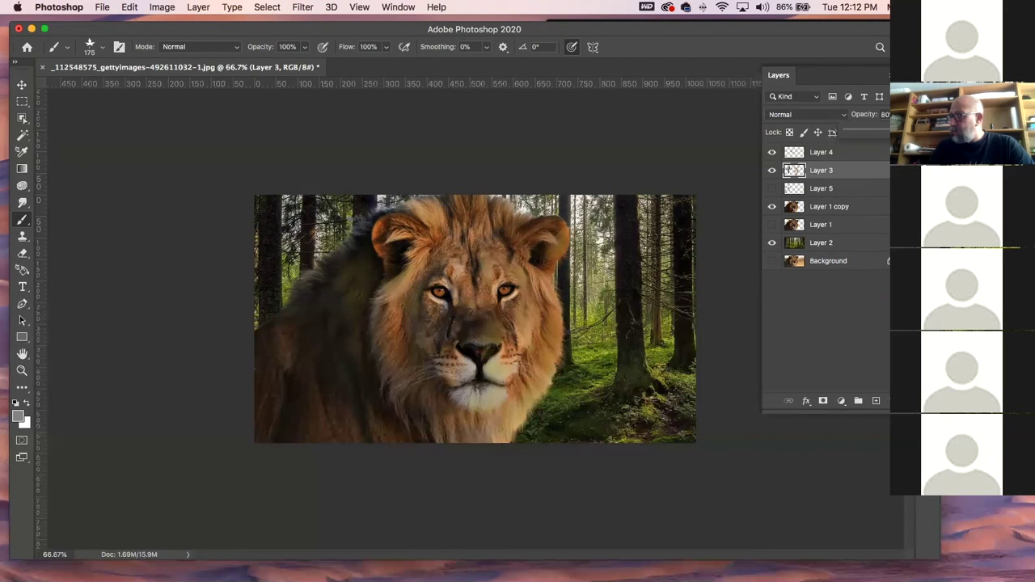
left_click(22, 89)
left_click(199, 167)
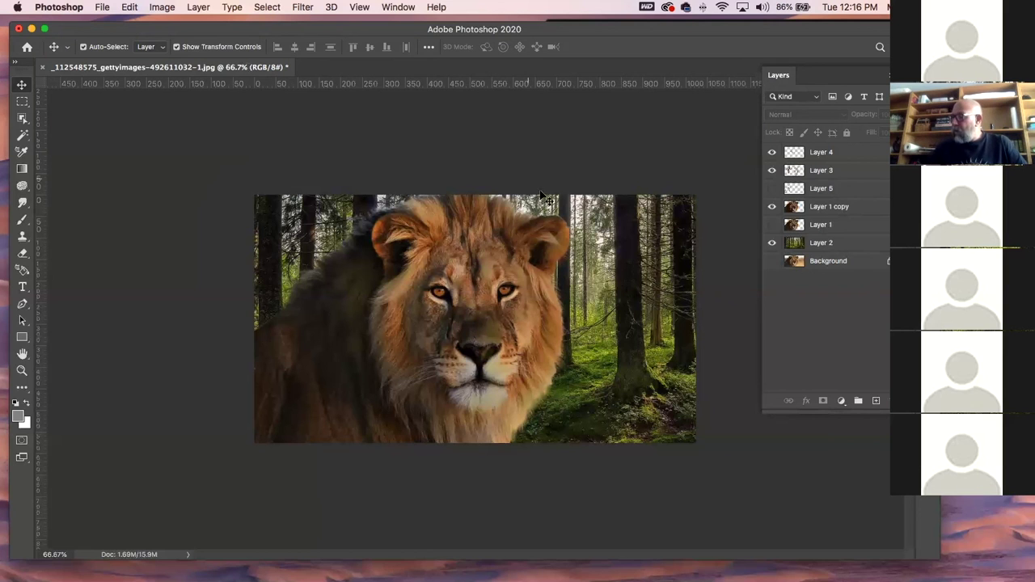
- Select Layer 2, the forest photo, in the Layers panel
left_click(520, 252)
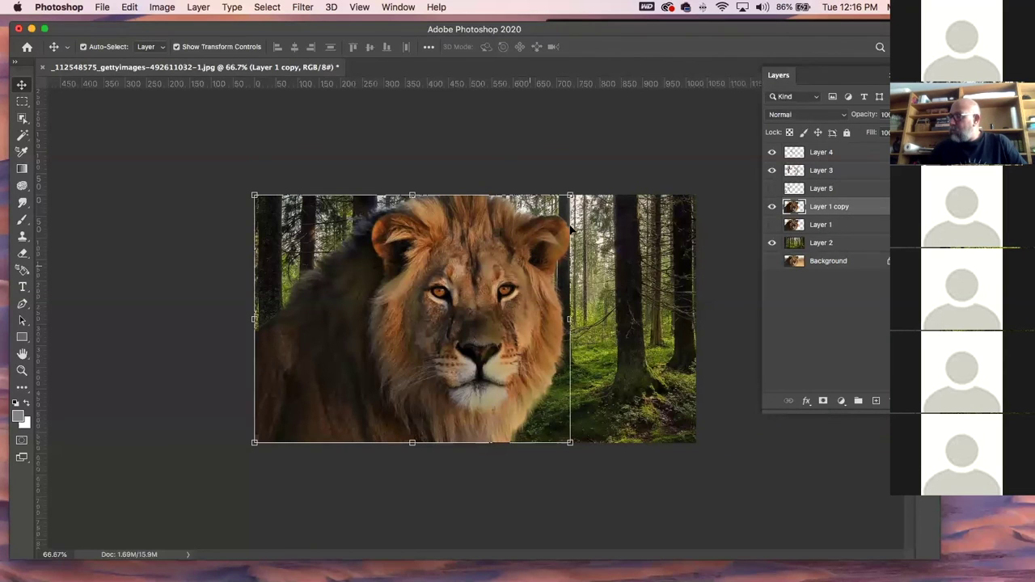
left_click(499, 159)
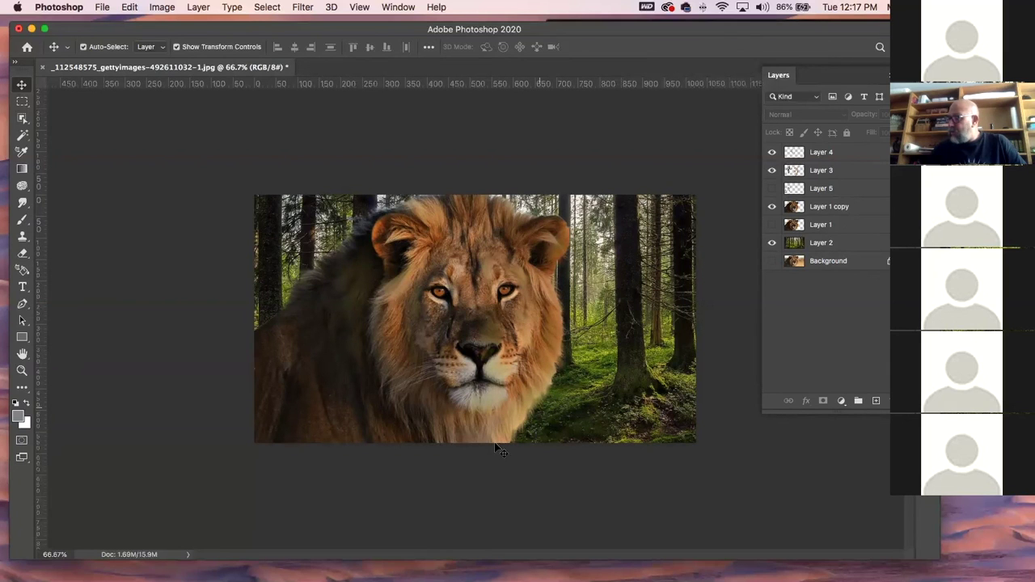
left_click(448, 283)
left_click(178, 283)
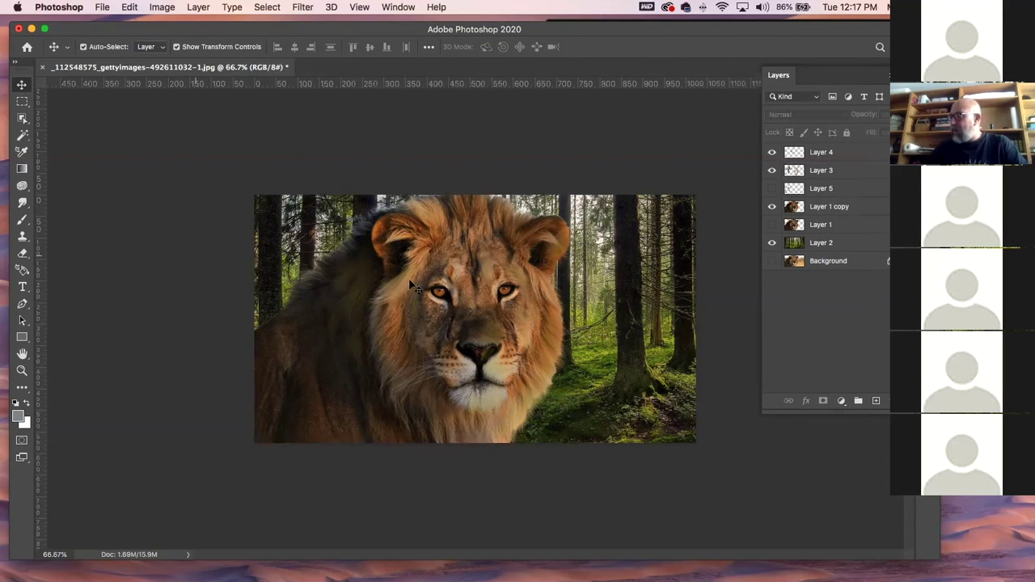
left_click(862, 246)
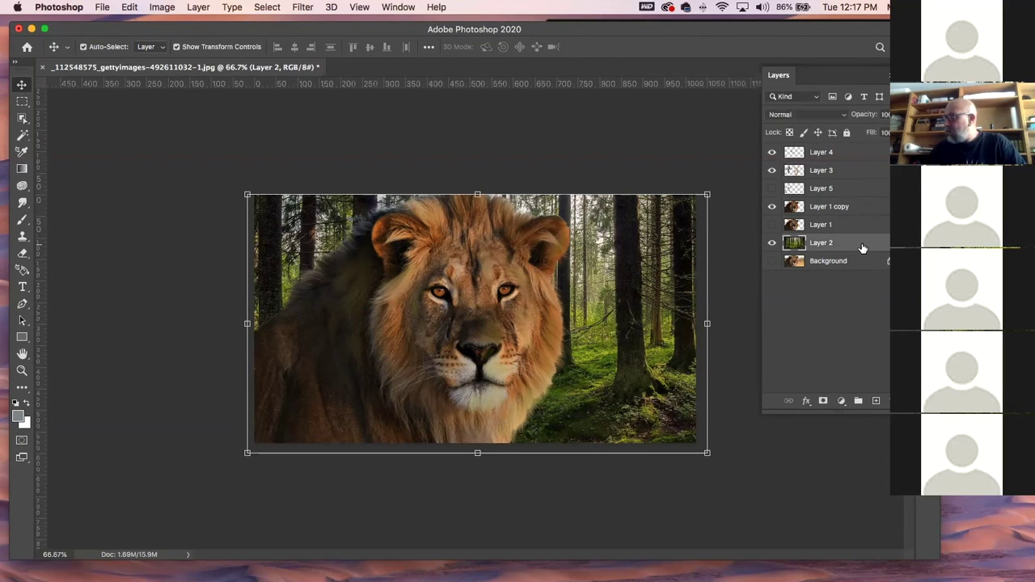
- Make a tan swatch the foreground colour and confirm it in the Color Picker
key("F7")
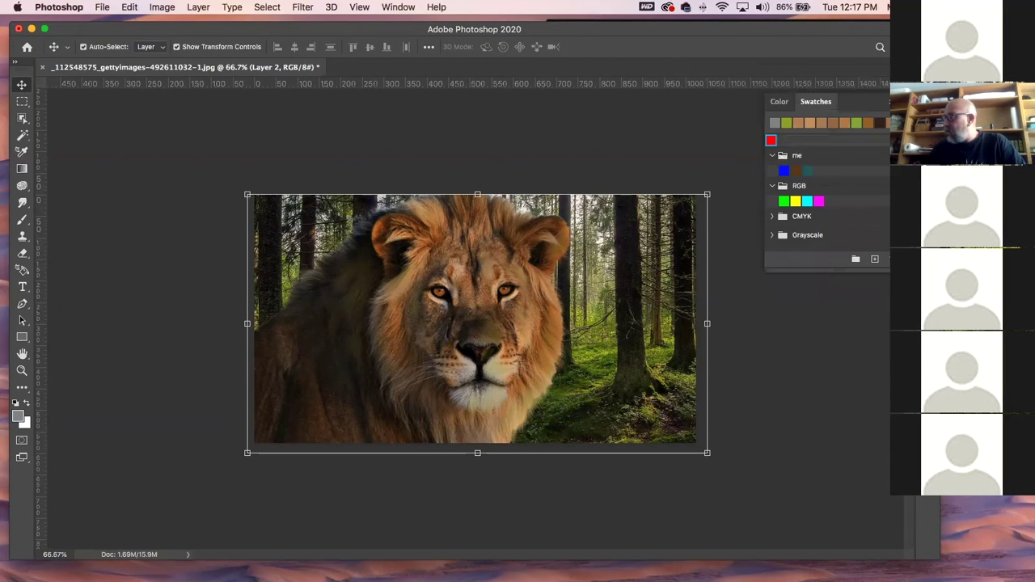
left_click(799, 123)
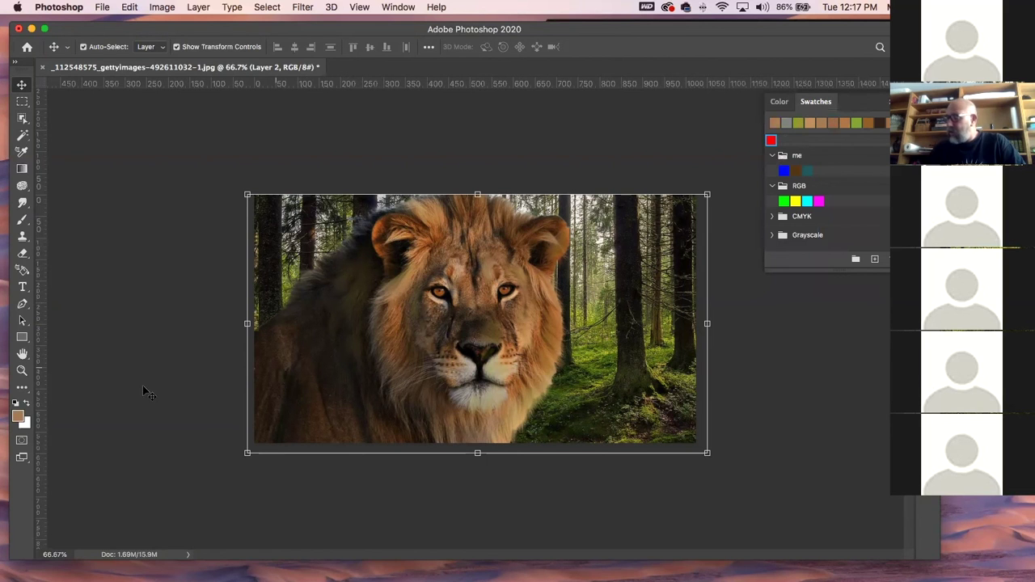
left_click(18, 416)
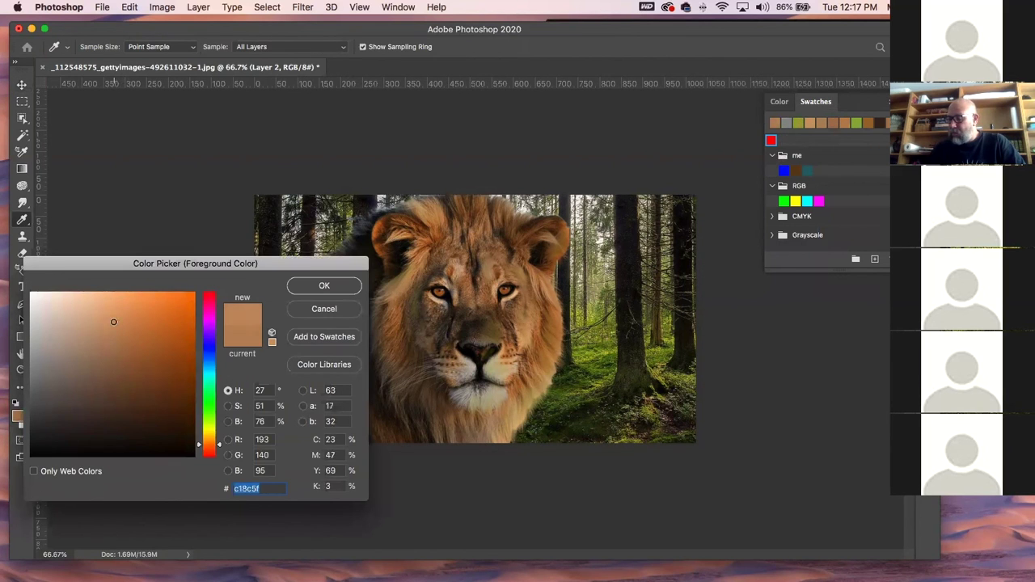
left_click(321, 286)
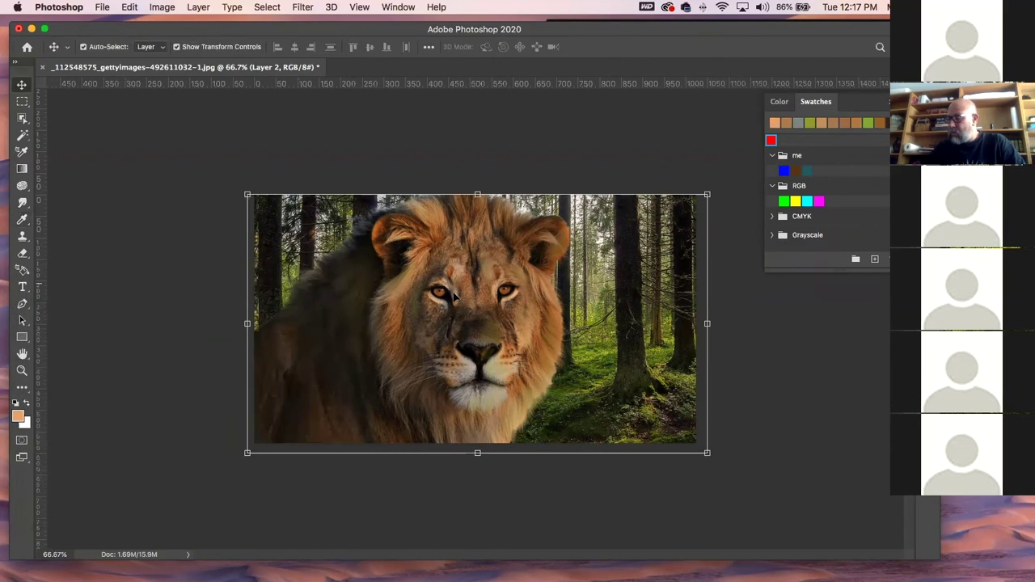
- Add Layer 6 above Layer 2 and draw a tan-orange gradient down from the canvas top
key("F7")
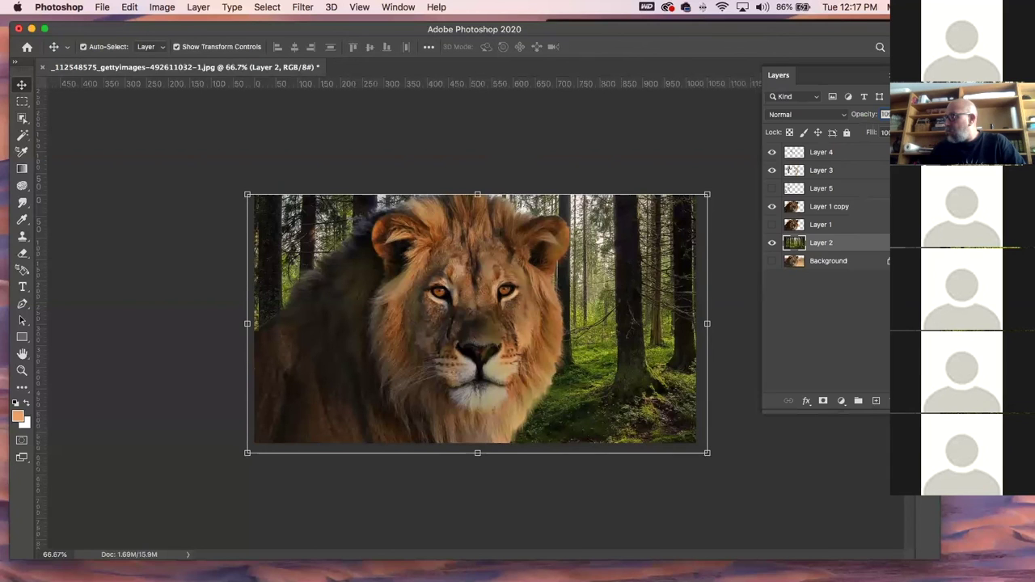
left_click(872, 225)
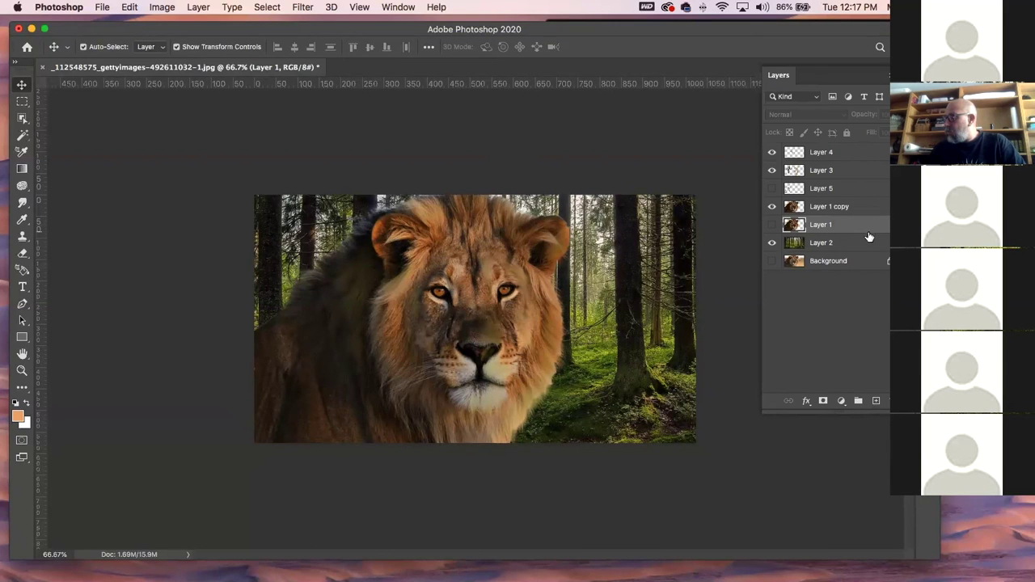
left_click(837, 246)
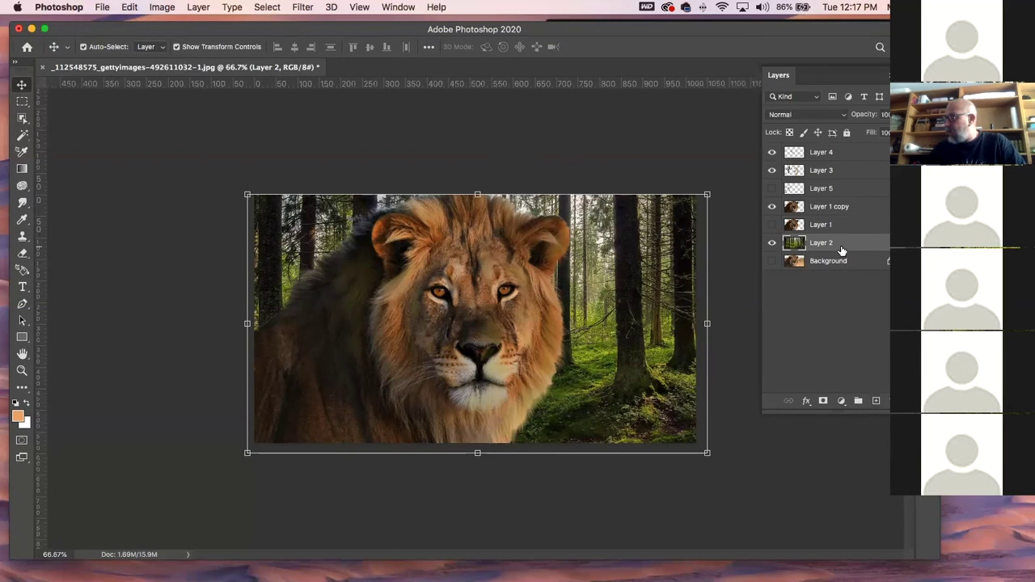
left_click(875, 402)
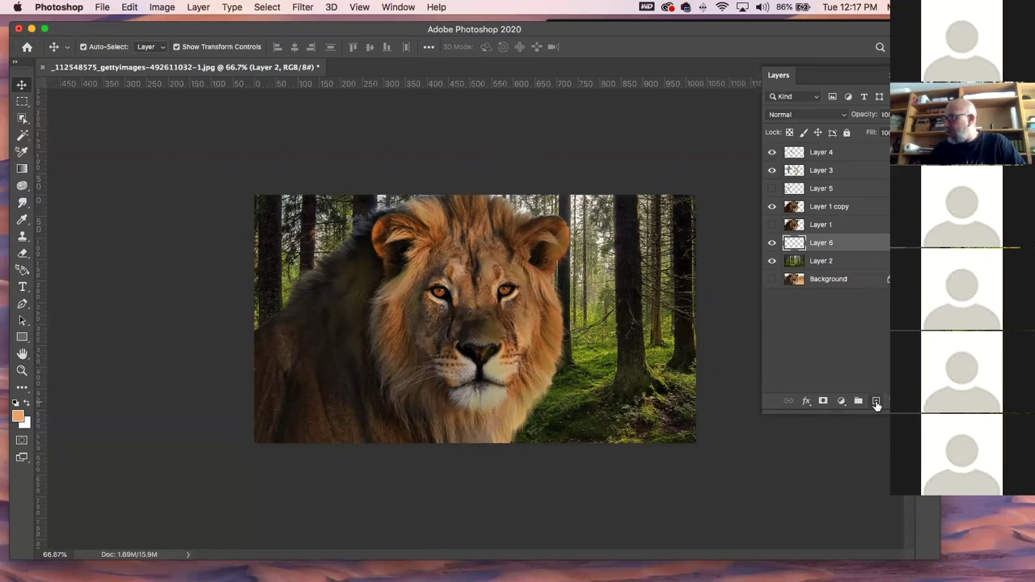
left_click(22, 168)
left_click_drag(497, 180, 495, 241)
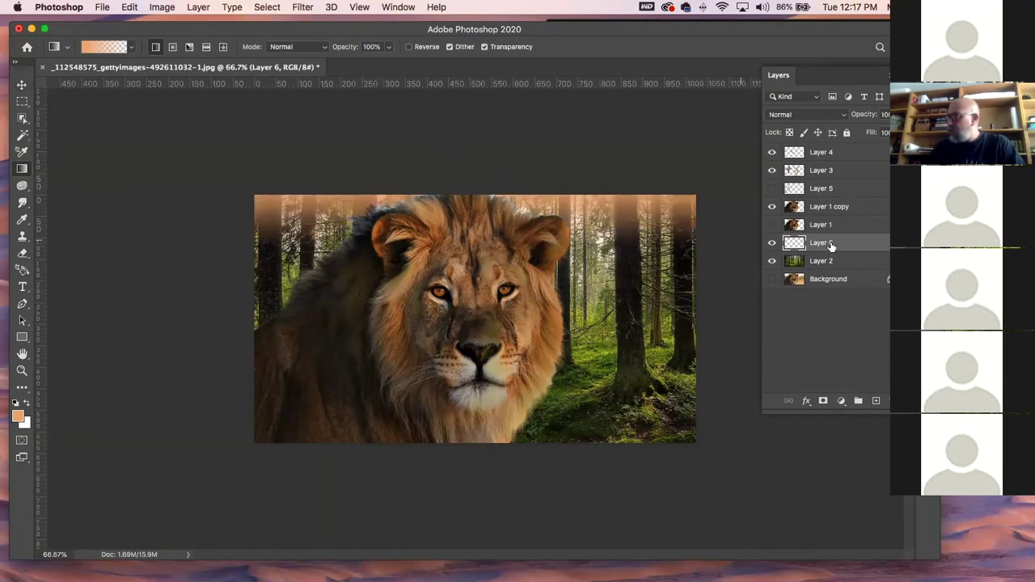
left_click(799, 116)
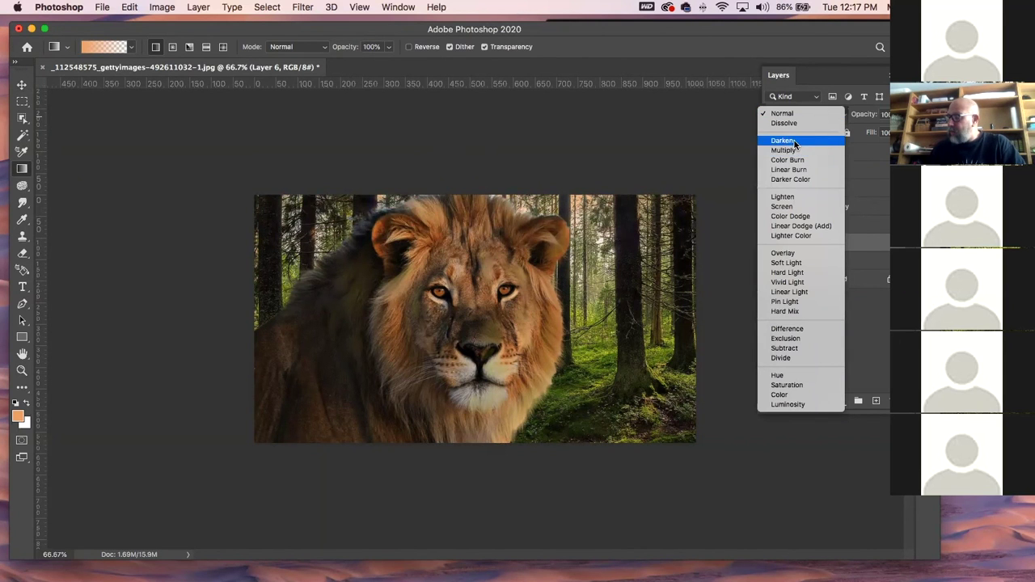
- Set Layer 6 to Vivid Light blending and lower its opacity to about 33%
left_click(795, 143)
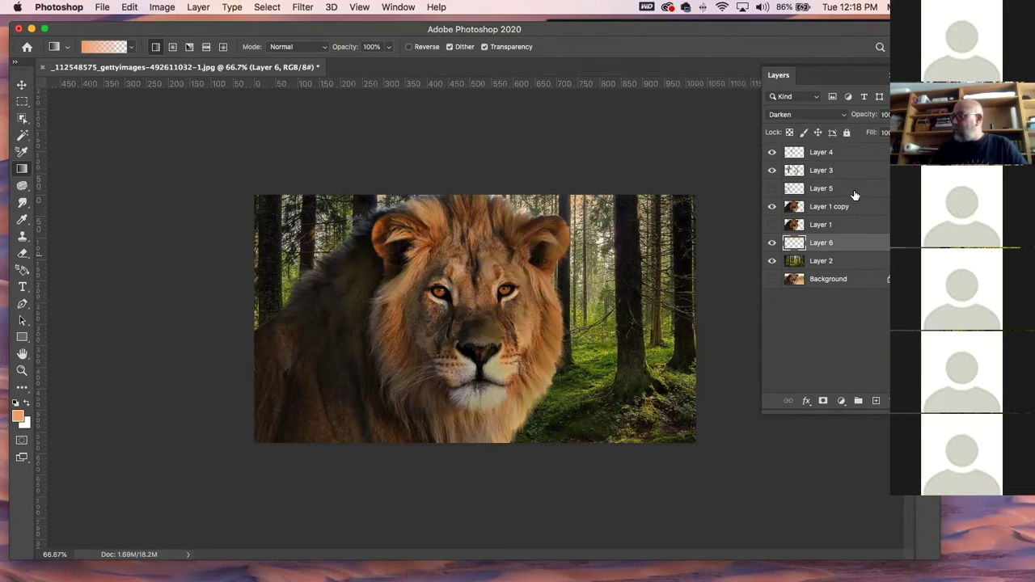
left_click(805, 114)
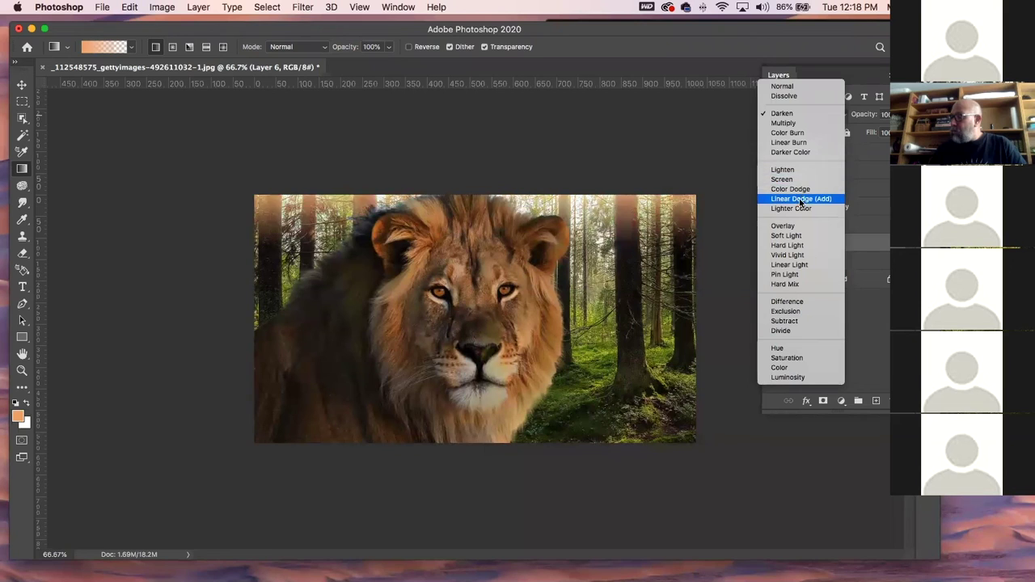
left_click(801, 254)
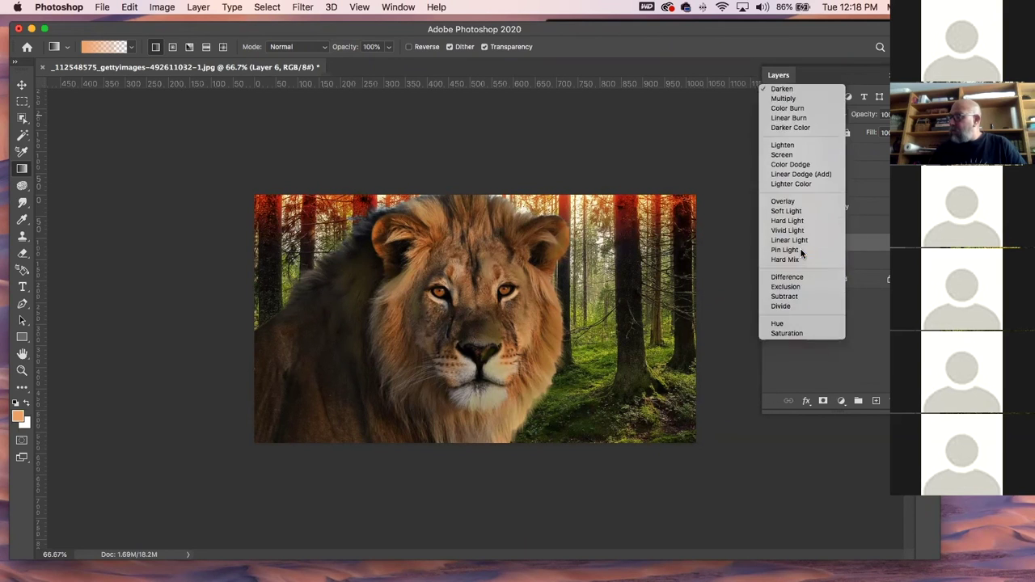
left_click(887, 114)
left_click_drag(887, 133, 866, 132)
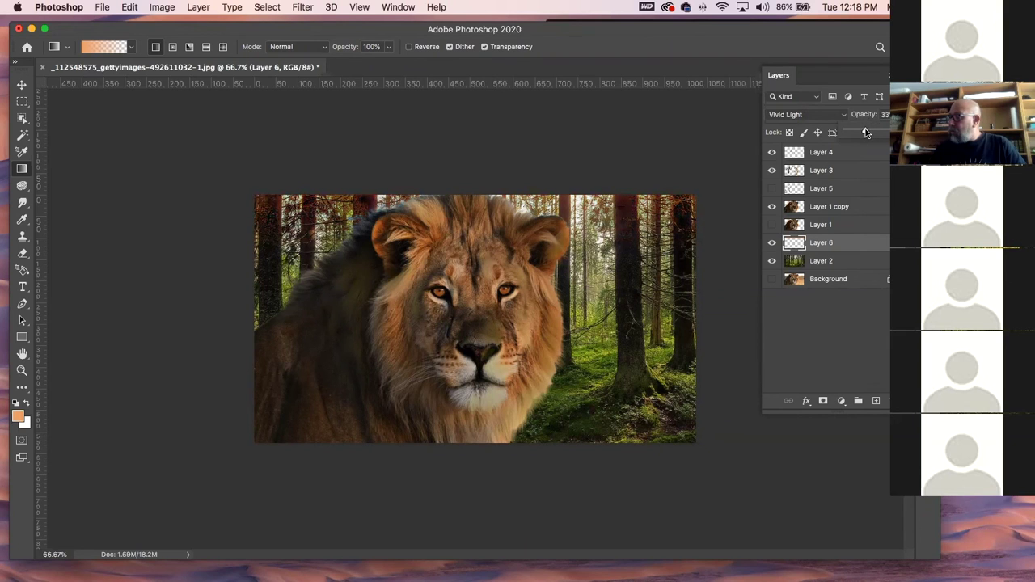
left_click(22, 85)
left_click(188, 148)
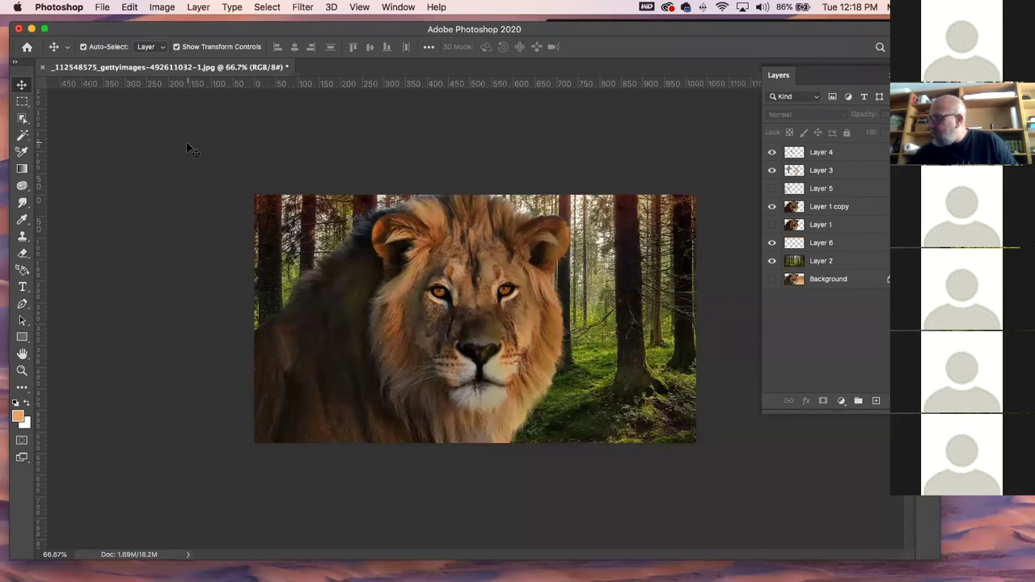
- Click Layer 2, the forest background photo, in the Layers panel
left_click(850, 258)
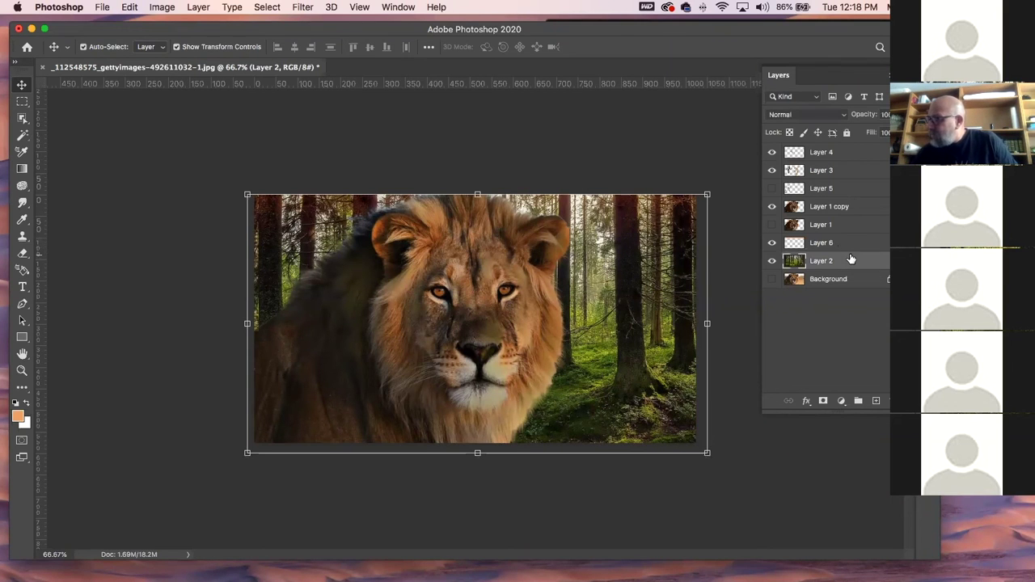
- Choose the Sponge tool in Saturate mode and raise its flow from 39% to 83%
left_click(23, 202)
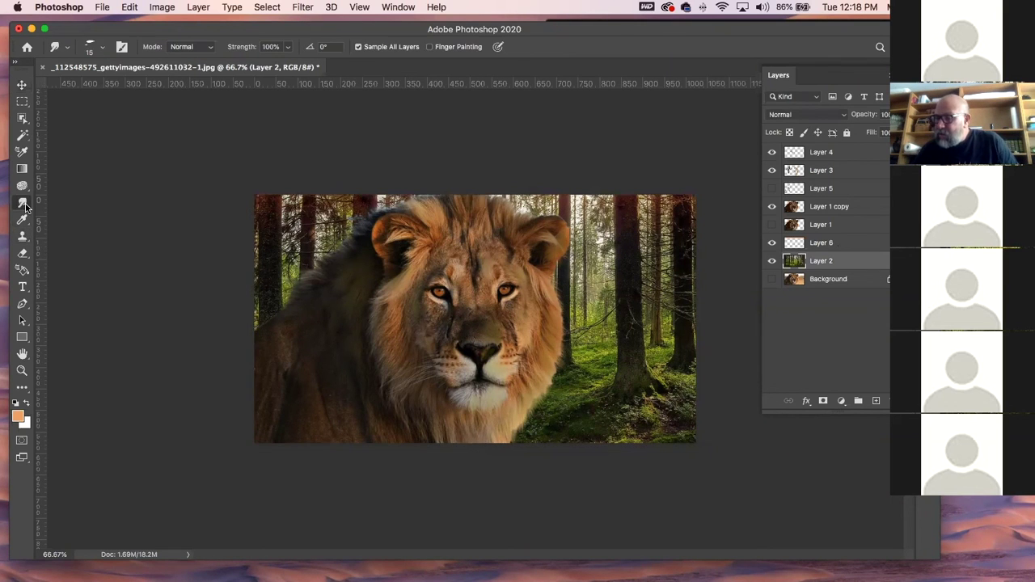
left_click(22, 185)
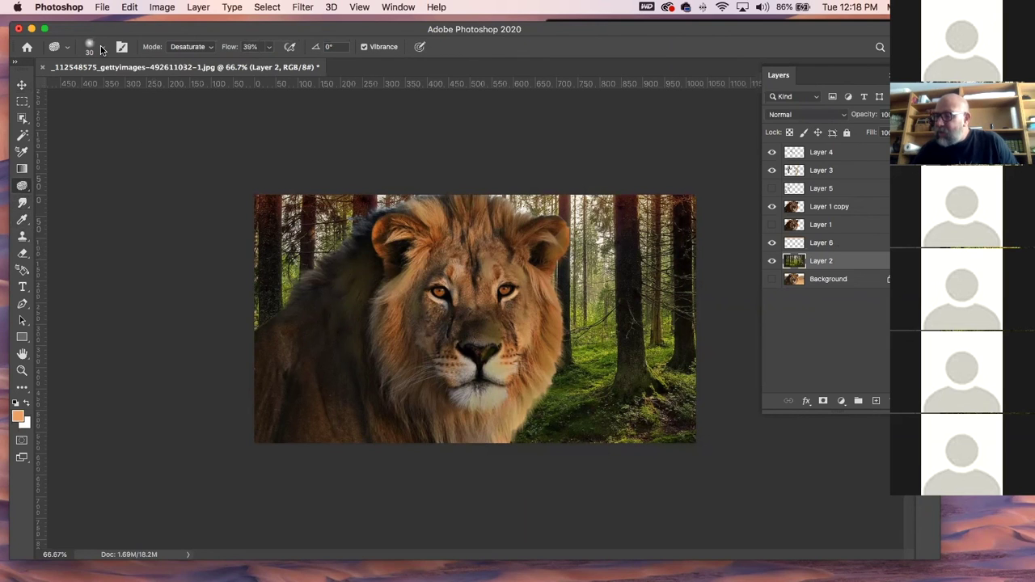
left_click(191, 47)
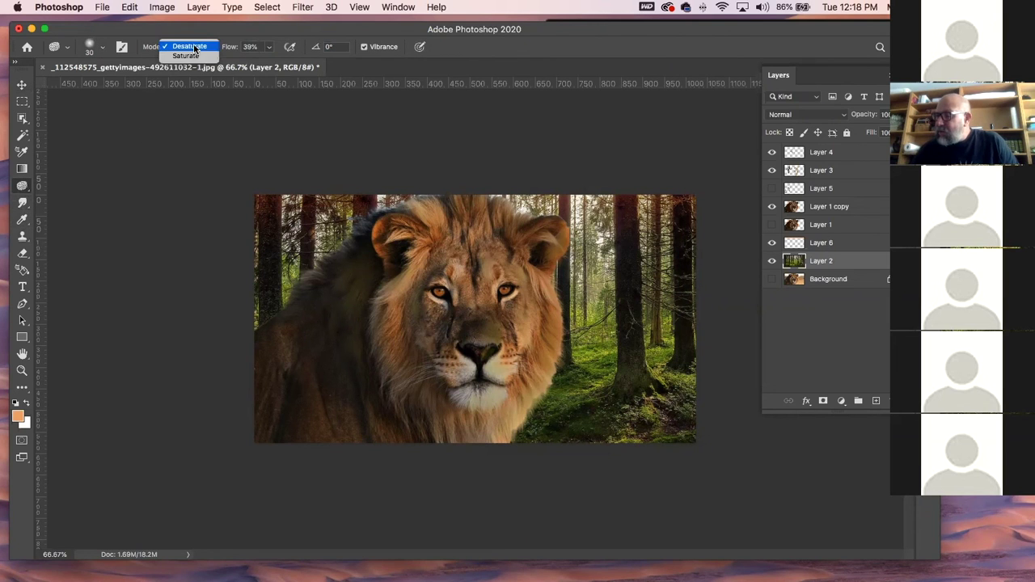
left_click(194, 53)
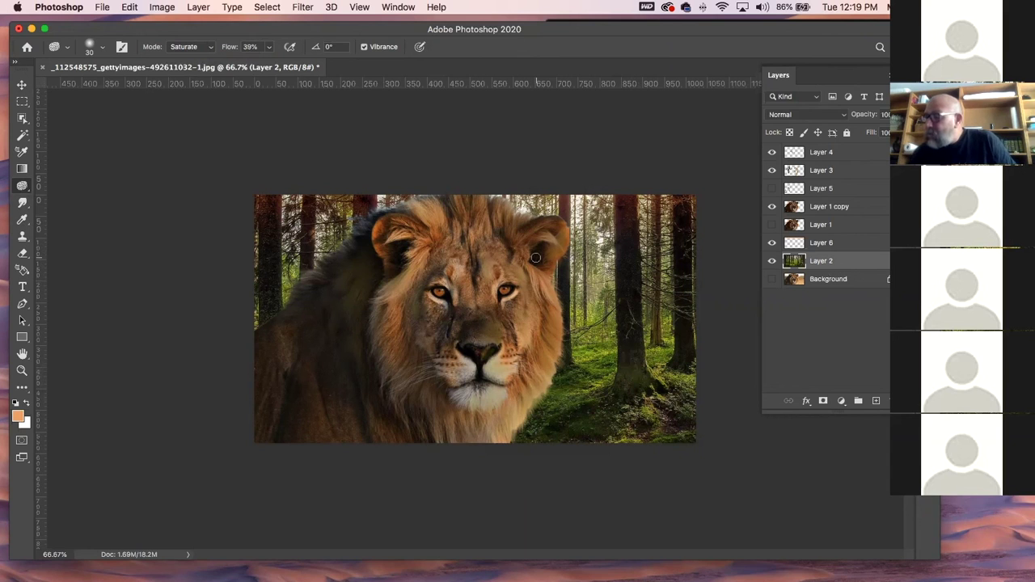
left_click(270, 47)
left_click_drag(272, 60, 294, 62)
- Sponge the mossy forest floor at the base of the right tree trunk to saturate it
left_click(627, 374)
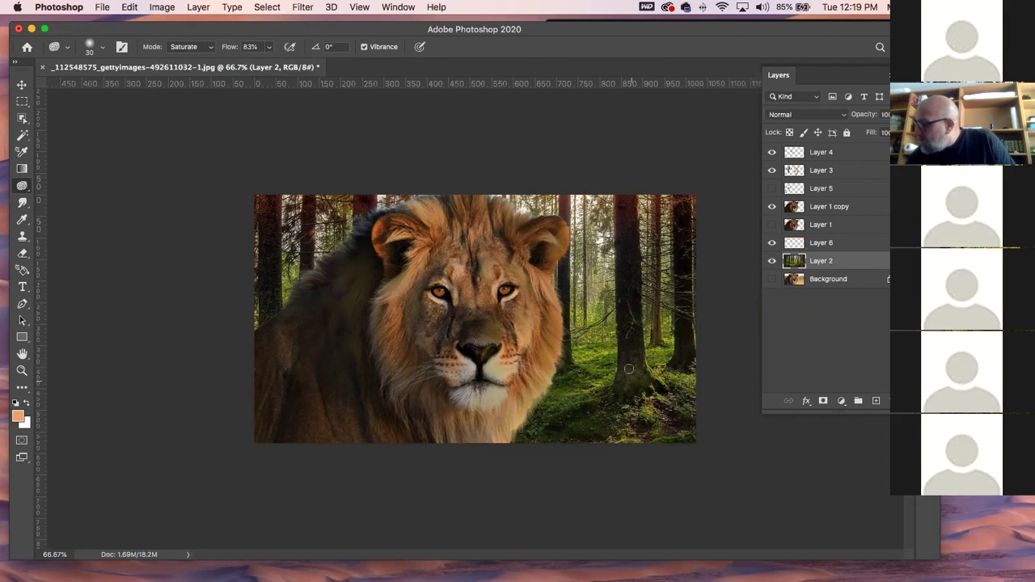
mouse_move(637, 380)
left_mouse_down()
mouse_move(638, 338)
mouse_move(626, 364)
left_mouse_up()
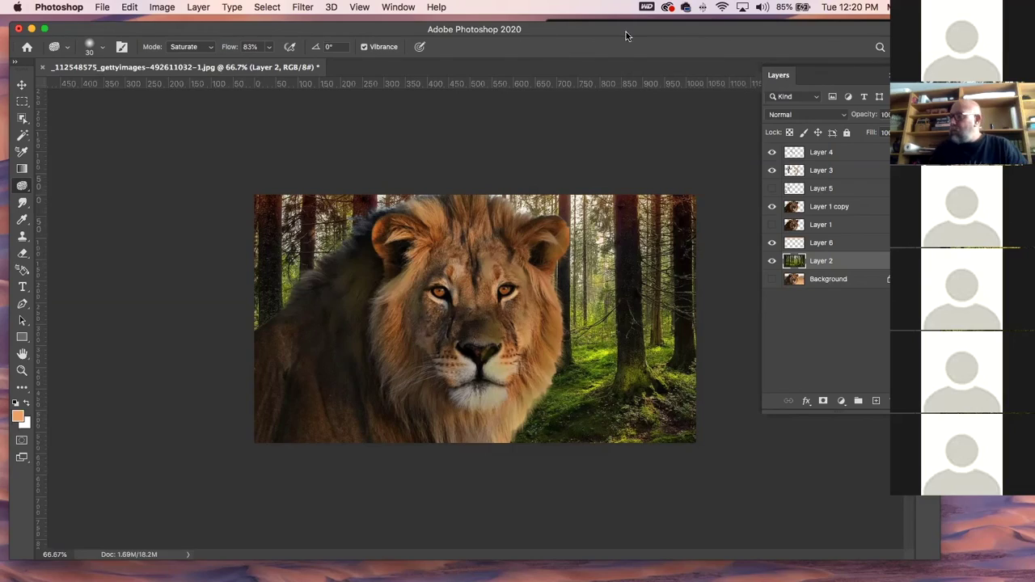
left_click_drag(623, 32, 615, 187)
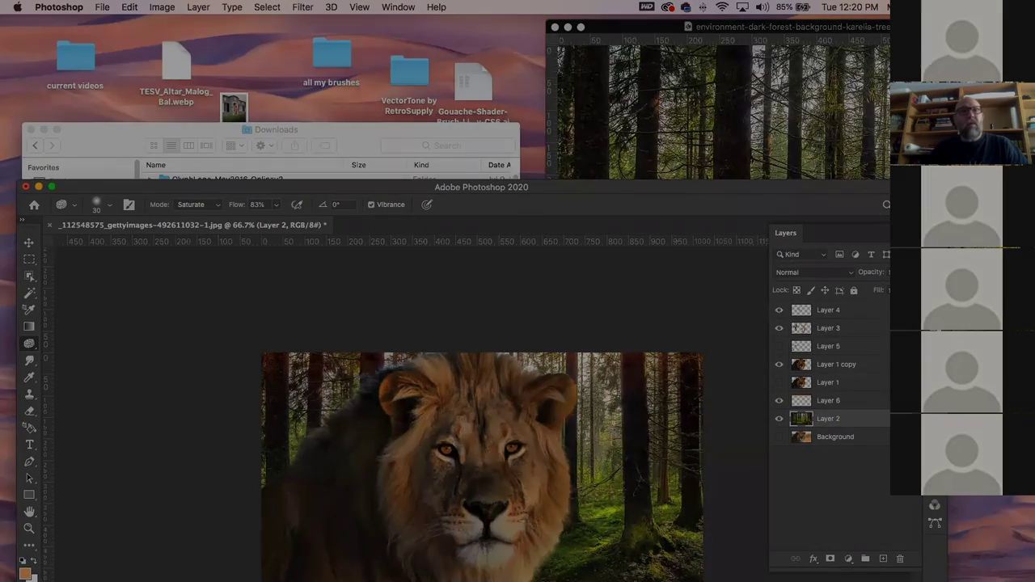